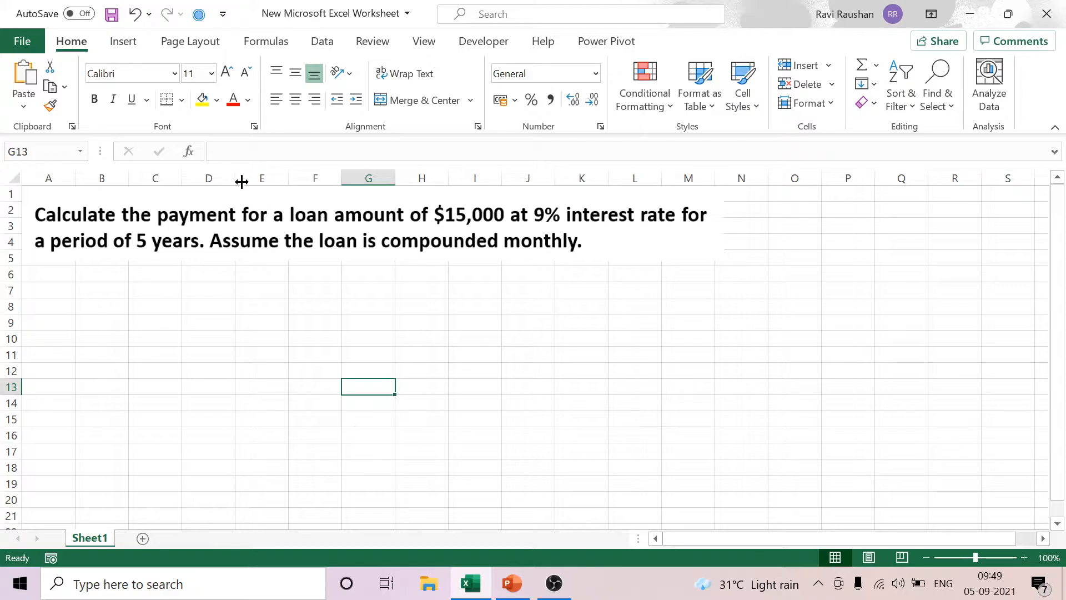
Widen columns D and E and enter the label PV in cell D7
{"action": "left_click_drag", "start_coordinate": [236, 179], "coordinate": [432, 178]}
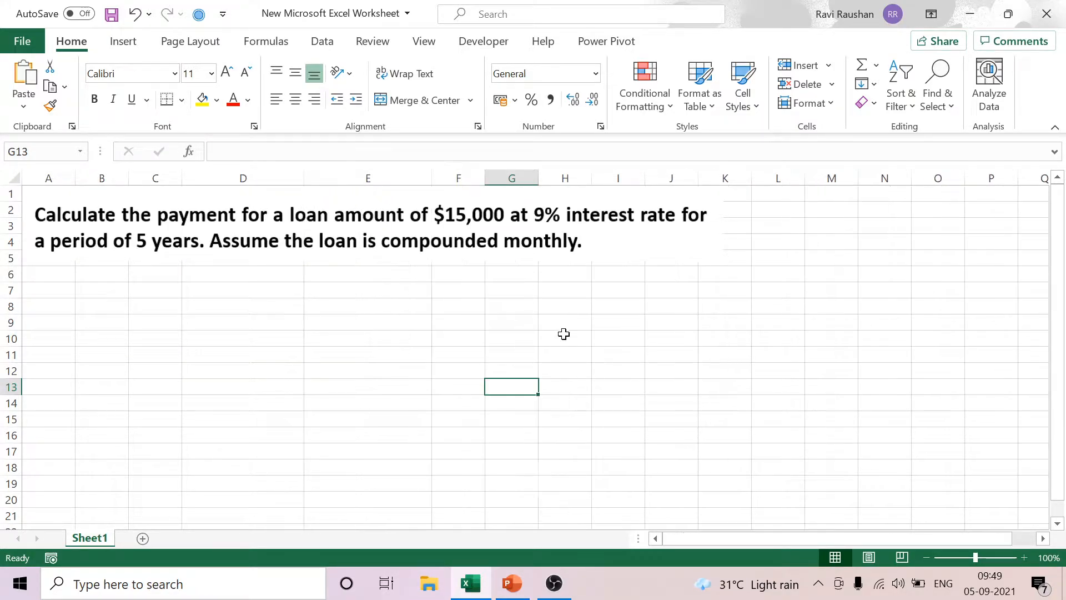
{"action": "left_click", "coordinate": [574, 369]}
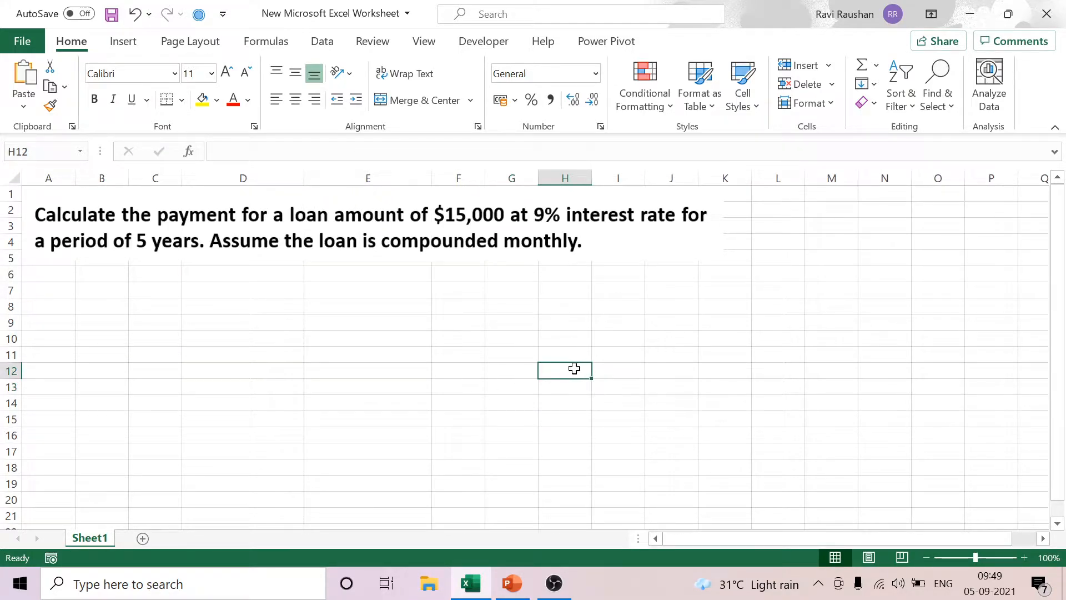
{"action": "left_click", "coordinate": [233, 289]}
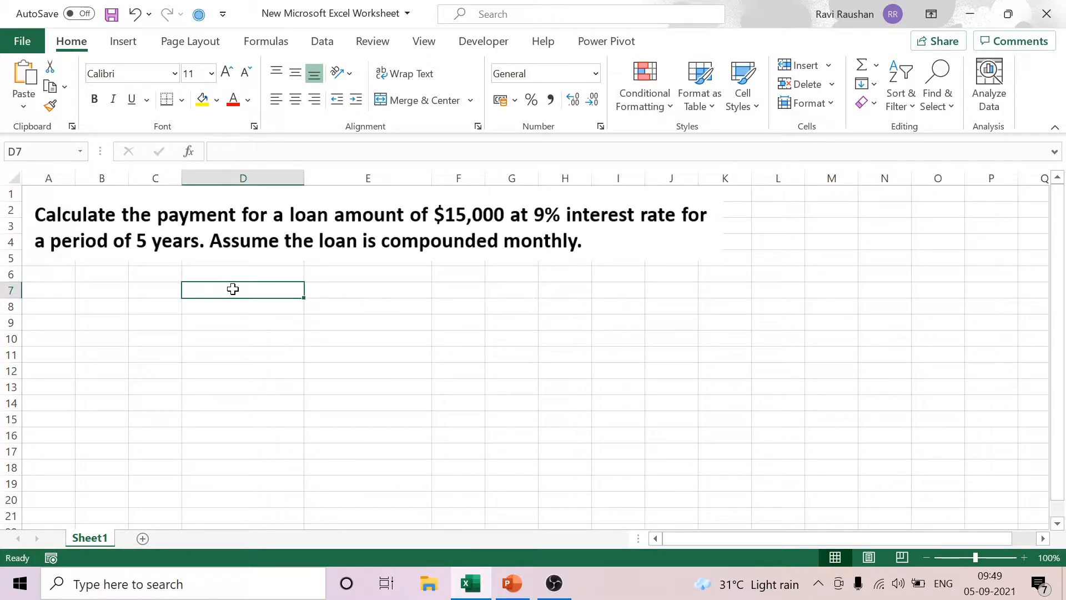
{"action": "type", "text": "FV"}
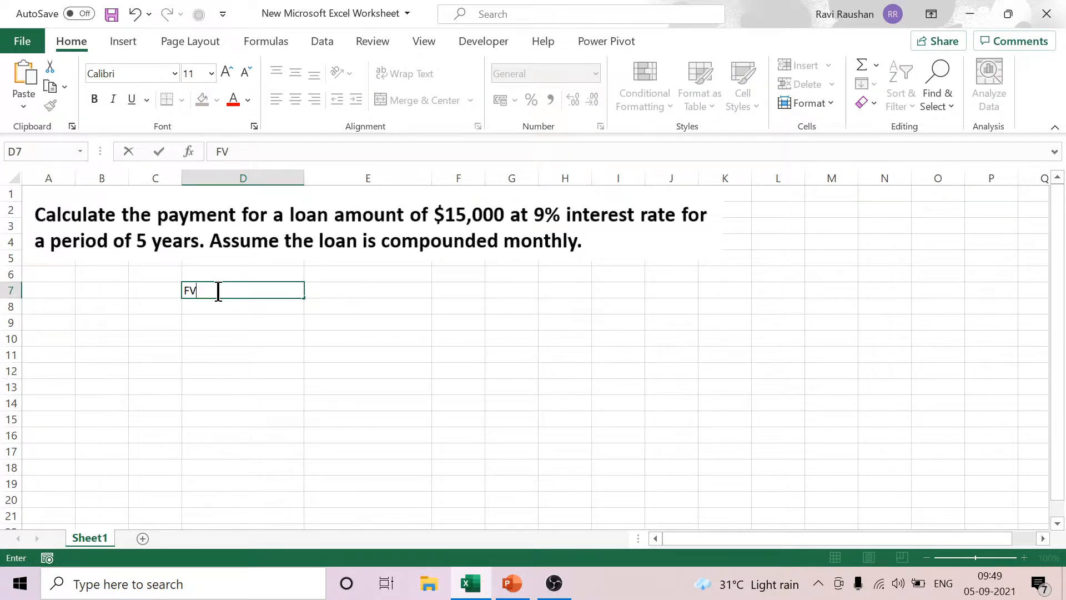
{"action": "key", "text": "BackSpace"}
{"action": "key", "text": "BackSpace"}
{"action": "type", "text": "PV"}
{"action": "left_click", "coordinate": [408, 351]}
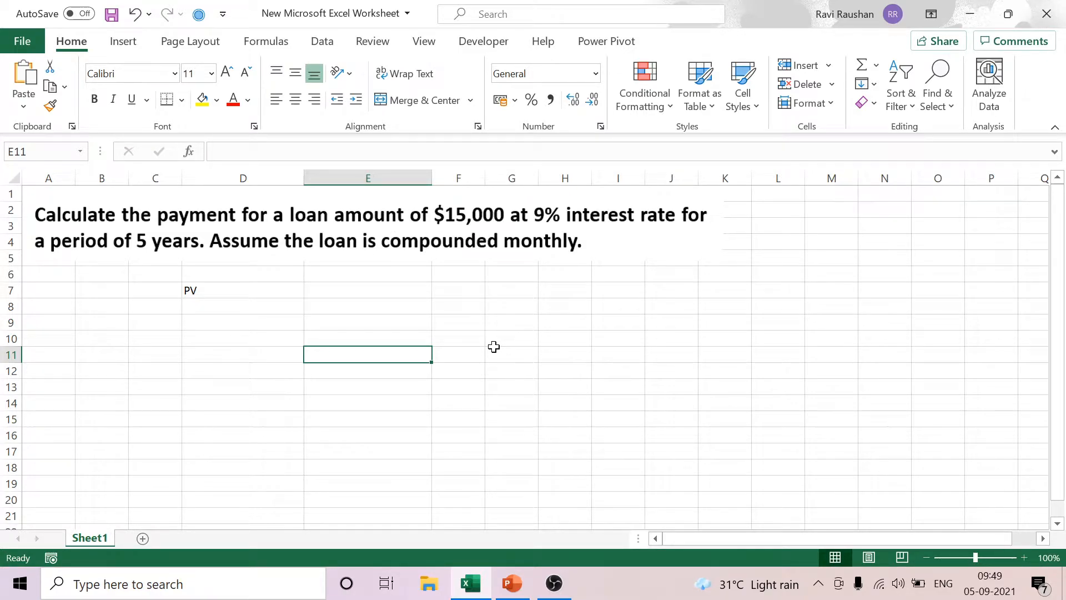
Enter 15000 in cell E7 and apply the $ English (United States) accounting format to it
{"action": "left_click", "coordinate": [361, 294]}
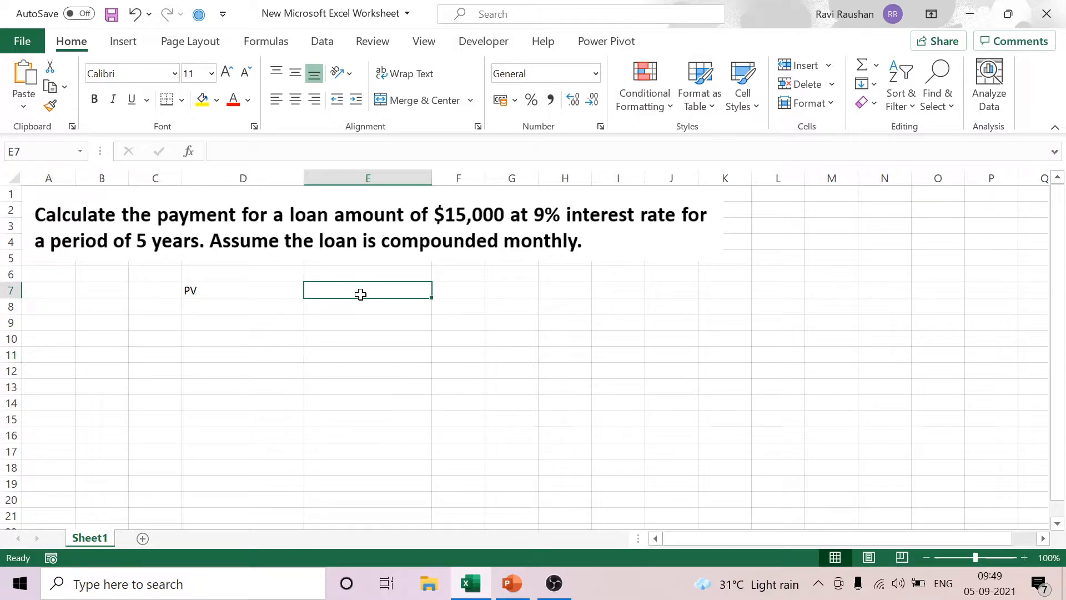
{"action": "type", "text": "15000"}
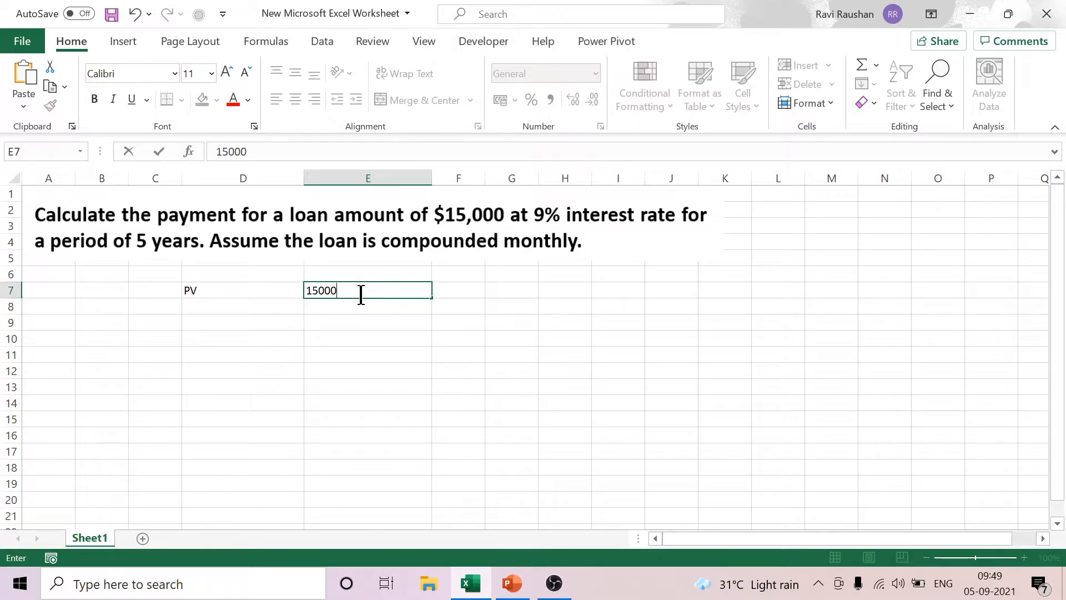
{"action": "left_click", "coordinate": [478, 382]}
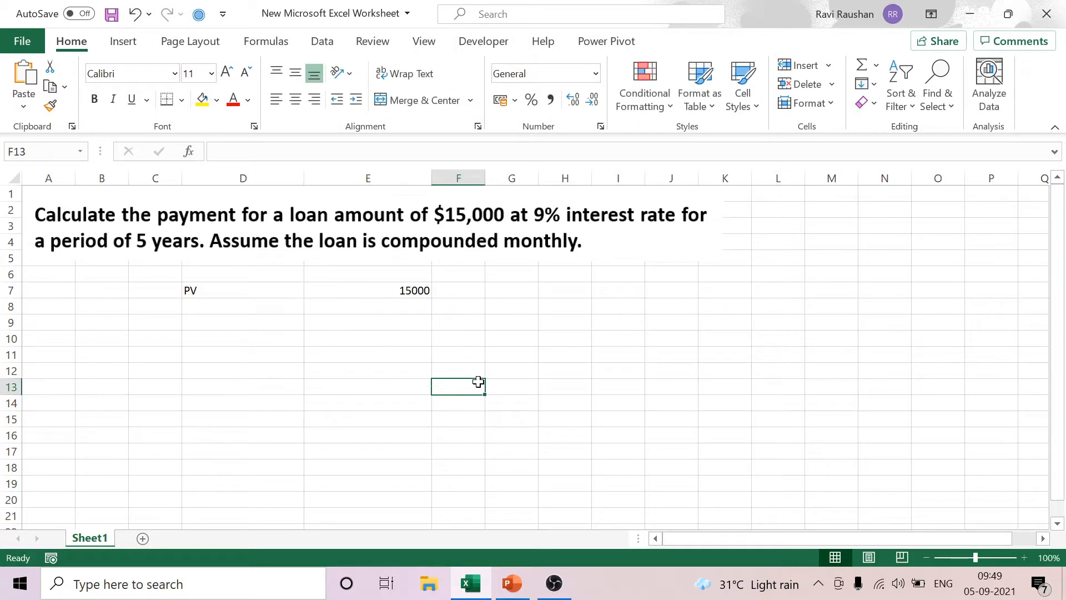
{"action": "left_click", "coordinate": [412, 290]}
{"action": "left_click", "coordinate": [515, 100]}
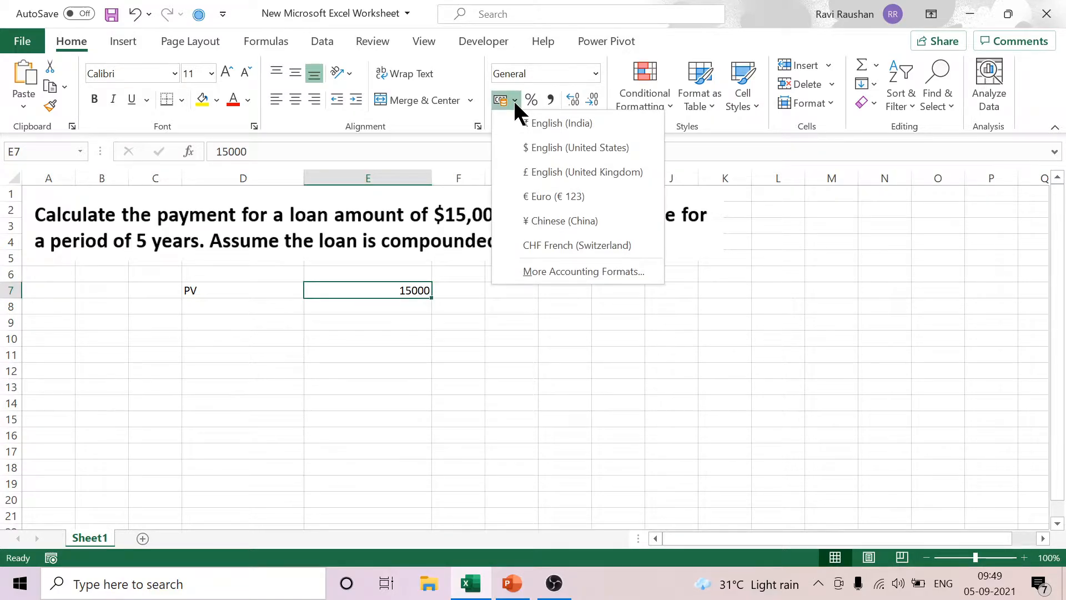
{"action": "left_click", "coordinate": [543, 145]}
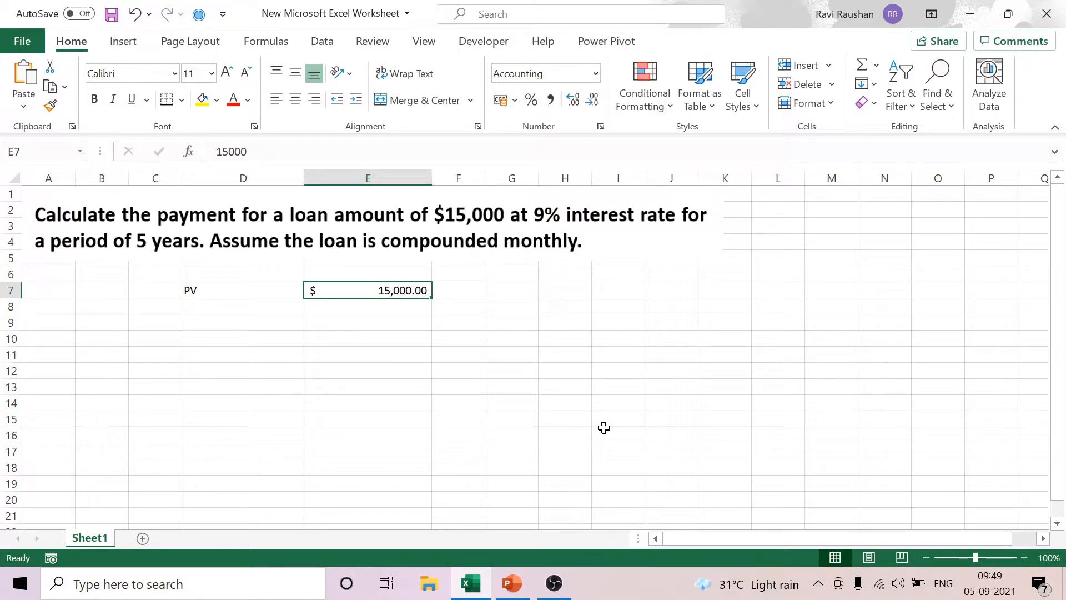
Enter the label FV in cell D8, directly below PV
{"action": "left_click", "coordinate": [227, 310]}
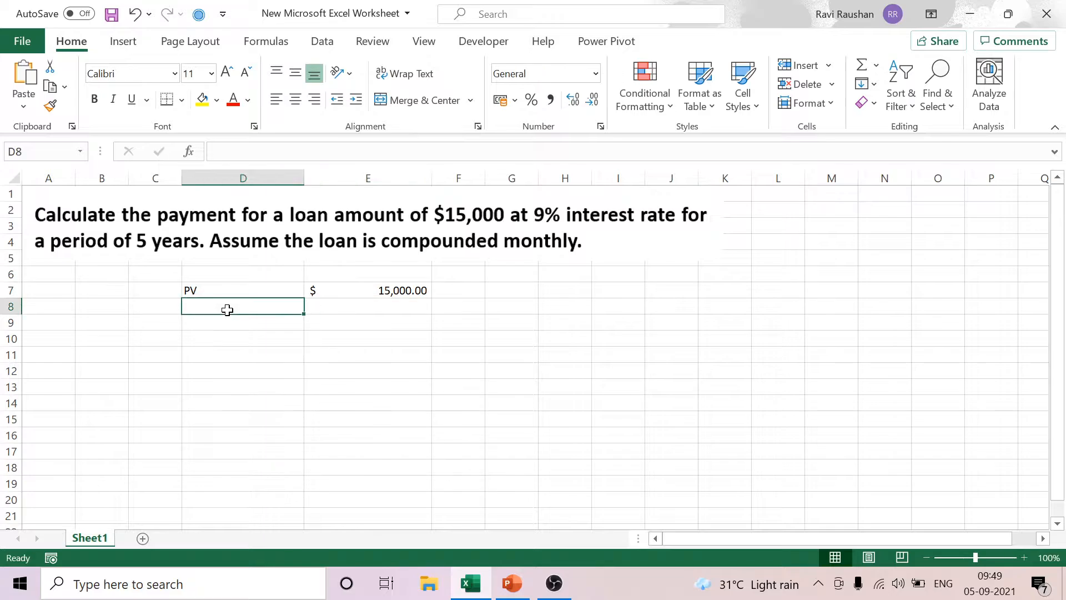
{"action": "type", "text": "FV"}
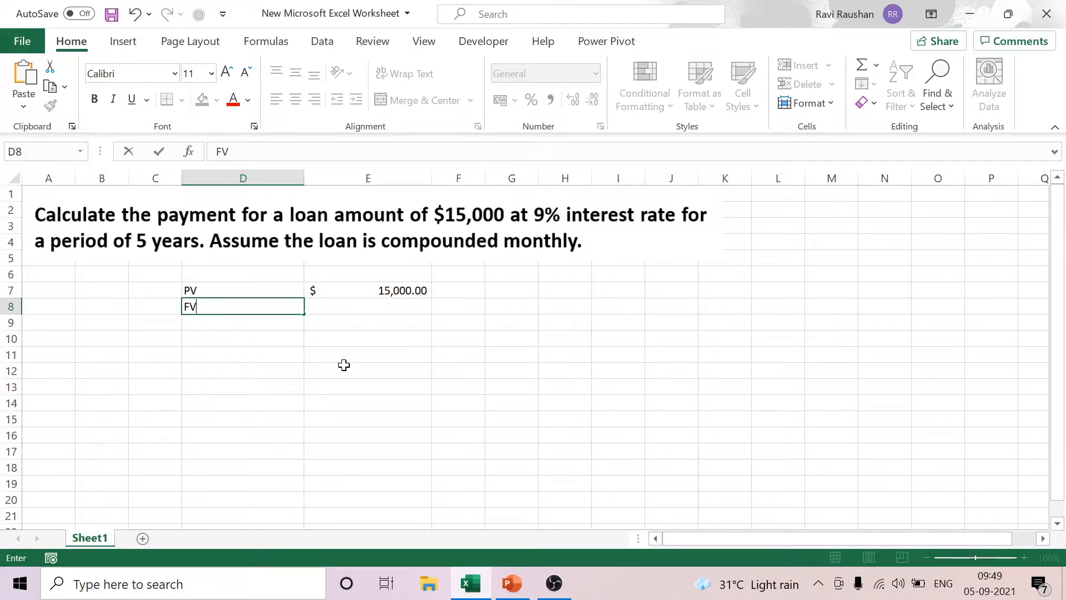
{"action": "left_click", "coordinate": [415, 400]}
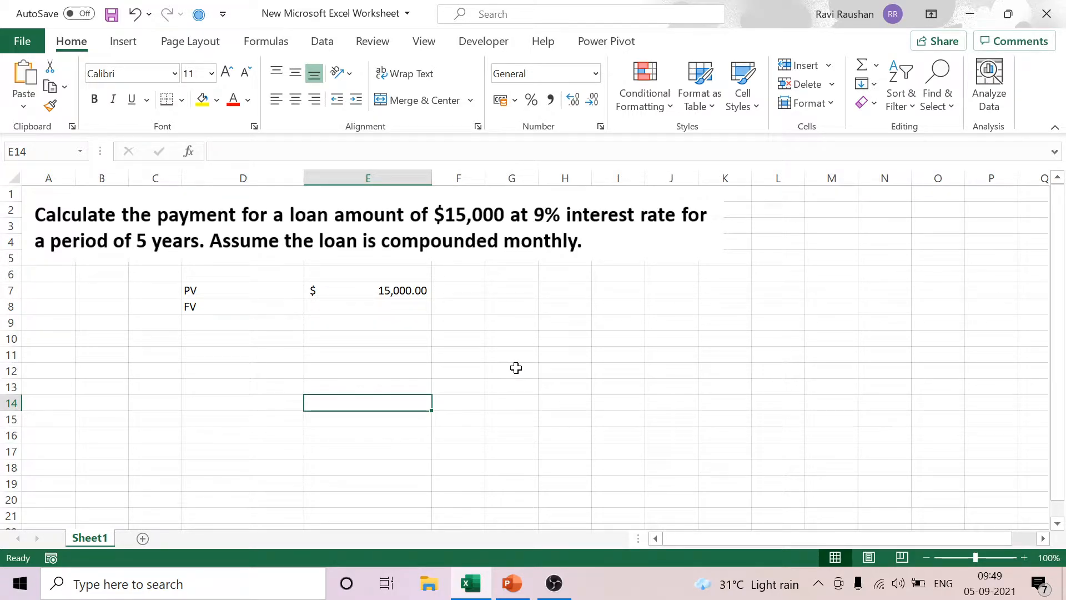
Enter 0 in cell E8 and apply the $ English (United States) accounting format to it
{"action": "left_click", "coordinate": [393, 310]}
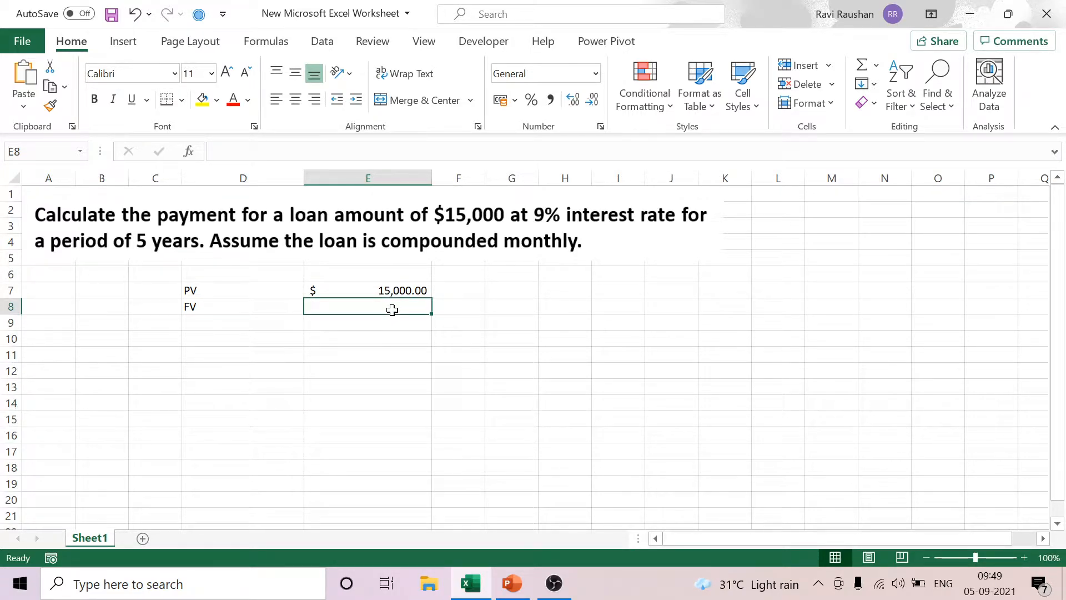
{"action": "type", "text": "0"}
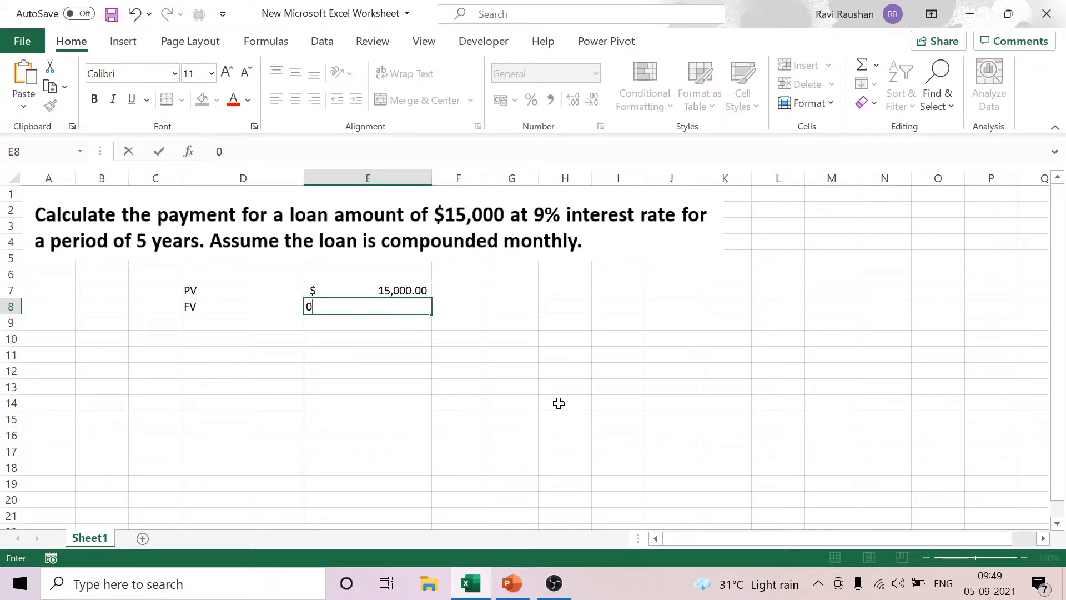
{"action": "left_click", "coordinate": [557, 402]}
{"action": "left_click", "coordinate": [407, 303]}
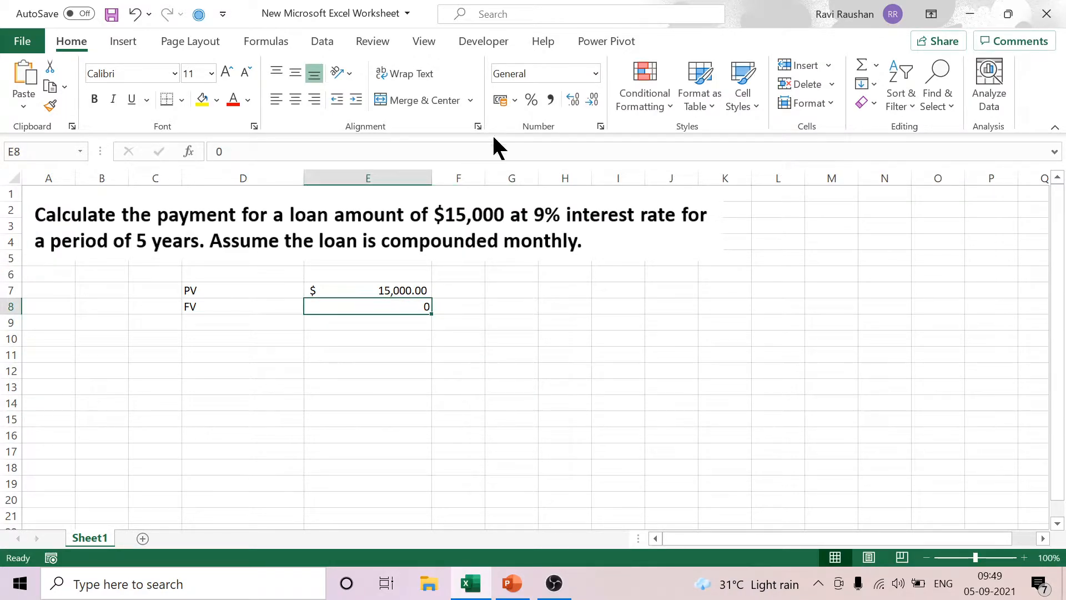
{"action": "left_click", "coordinate": [515, 100]}
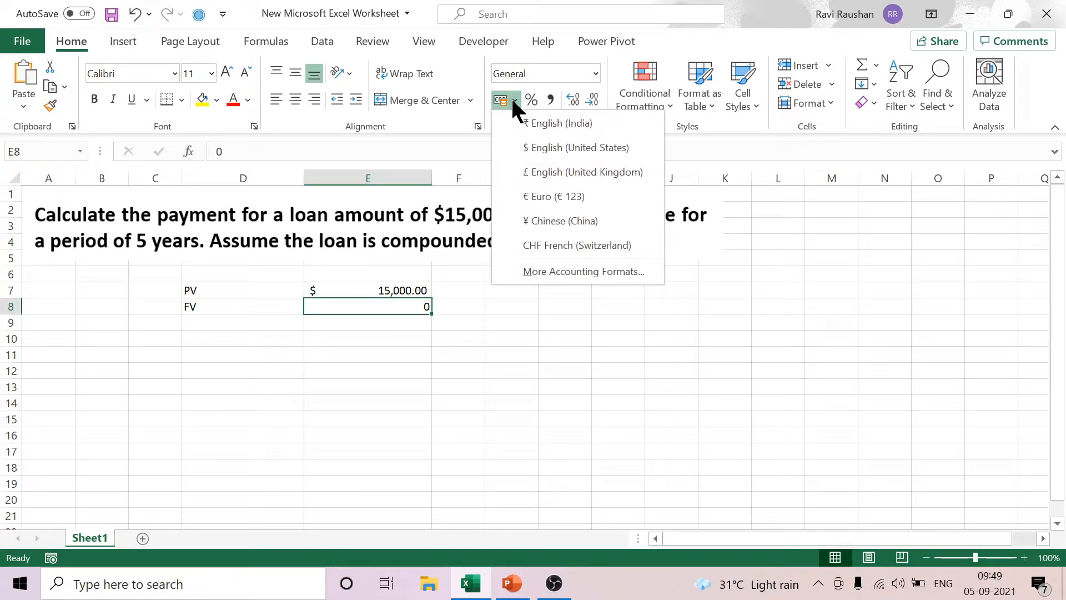
{"action": "left_click", "coordinate": [532, 147]}
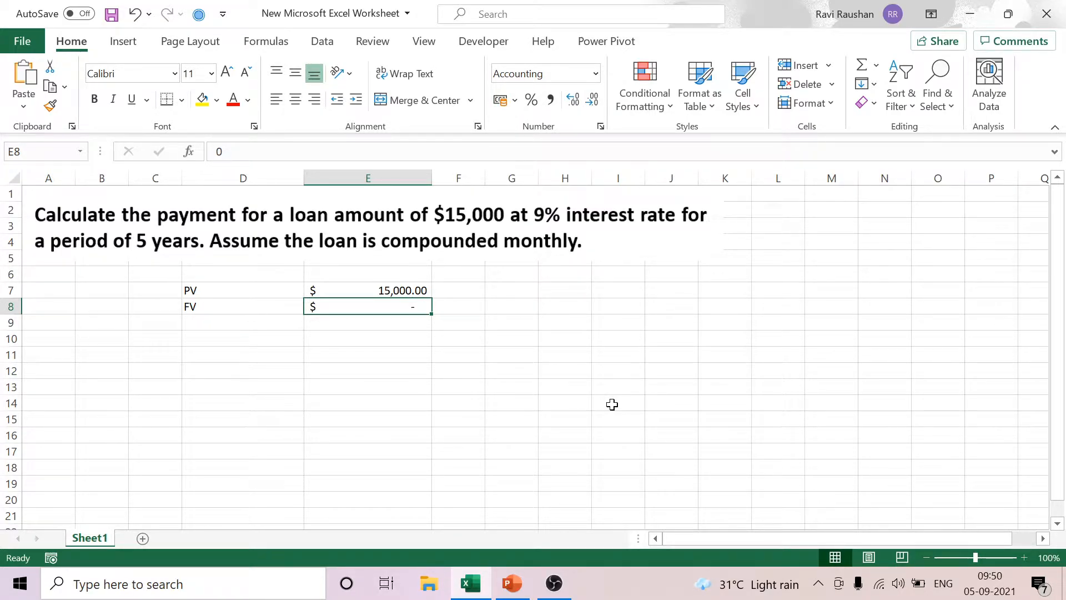
Enter the label "Annual rate of Interest" in cell D9 and the rate 9% in E9
{"action": "left_click", "coordinate": [216, 327]}
{"action": "type", "text": "Ann"}
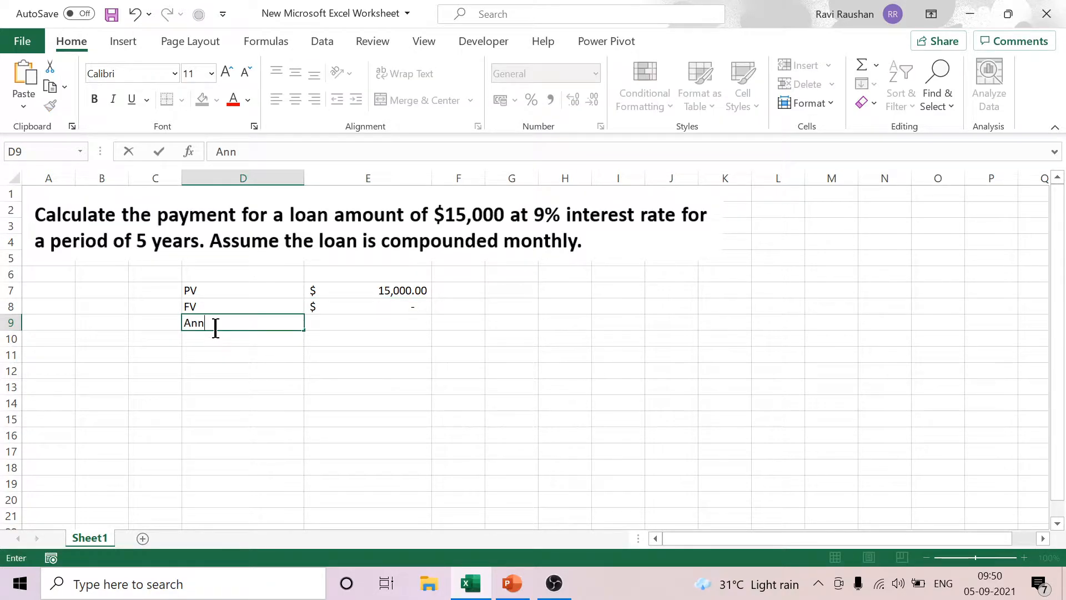
{"action": "type", "text": "ual rate of Inter"}
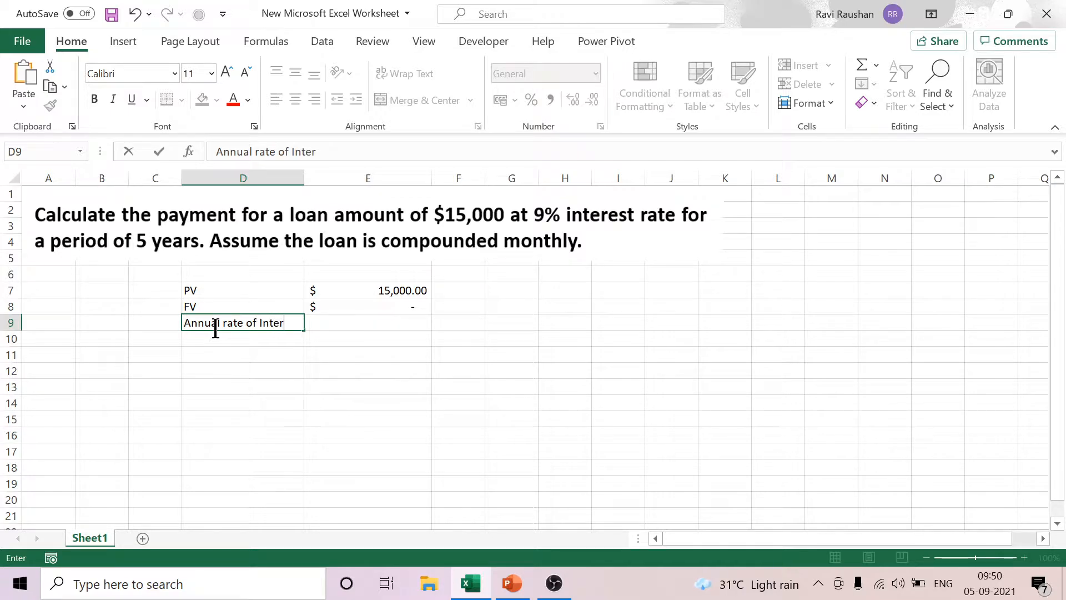
{"action": "type", "text": "est"}
{"action": "left_click", "coordinate": [398, 371]}
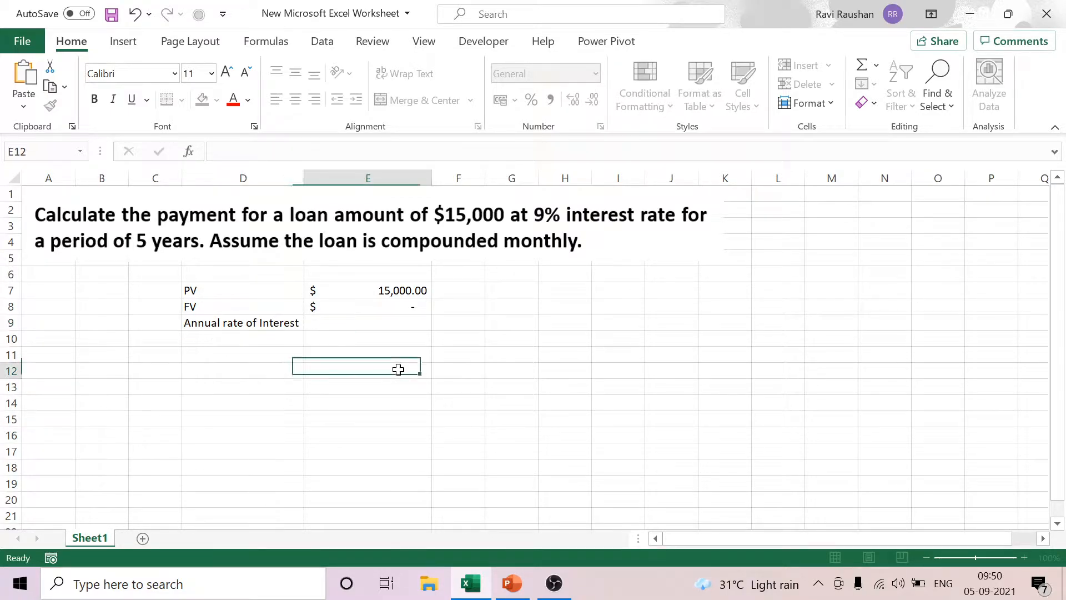
{"action": "left_click", "coordinate": [355, 324]}
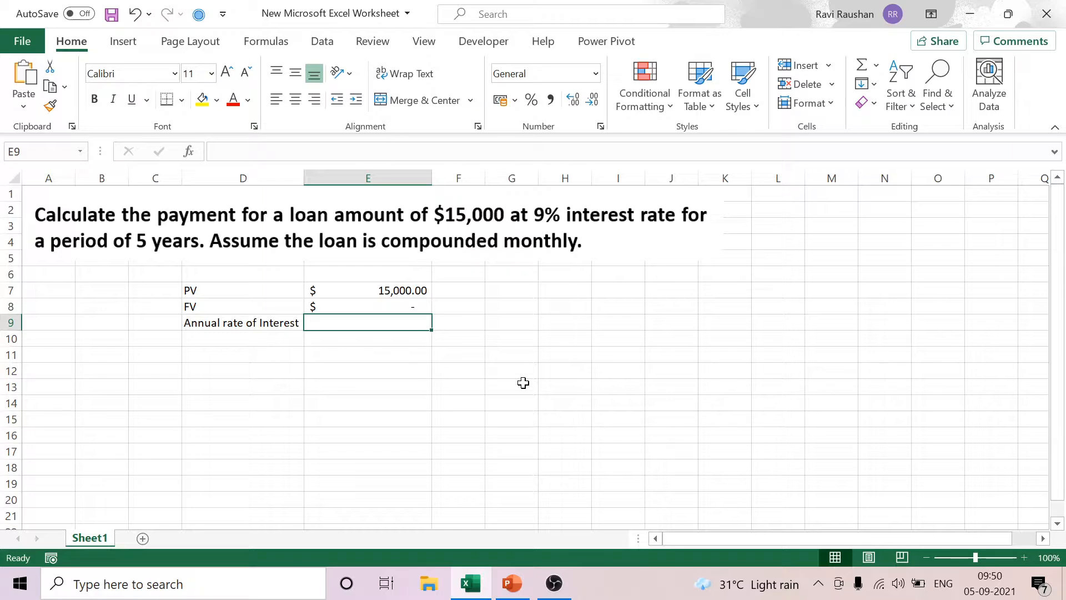
{"action": "type", "text": "9"}
{"action": "left_click", "coordinate": [523, 383]}
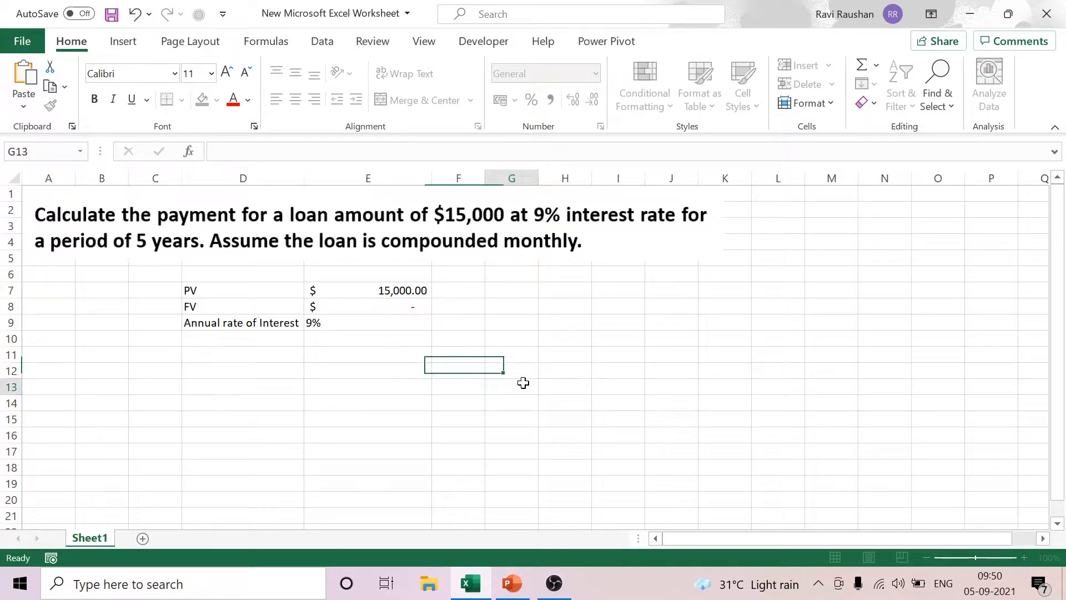
Enter the label "Duration in Years" in cell D10 and the value 5 in E10
{"action": "left_click", "coordinate": [232, 339]}
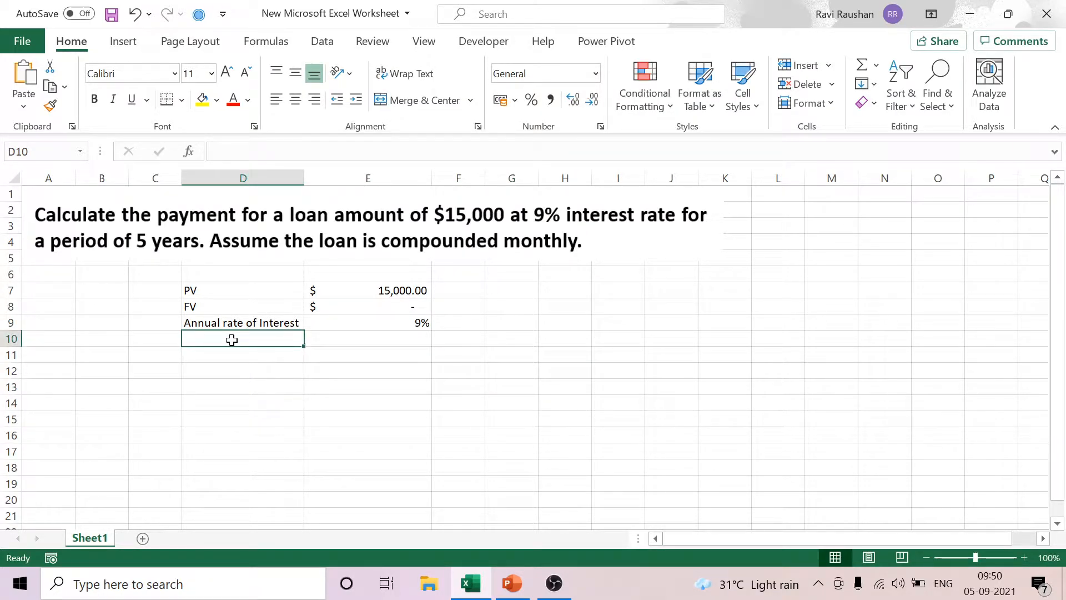
{"action": "type", "text": "Duratio"}
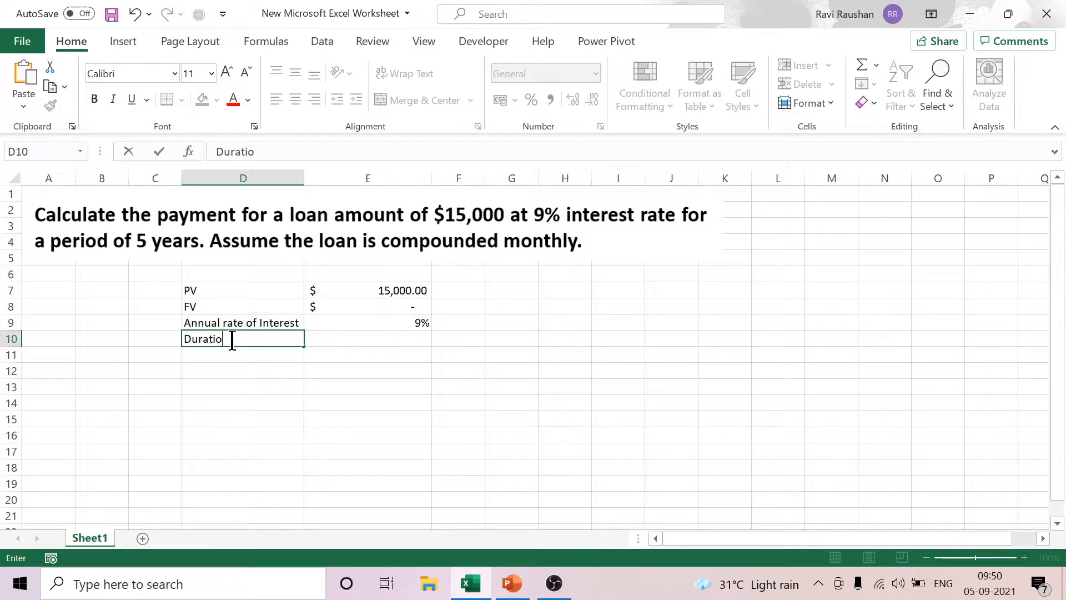
{"action": "type", "text": "n in Years"}
{"action": "left_click", "coordinate": [422, 340]}
{"action": "type", "text": "5"}
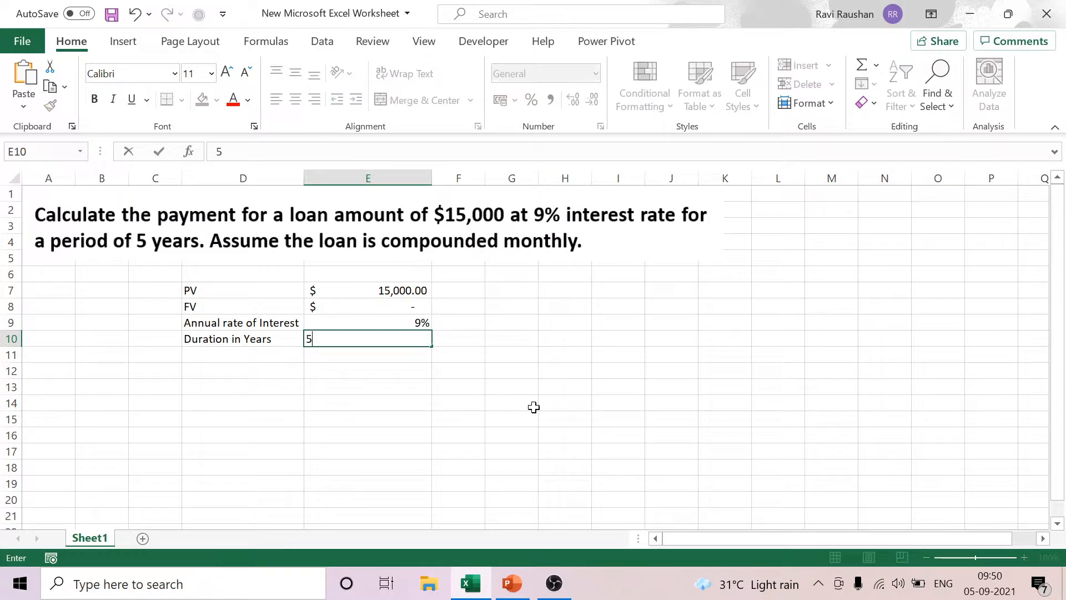
{"action": "left_click", "coordinate": [534, 408]}
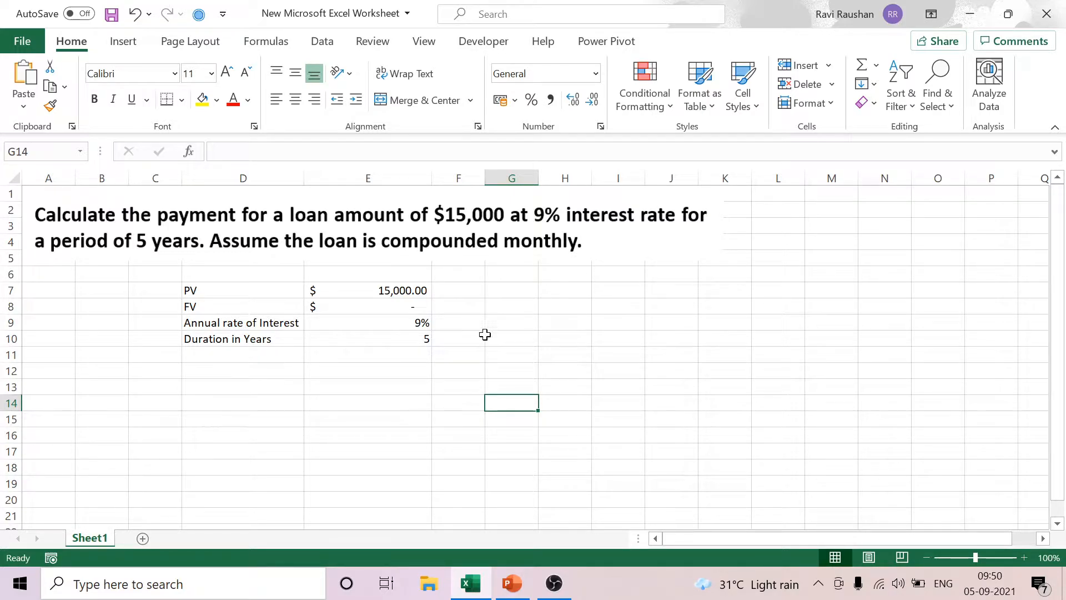
Enter the label "Compounding Frequency/Period in a year" in cell D11 and autofit column D to its contents
{"action": "left_click", "coordinate": [222, 357]}
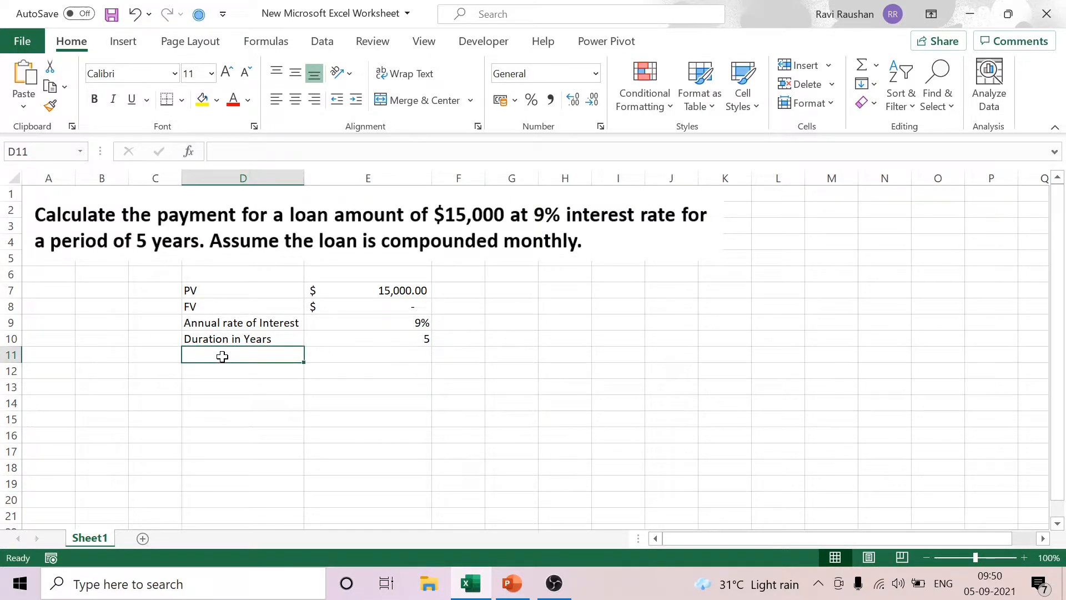
{"action": "type", "text": "Compou"}
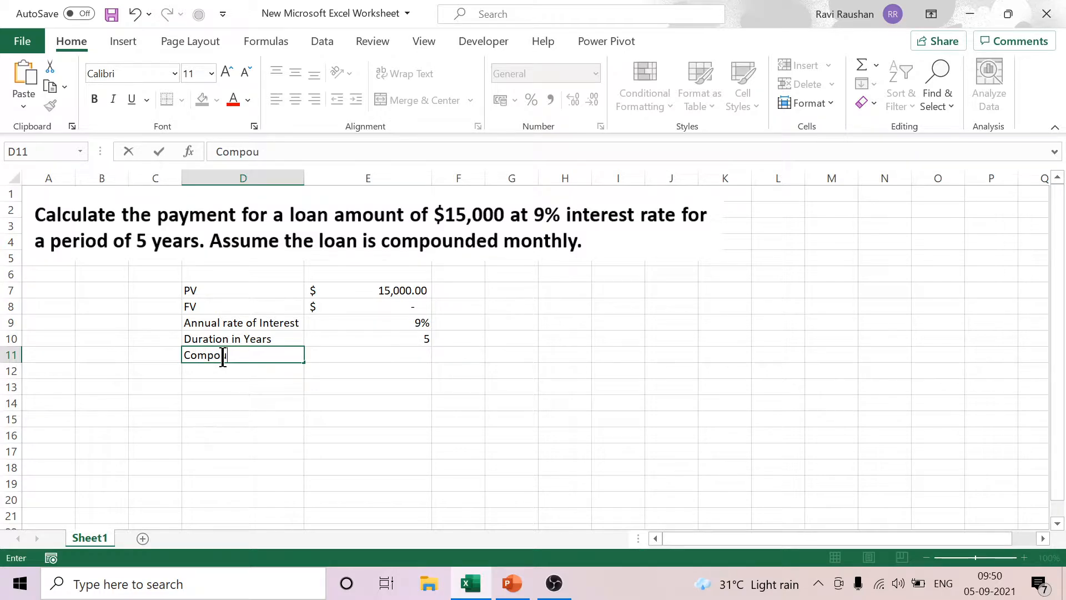
{"action": "type", "text": "nding Frequenc"}
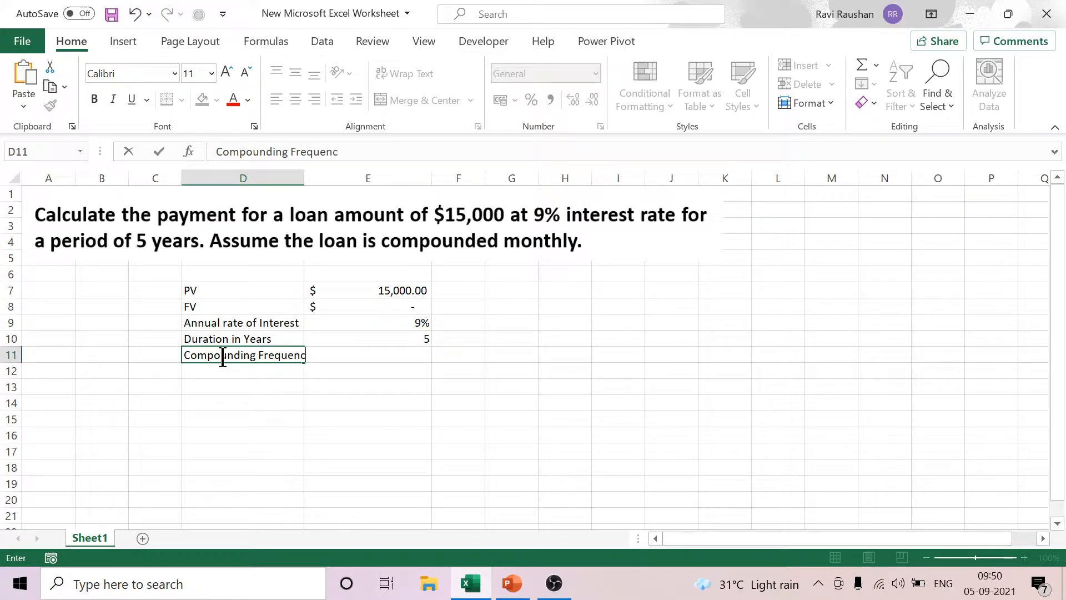
{"action": "type", "text": "y/Period in"}
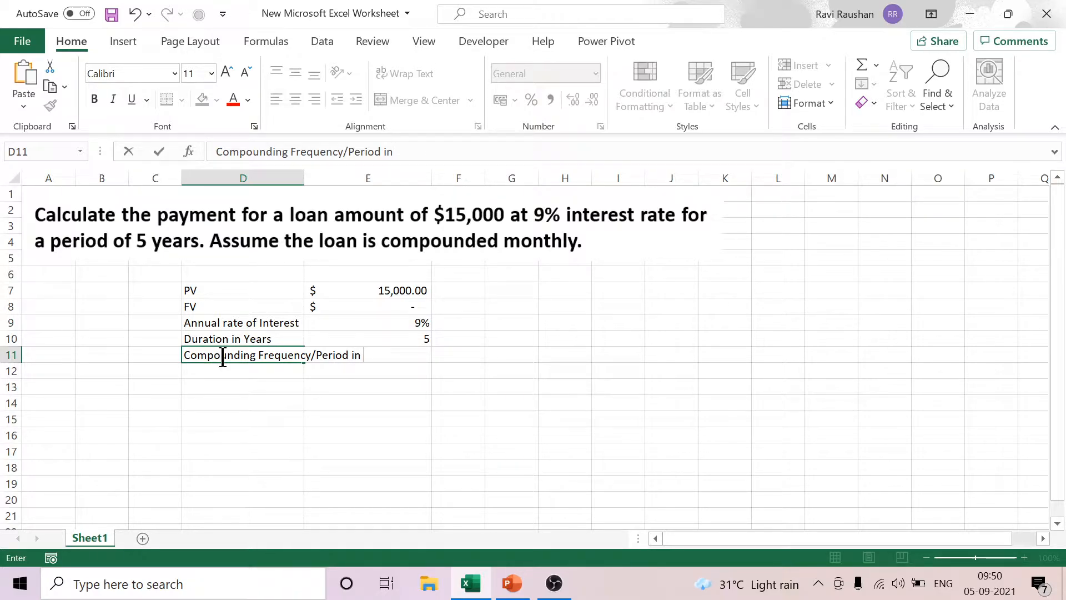
{"action": "type", "text": " a year"}
{"action": "left_click", "coordinate": [525, 432]}
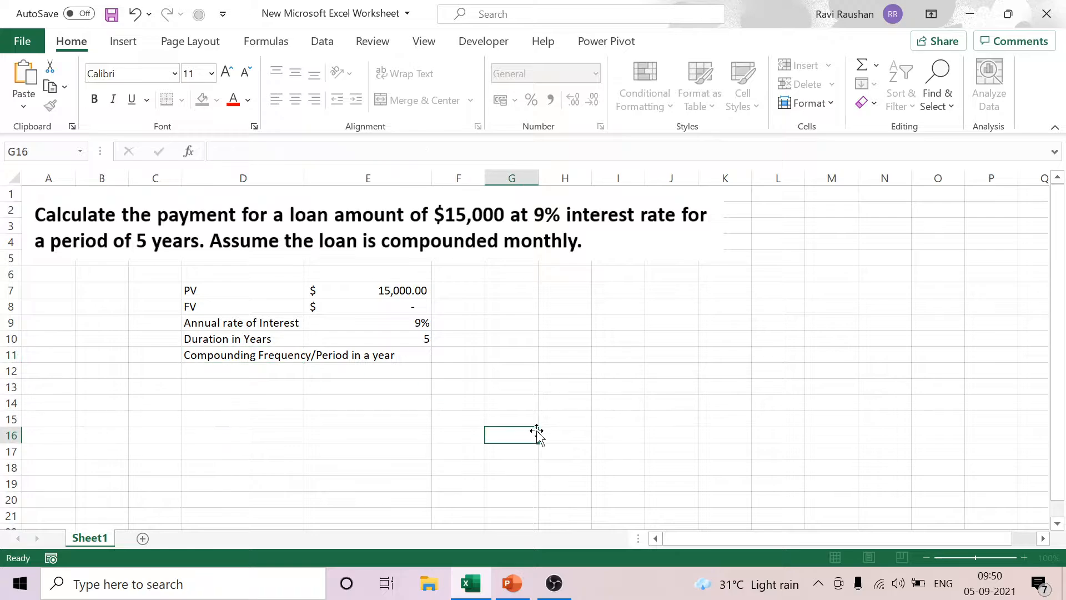
{"action": "double_click", "coordinate": [303, 172]}
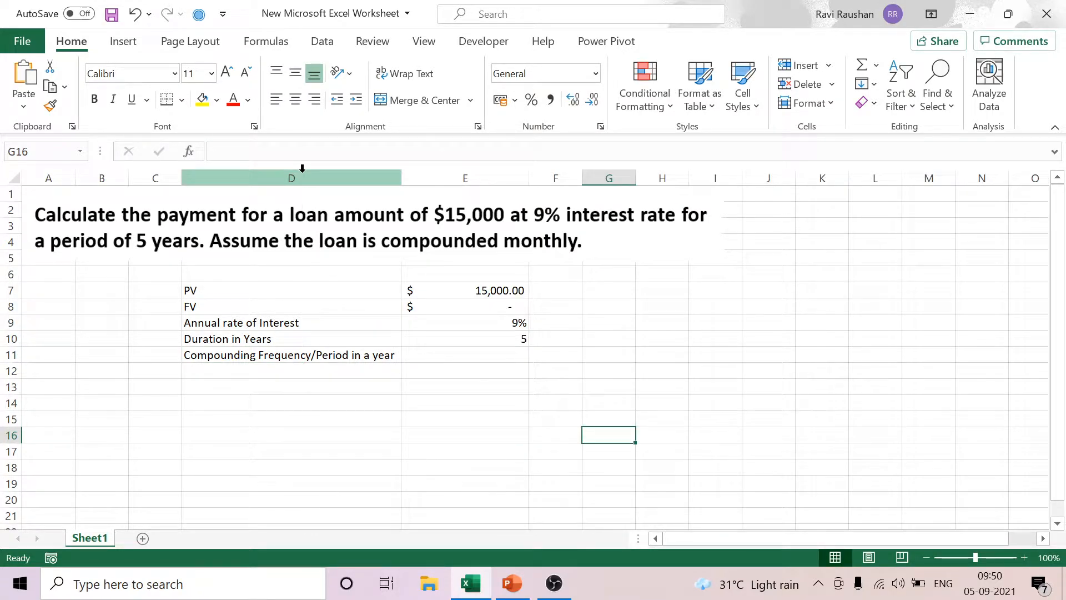
{"action": "left_click", "coordinate": [578, 361]}
Apply all borders to the loan data table in cells D7:E11
{"action": "left_click", "coordinate": [261, 289]}
{"action": "left_click_drag", "start_coordinate": [261, 289], "coordinate": [474, 357]}
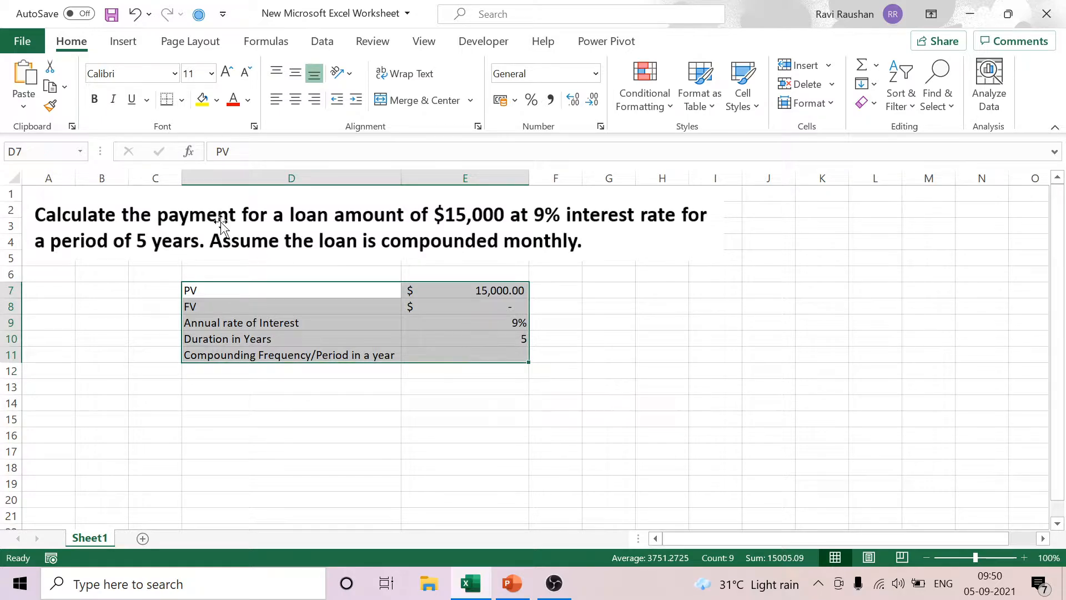
{"action": "left_click", "coordinate": [182, 100]}
{"action": "left_click", "coordinate": [202, 272]}
{"action": "left_click", "coordinate": [557, 417]}
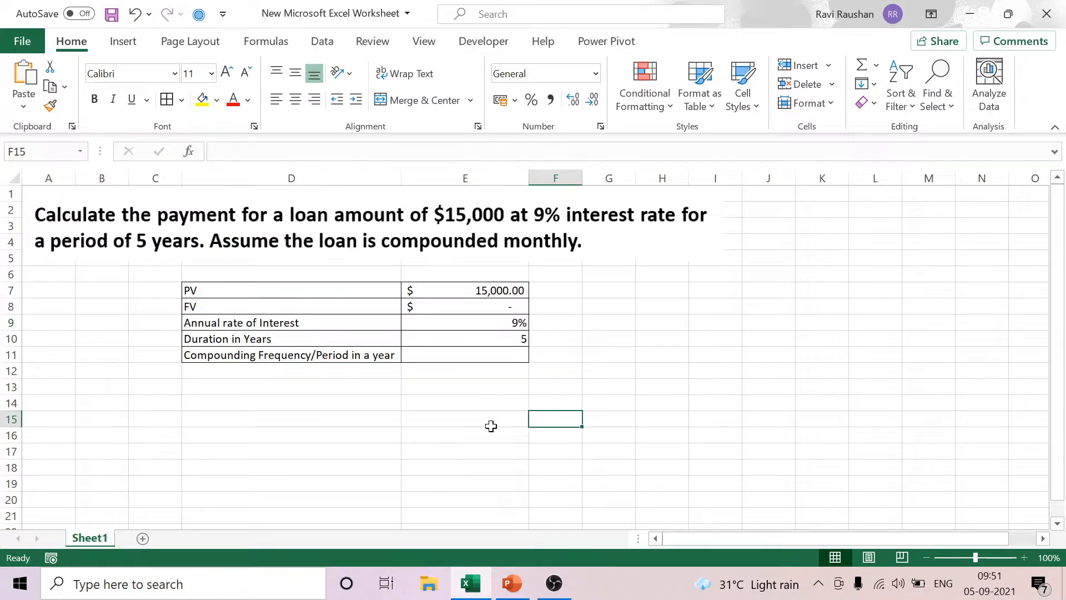
Enter the label "PMT" in cell D13 and apply all borders to D13:E13
{"action": "left_click", "coordinate": [250, 384]}
{"action": "type", "text": "PMT"}
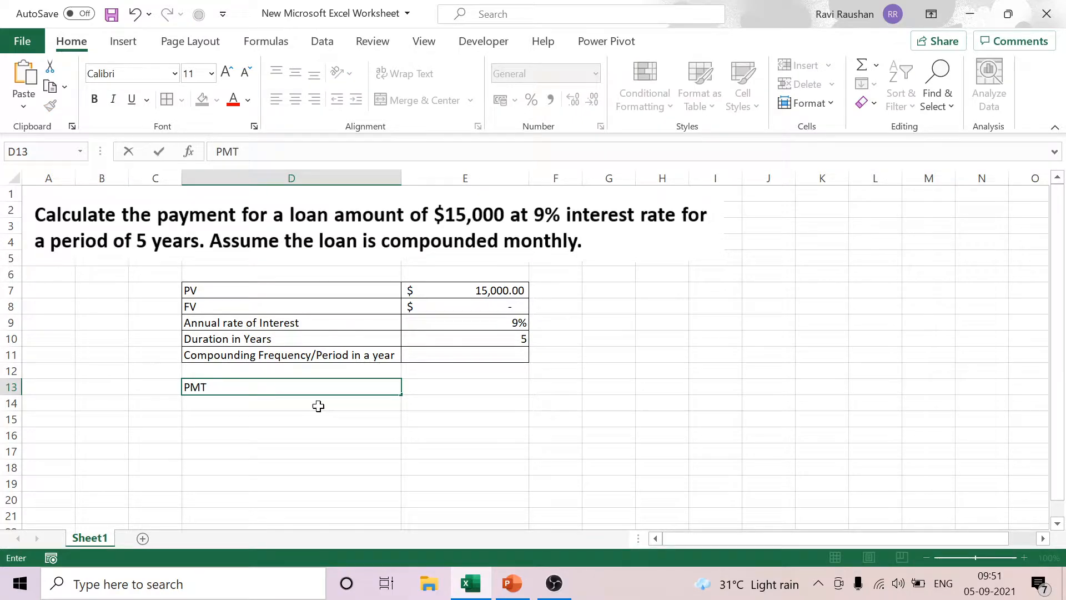
{"action": "left_click", "coordinate": [460, 448]}
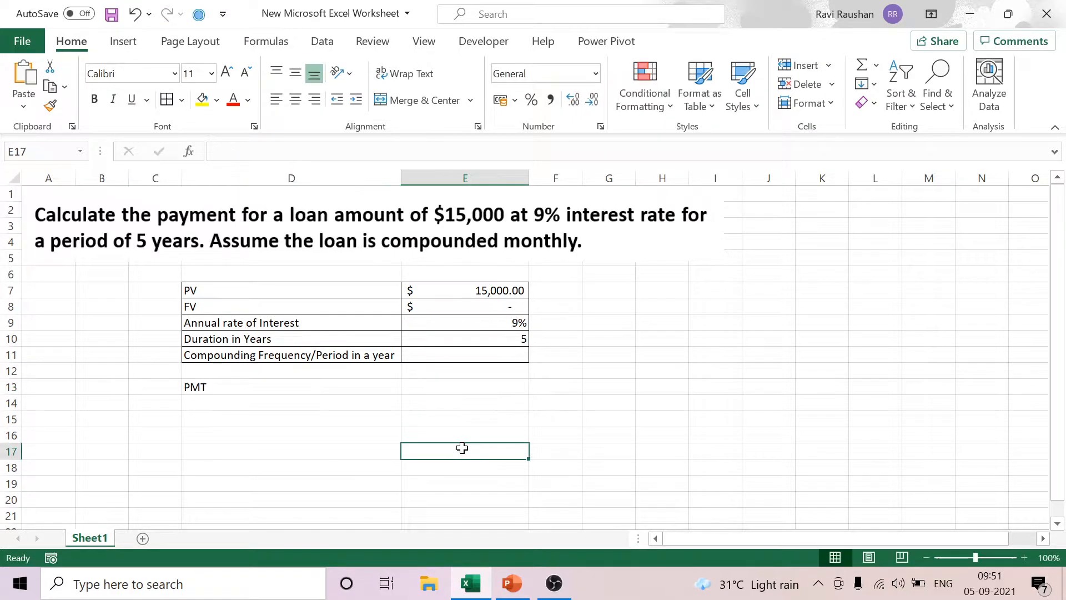
{"action": "left_click", "coordinate": [399, 387]}
{"action": "left_click_drag", "start_coordinate": [403, 386], "coordinate": [404, 386]}
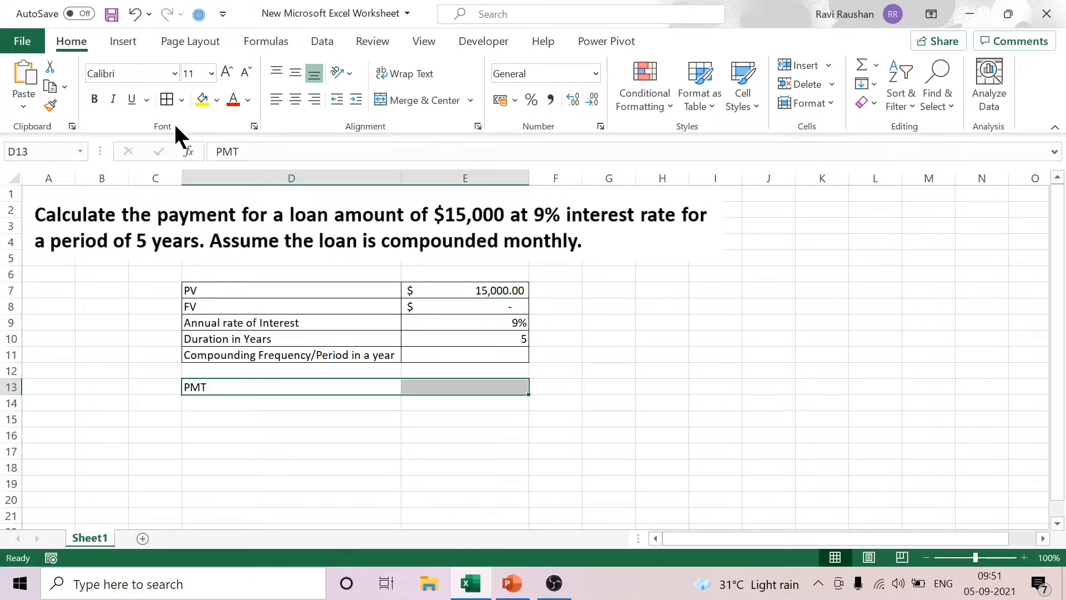
{"action": "left_click", "coordinate": [620, 382]}
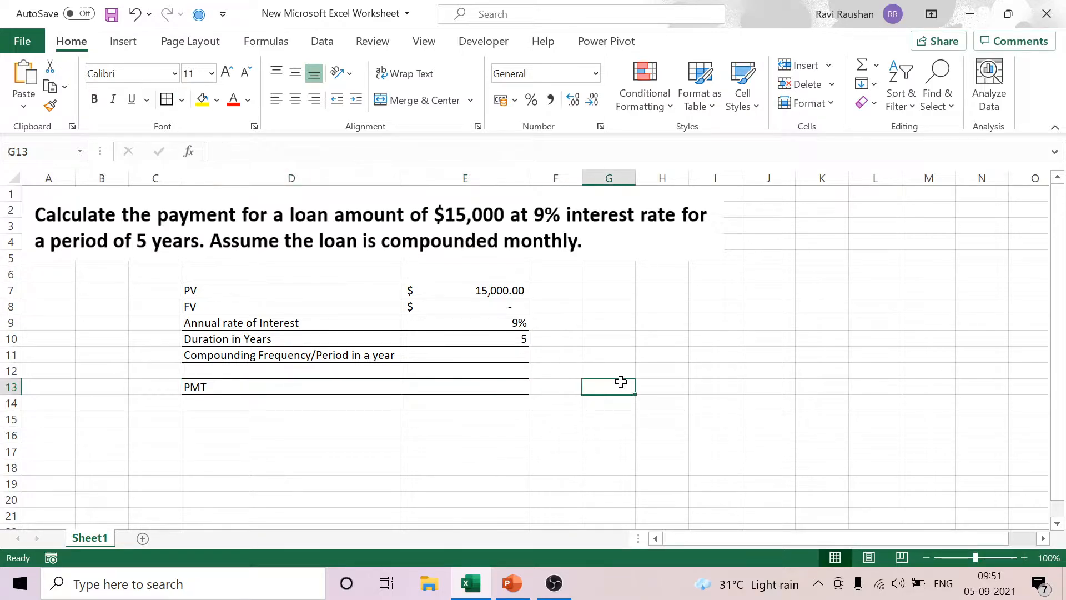
{"action": "left_click", "coordinate": [453, 381]}
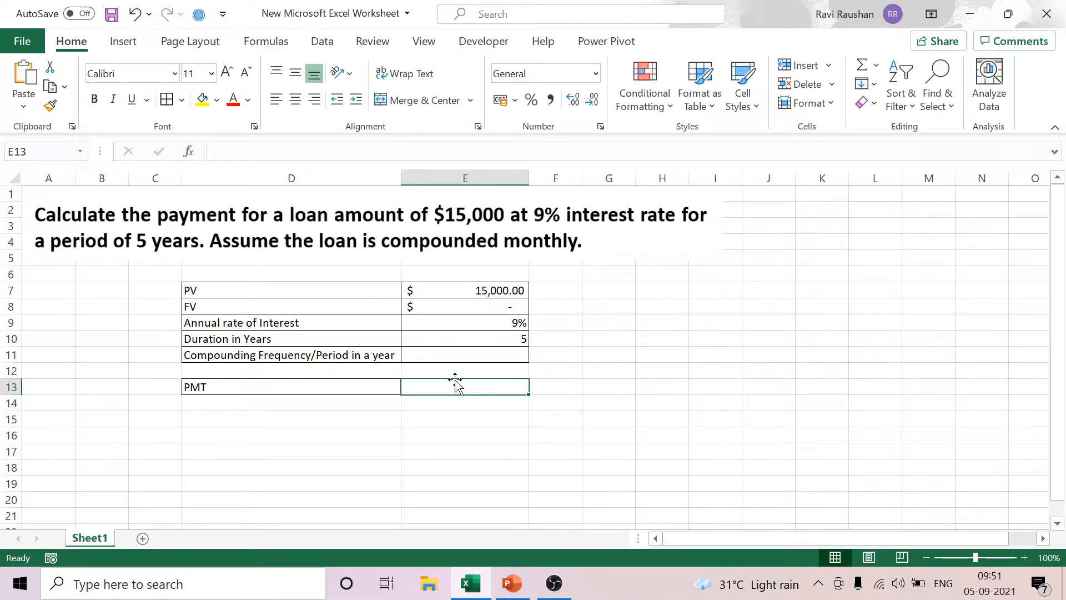
Insert two blank rows above the PMT row
{"action": "left_click", "coordinate": [11, 387]}
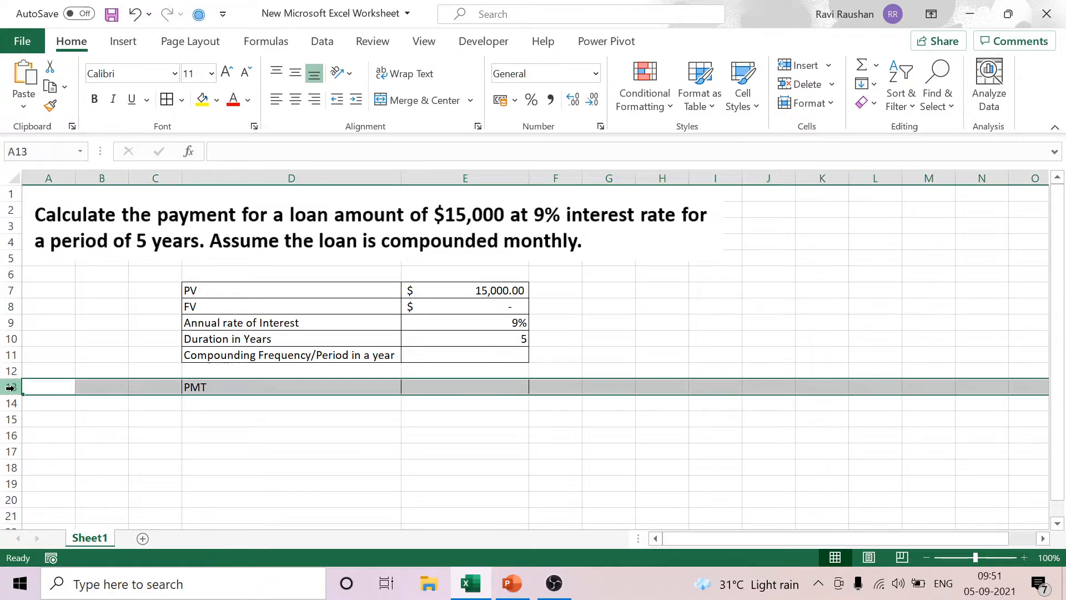
{"action": "right_click", "coordinate": [14, 391]}
{"action": "left_click", "coordinate": [66, 228]}
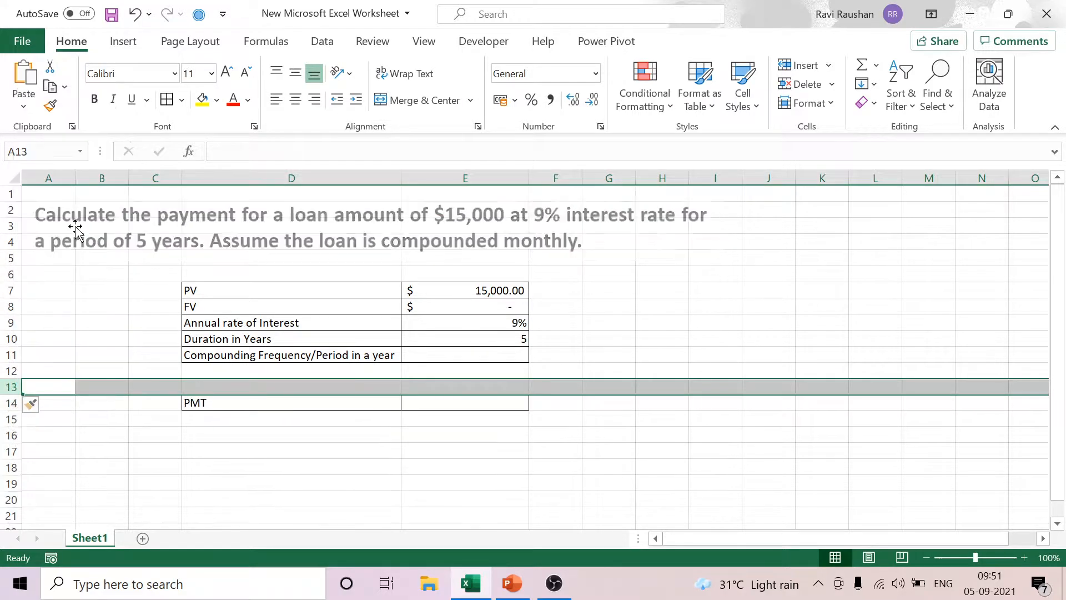
{"action": "left_click", "coordinate": [141, 450]}
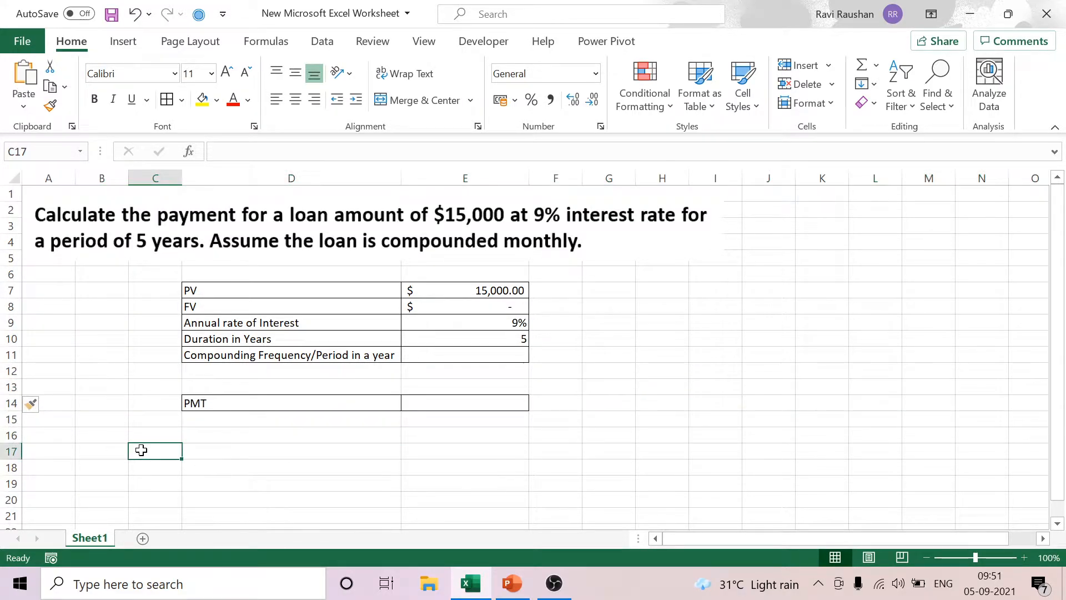
{"action": "left_click", "coordinate": [11, 387]}
{"action": "right_click", "coordinate": [11, 387]}
{"action": "left_click", "coordinate": [55, 228]}
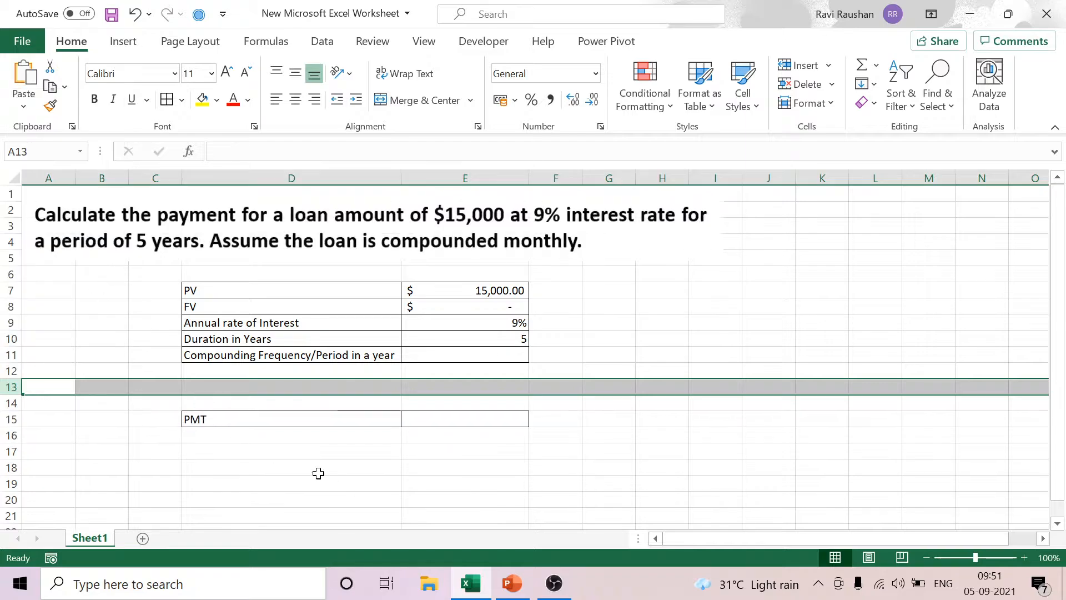
{"action": "left_click", "coordinate": [317, 472]}
Enter the label "RATE per period" in cell D12 and apply all borders to D12:E12
{"action": "left_click", "coordinate": [226, 369]}
{"action": "type", "text": "RATE pe"}
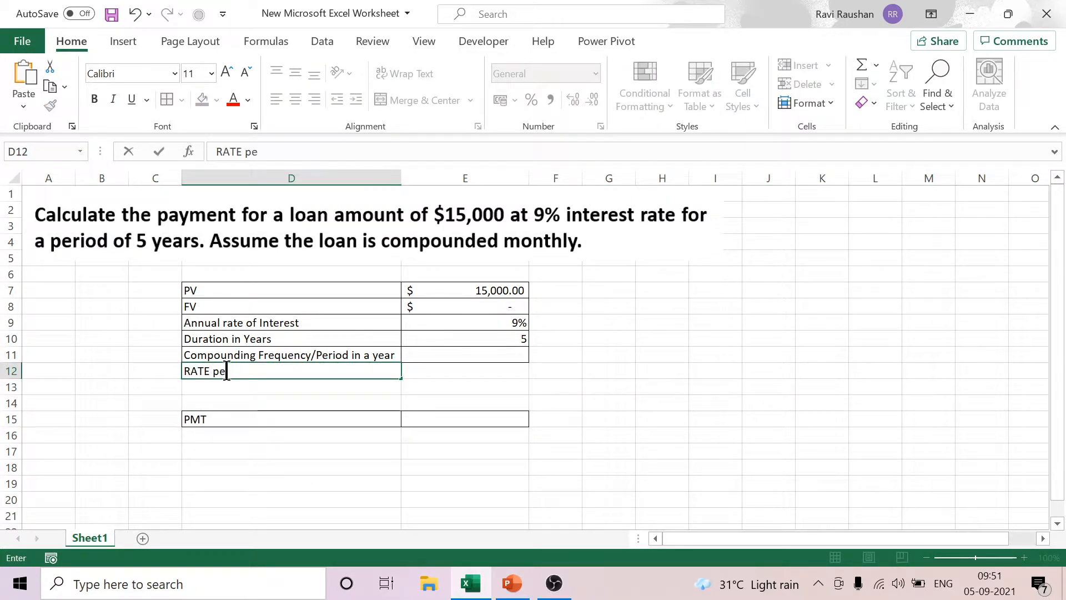
{"action": "type", "text": "r period"}
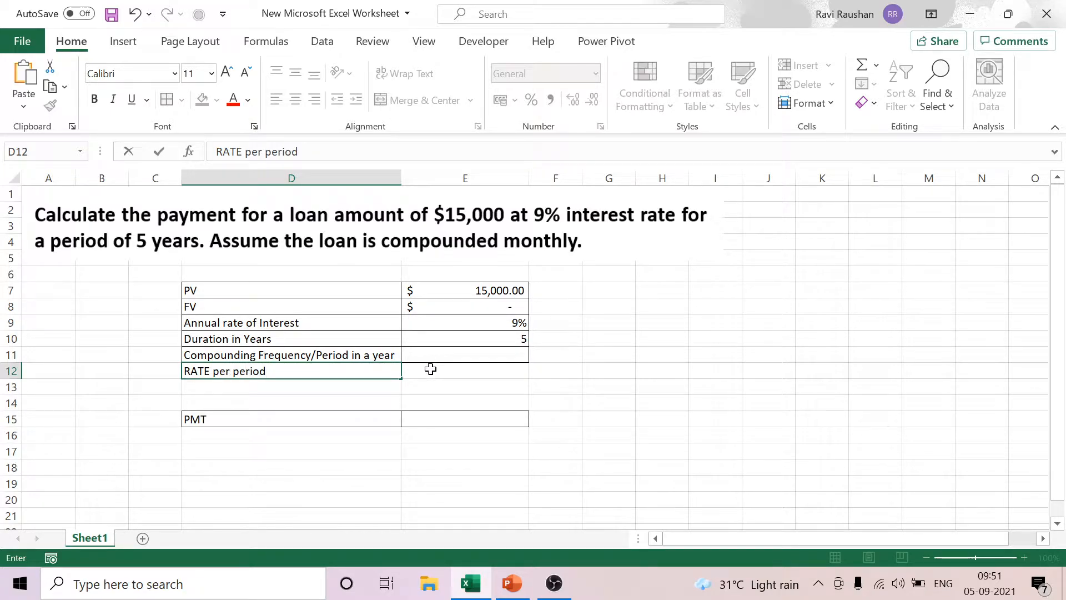
{"action": "left_click", "coordinate": [405, 396]}
{"action": "left_click_drag", "start_coordinate": [291, 373], "coordinate": [520, 371]}
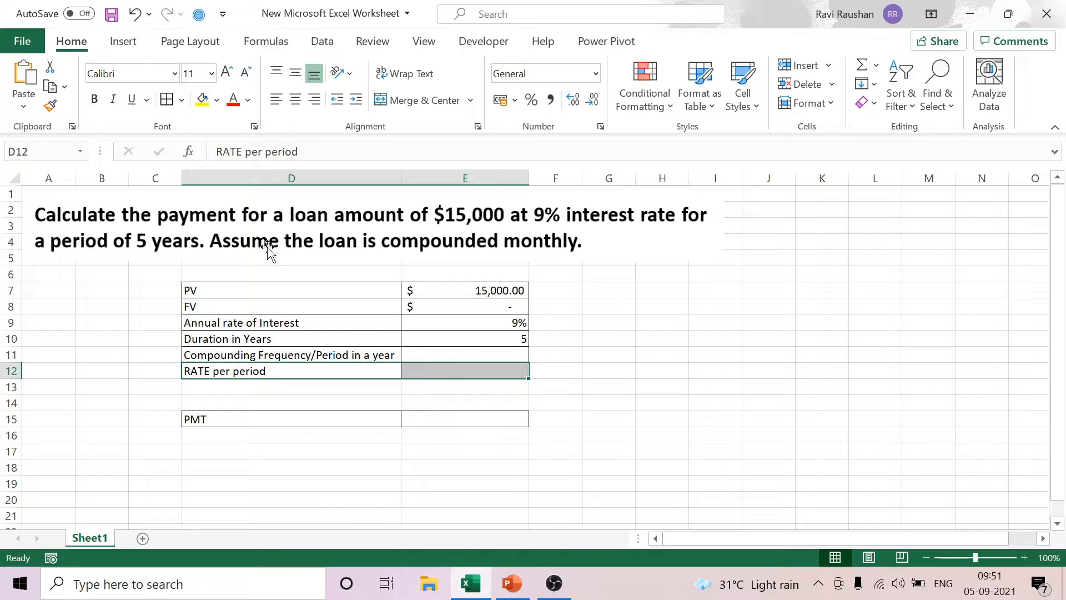
Enter the label "NPER" in cell D13 and apply all borders to D12:E13
{"action": "left_click", "coordinate": [251, 388]}
{"action": "type", "text": "NPER"}
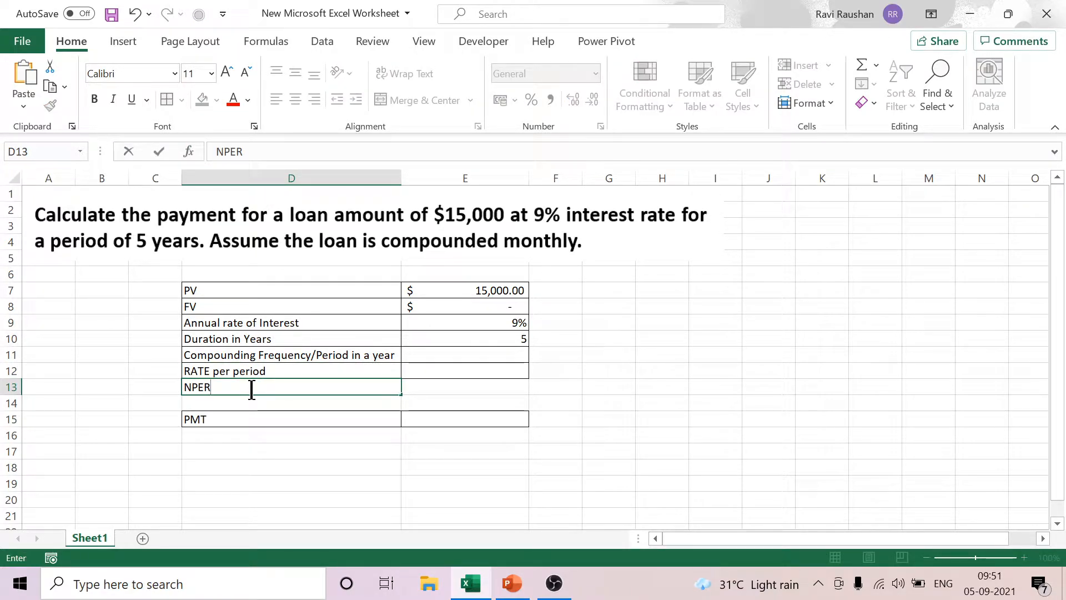
{"action": "left_click", "coordinate": [485, 496]}
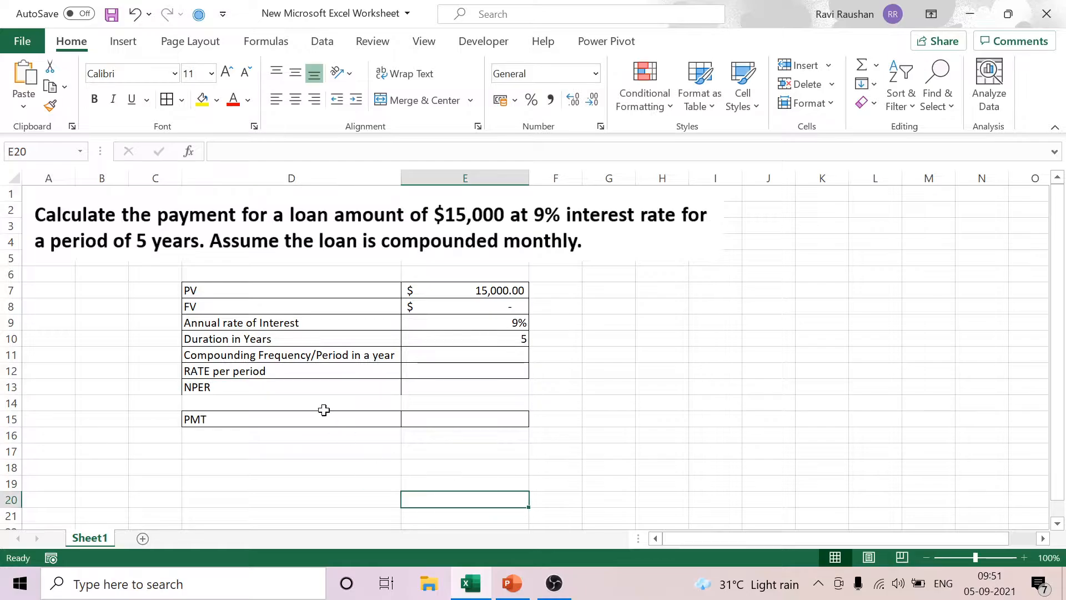
{"action": "left_click_drag", "start_coordinate": [340, 383], "coordinate": [419, 374]}
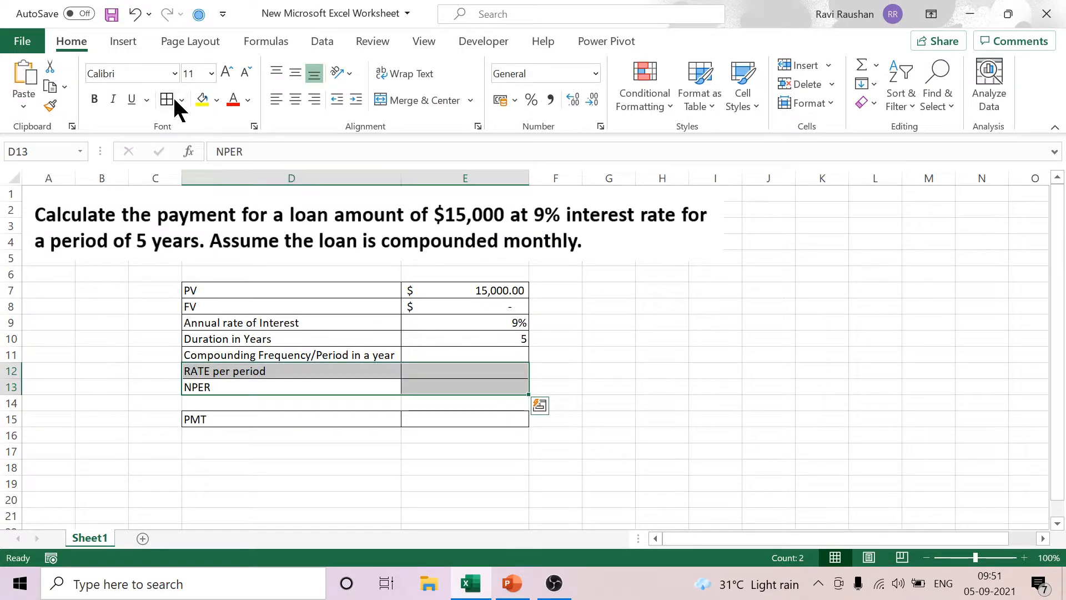
{"action": "left_click", "coordinate": [736, 378]}
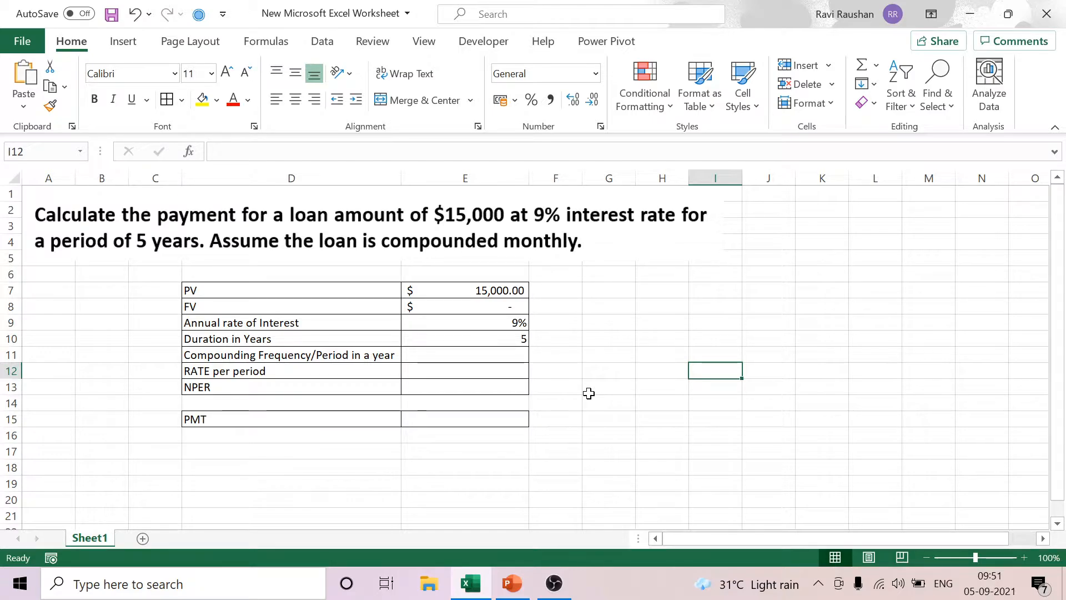
Enter 12 in cell E11 as the compounding frequency per year
{"action": "left_click", "coordinate": [502, 354]}
{"action": "type", "text": "12"}
{"action": "left_click", "coordinate": [663, 387]}
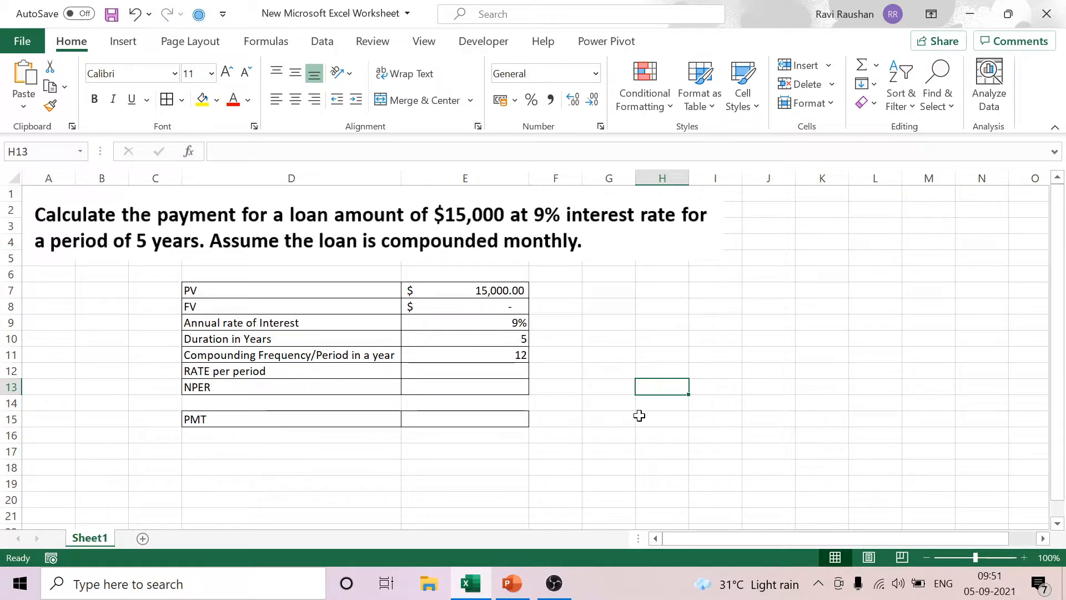
Calculate the rate per period in cell E12 with the formula =E9/E11
{"action": "left_click", "coordinate": [501, 374]}
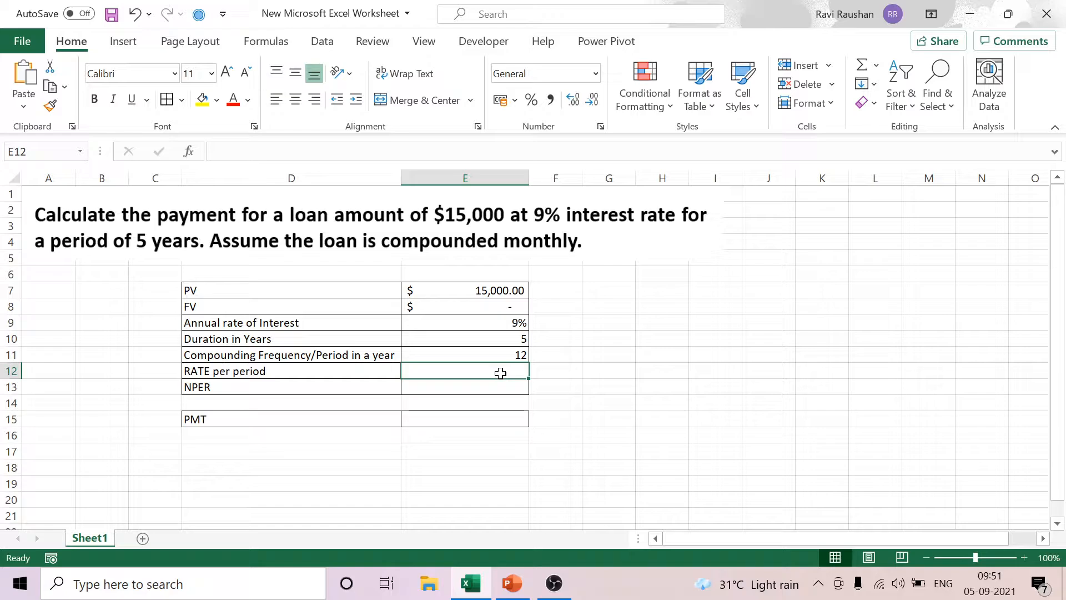
{"action": "type", "text": "="}
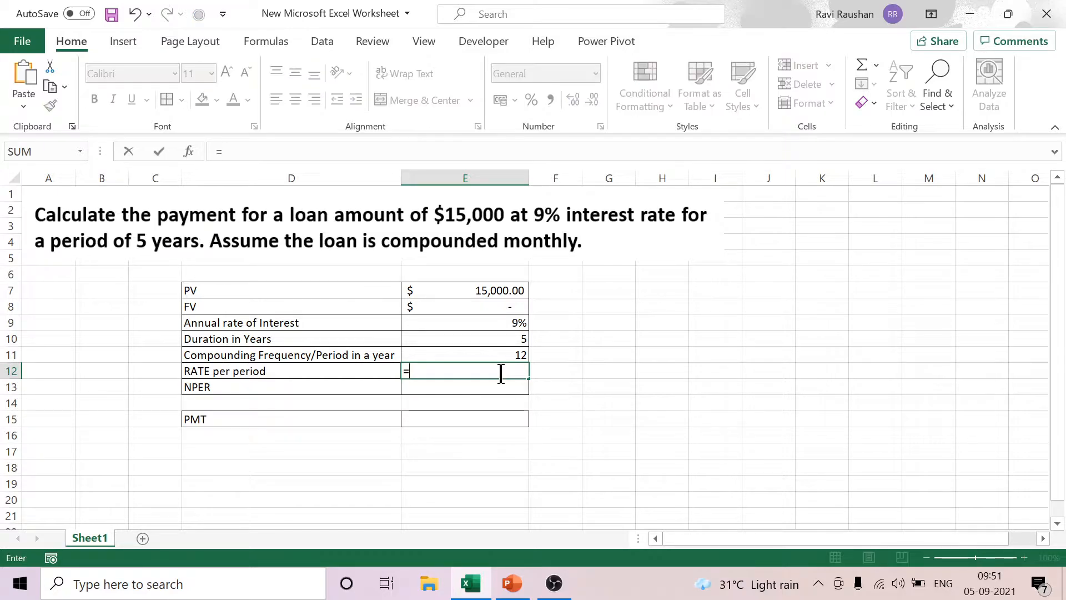
{"action": "left_click", "coordinate": [488, 321]}
{"action": "type", "text": "/"}
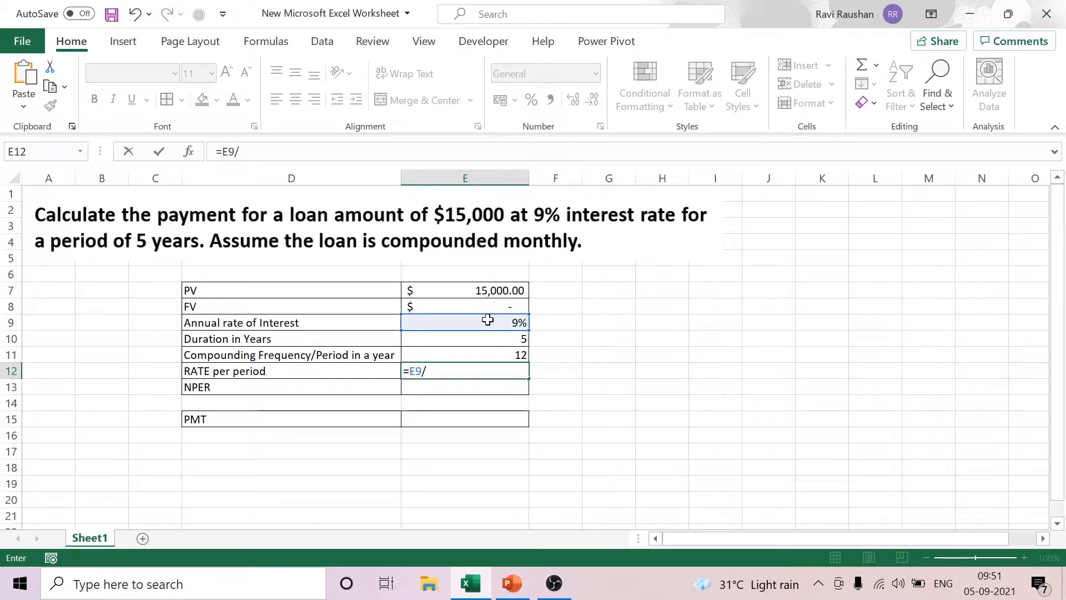
{"action": "left_click", "coordinate": [508, 353]}
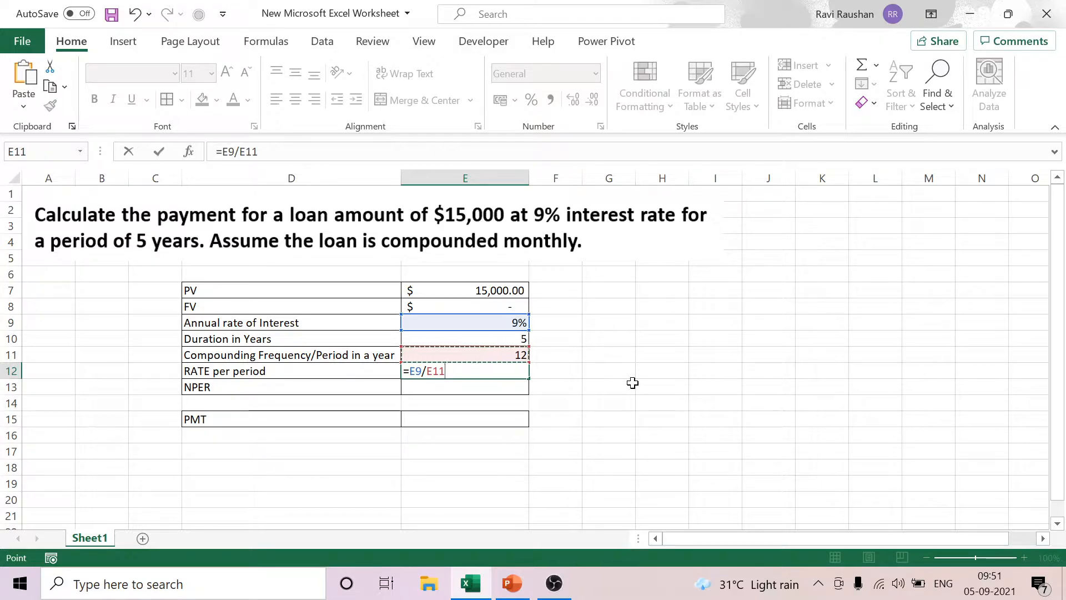
{"action": "key", "text": "Return"}
Format the rate per period in cell E12 as a percentage with two decimal places
{"action": "left_click", "coordinate": [514, 373]}
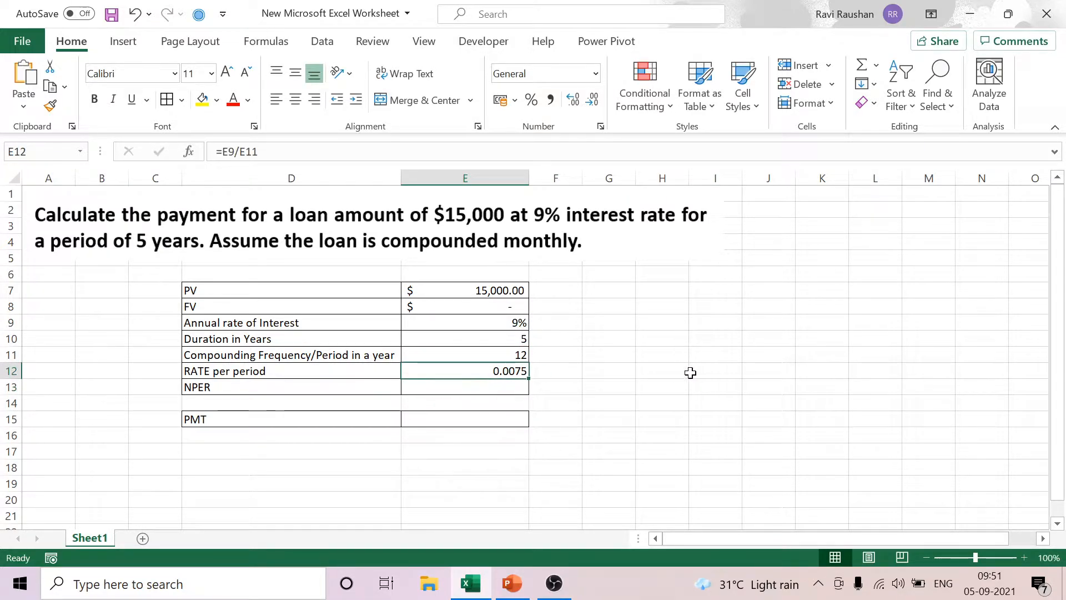
{"action": "left_click", "coordinate": [531, 100]}
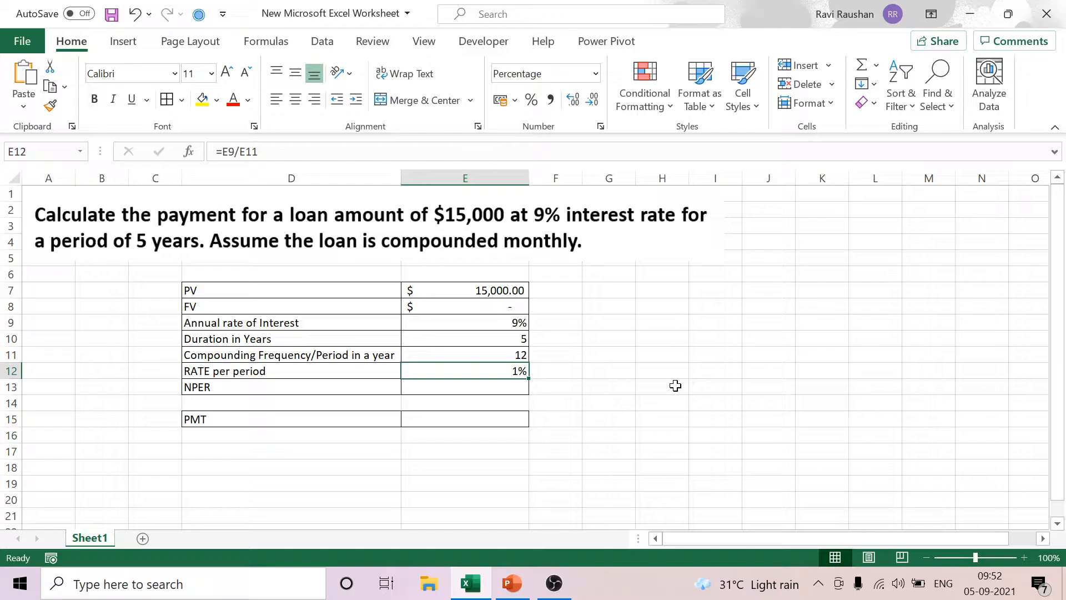
{"action": "left_click", "coordinate": [574, 101]}
{"action": "left_click", "coordinate": [574, 101]}
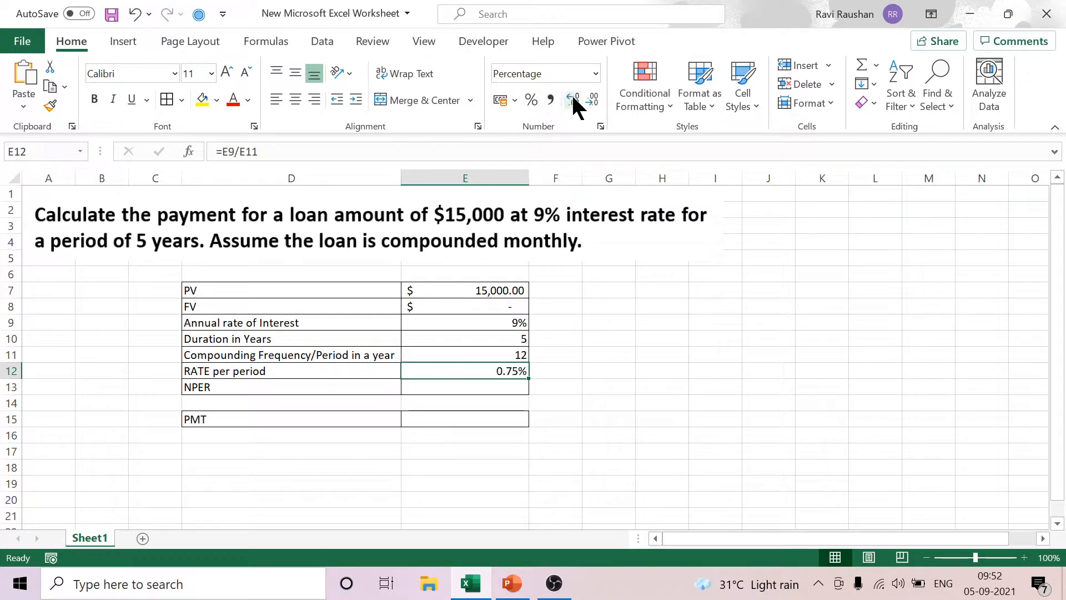
{"action": "left_click", "coordinate": [658, 355]}
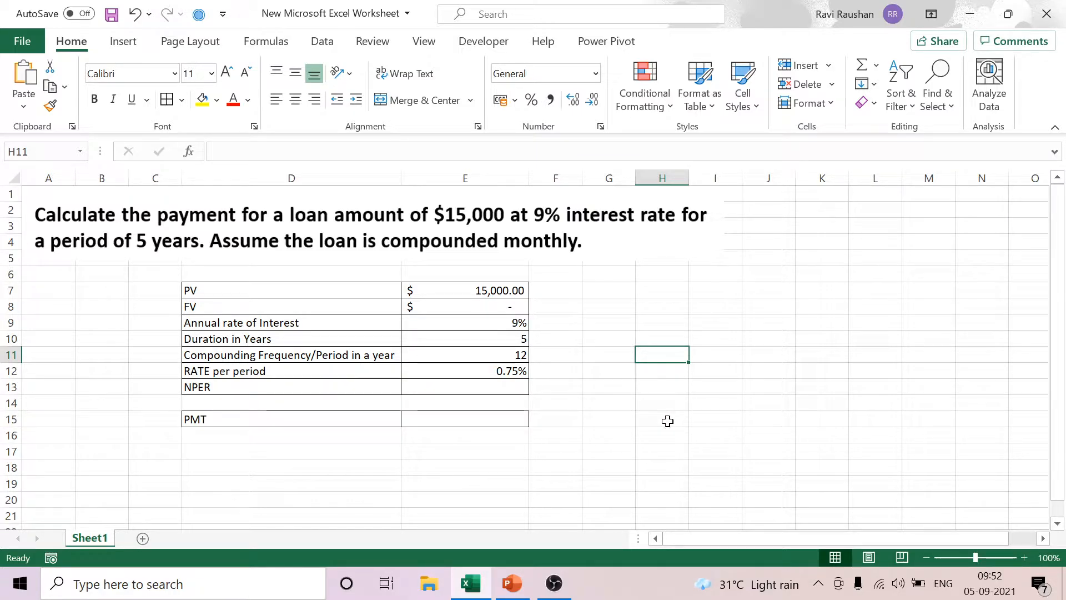
Calculate the number of periods in cell E13 with the formula =E10*E11
{"action": "left_click", "coordinate": [489, 386]}
{"action": "type", "text": "="}
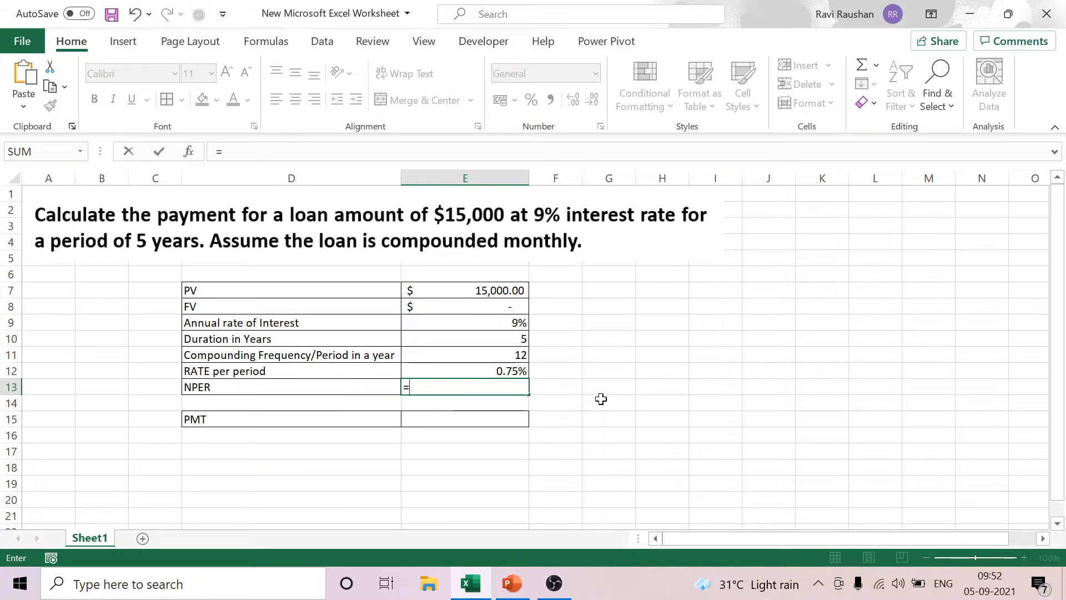
{"action": "left_click", "coordinate": [474, 338]}
{"action": "type", "text": "*"}
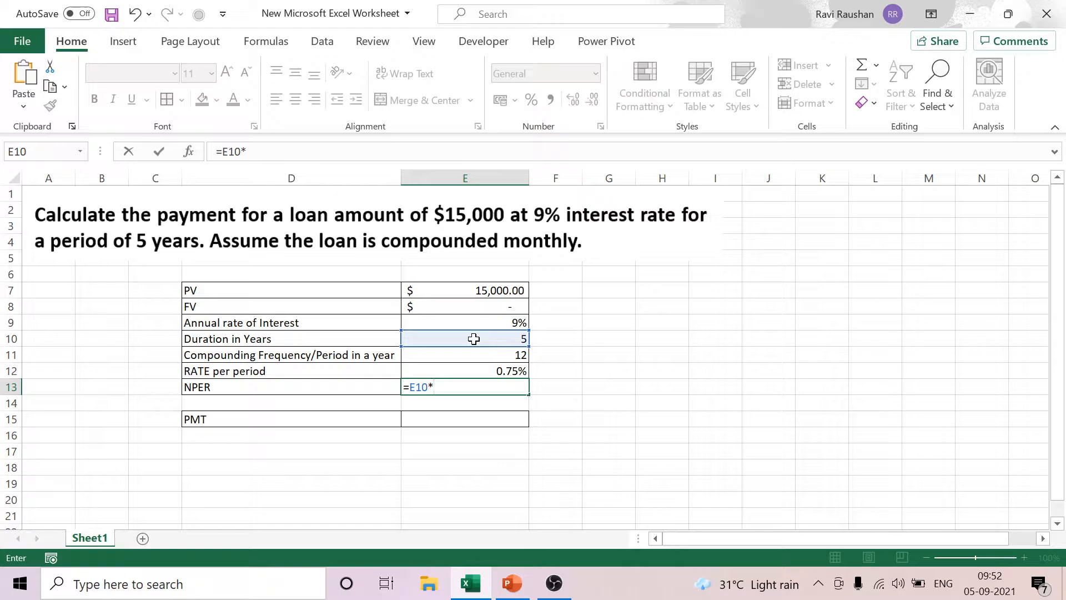
{"action": "left_click", "coordinate": [499, 355]}
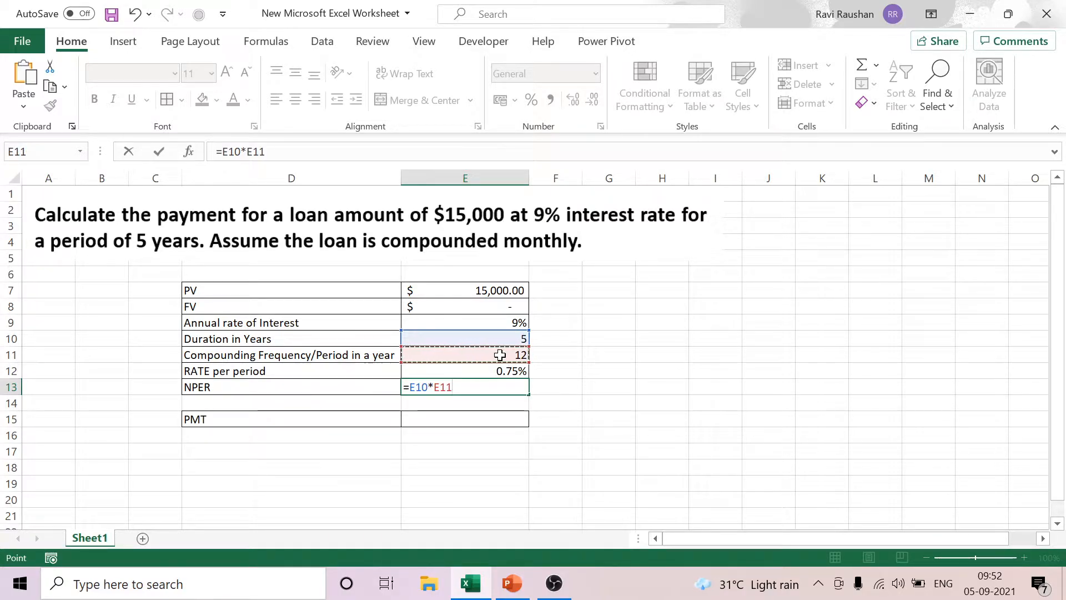
{"action": "key", "text": "Return"}
{"action": "left_click", "coordinate": [595, 445]}
{"action": "left_click", "coordinate": [502, 387]}
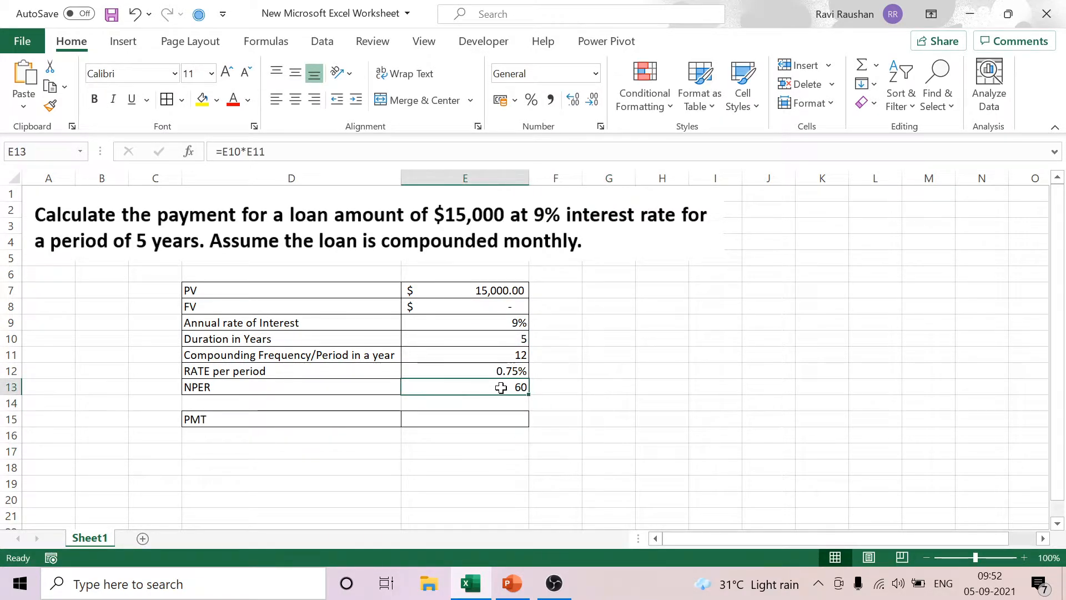
Fill the PV, FV, RATE per period and NPER label cells (D7, D8, D12, D13) with yellow
{"action": "left_click", "coordinate": [249, 291]}
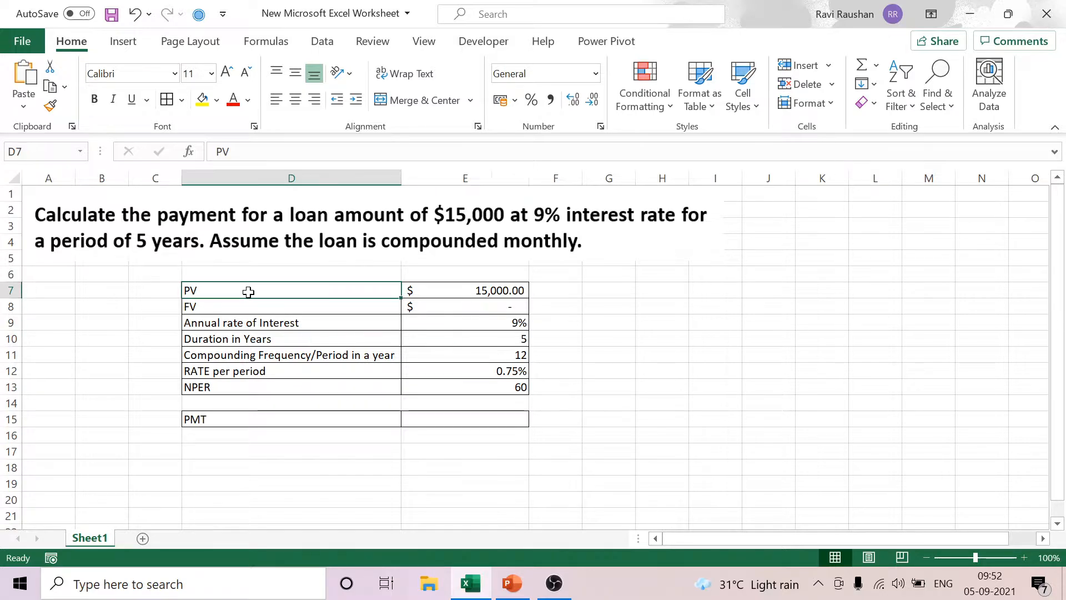
{"action": "left_click", "coordinate": [202, 100]}
{"action": "left_click", "coordinate": [229, 310]}
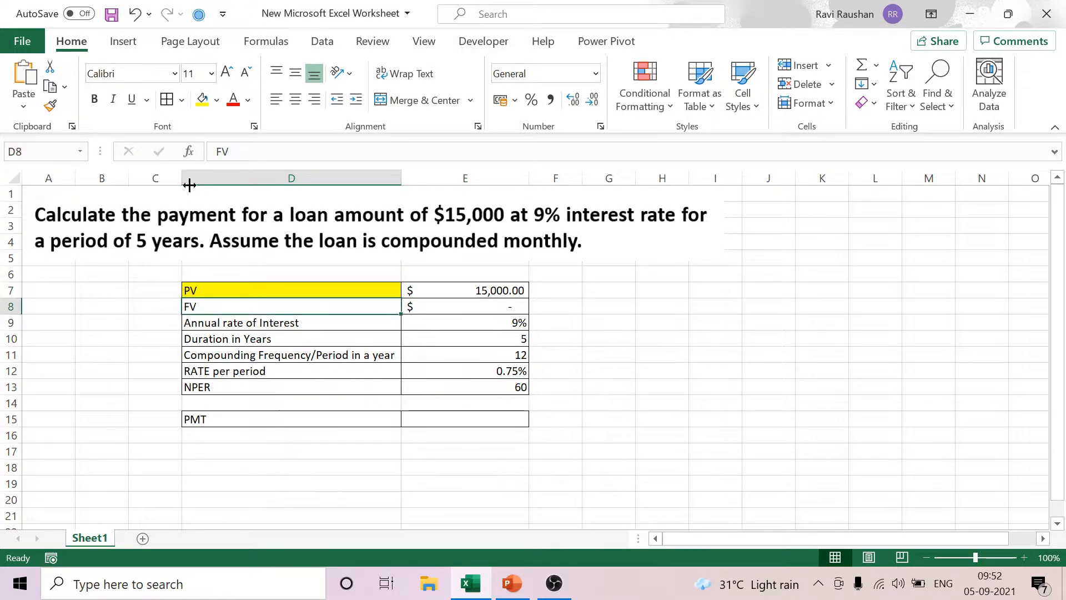
{"action": "left_click", "coordinate": [202, 98]}
{"action": "left_click", "coordinate": [216, 376]}
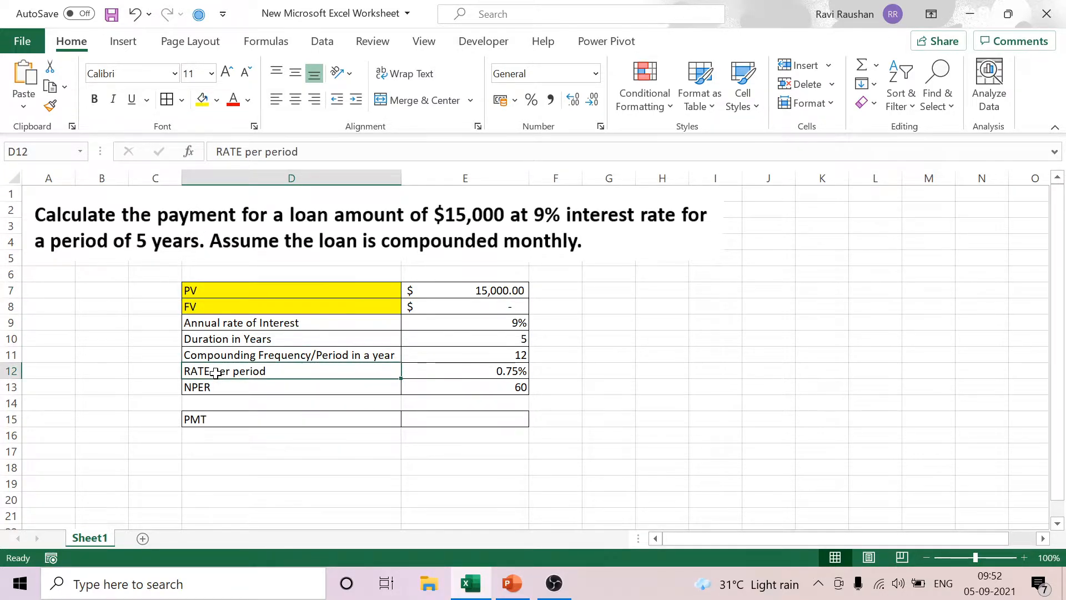
{"action": "left_click", "coordinate": [203, 100]}
{"action": "left_click", "coordinate": [244, 388]}
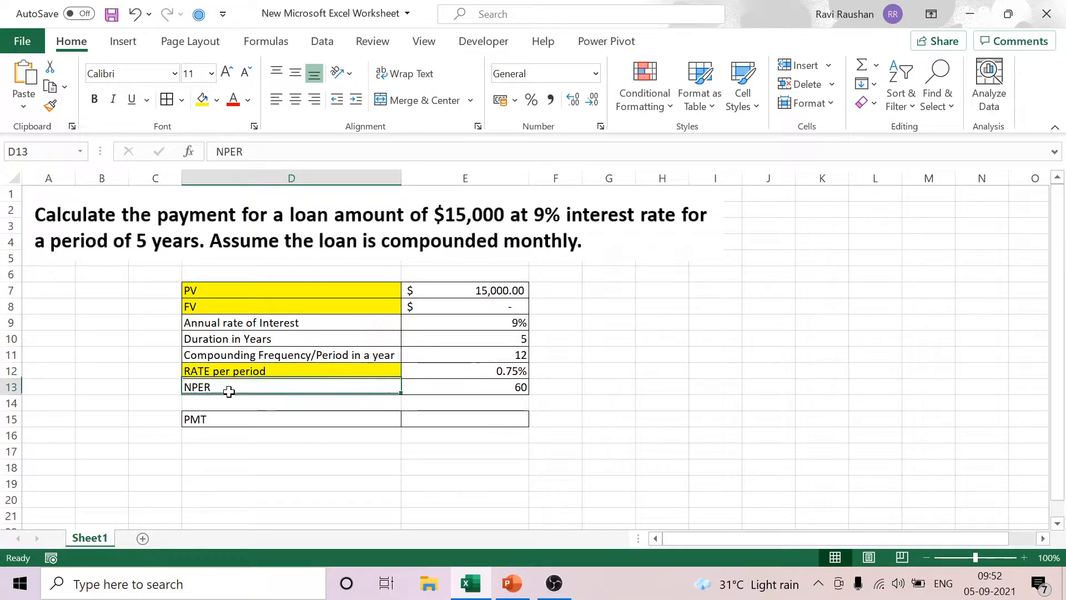
{"action": "left_click", "coordinate": [203, 100]}
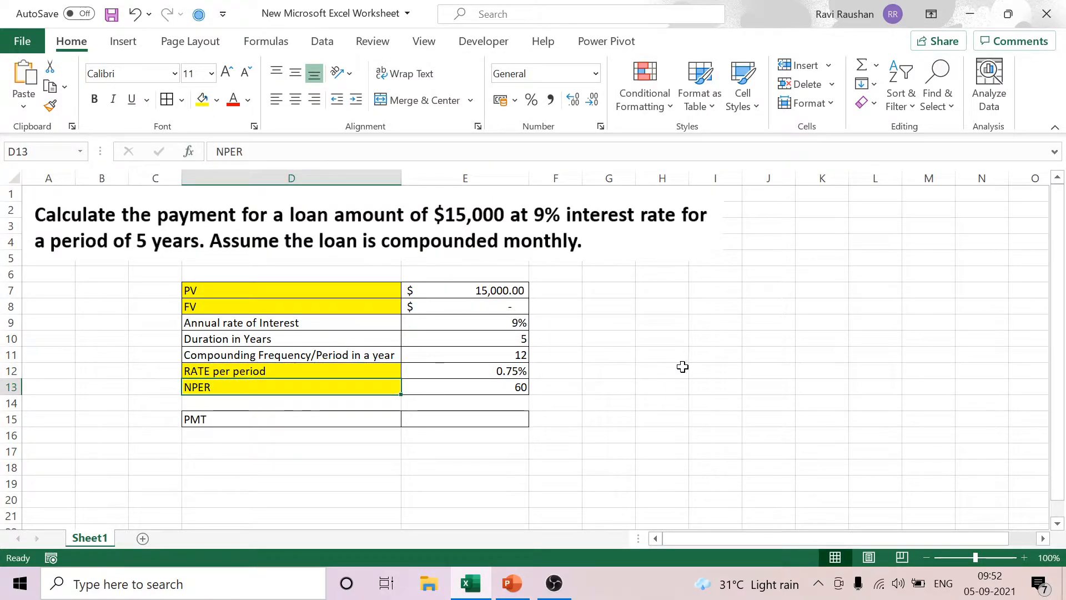
Switch to PowerPoint and review the slides on financial functions, their arguments and the practice questions, and return to the Excel worksheet
{"action": "left_click", "coordinate": [267, 417]}
{"action": "left_click", "coordinate": [512, 583]}
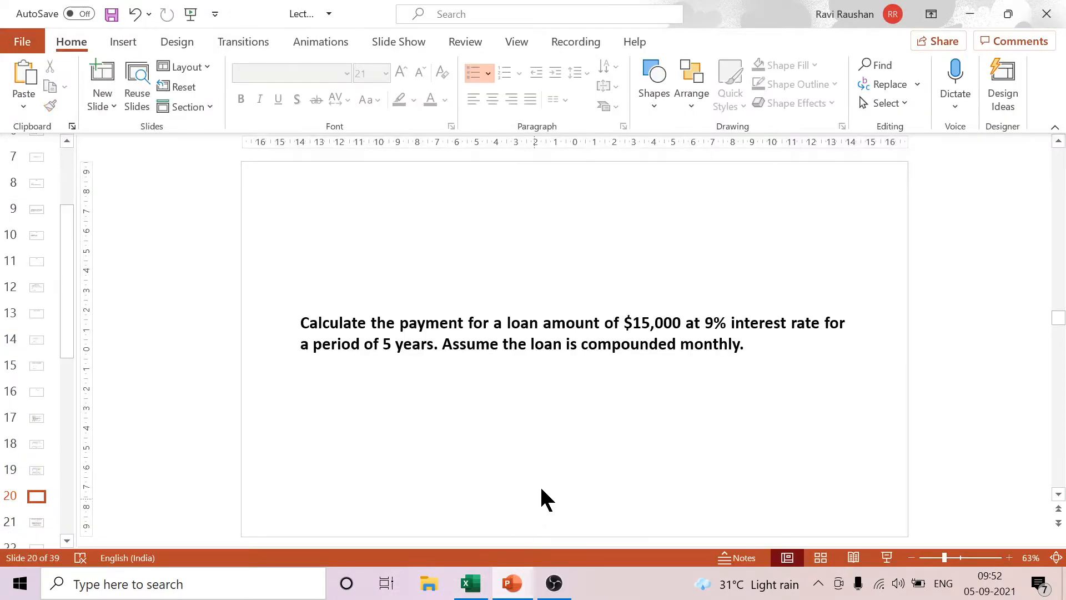
{"action": "scroll", "coordinate": [586, 491], "scroll_direction": "up", "scroll_amount": 6}
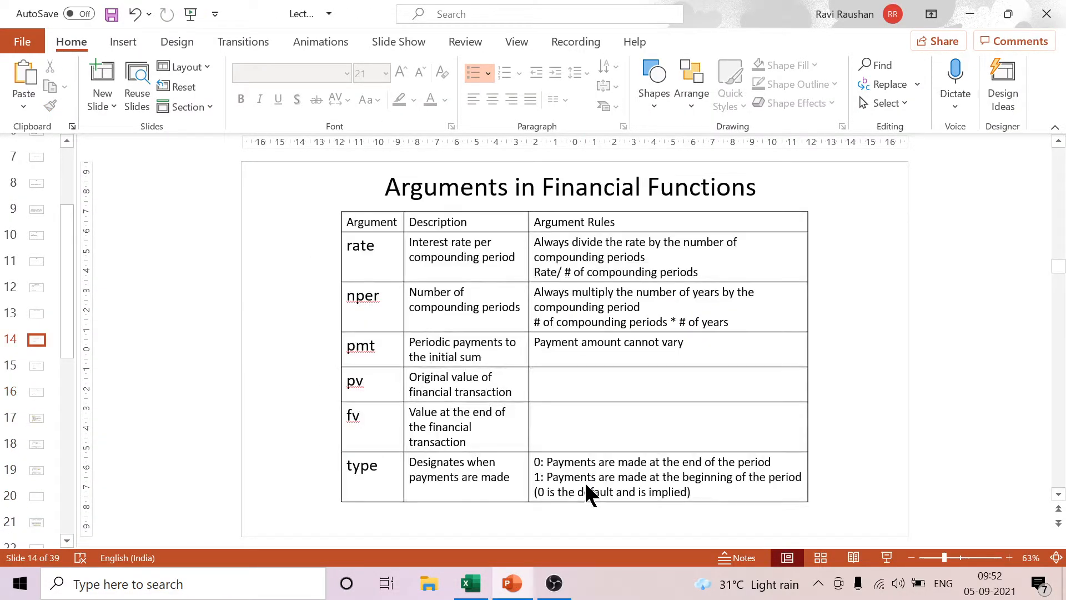
{"action": "scroll", "coordinate": [590, 494], "scroll_direction": "up", "scroll_amount": 1}
{"action": "scroll", "coordinate": [414, 278], "scroll_direction": "up", "scroll_amount": 1}
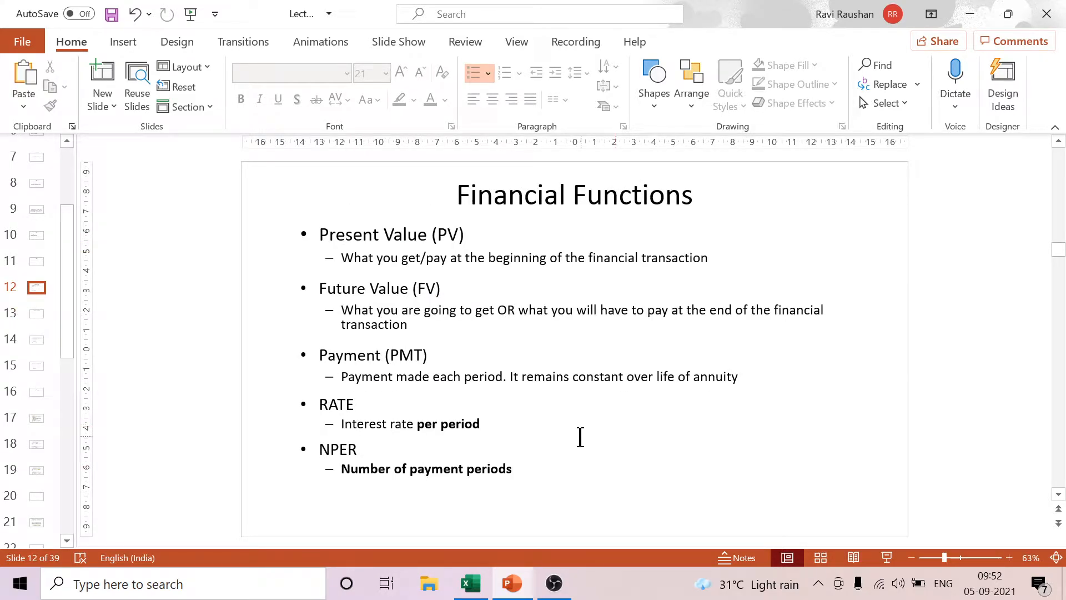
{"action": "scroll", "coordinate": [580, 436], "scroll_direction": "down", "scroll_amount": 9}
{"action": "scroll", "coordinate": [579, 442], "scroll_direction": "down", "scroll_amount": 2}
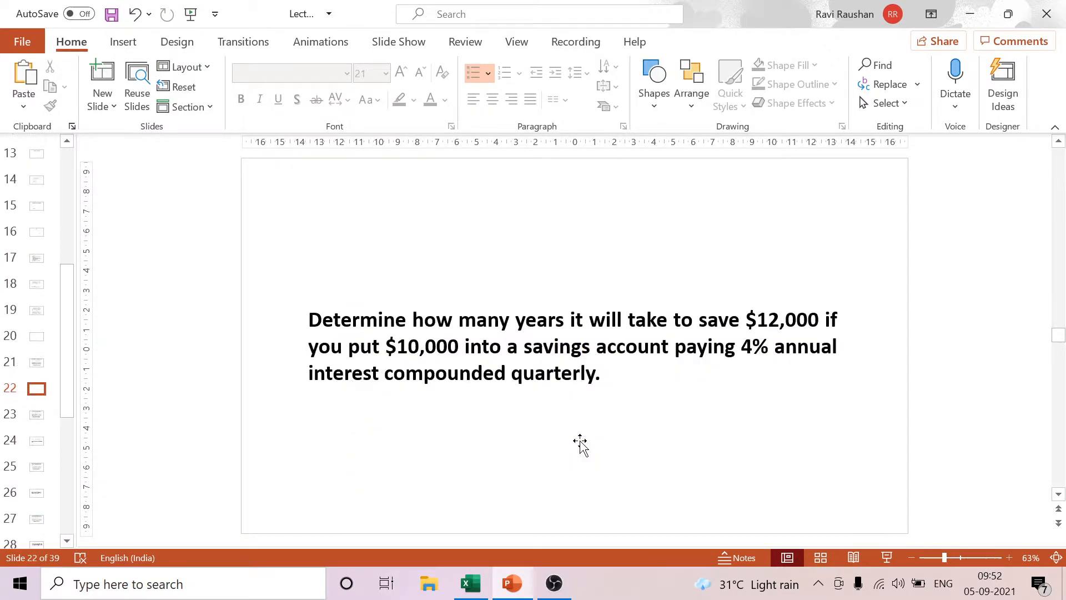
{"action": "scroll", "coordinate": [579, 441], "scroll_direction": "up", "scroll_amount": 1}
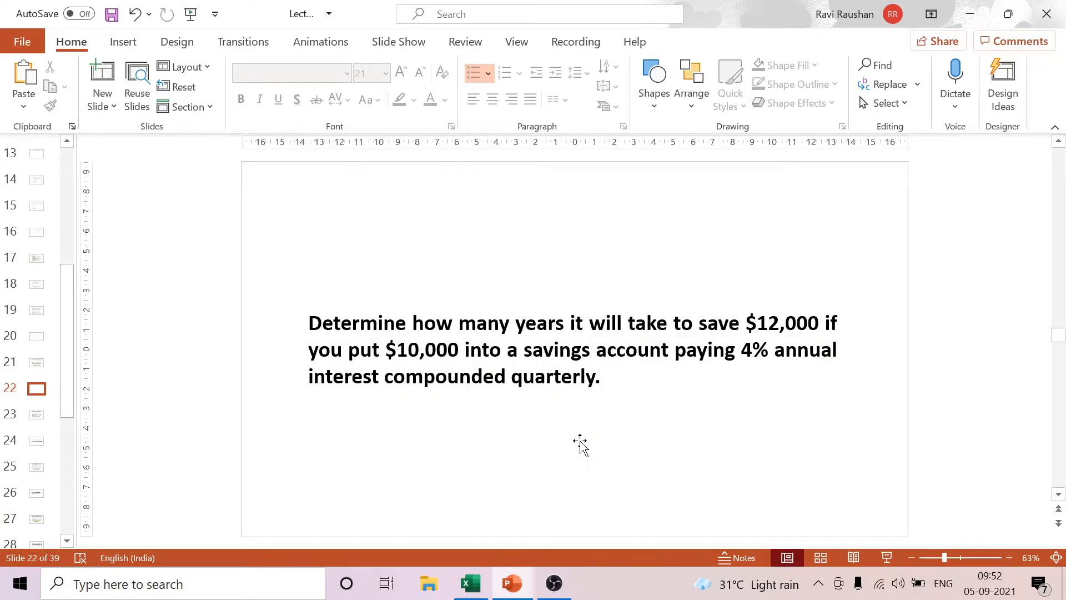
{"action": "scroll", "coordinate": [579, 442], "scroll_direction": "down", "scroll_amount": 1}
{"action": "scroll", "coordinate": [578, 443], "scroll_direction": "up", "scroll_amount": 3}
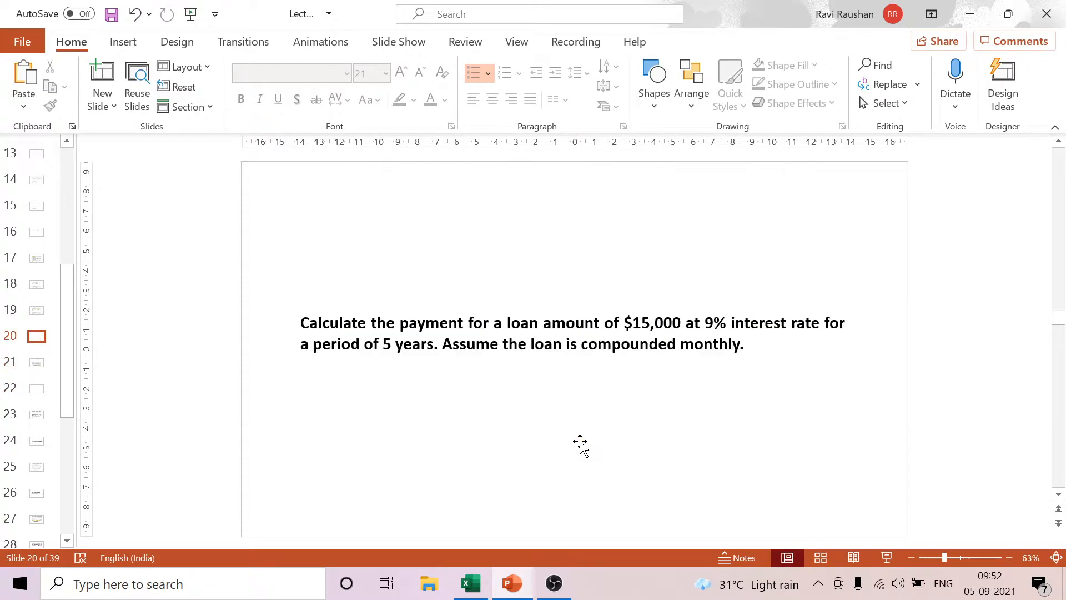
{"action": "left_click", "coordinate": [471, 585]}
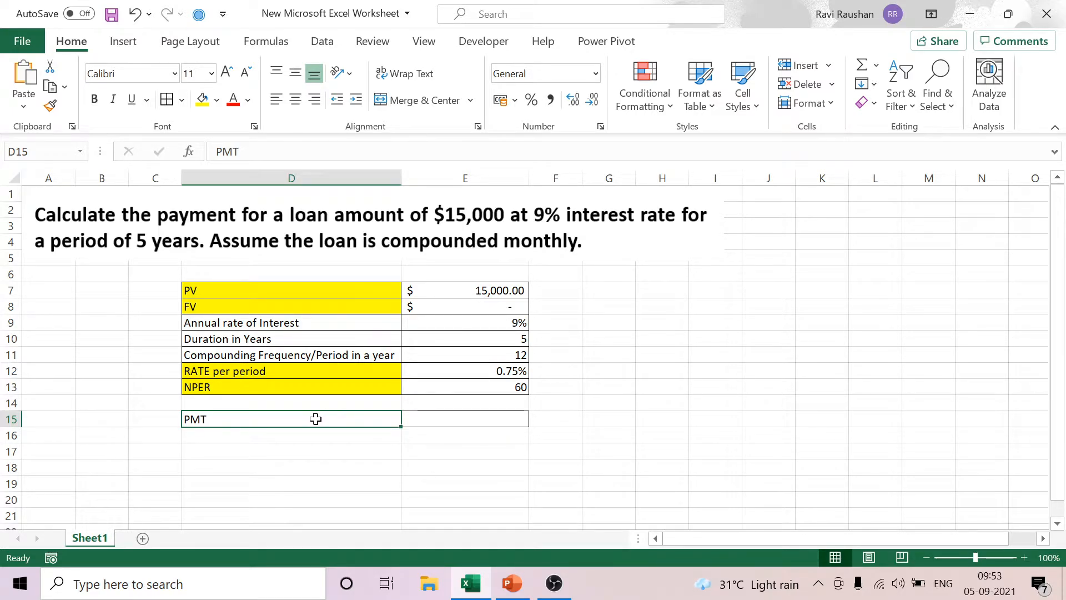
Calculate the loan payment in cell E15 with the formula =PMT(E12,E13,E7)
{"action": "left_click", "coordinate": [429, 421]}
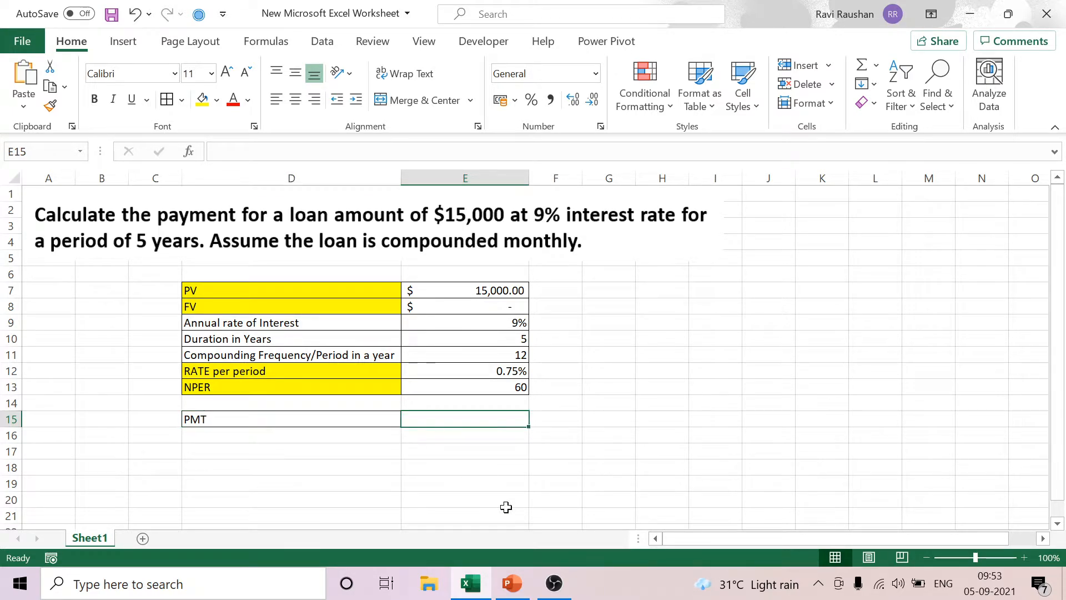
{"action": "type", "text": "="}
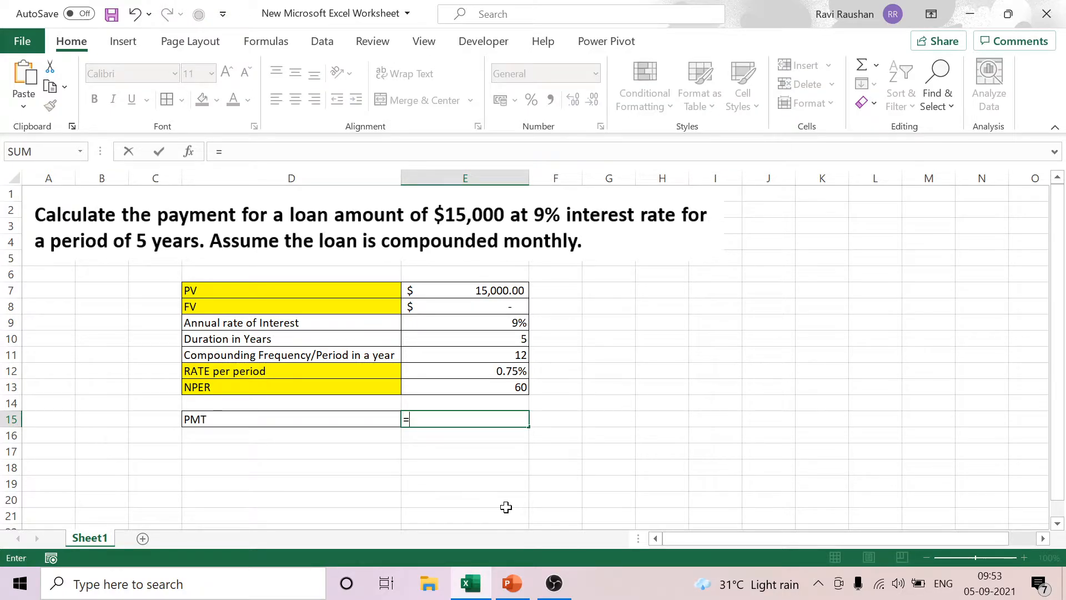
{"action": "type", "text": "PMT"}
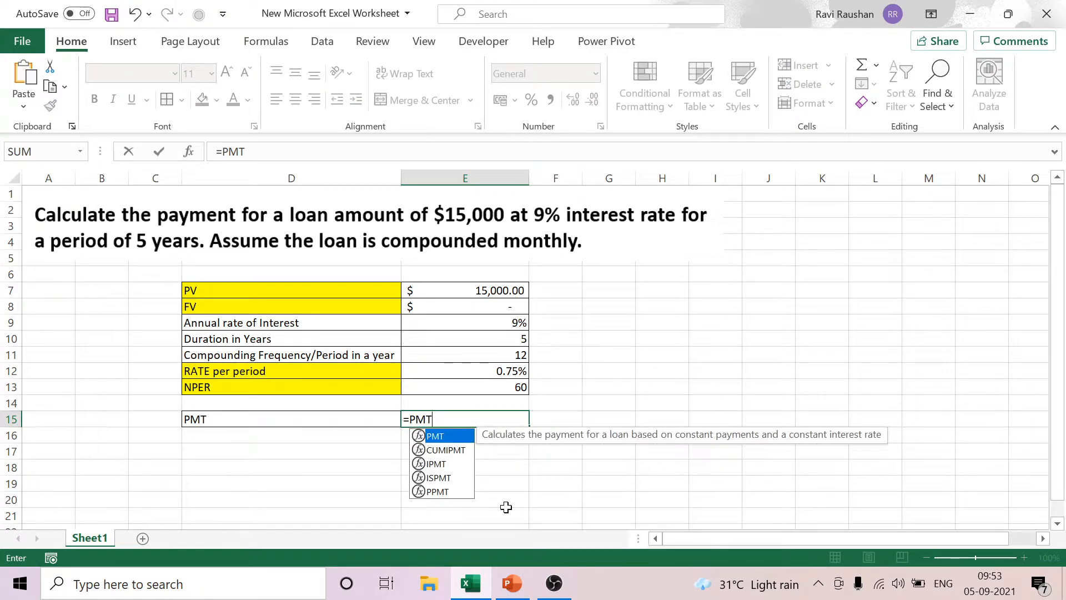
{"action": "type", "text": "("}
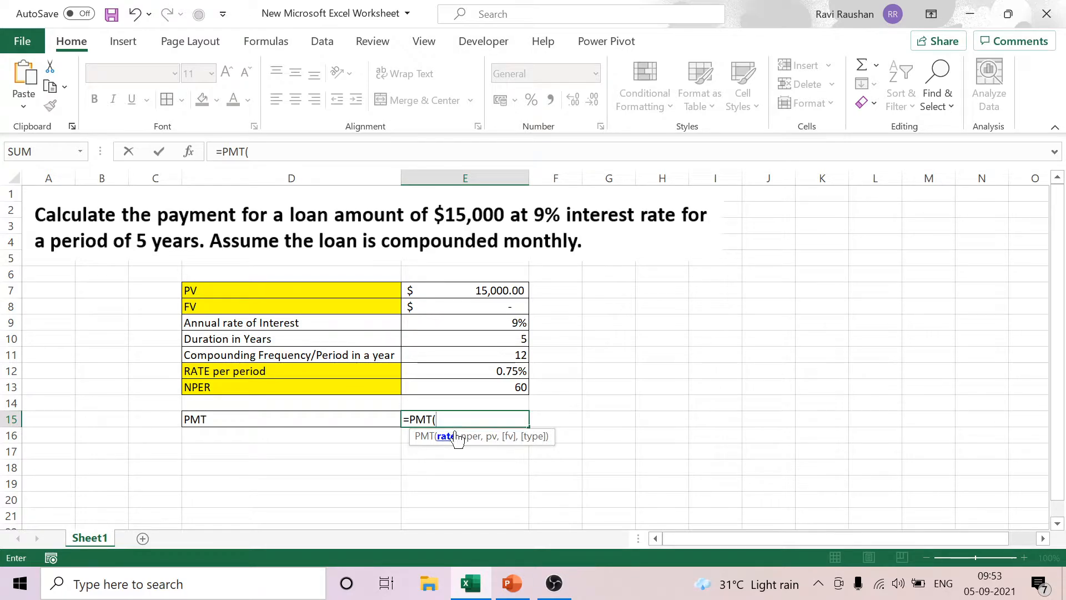
{"action": "left_click", "coordinate": [454, 371]}
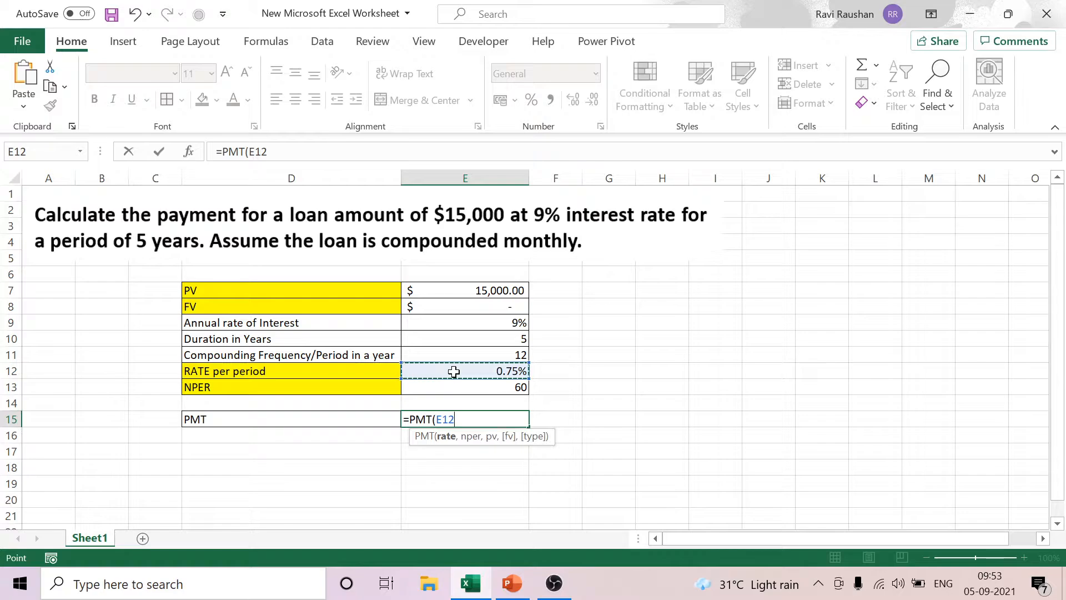
{"action": "type", "text": ","}
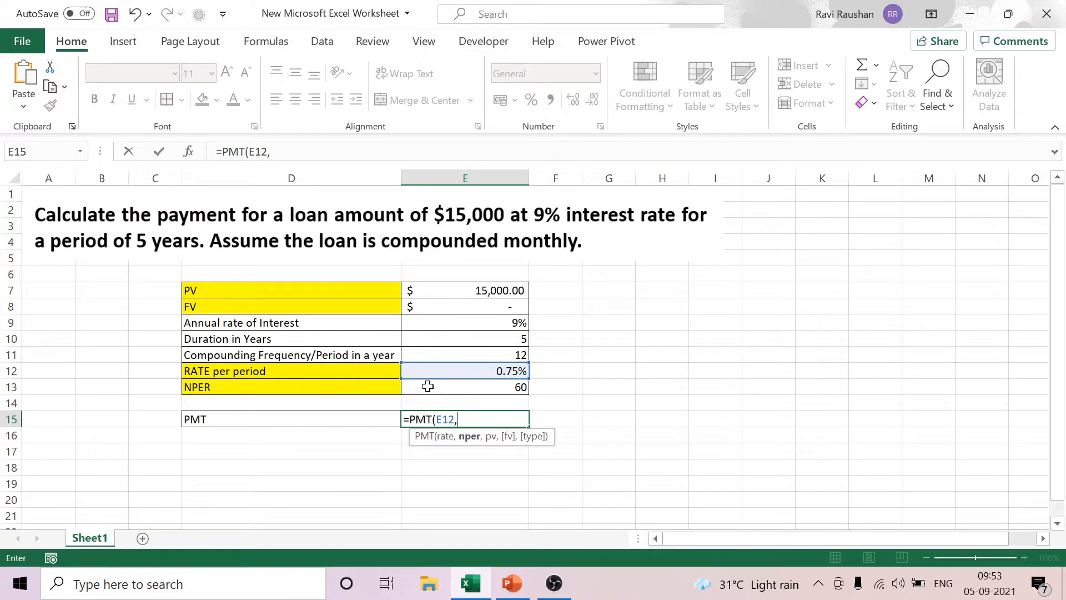
{"action": "left_click", "coordinate": [453, 385]}
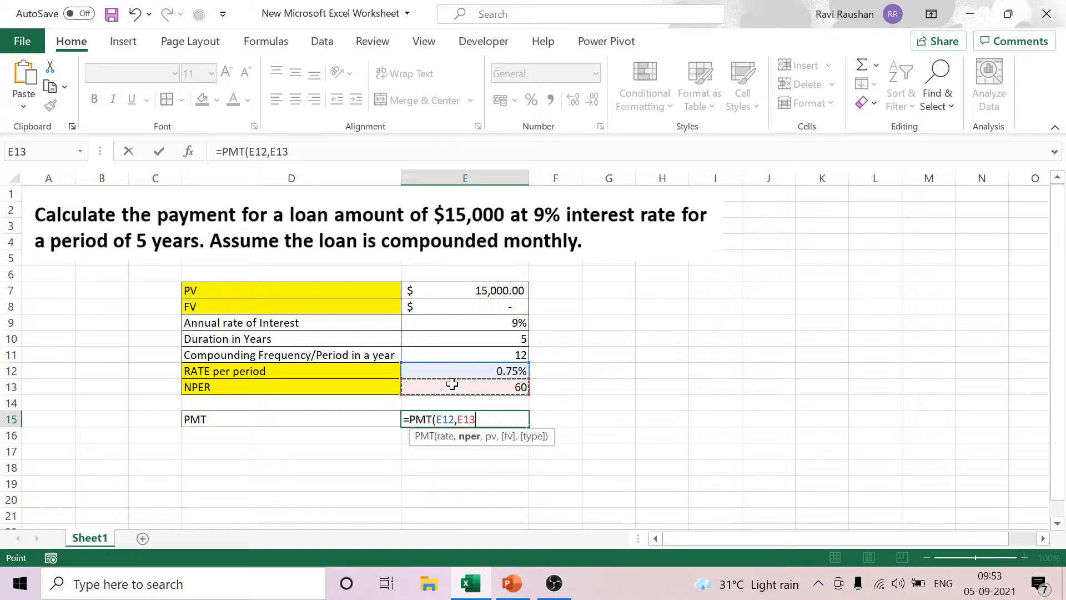
{"action": "type", "text": ","}
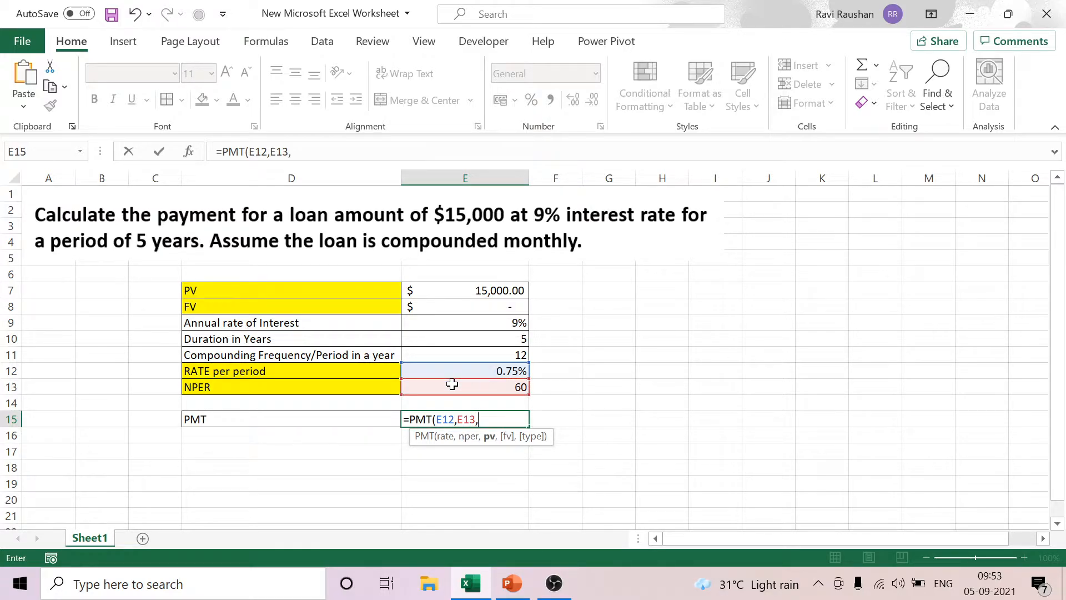
{"action": "left_click", "coordinate": [492, 289]}
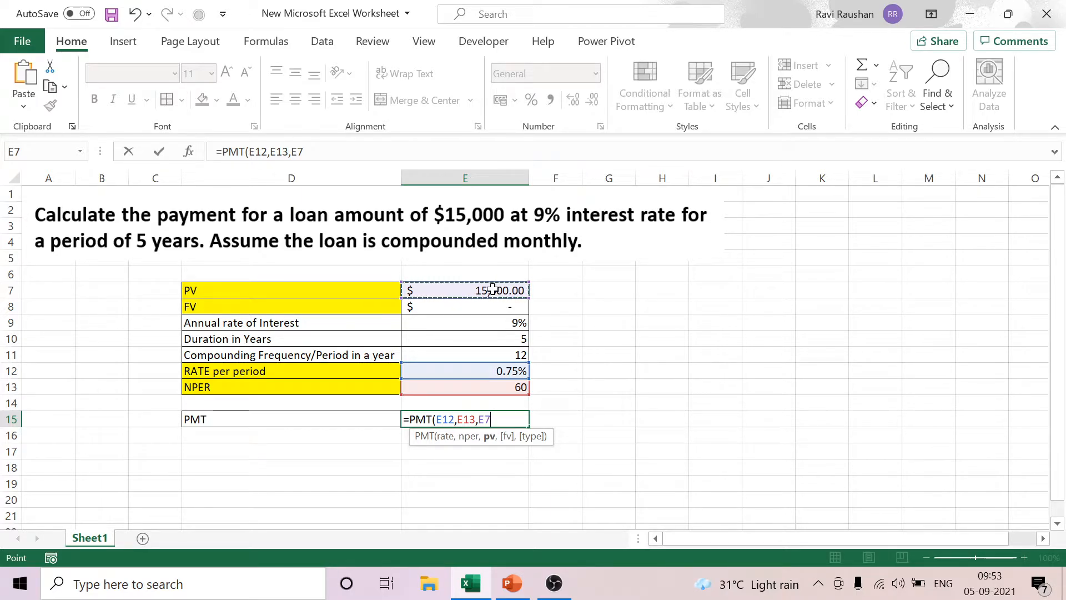
{"action": "type", "text": ")"}
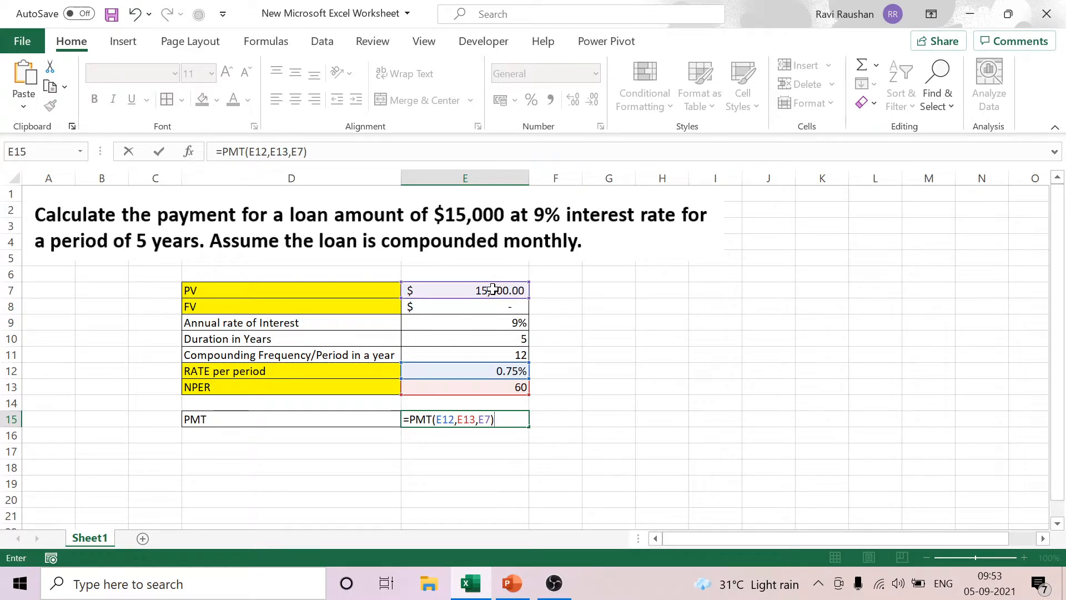
{"action": "key", "text": "Return"}
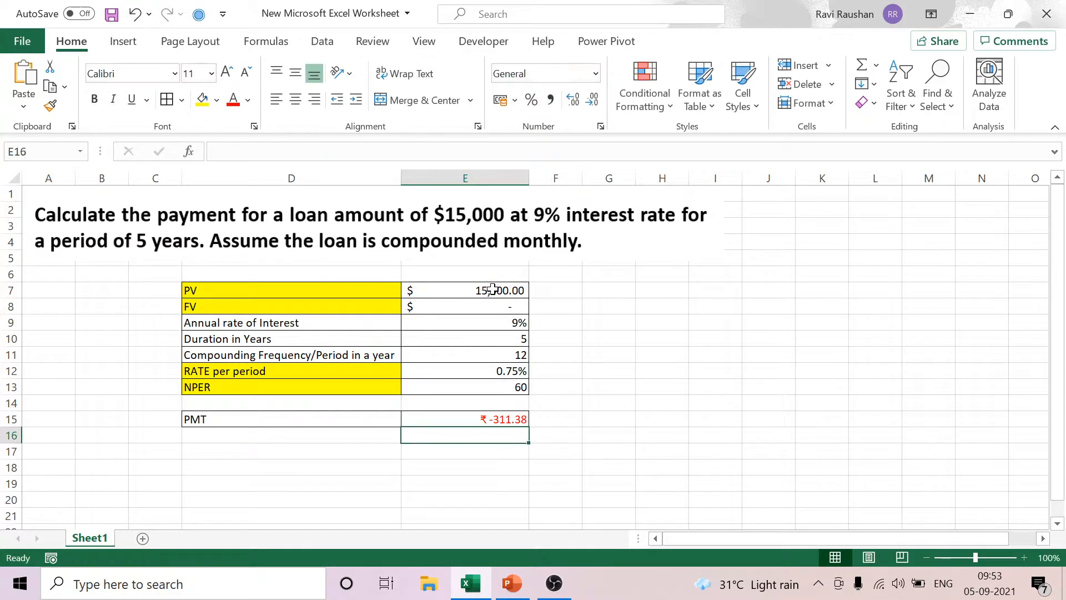
{"action": "key", "text": "Return"}
{"action": "key", "text": "Return"}
{"action": "key", "text": "Return"}
{"action": "key", "text": "Return"}
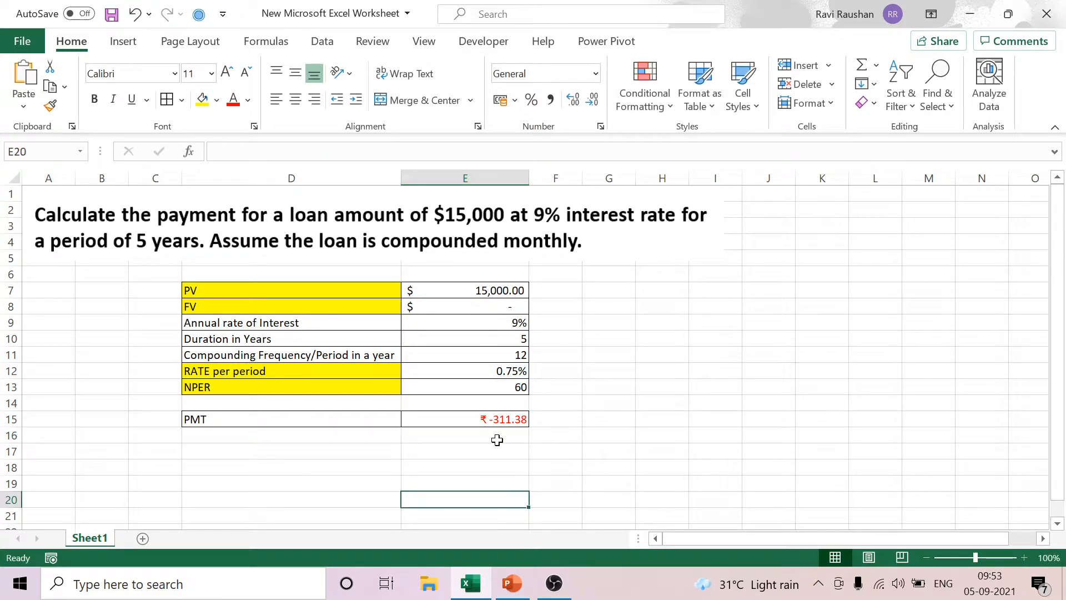
{"action": "left_click", "coordinate": [475, 420]}
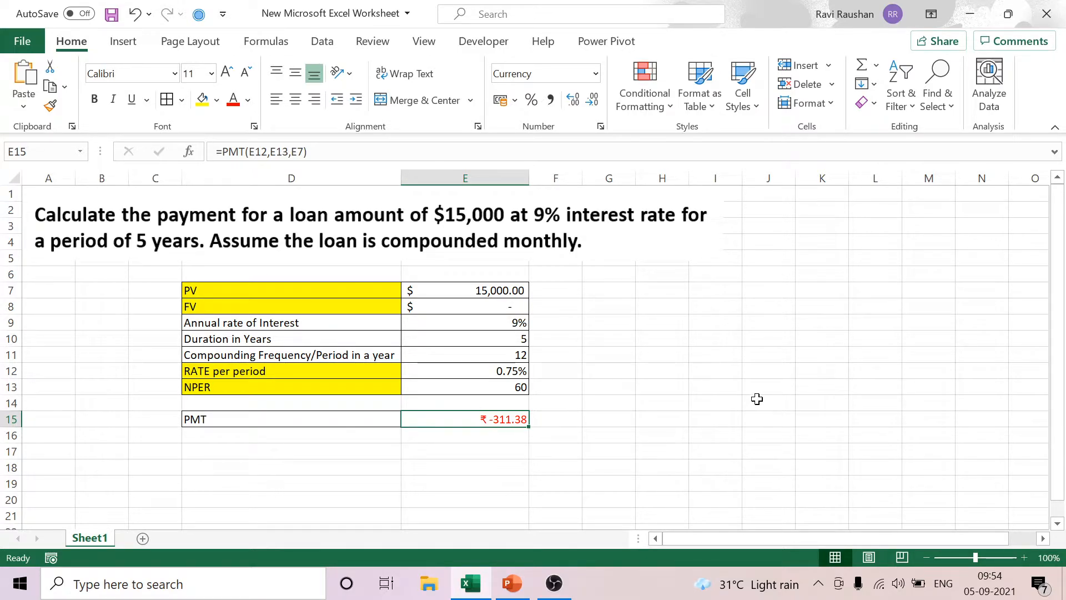
{"action": "left_click", "coordinate": [490, 289]}
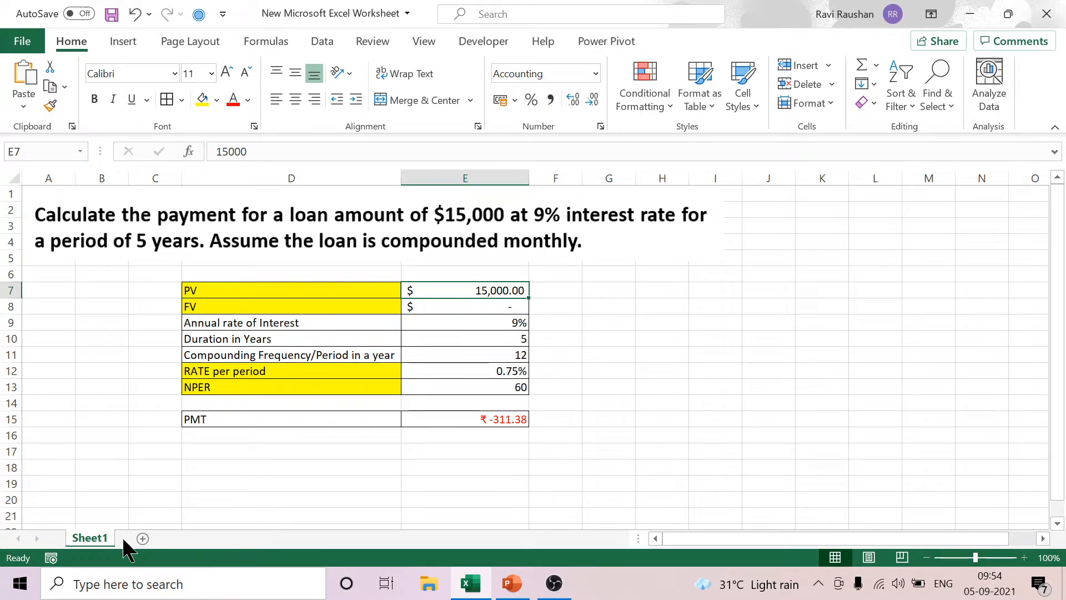
Create a copy of Sheet1 at the end of the same workbook
{"action": "right_click", "coordinate": [96, 540]}
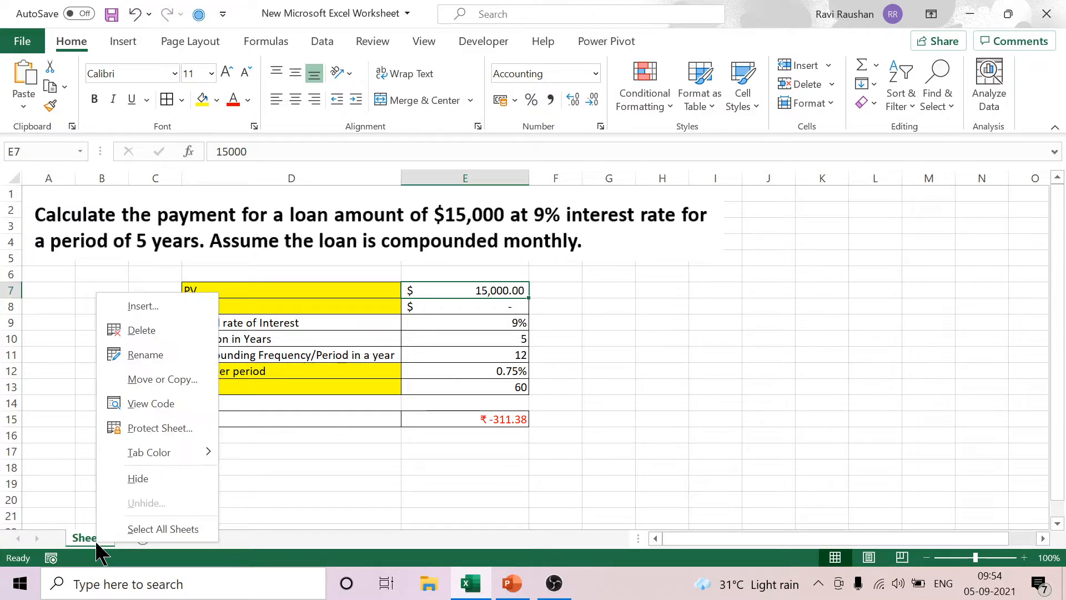
{"action": "left_click", "coordinate": [163, 379]}
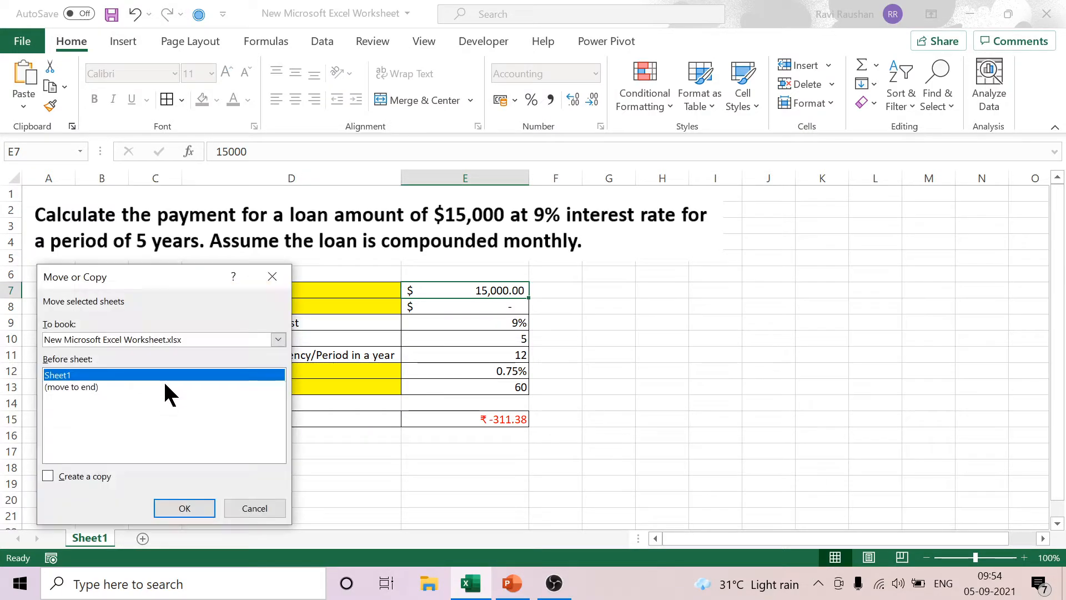
{"action": "left_click", "coordinate": [81, 384]}
{"action": "left_click", "coordinate": [47, 474]}
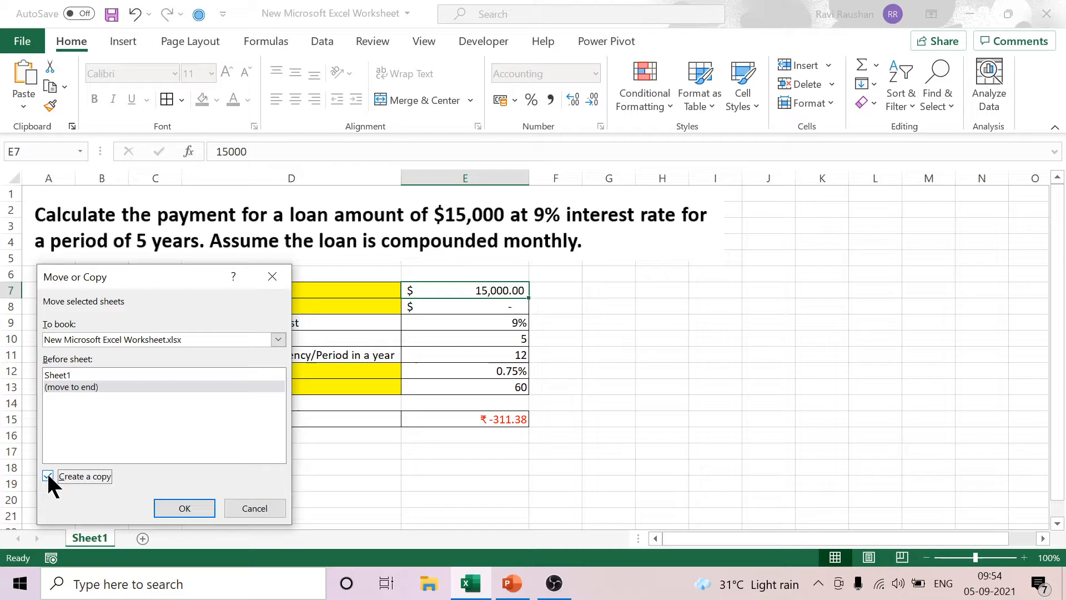
{"action": "left_click", "coordinate": [175, 508]}
Clear the values in E7:E15 of the copied sheet and delete the loan question picture above the table
{"action": "left_click_drag", "start_coordinate": [486, 290], "coordinate": [502, 429]}
{"action": "key", "text": "Delete"}
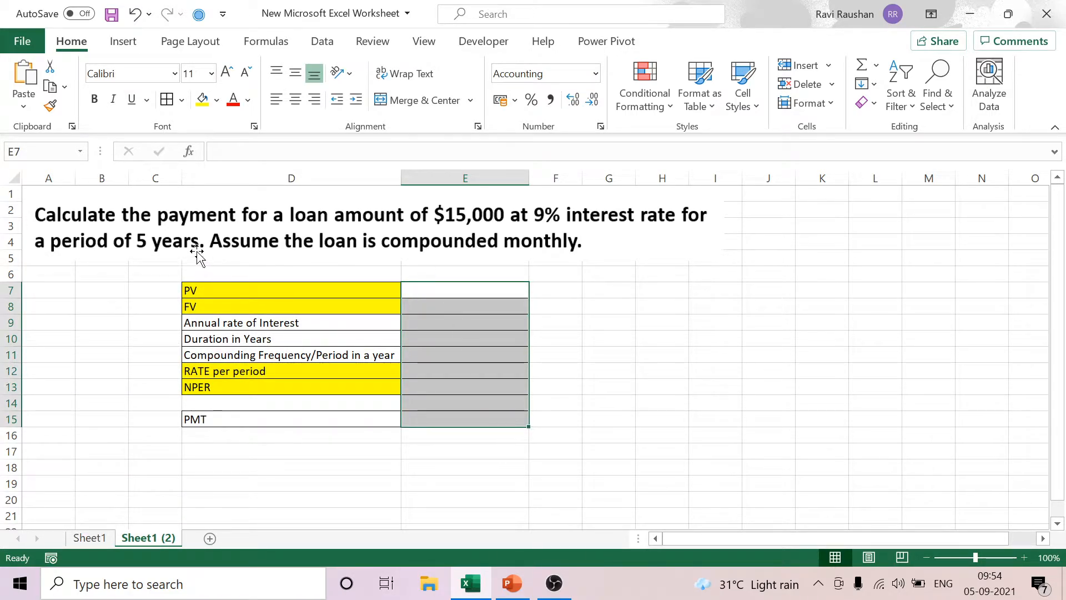
{"action": "left_click", "coordinate": [184, 240]}
{"action": "key", "text": "Delete"}
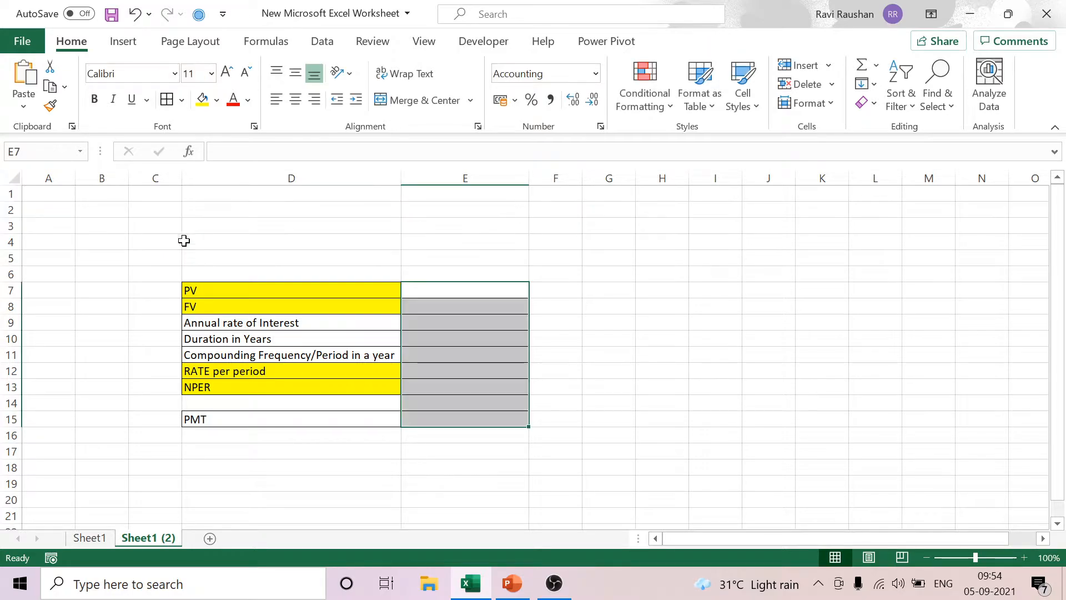
Insert a screen clipping of the $12,000 savings question from PowerPoint slide 22 into the copied sheet, and fit it above the table at 2.68 cm high
{"action": "left_click", "coordinate": [512, 583]}
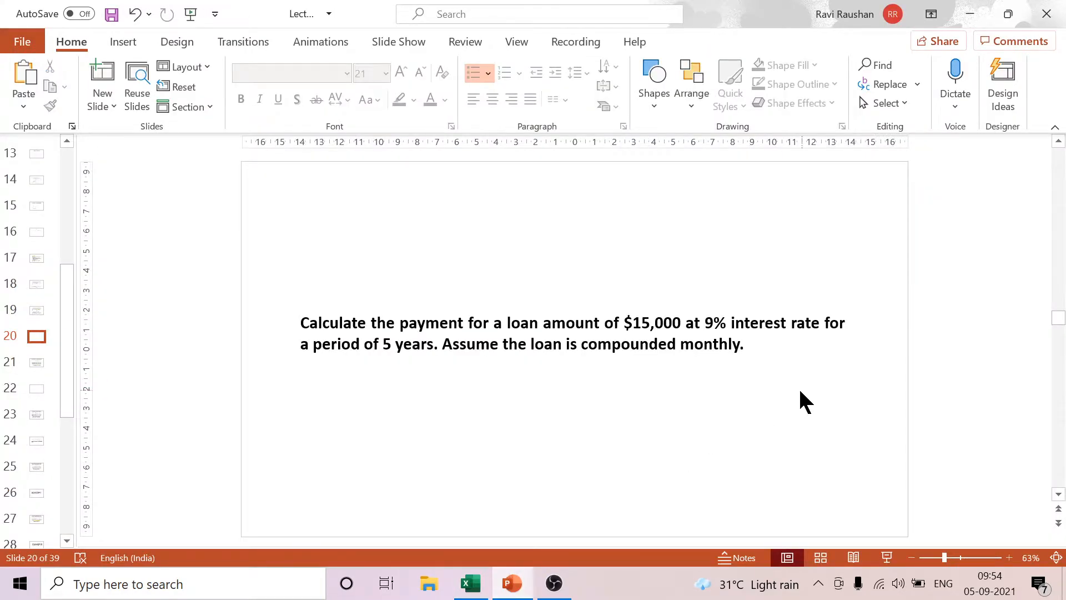
{"action": "scroll", "coordinate": [785, 396], "scroll_direction": "down", "scroll_amount": 2}
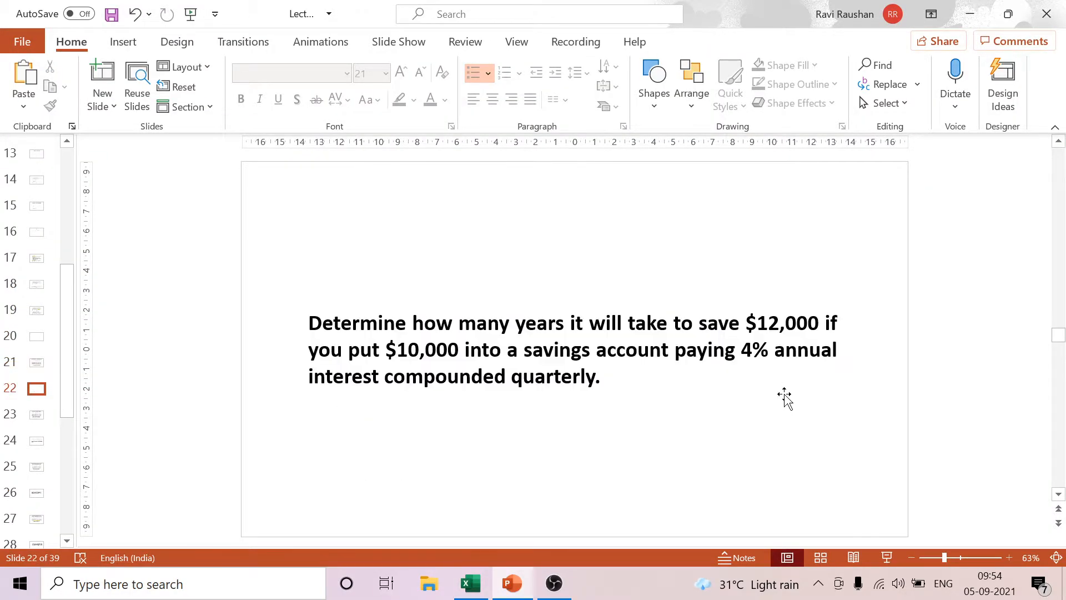
{"action": "left_click", "coordinate": [470, 583]}
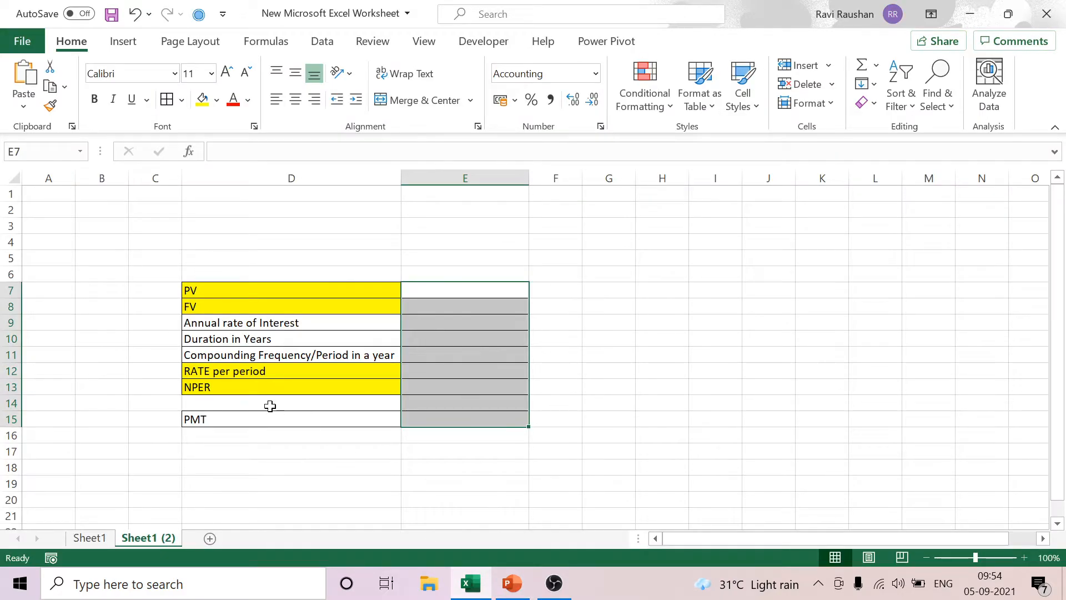
{"action": "left_click", "coordinate": [119, 37]}
{"action": "left_click", "coordinate": [211, 105]}
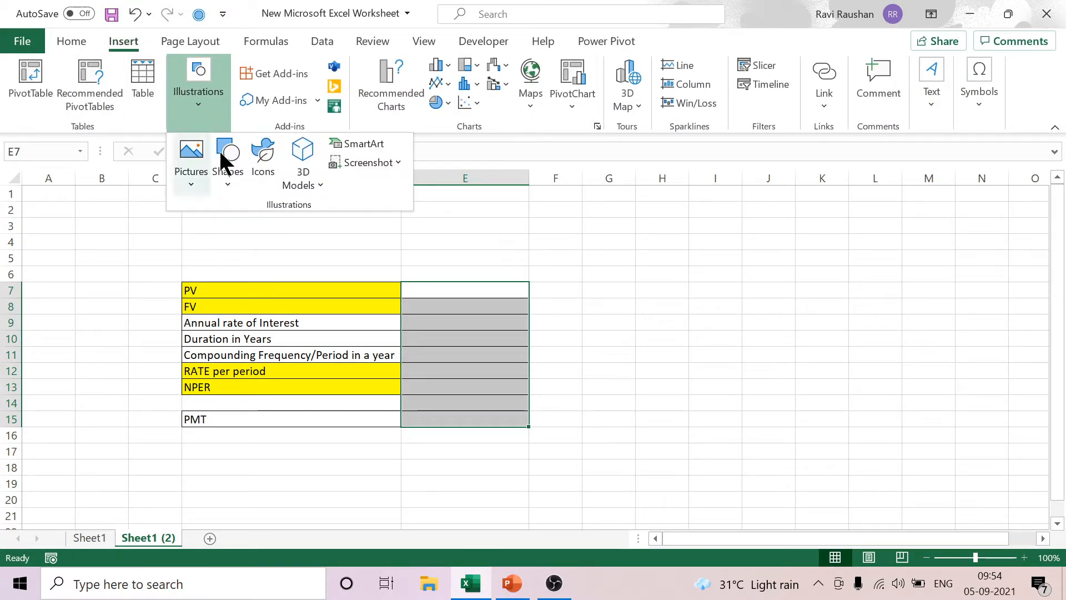
{"action": "left_click", "coordinate": [401, 160]}
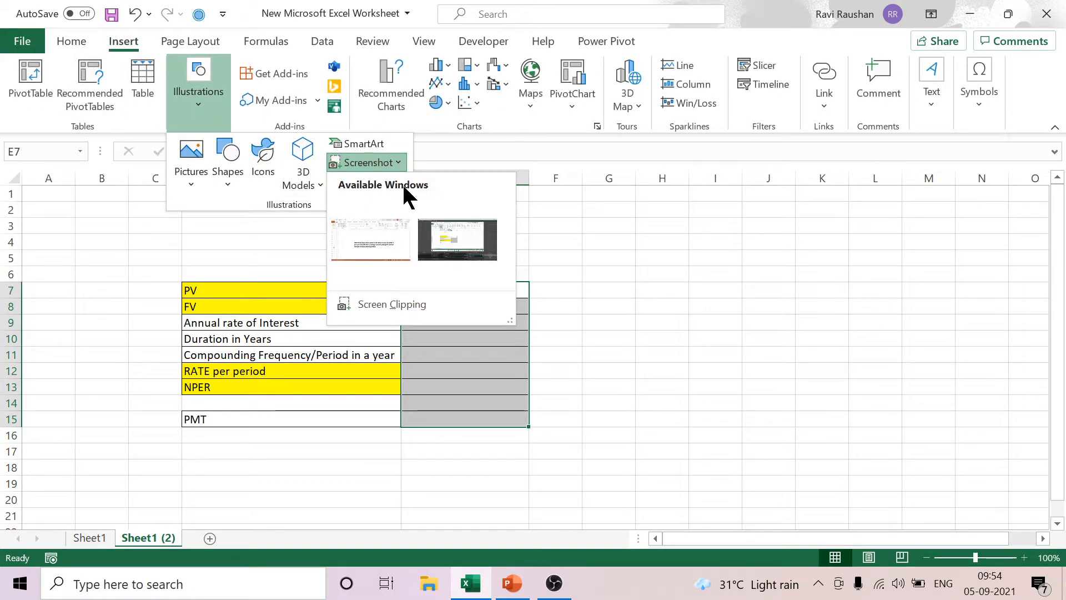
{"action": "left_click", "coordinate": [431, 305]}
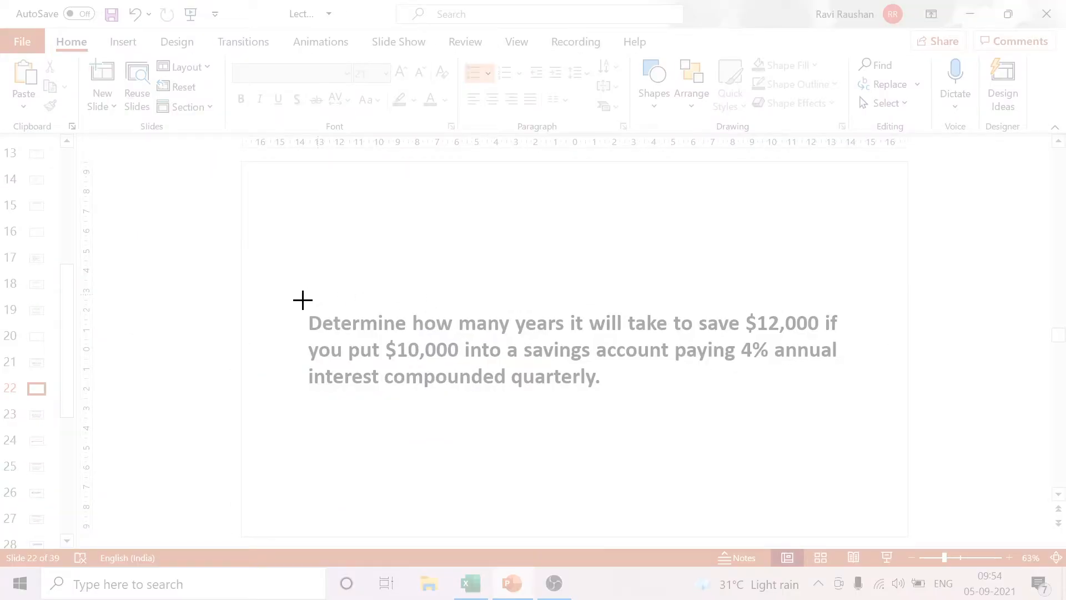
{"action": "left_click_drag", "start_coordinate": [303, 300], "coordinate": [853, 399]}
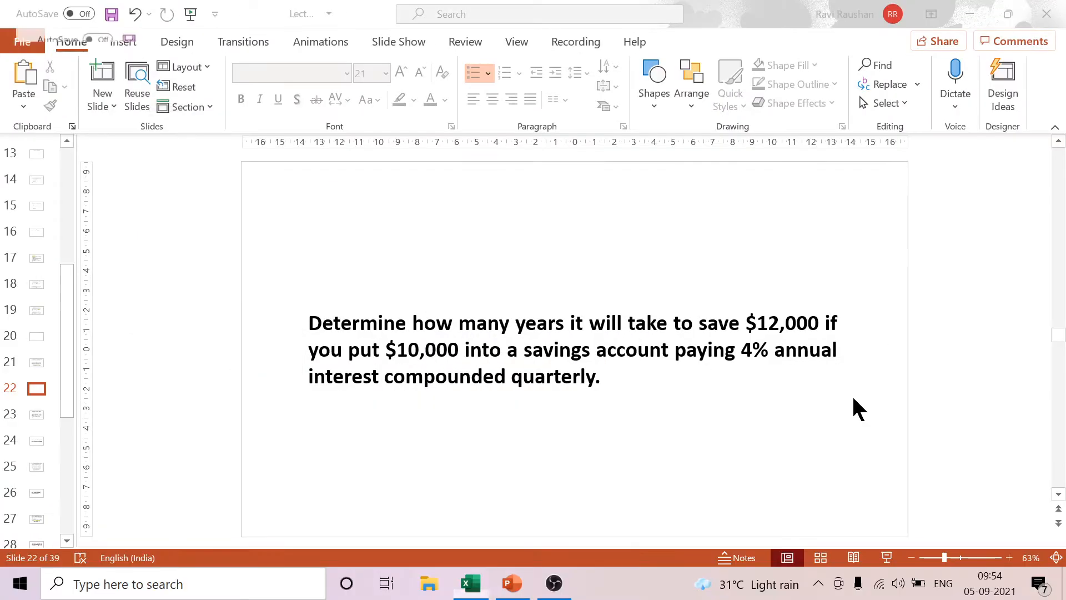
{"action": "left_click_drag", "start_coordinate": [646, 336], "coordinate": [351, 191]}
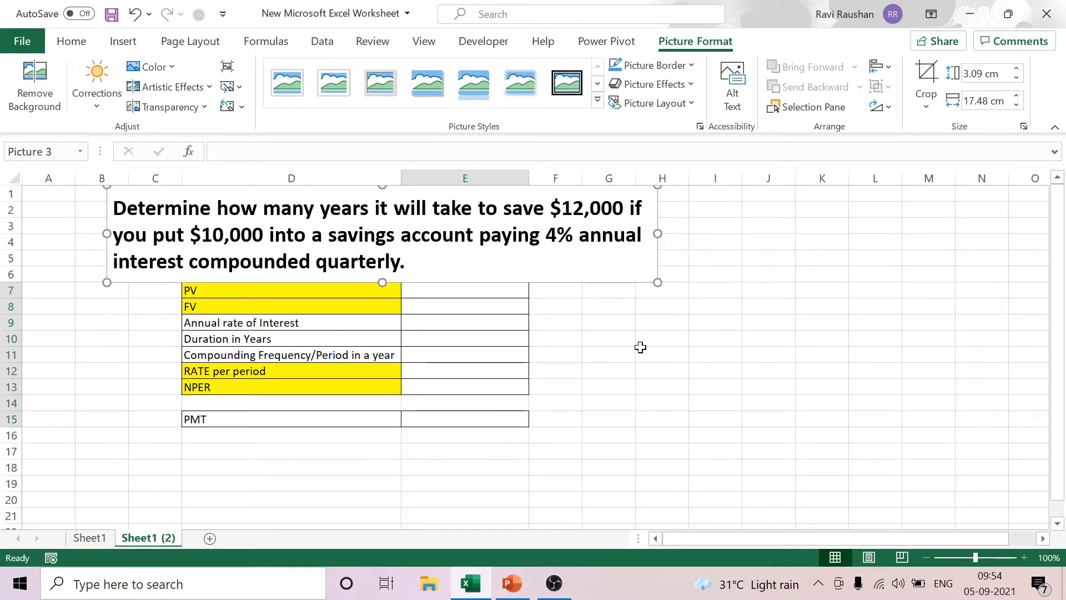
{"action": "left_click_drag", "start_coordinate": [380, 281], "coordinate": [381, 269]}
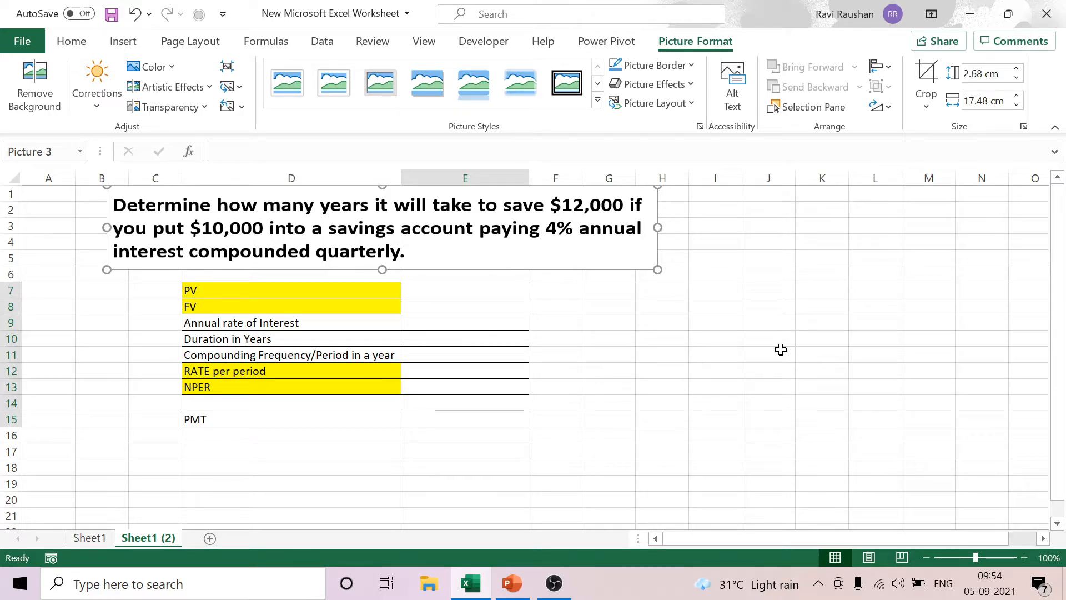
Mark the Duration in Years value in E10 and the NPER value in E13 as unknown with "?"
{"action": "left_click", "coordinate": [647, 379]}
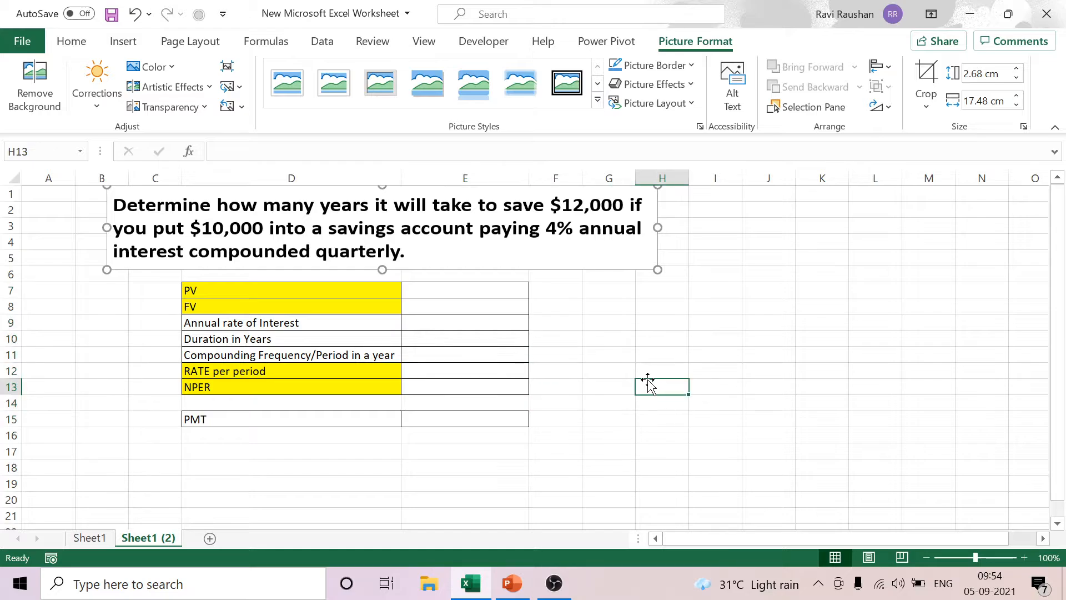
{"action": "left_click", "coordinate": [447, 337]}
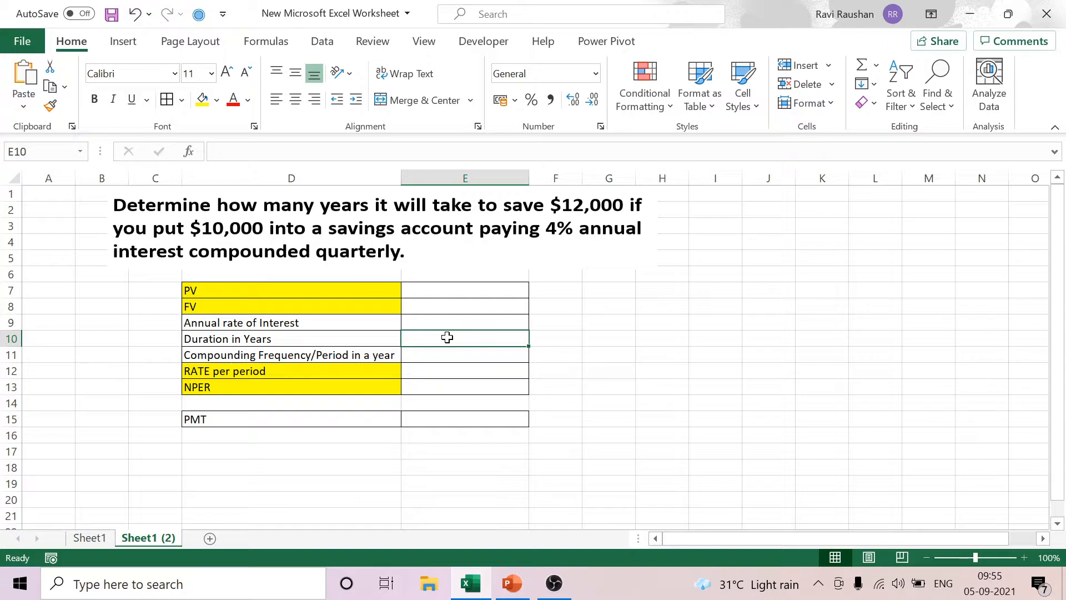
{"action": "type", "text": "?"}
{"action": "left_click", "coordinate": [590, 354]}
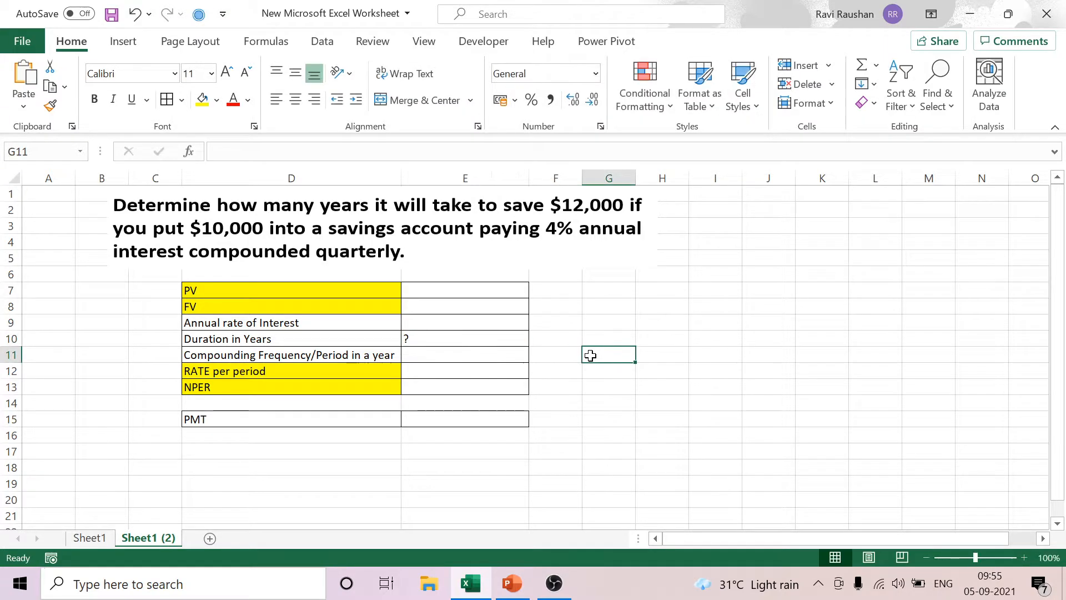
{"action": "left_click", "coordinate": [446, 387]}
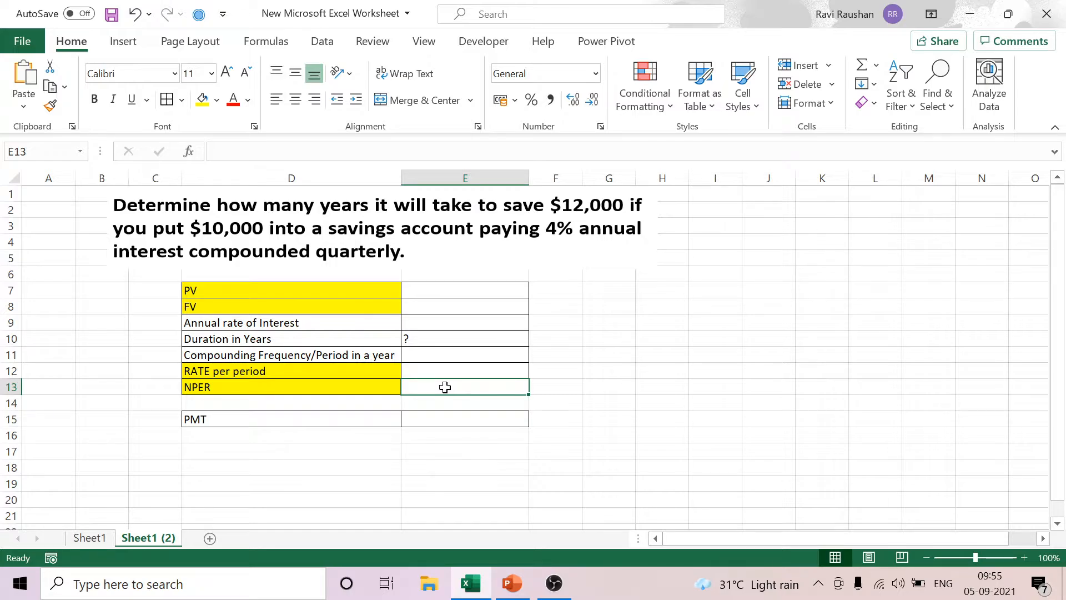
{"action": "type", "text": "?"}
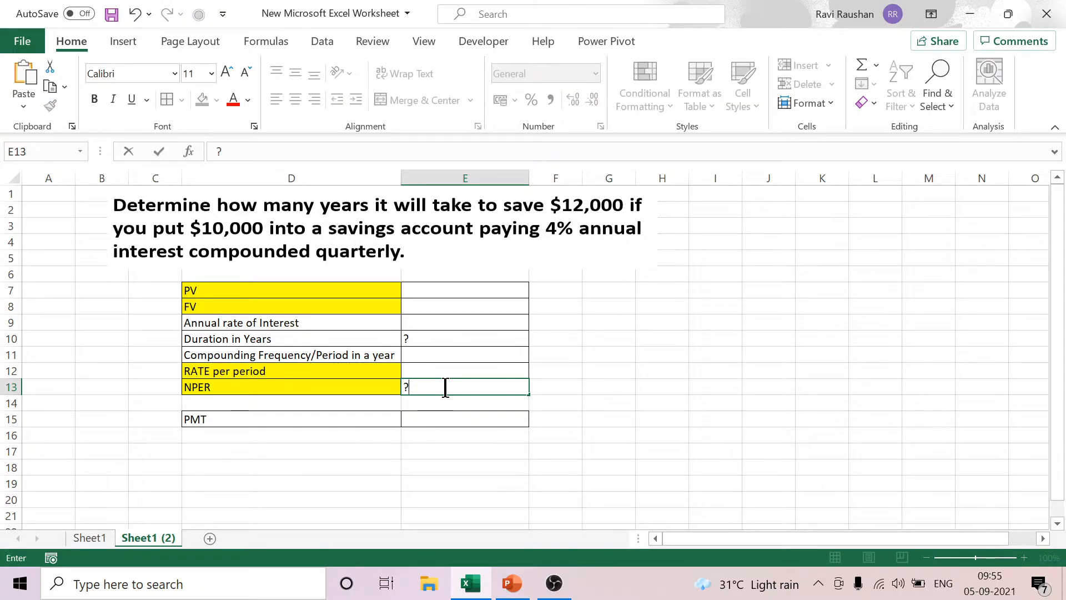
{"action": "left_click", "coordinate": [322, 472]}
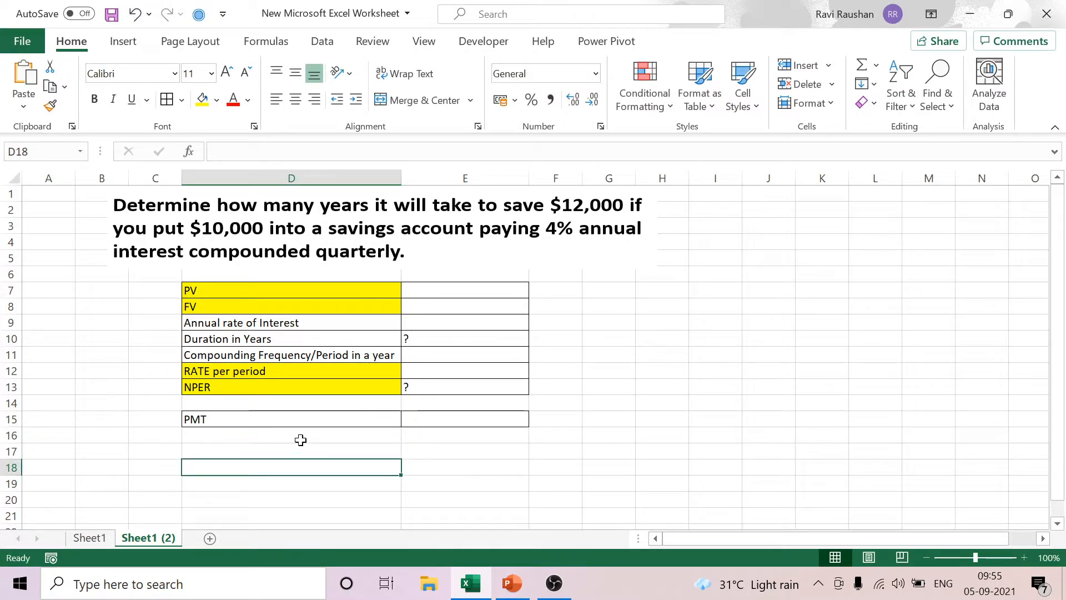
Relabel D10 as PMT and clear the question mark from E10
{"action": "left_click", "coordinate": [241, 341]}
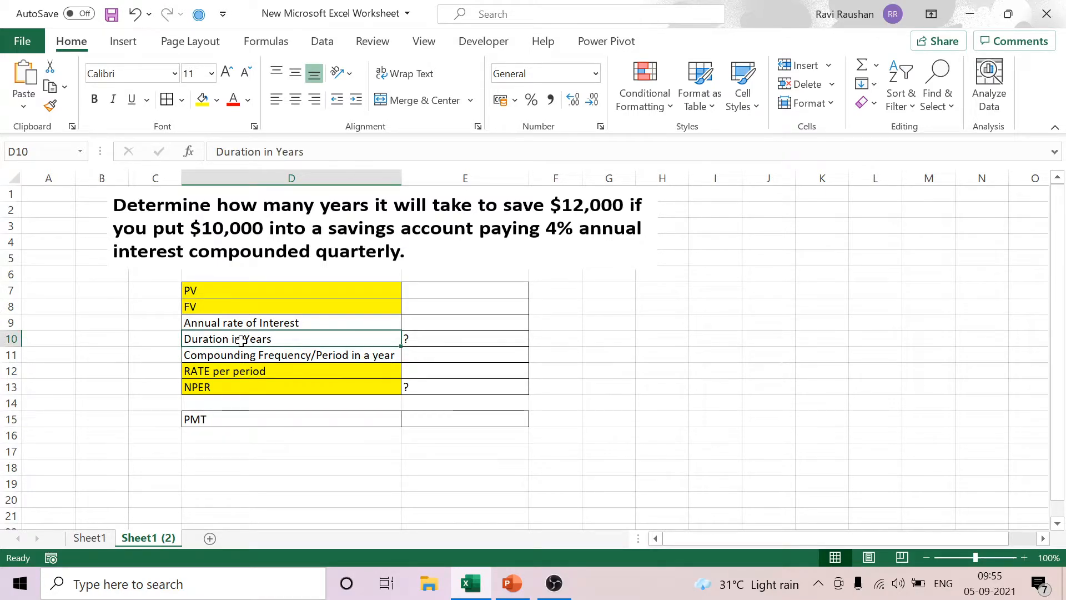
{"action": "type", "text": "pmt"}
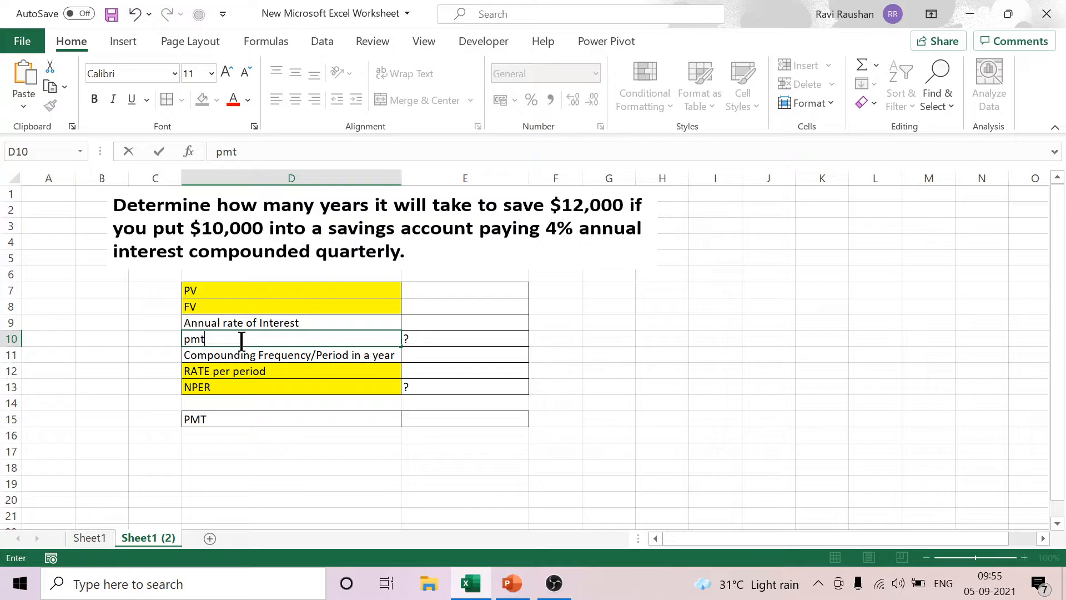
{"action": "key", "text": "BackSpace"}
{"action": "type", "text": "PMT"}
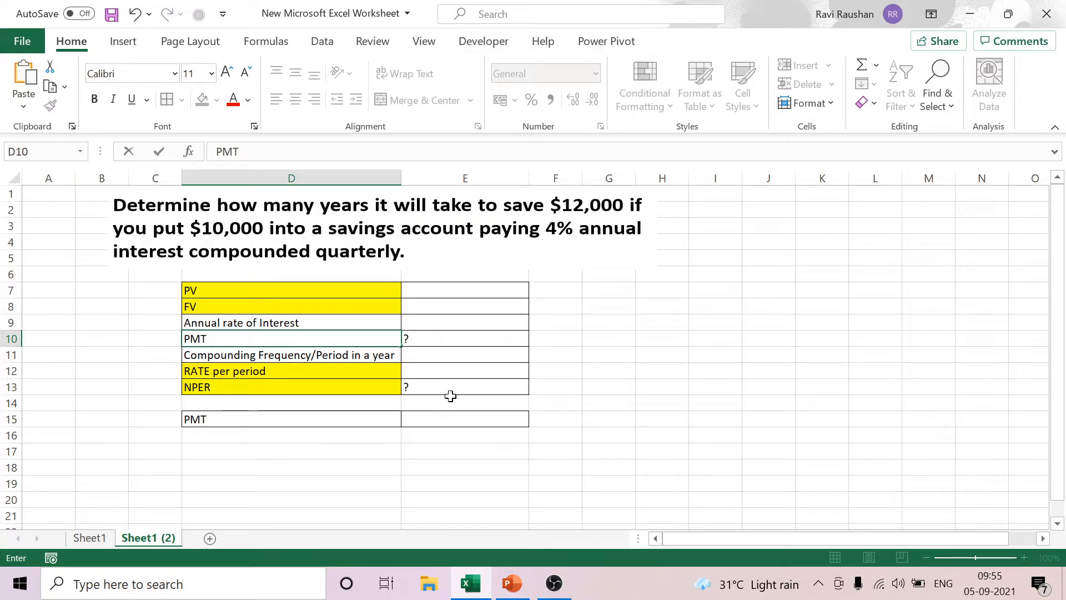
{"action": "left_click", "coordinate": [433, 337]}
{"action": "key", "text": "Delete"}
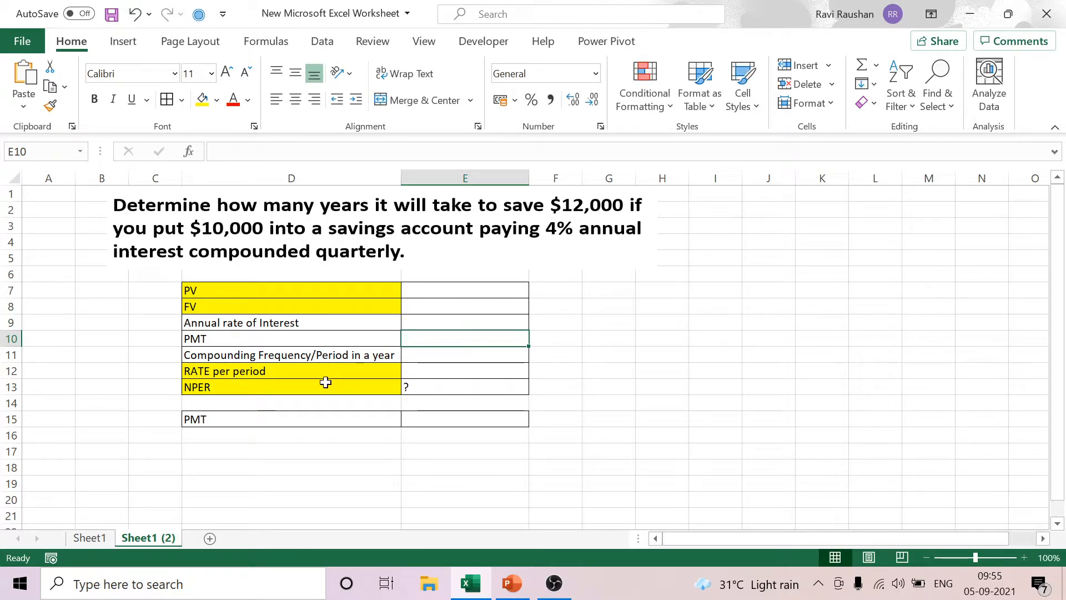
Relabel D15 as "Duration in Years" and enter "?" in E15
{"action": "left_click", "coordinate": [265, 418]}
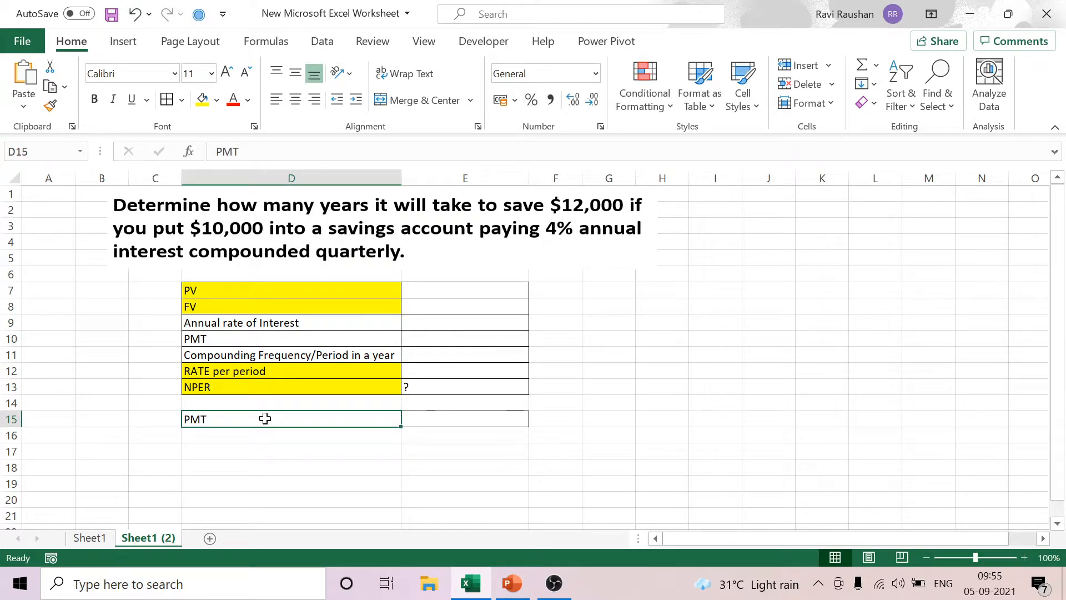
{"action": "type", "text": "Duration in Ye"}
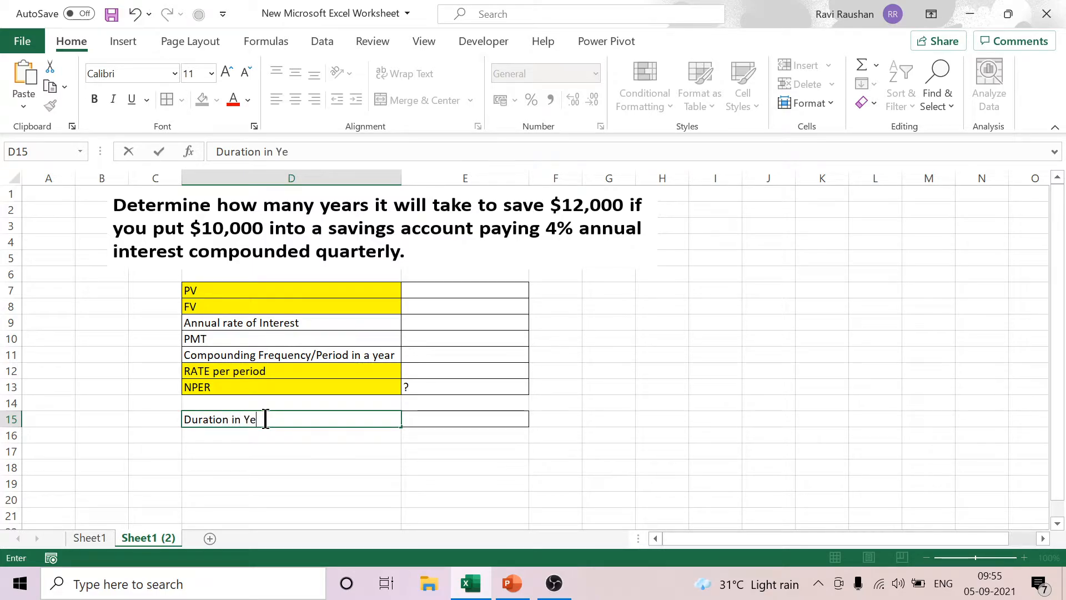
{"action": "type", "text": "ars"}
{"action": "left_click", "coordinate": [469, 415]}
{"action": "left_click", "coordinate": [428, 388]}
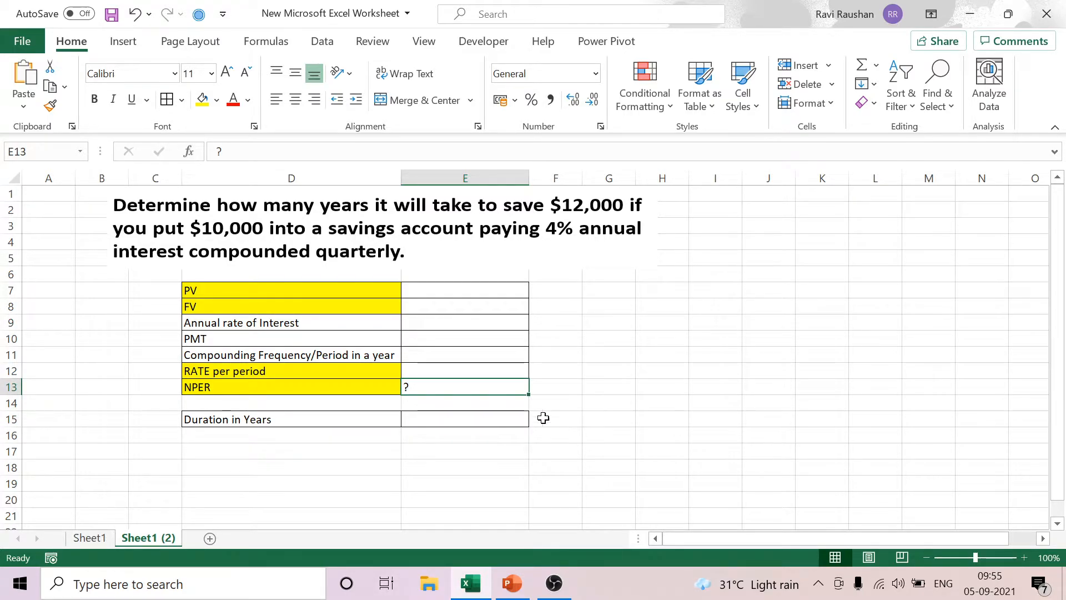
{"action": "left_click", "coordinate": [442, 416]}
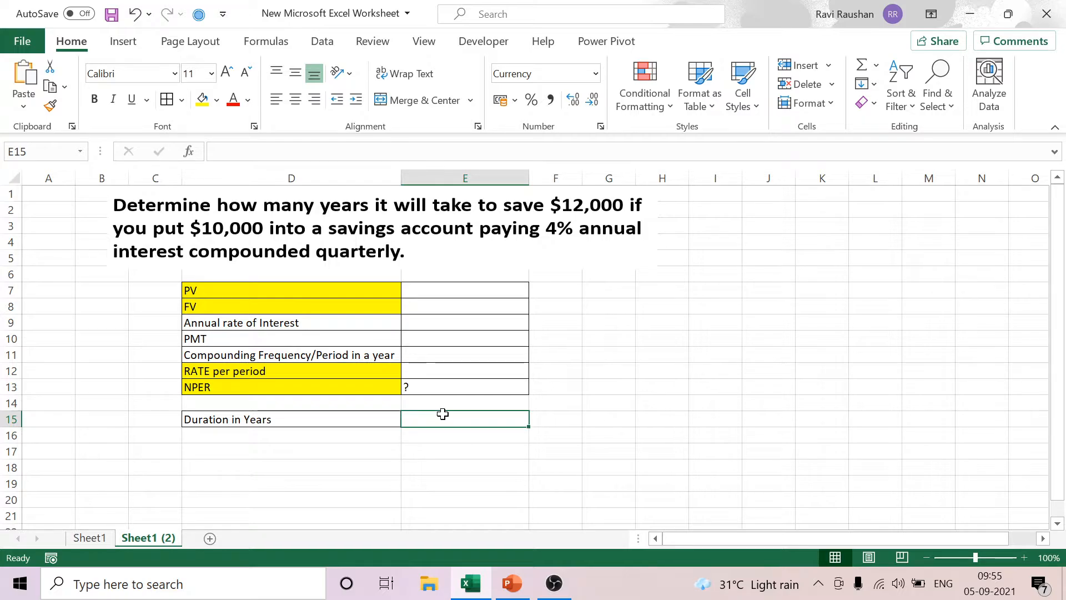
{"action": "type", "text": "?"}
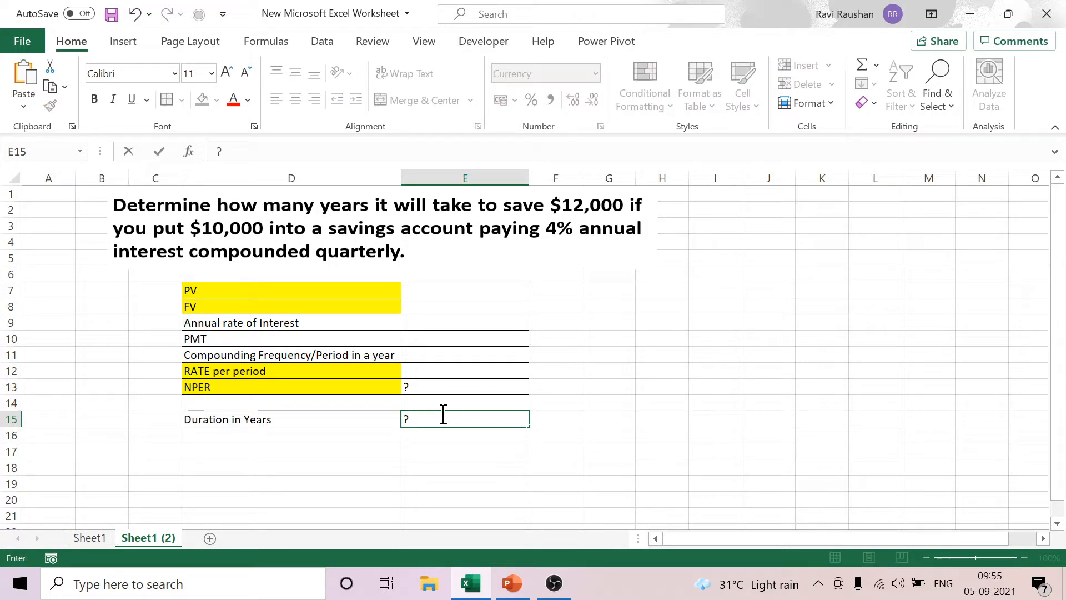
{"action": "left_click", "coordinate": [621, 421]}
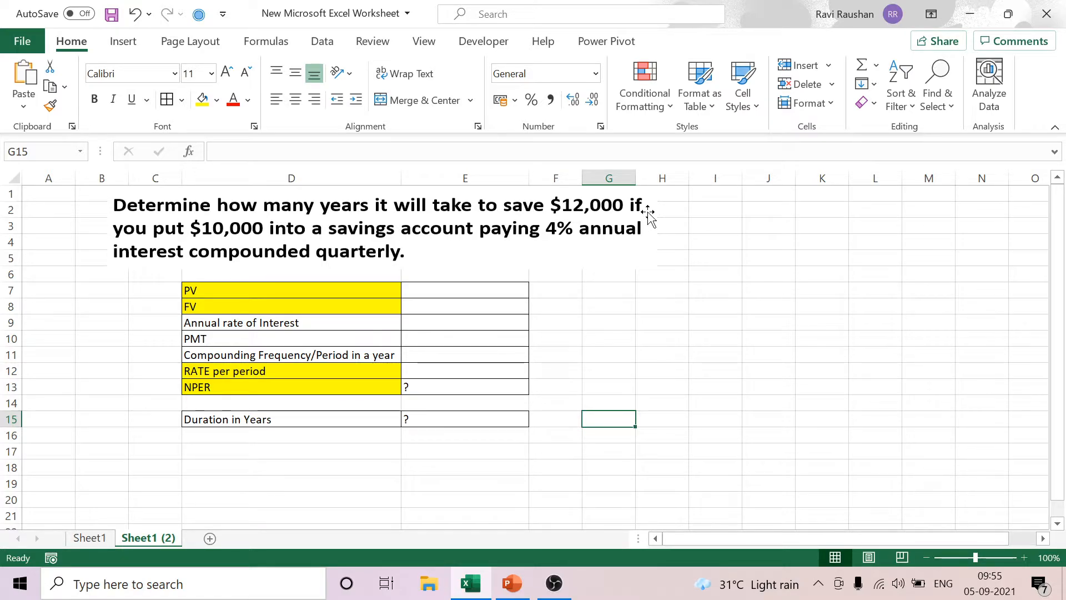
Enter 10000 as the PV in cell E7
{"action": "left_click", "coordinate": [447, 288]}
{"action": "double_click", "coordinate": [449, 288]}
{"action": "type", "text": "0000"}
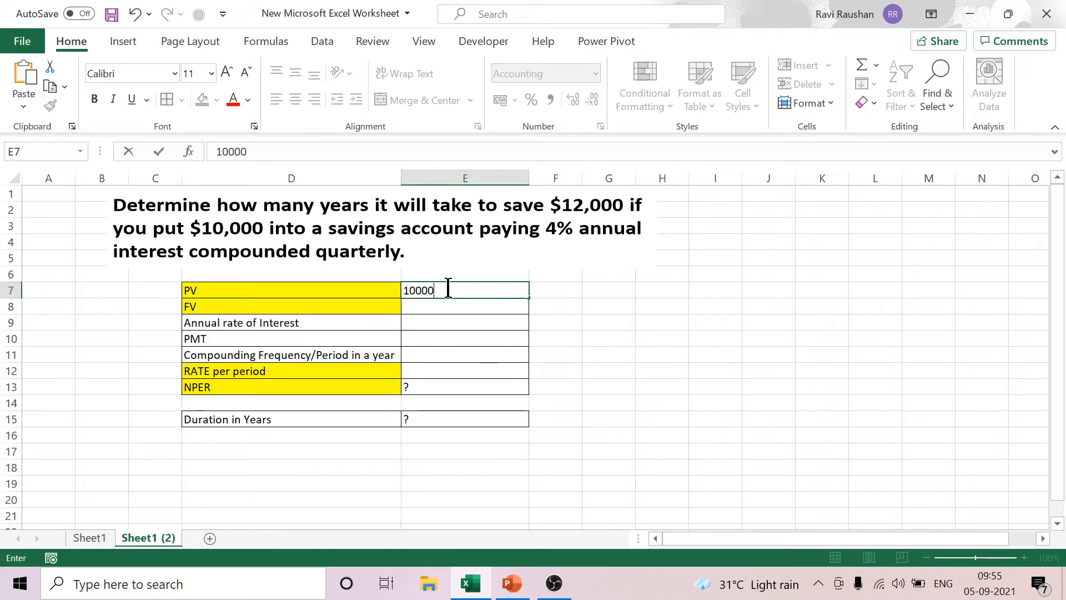
{"action": "left_click", "coordinate": [619, 388]}
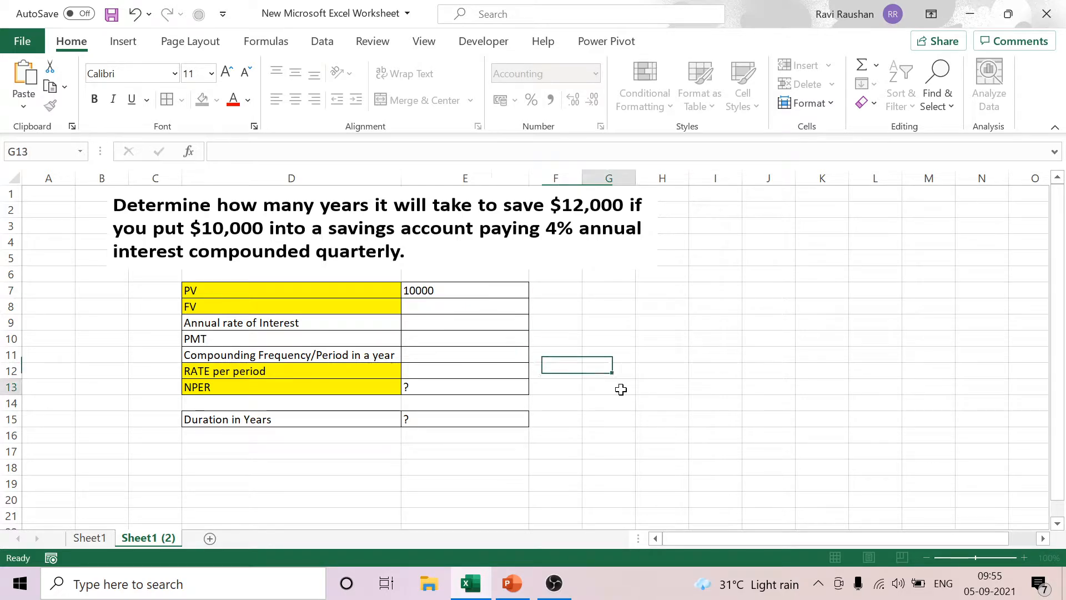
Add the note "Outflow" in cell H7, on the same row as the PV
{"action": "left_click", "coordinate": [651, 291]}
{"action": "type", "text": "O"}
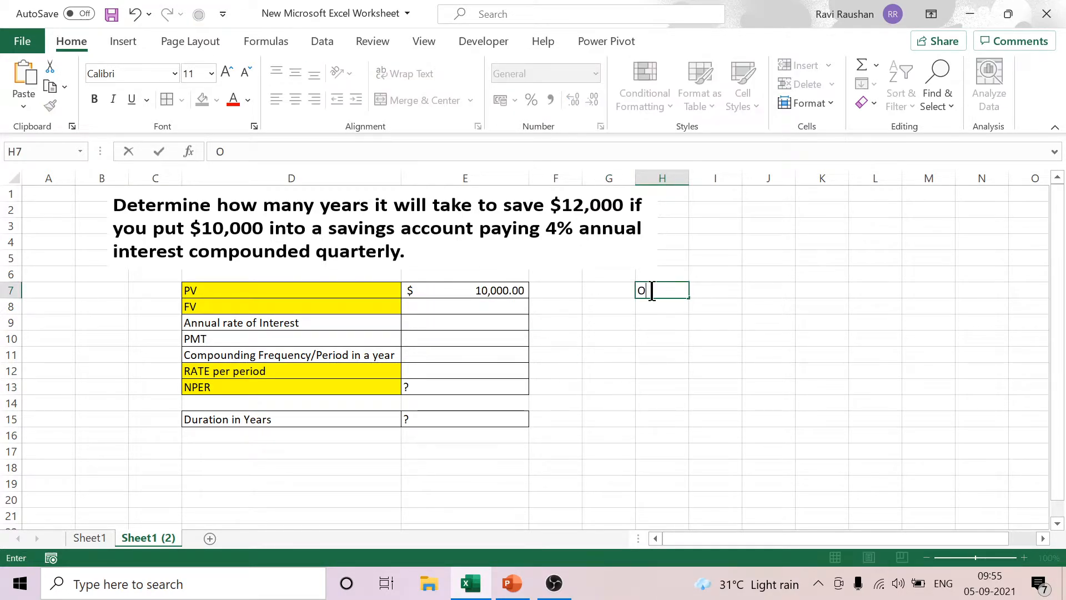
{"action": "key", "text": "BackSpace"}
{"action": "key", "text": "BackSpace"}
{"action": "key", "text": "BackSpace"}
{"action": "type", "text": "o"}
{"action": "key", "text": "BackSpace"}
{"action": "type", "text": "utflow"}
{"action": "left_click", "coordinate": [720, 377]}
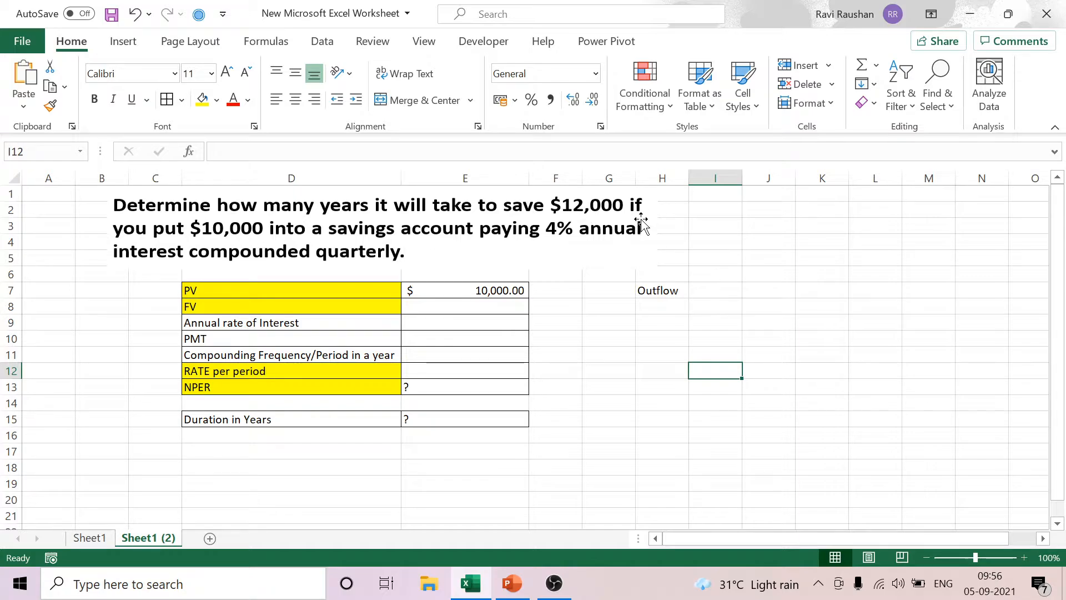
Enter 12000 as the FV in E8 and 4% as the annual rate of interest in E9
{"action": "left_click", "coordinate": [476, 306]}
{"action": "type", "text": "12000"}
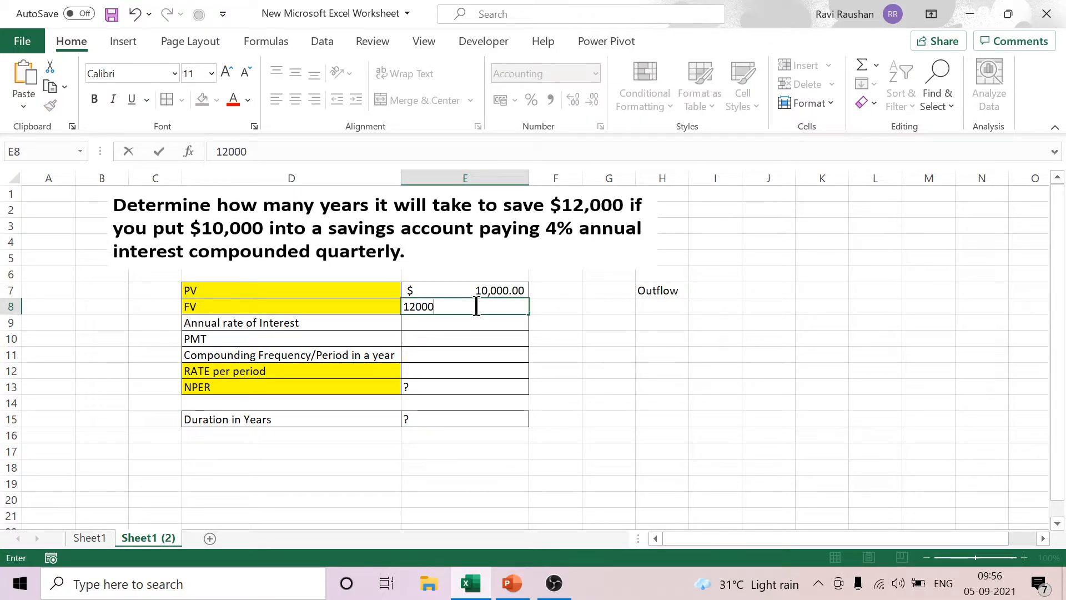
{"action": "left_click", "coordinate": [618, 407]}
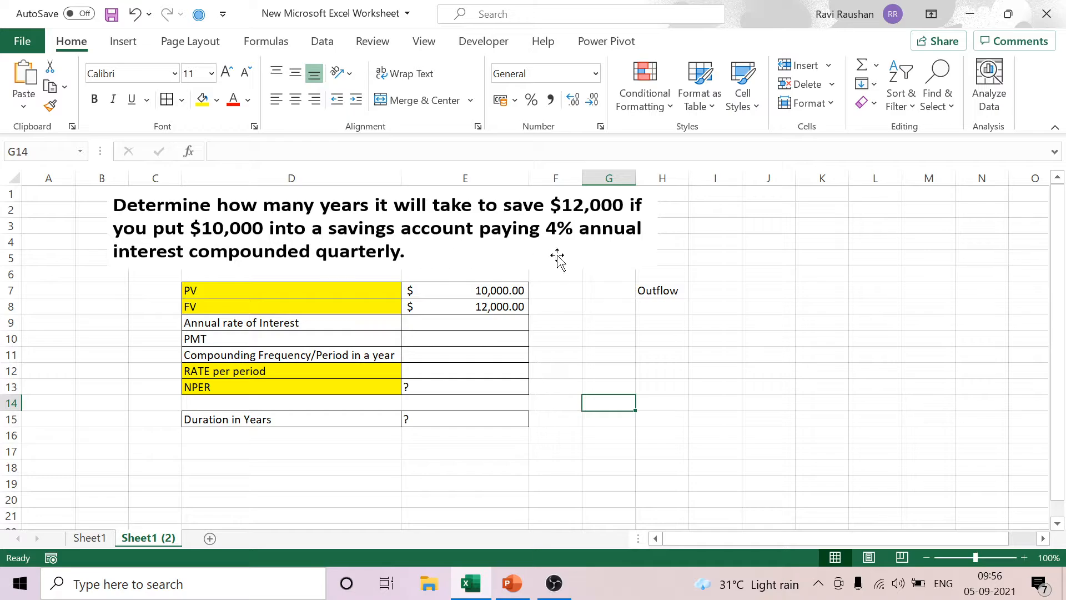
{"action": "left_click", "coordinate": [503, 324]}
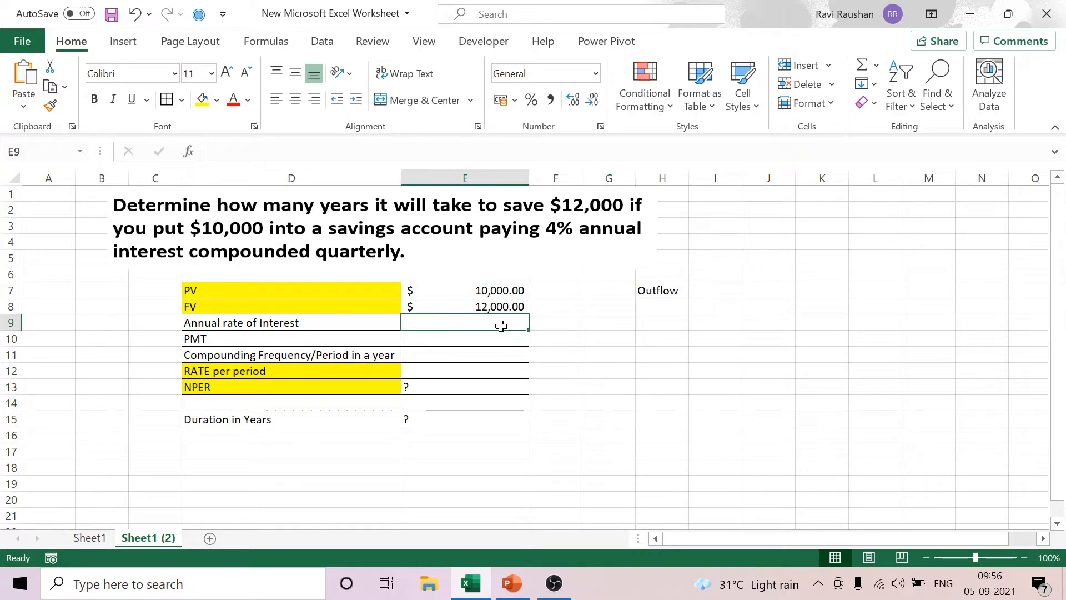
{"action": "type", "text": "4"}
{"action": "left_click", "coordinate": [652, 400]}
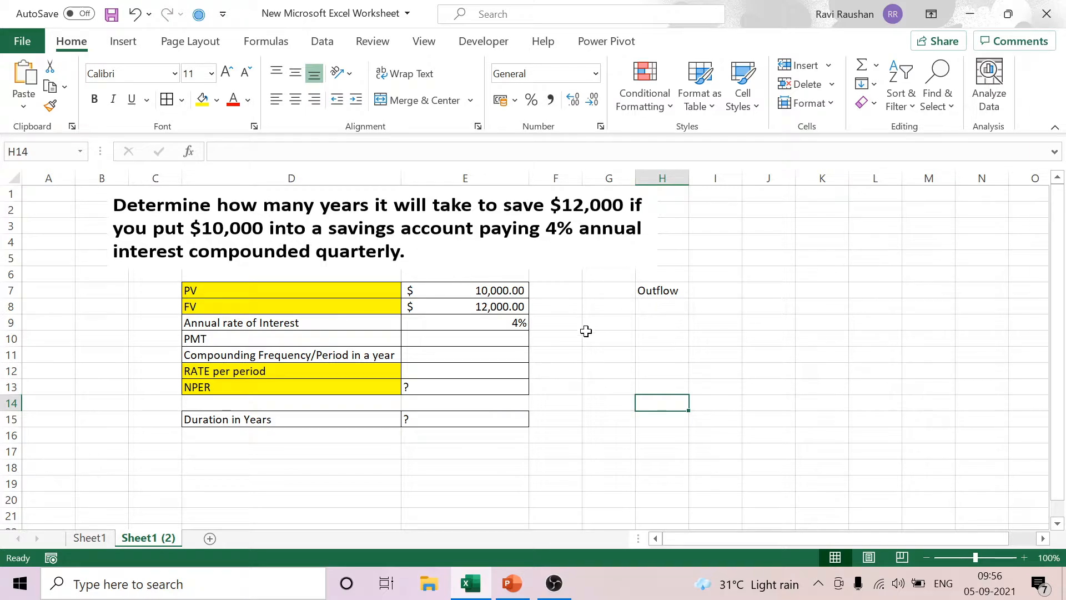
Enter 0 as the PMT in E10 and apply the dollar accounting format to it
{"action": "left_click", "coordinate": [506, 341]}
{"action": "type", "text": "0"}
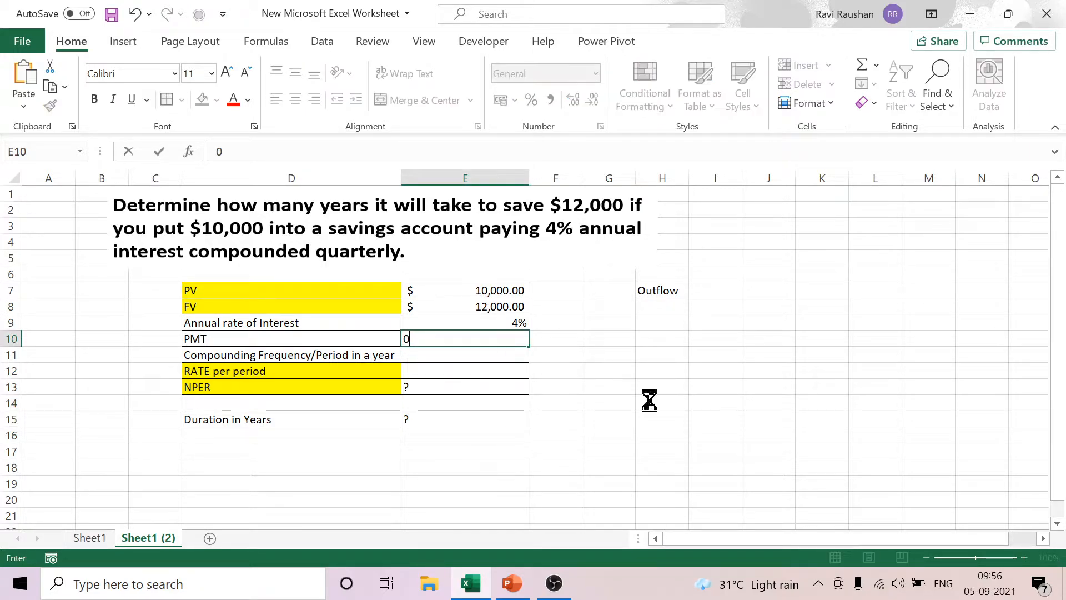
{"action": "left_click", "coordinate": [651, 400]}
{"action": "left_click", "coordinate": [500, 336]}
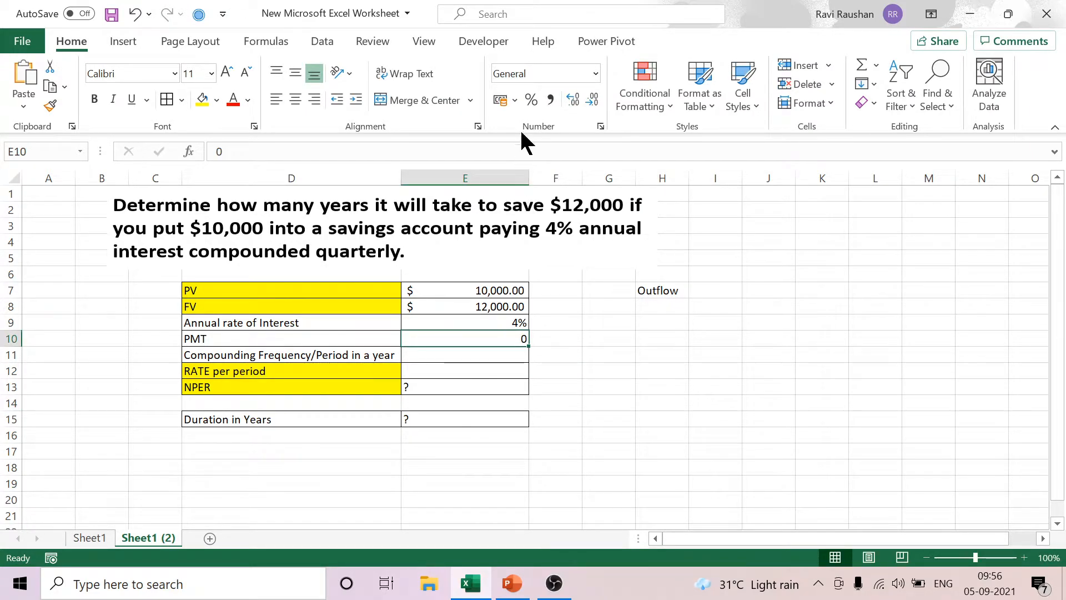
{"action": "left_click", "coordinate": [515, 100]}
{"action": "left_click", "coordinate": [533, 146]}
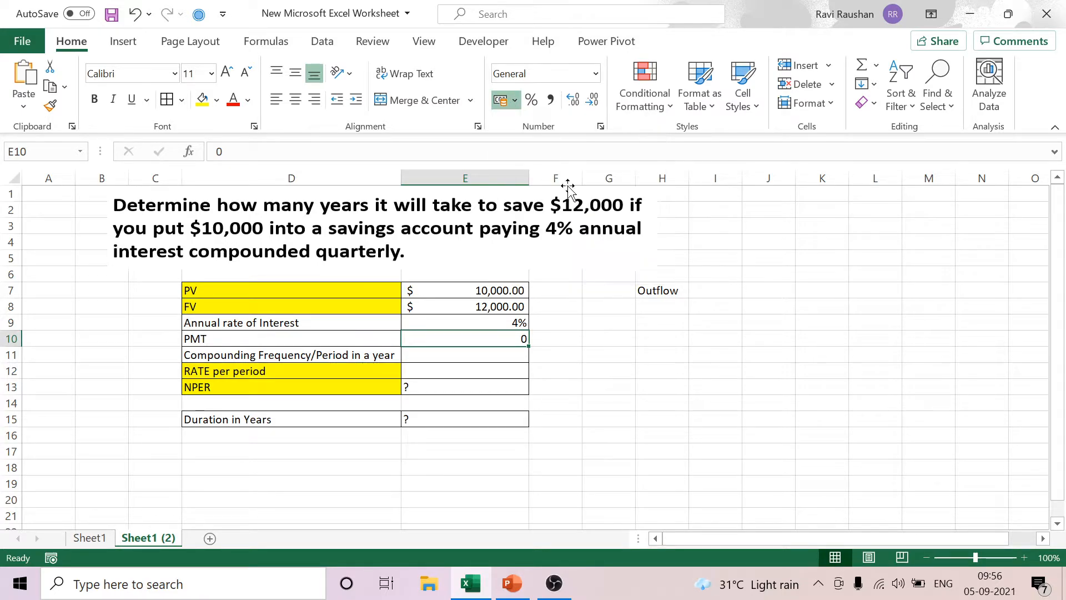
{"action": "left_click", "coordinate": [687, 399]}
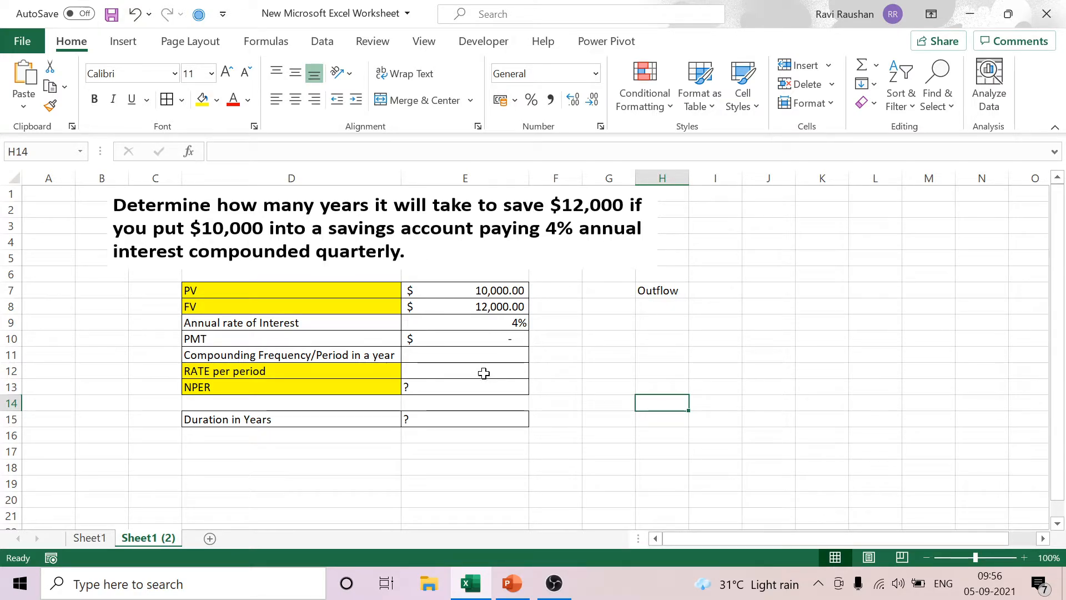
Enter 4 as the compounding frequency per year in cell E11
{"action": "left_click", "coordinate": [470, 356]}
{"action": "type", "text": "4"}
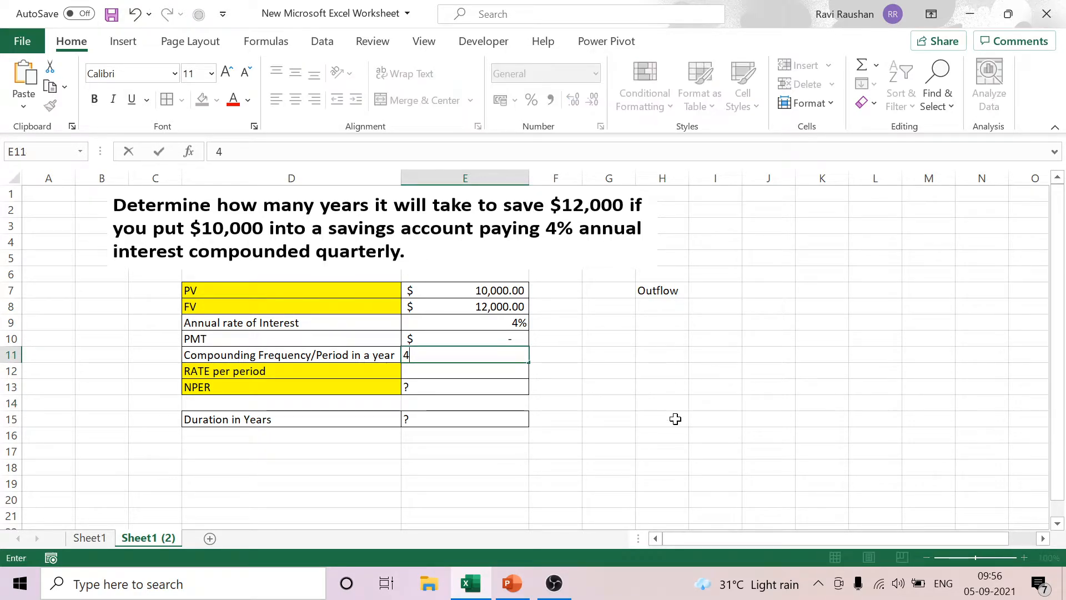
{"action": "left_click", "coordinate": [694, 423]}
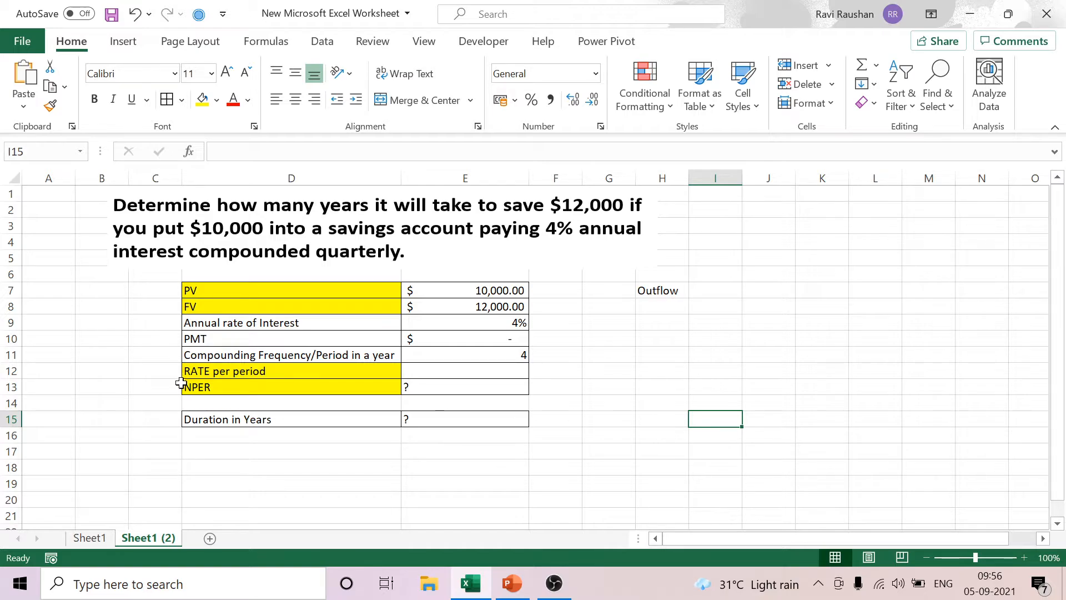
Calculate the rate per period in E12 with the formula =E9/E11
{"action": "left_click", "coordinate": [464, 371]}
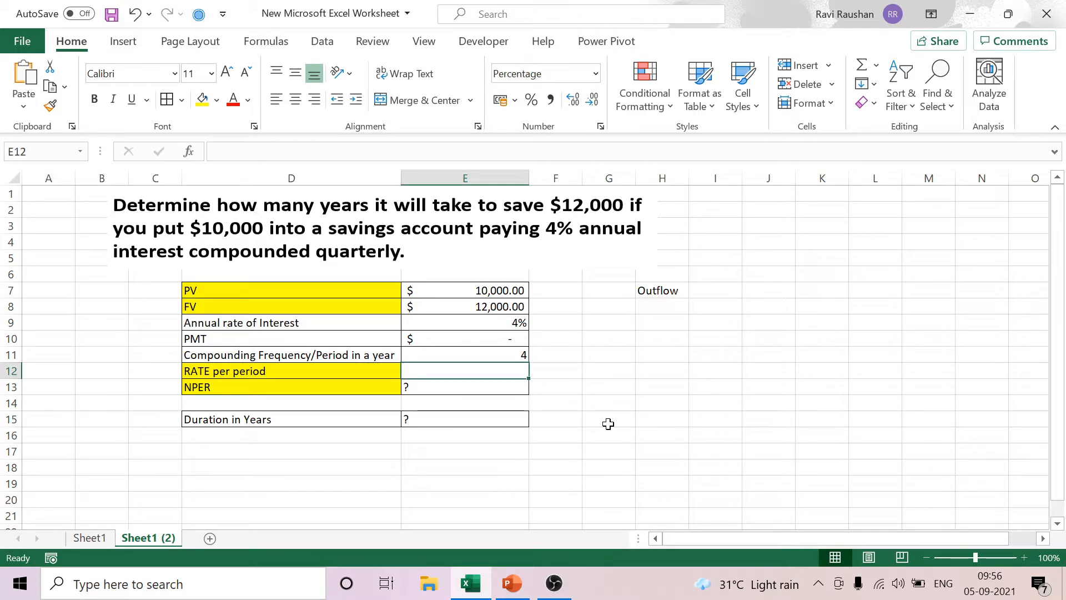
{"action": "type", "text": "="}
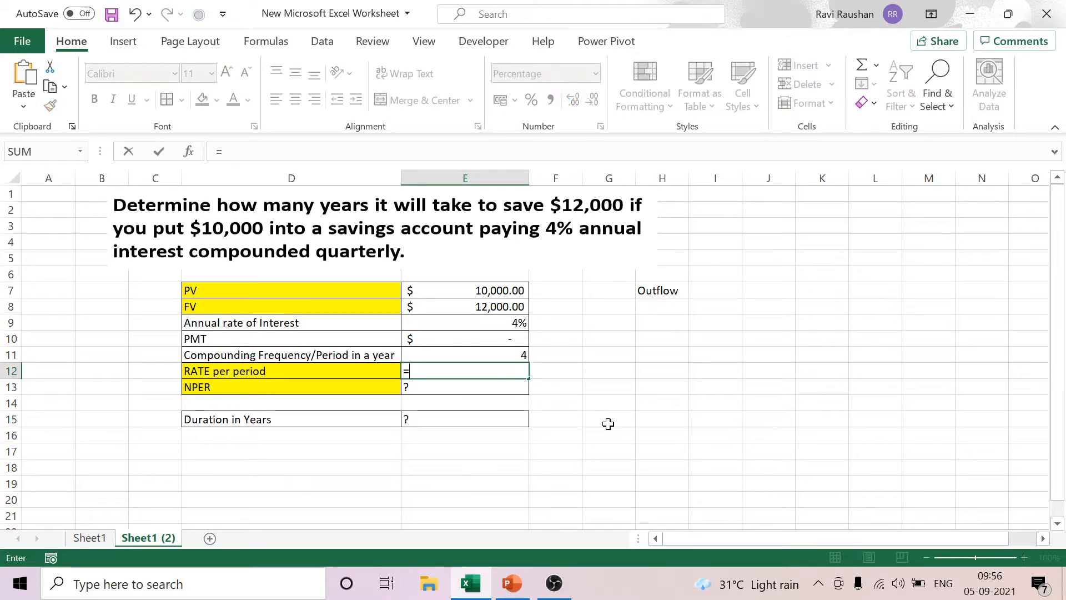
{"action": "left_click", "coordinate": [522, 320]}
{"action": "type", "text": "/"}
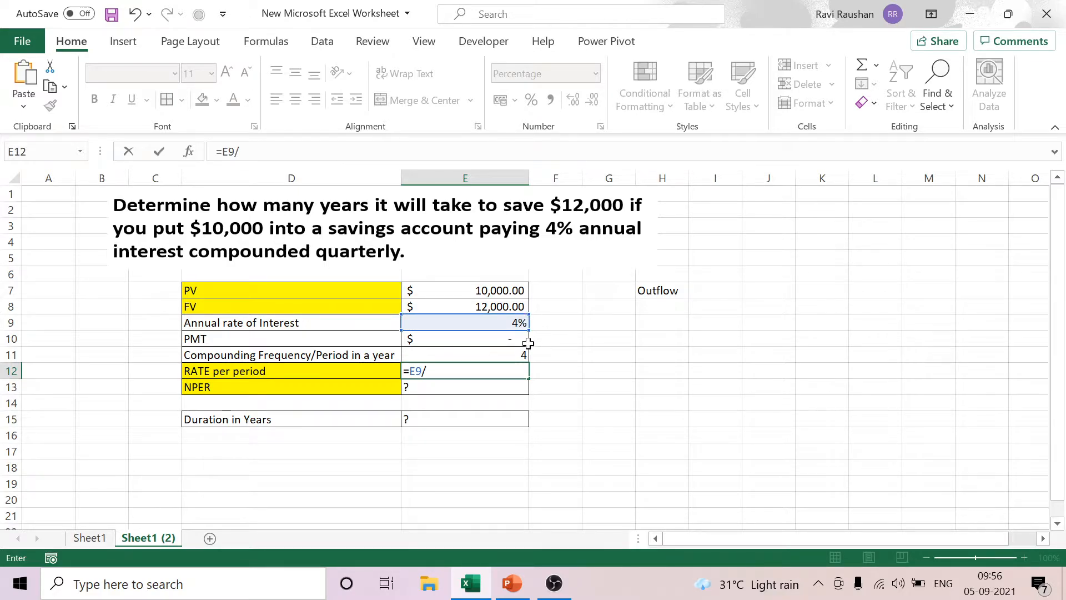
{"action": "left_click", "coordinate": [498, 357]}
{"action": "key", "text": "Return"}
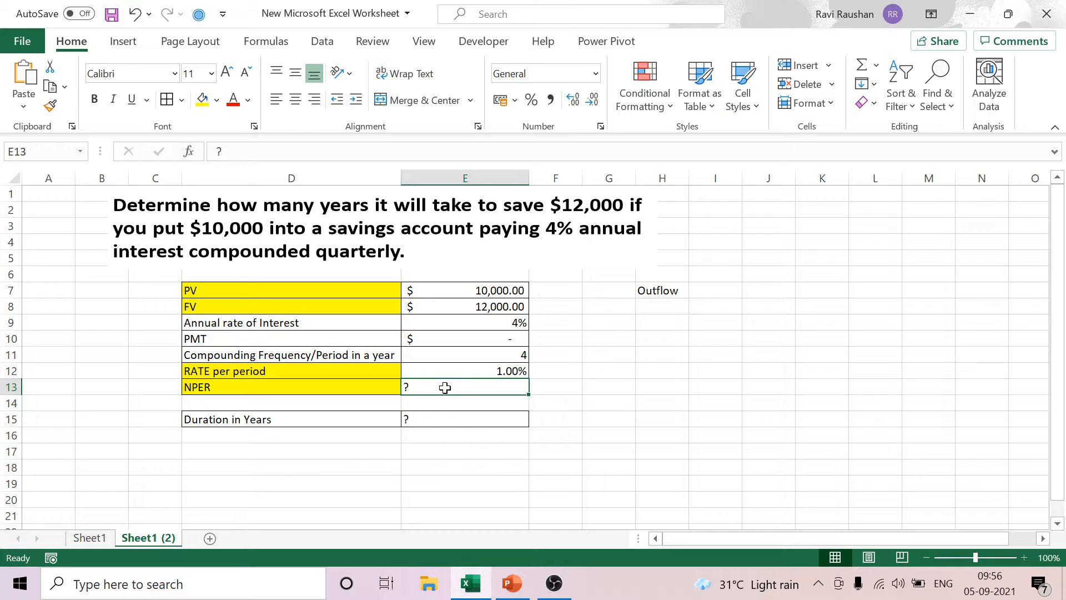
Calculate the number of periods in E13 with the formula =NPER(E12,,-E7,E8)
{"action": "type", "text": "="}
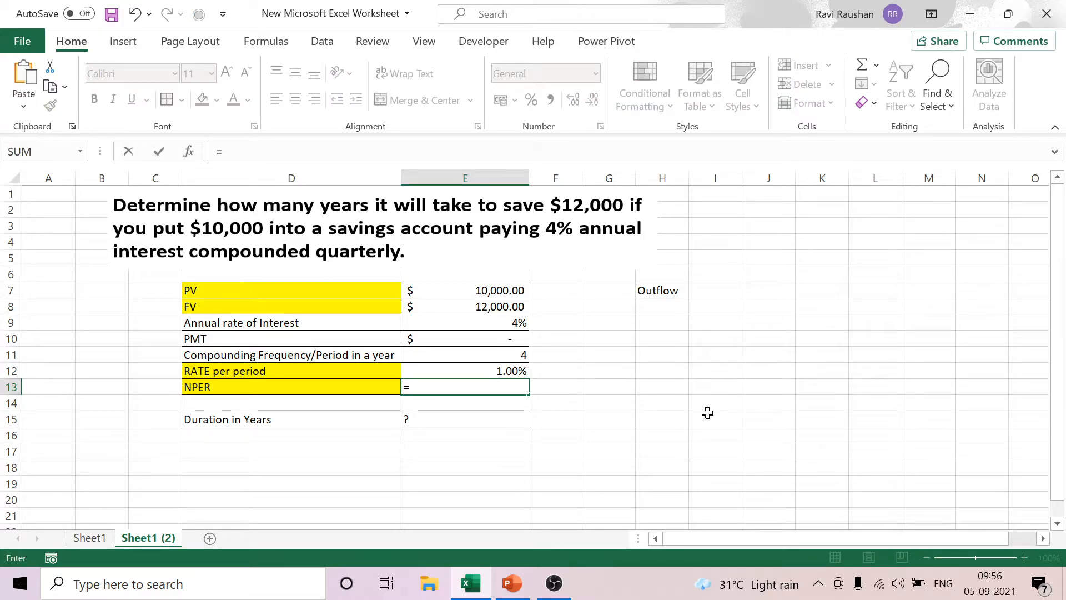
{"action": "type", "text": "NPER"}
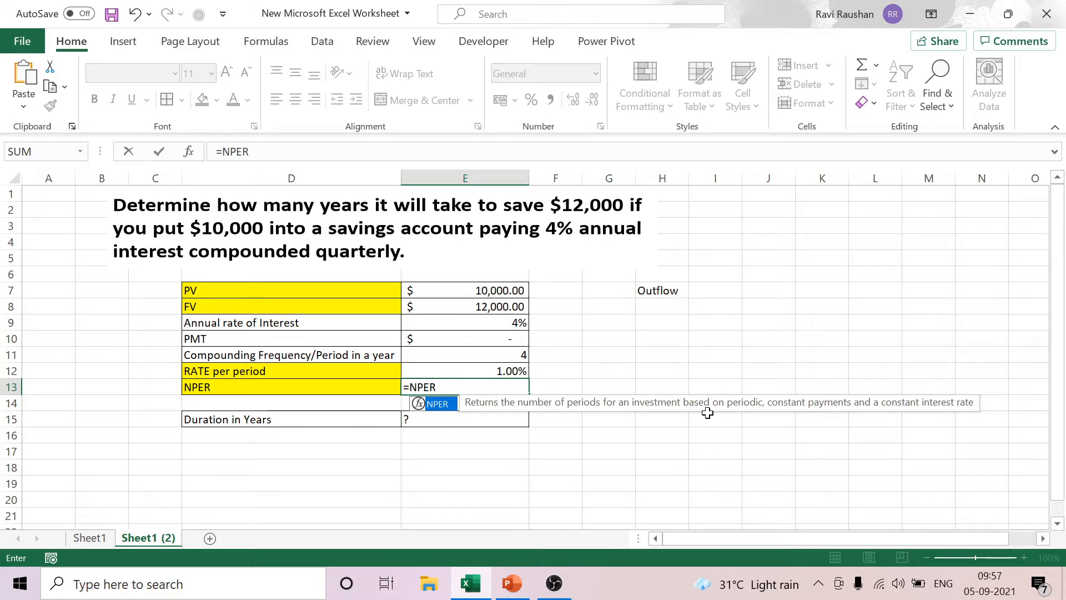
{"action": "type", "text": "("}
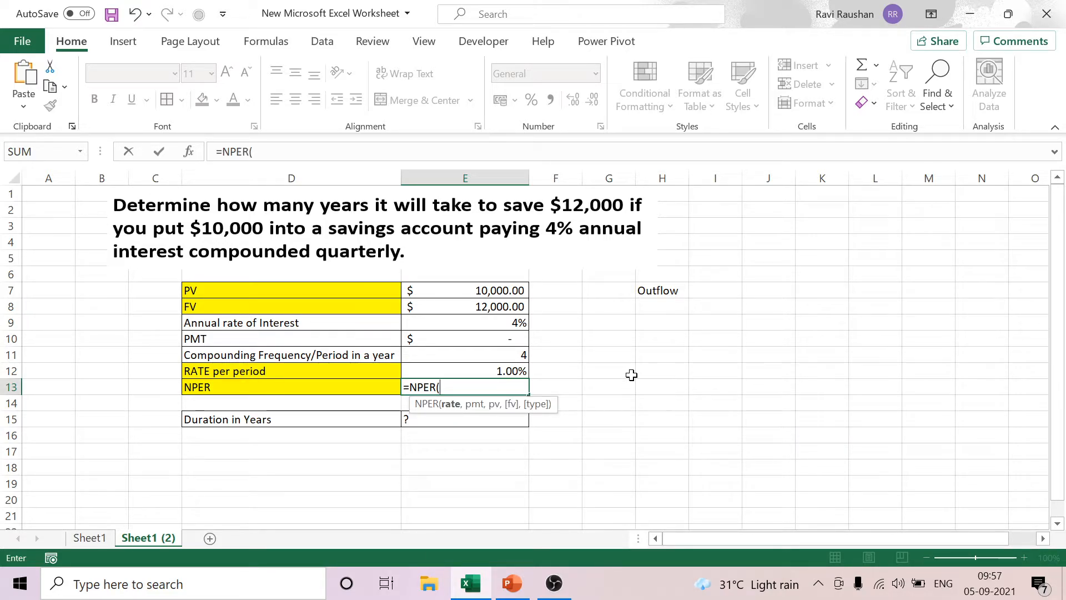
{"action": "left_click", "coordinate": [496, 371]}
{"action": "type", "text": ",,-"}
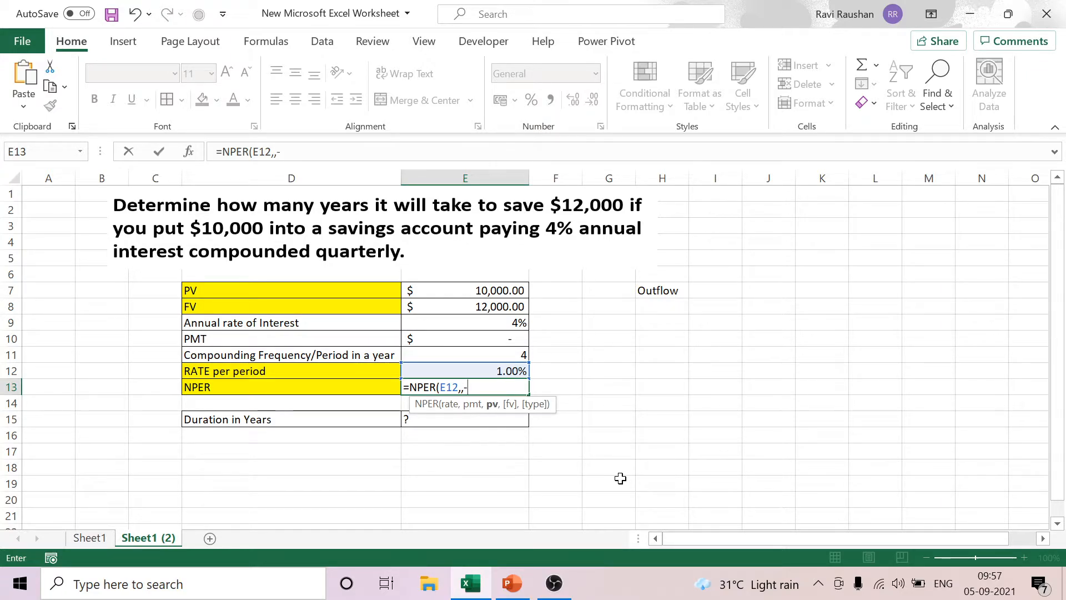
{"action": "left_click", "coordinate": [503, 290]}
{"action": "type", "text": ","}
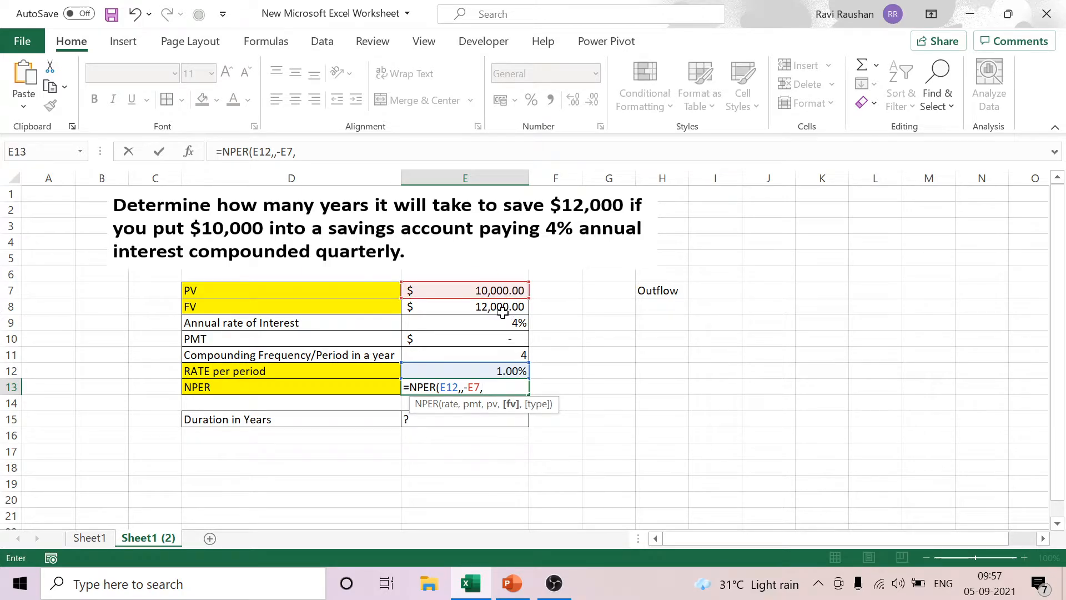
{"action": "left_click", "coordinate": [491, 308]}
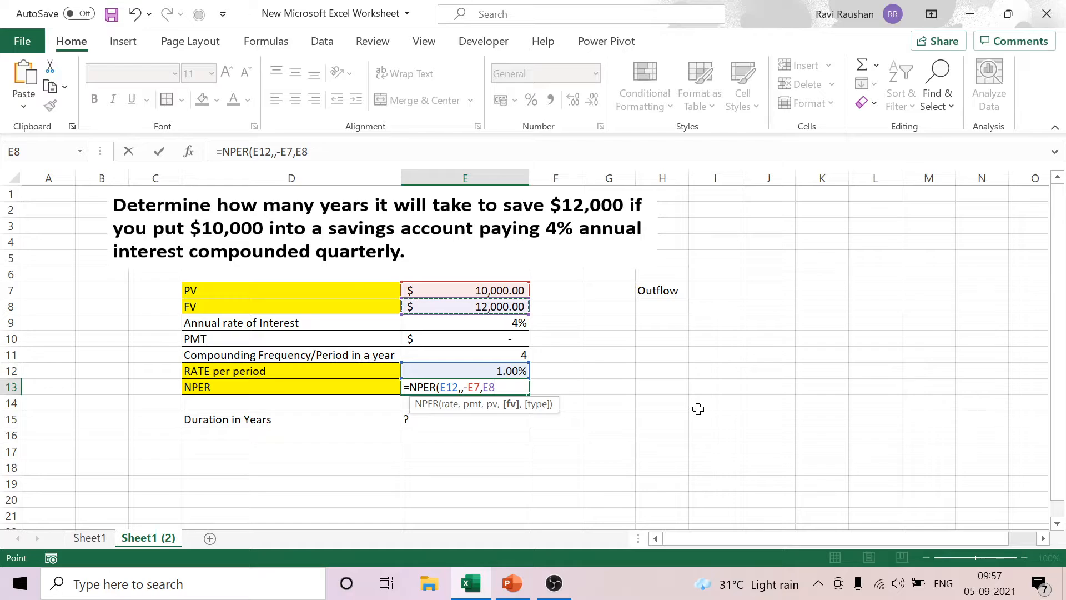
{"action": "type", "text": ")"}
{"action": "key", "text": "Return"}
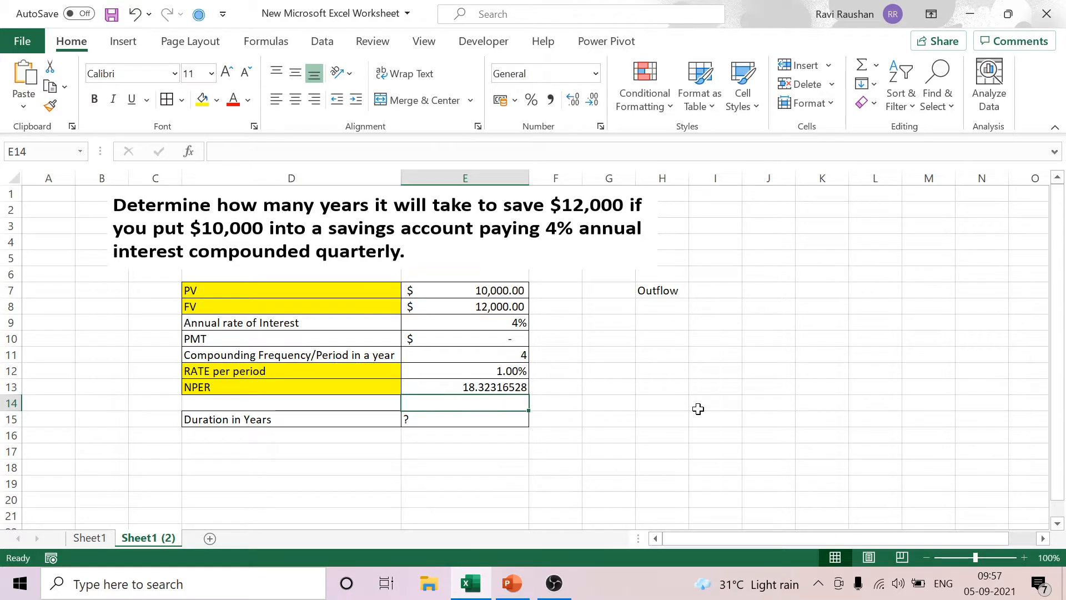
{"action": "left_click", "coordinate": [491, 387]}
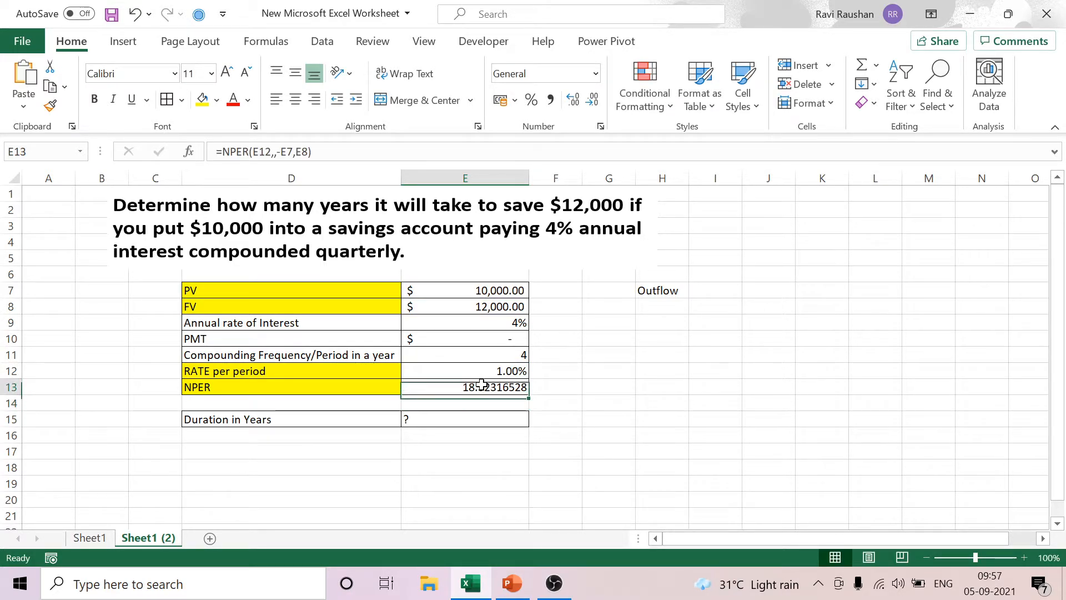
Calculate the duration in years in E15 with the formula =E13/E11
{"action": "left_click", "coordinate": [473, 421]}
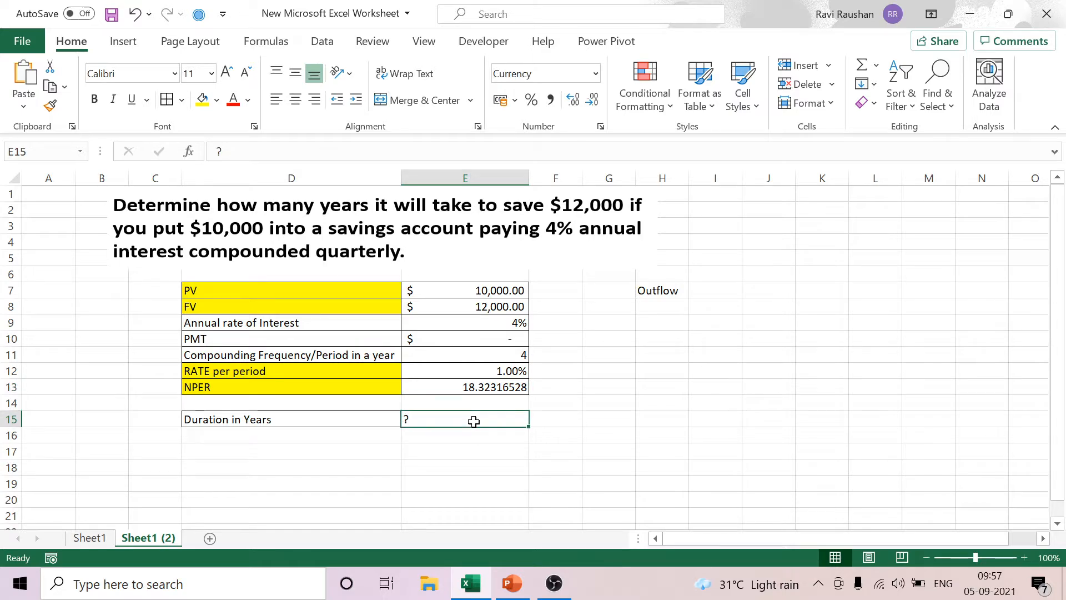
{"action": "type", "text": "="}
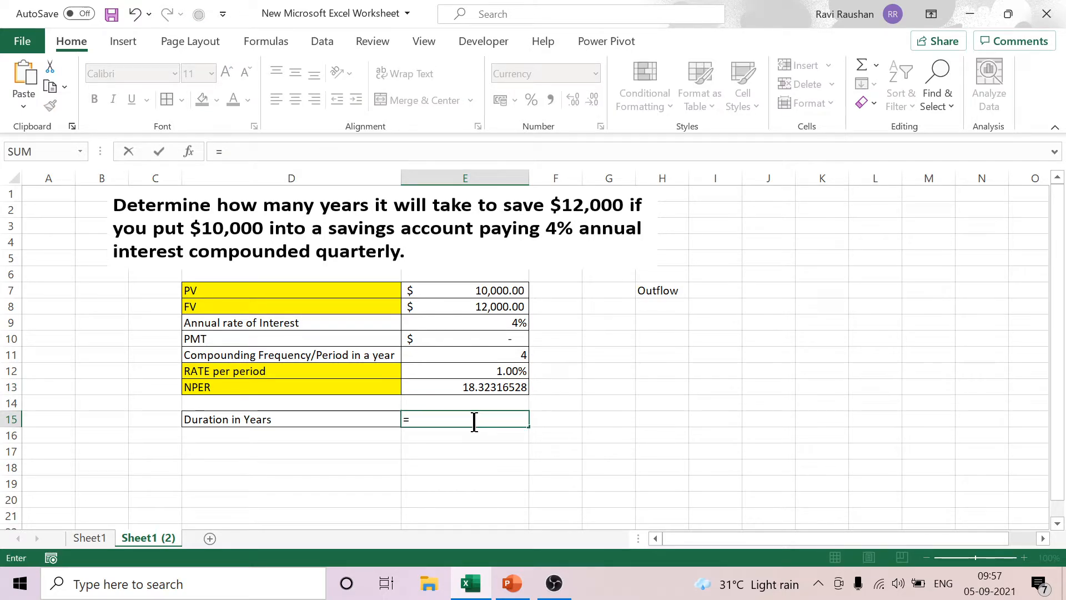
{"action": "left_click", "coordinate": [471, 388]}
{"action": "type", "text": "/"}
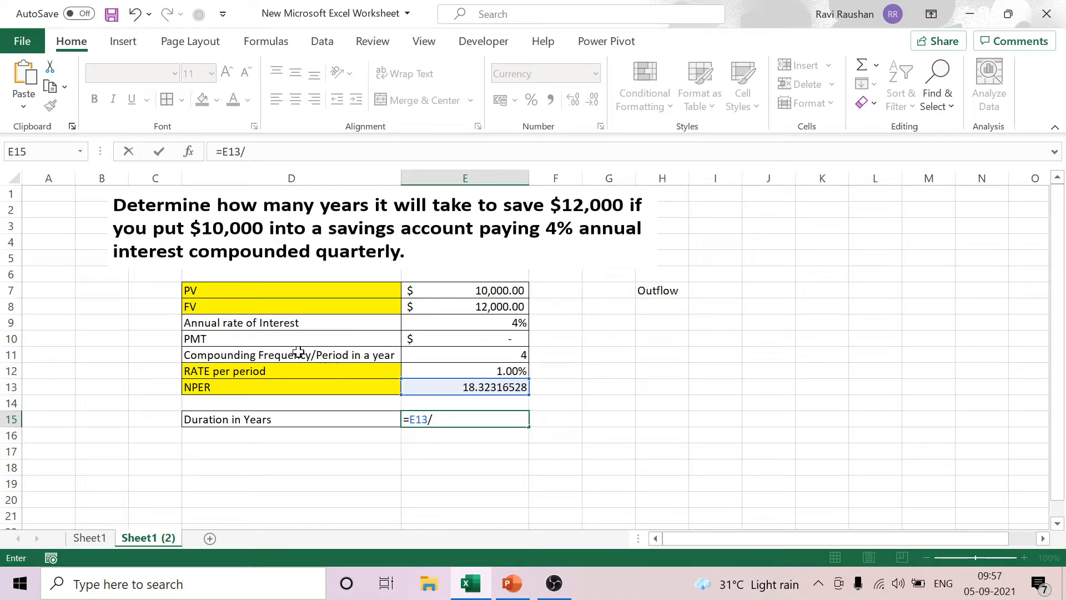
{"action": "left_click", "coordinate": [495, 359]}
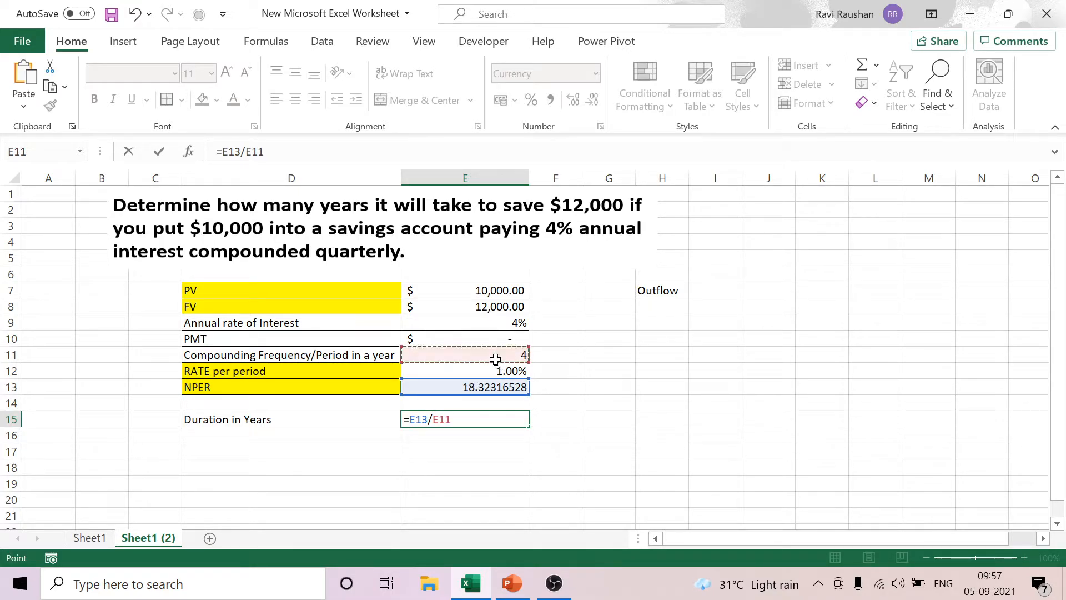
{"action": "key", "text": "Return"}
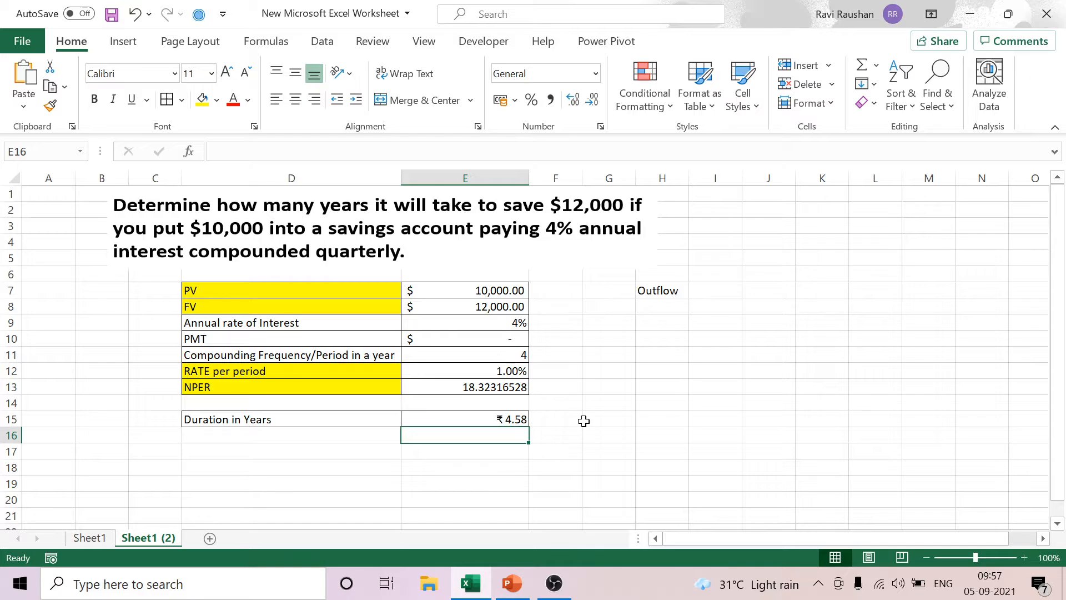
Change the format of the duration in E15 from currency to the Number category
{"action": "left_click", "coordinate": [462, 422]}
{"action": "right_click", "coordinate": [462, 421]}
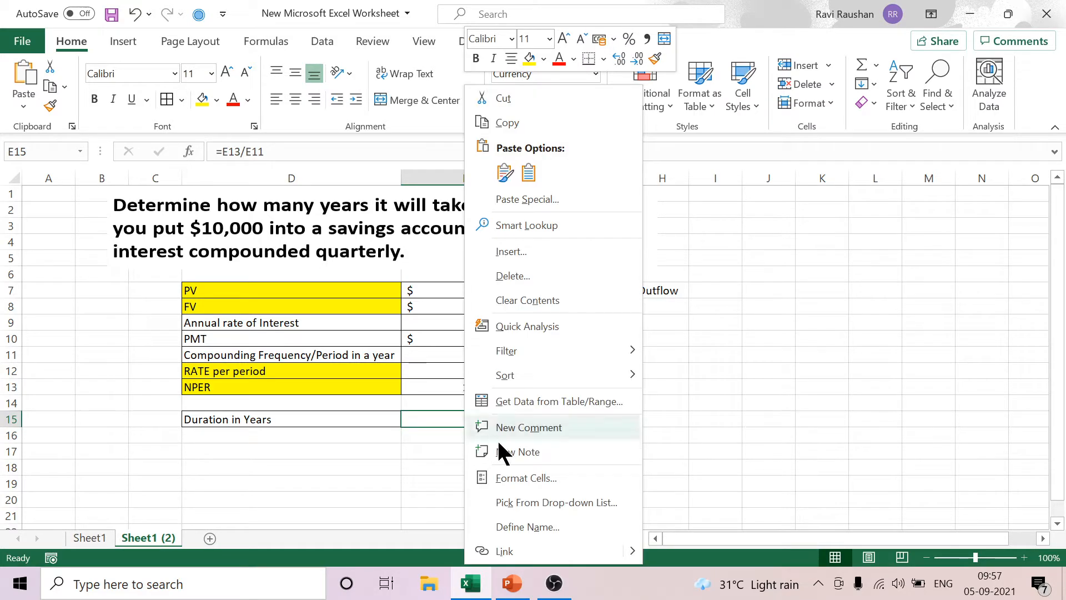
{"action": "left_click", "coordinate": [526, 478]}
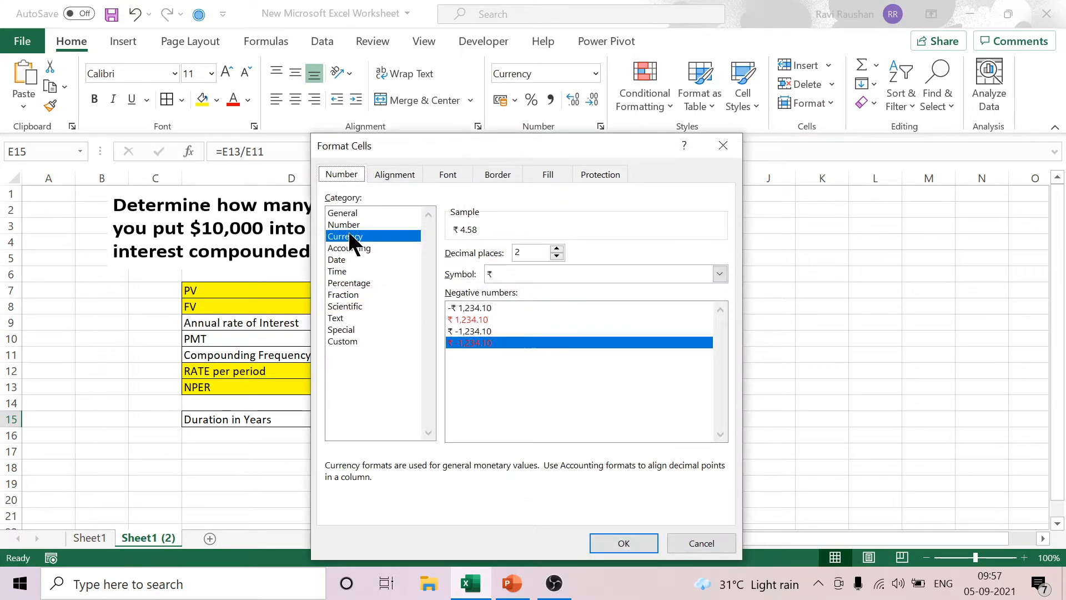
{"action": "left_click", "coordinate": [346, 224]}
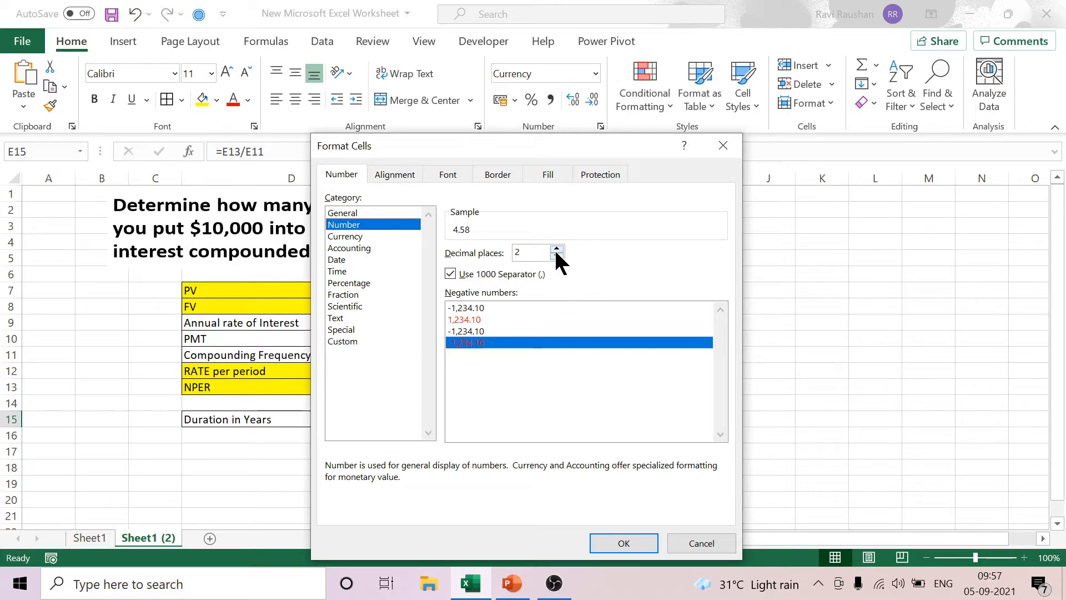
{"action": "left_click", "coordinate": [622, 544]}
{"action": "left_click", "coordinate": [734, 436]}
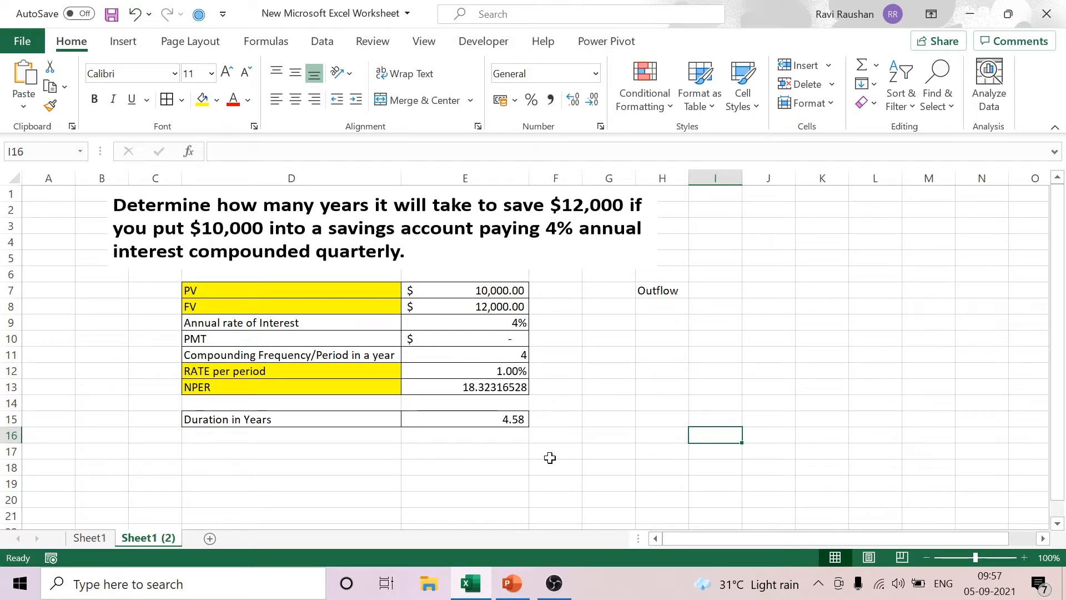
Create a copy of the sheet Sheet1 (2) at the end of the workbook
{"action": "right_click", "coordinate": [167, 539]}
{"action": "left_click", "coordinate": [232, 373]}
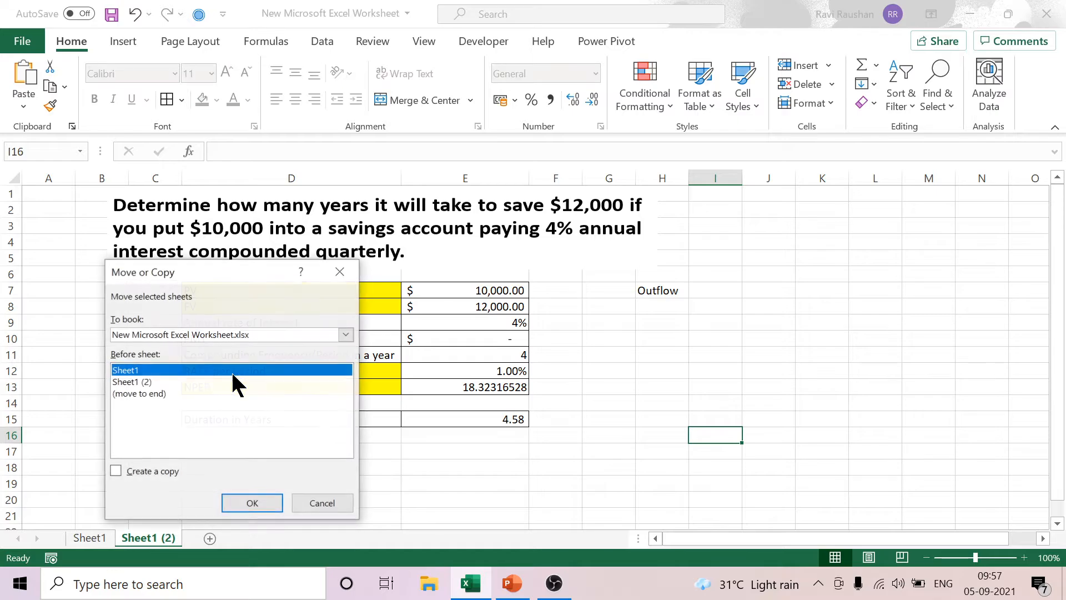
{"action": "left_click", "coordinate": [141, 393]}
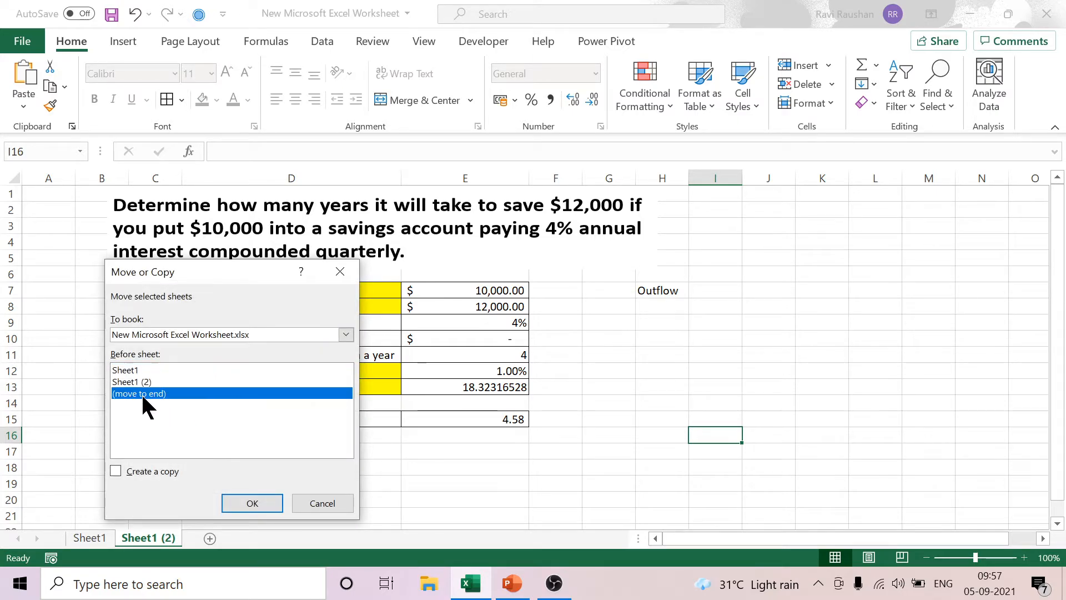
{"action": "left_click", "coordinate": [116, 471]}
{"action": "left_click", "coordinate": [256, 502]}
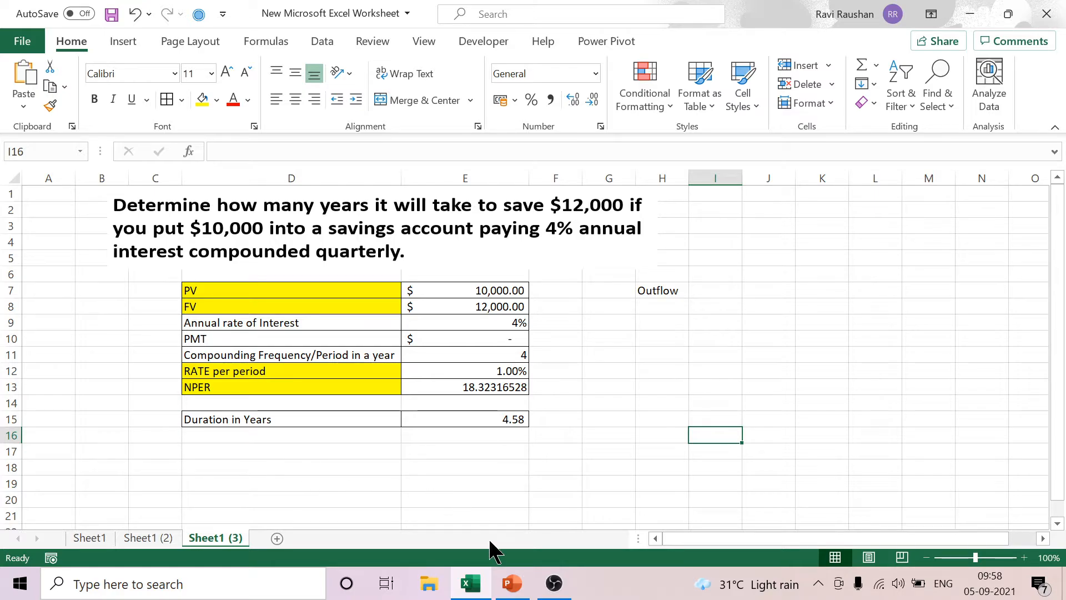
Delete the savings question picture on the copied sheet and clear the values in E7:E15
{"action": "left_click", "coordinate": [444, 258]}
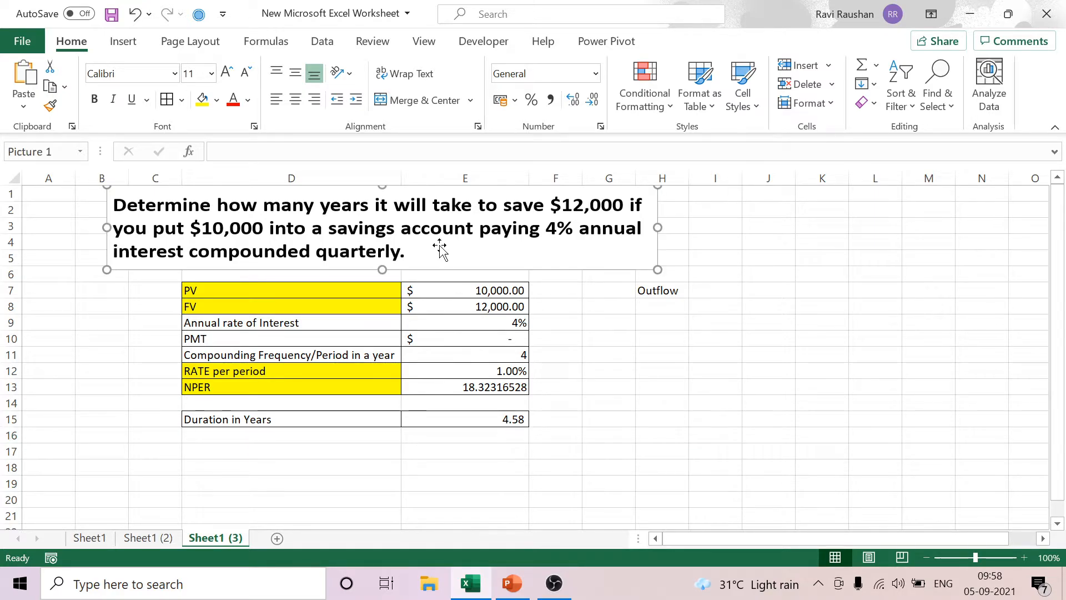
{"action": "key", "text": "Delete"}
{"action": "left_click_drag", "start_coordinate": [486, 290], "coordinate": [489, 416]}
{"action": "key", "text": "Delete"}
Clear the Outflow note from cell H7
{"action": "left_click", "coordinate": [666, 303]}
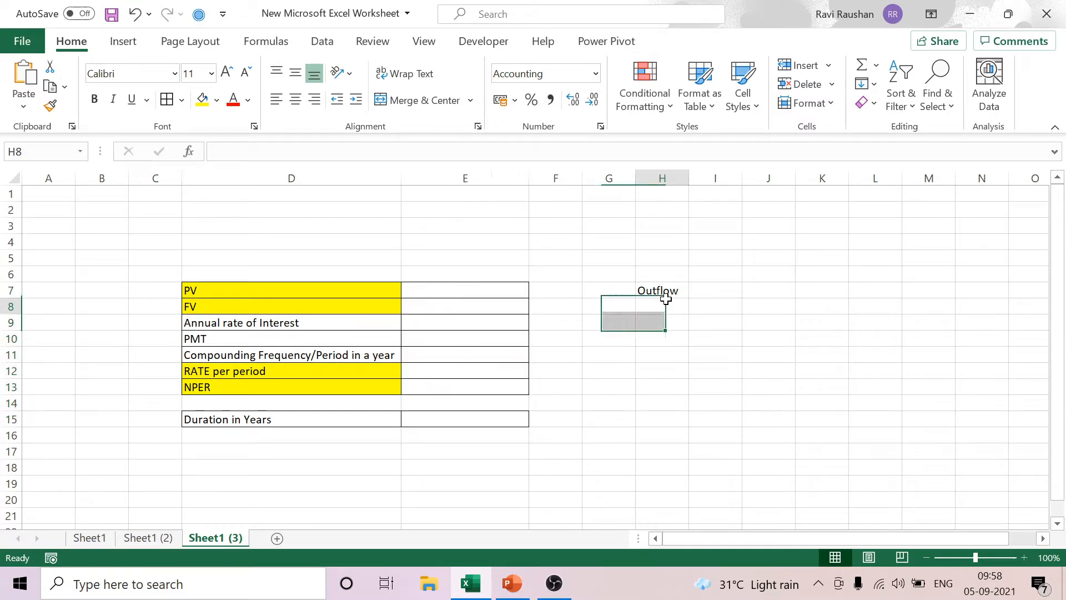
{"action": "left_click", "coordinate": [657, 289]}
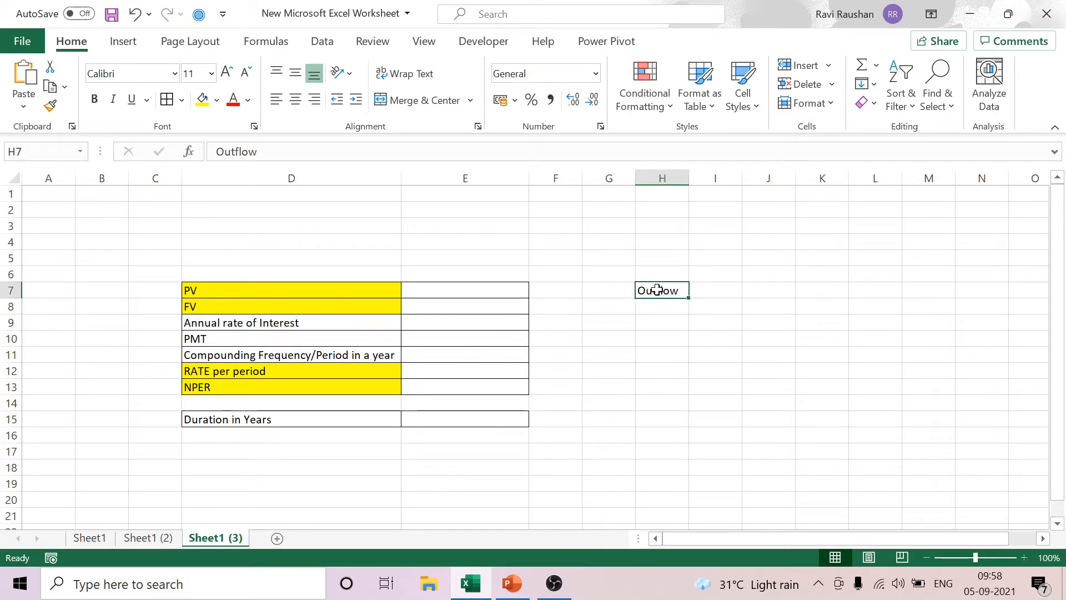
{"action": "key", "text": "Delete"}
Switch to PowerPoint to display slide 24 with the Chevy Cruz interest rate question, and return to Excel
{"action": "left_click", "coordinate": [521, 587]}
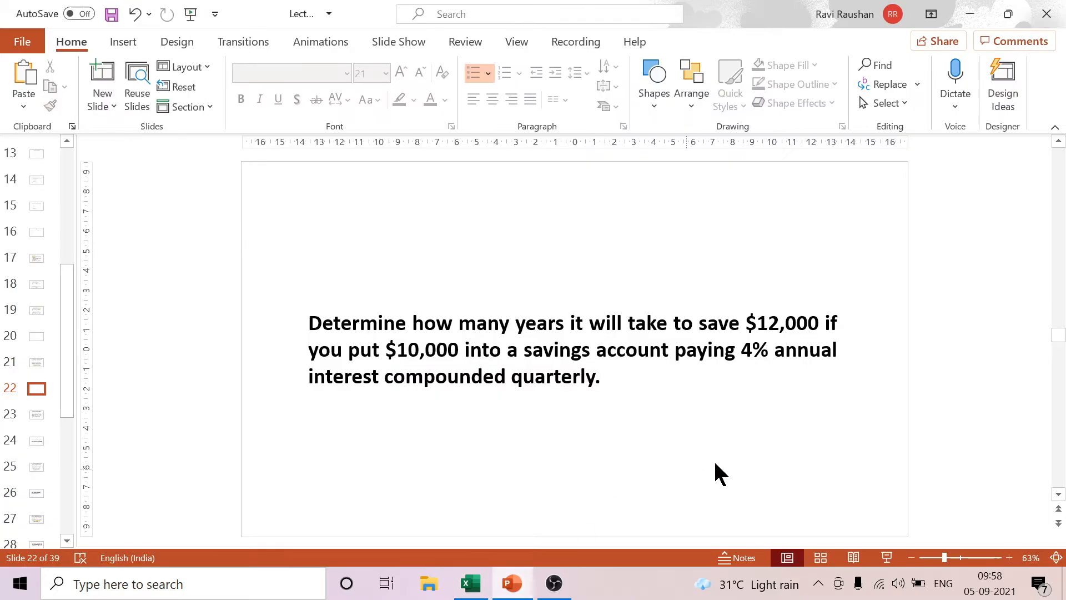
{"action": "scroll", "coordinate": [733, 467], "scroll_direction": "down", "scroll_amount": 2}
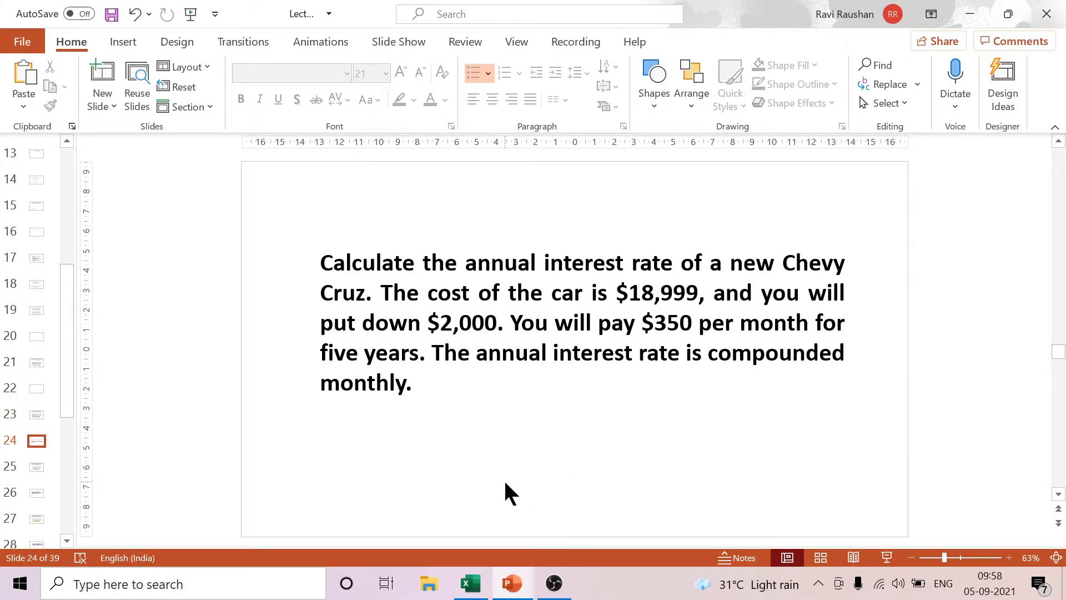
{"action": "left_click", "coordinate": [471, 586]}
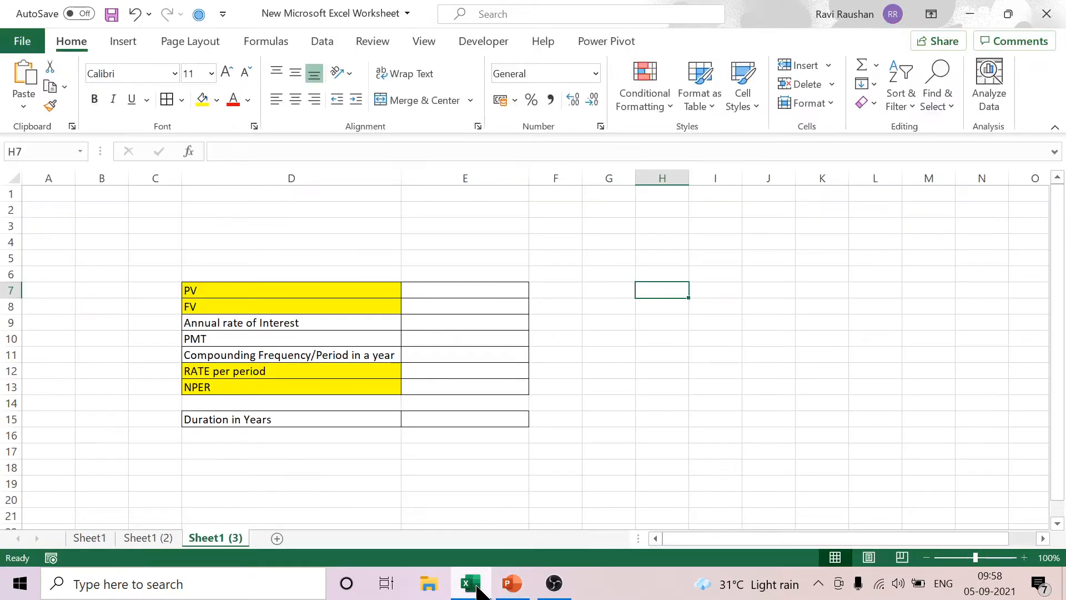
Insert a screen clipping of the Chevy Cruz question text from slide 24 into the sheet
{"action": "left_click", "coordinate": [121, 42]}
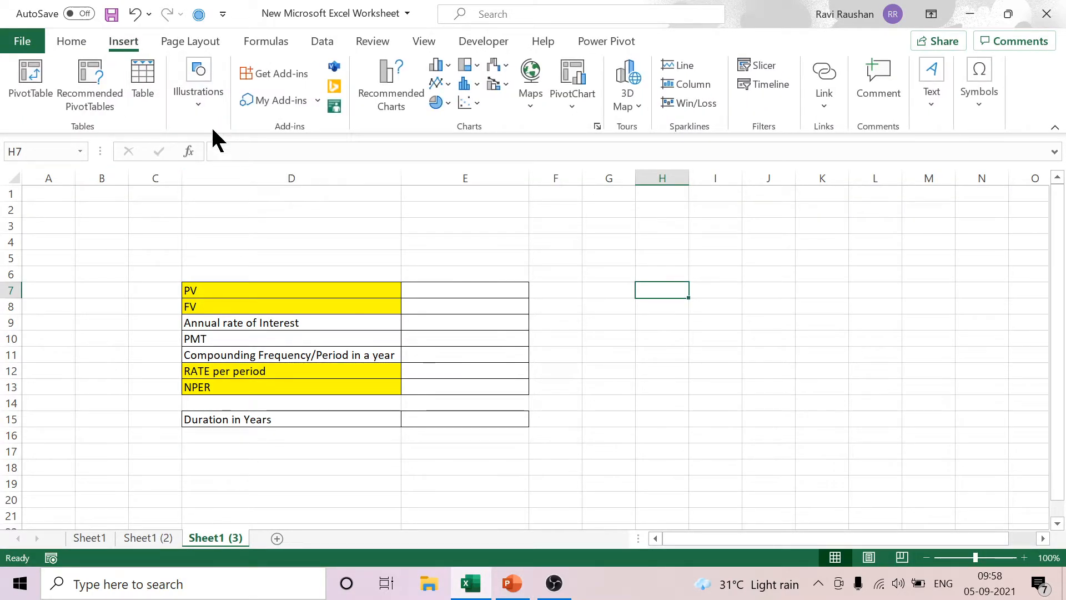
{"action": "left_click", "coordinate": [201, 114]}
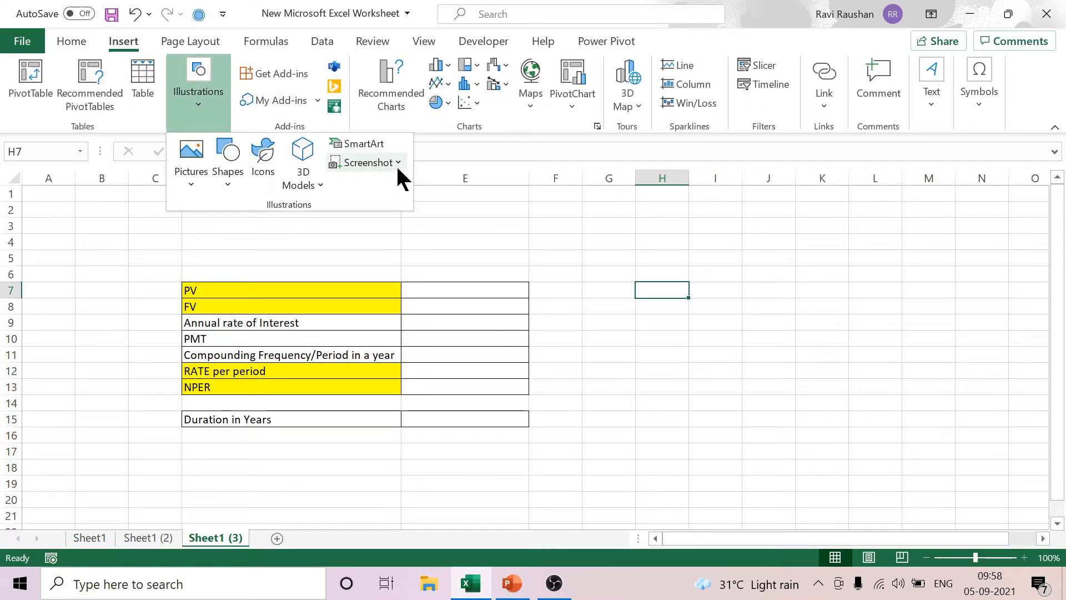
{"action": "left_click", "coordinate": [397, 162]}
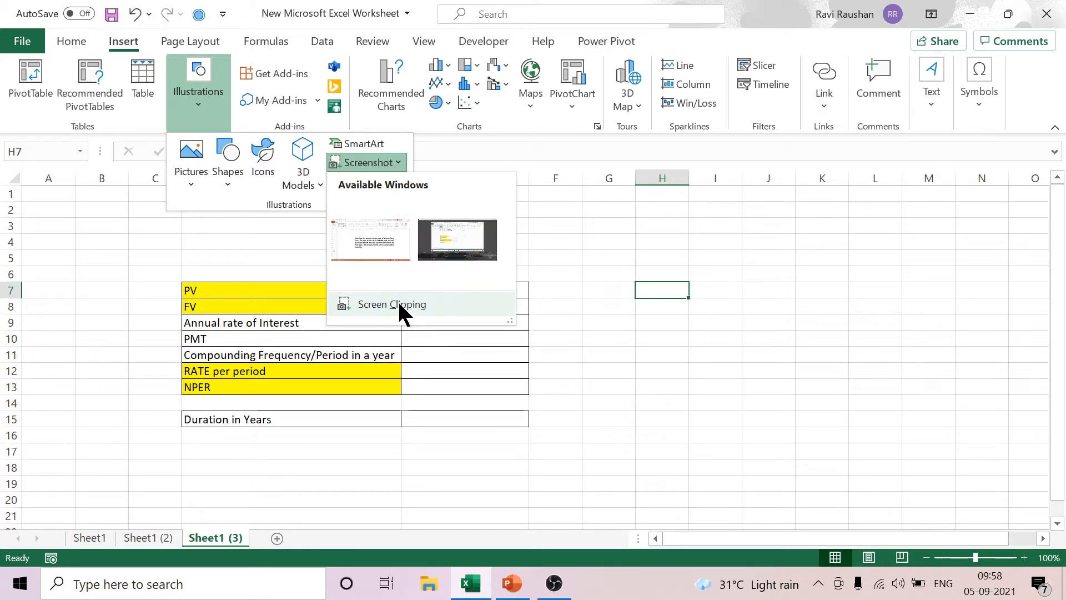
{"action": "left_click", "coordinate": [396, 304]}
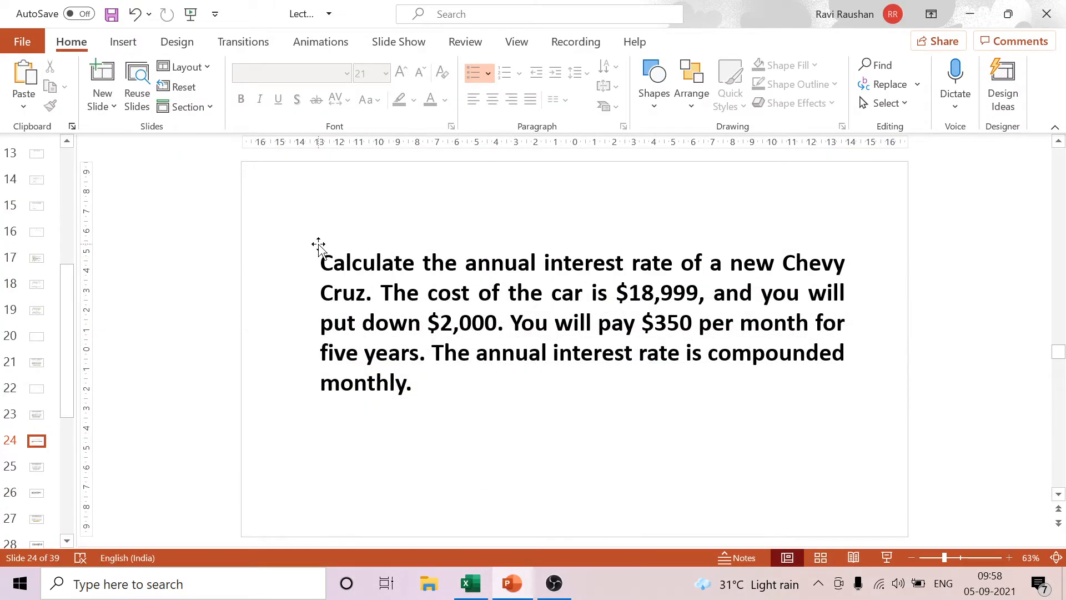
{"action": "left_click_drag", "start_coordinate": [305, 239], "coordinate": [853, 406]}
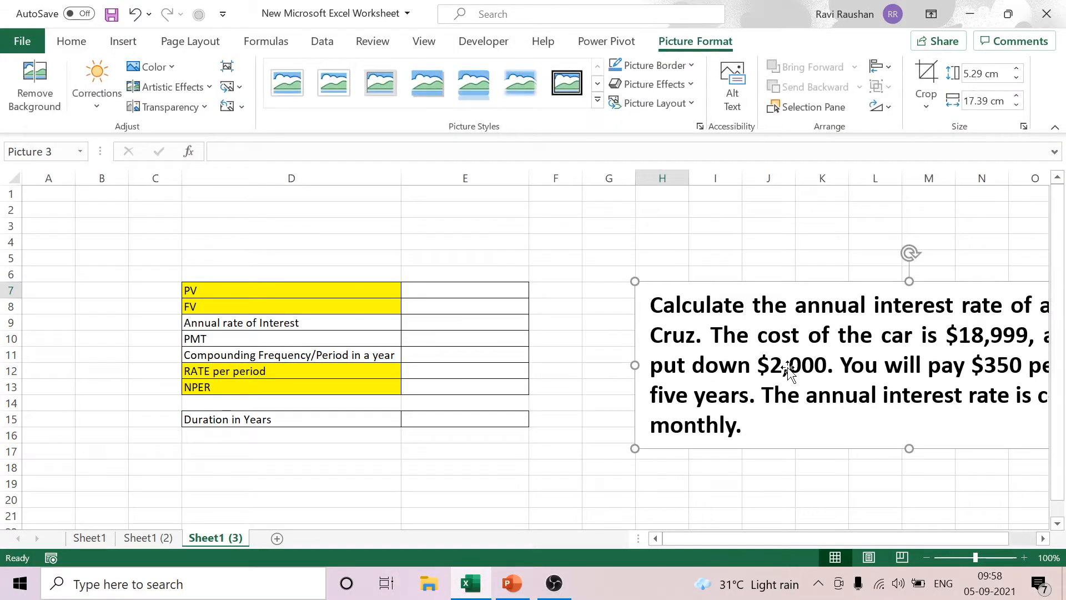
Place the question picture above the PV row and shrink it to about 2.87 cm high by 14.8 cm wide
{"action": "left_click_drag", "start_coordinate": [785, 364], "coordinate": [181, 260]}
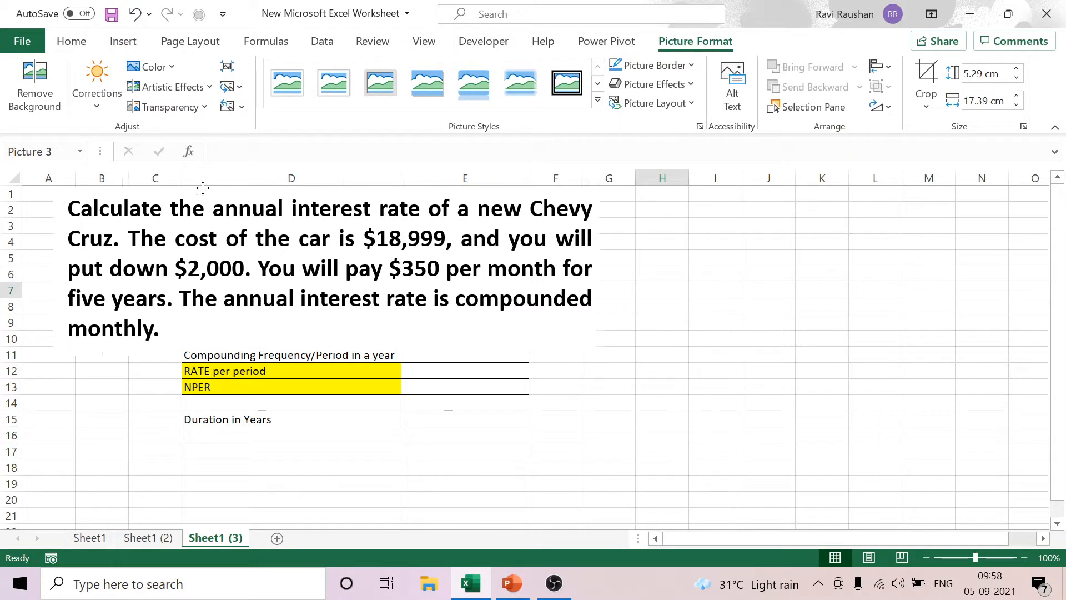
{"action": "left_click_drag", "start_coordinate": [322, 352], "coordinate": [306, 291]}
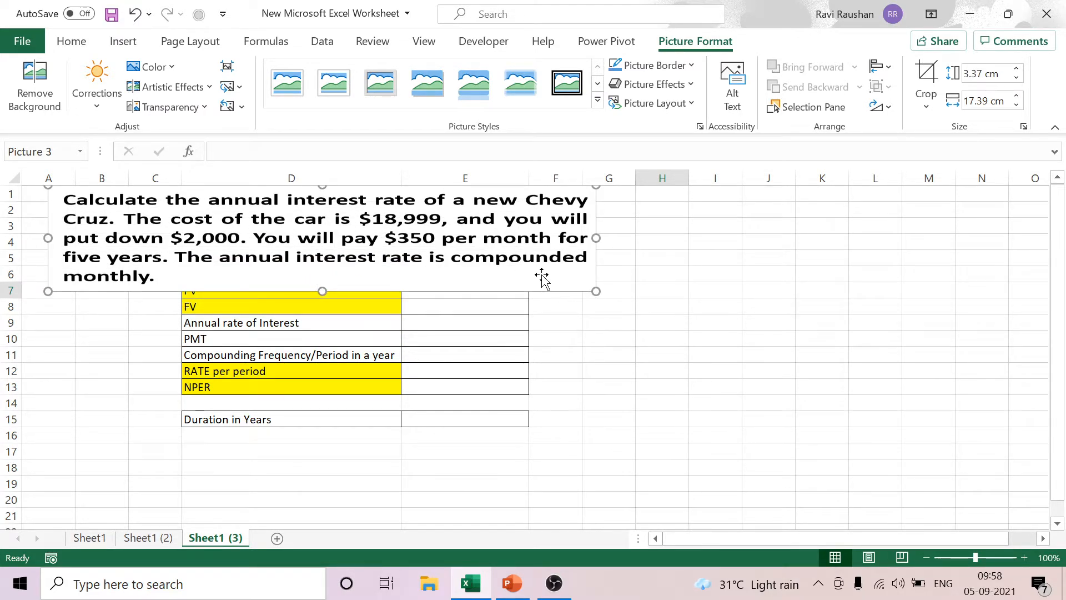
{"action": "left_click_drag", "start_coordinate": [596, 291], "coordinate": [511, 261]}
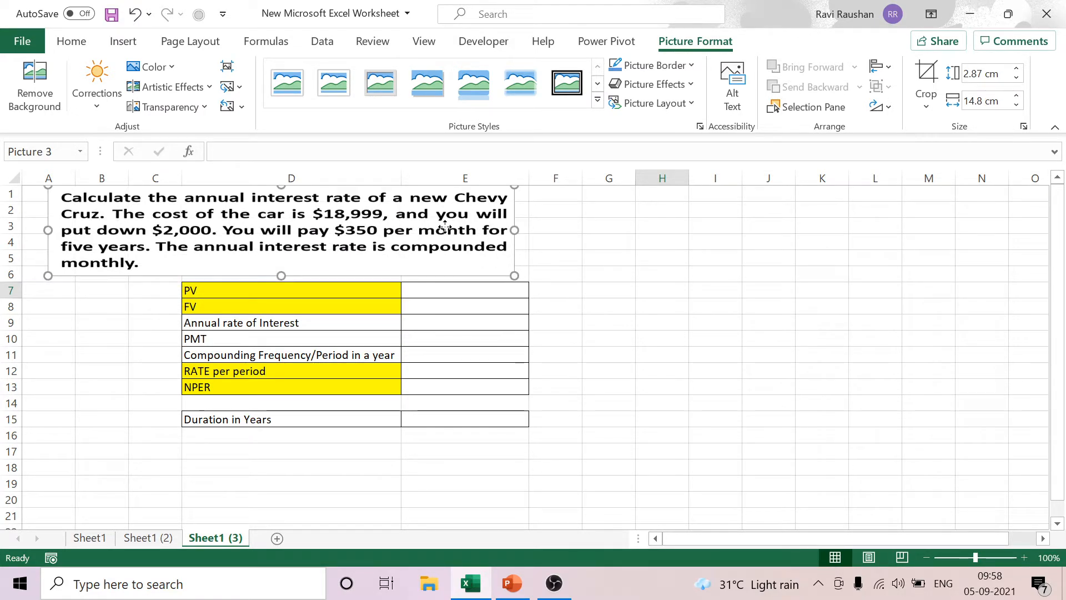
{"action": "left_click_drag", "start_coordinate": [447, 233], "coordinate": [487, 233]}
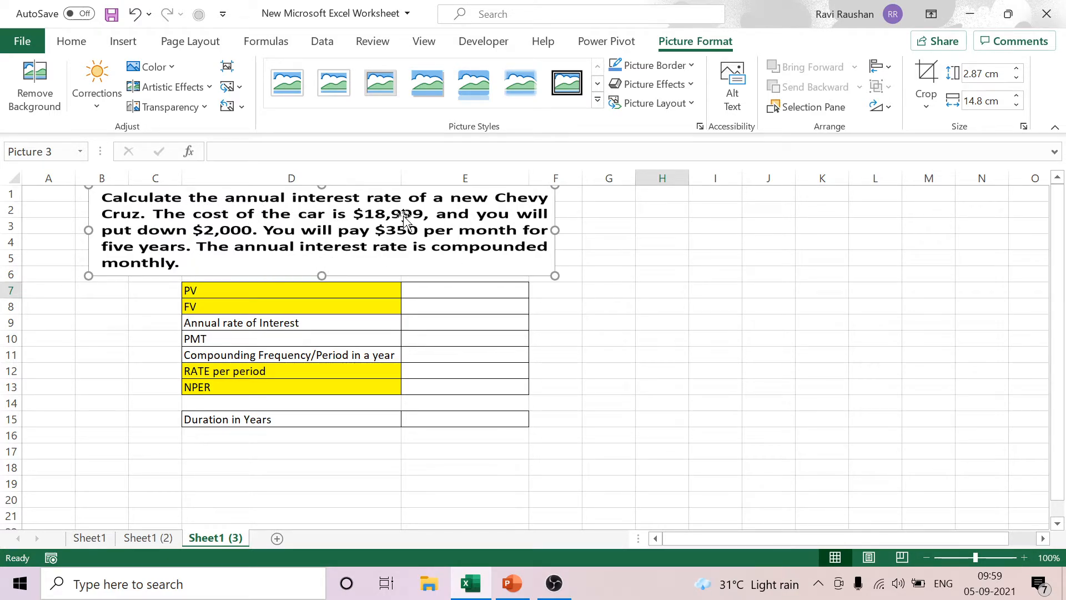
Shift the Chevy Cruz question picture sideways so that it starts in column A above the table
{"action": "left_click_drag", "start_coordinate": [526, 225], "coordinate": [493, 225]}
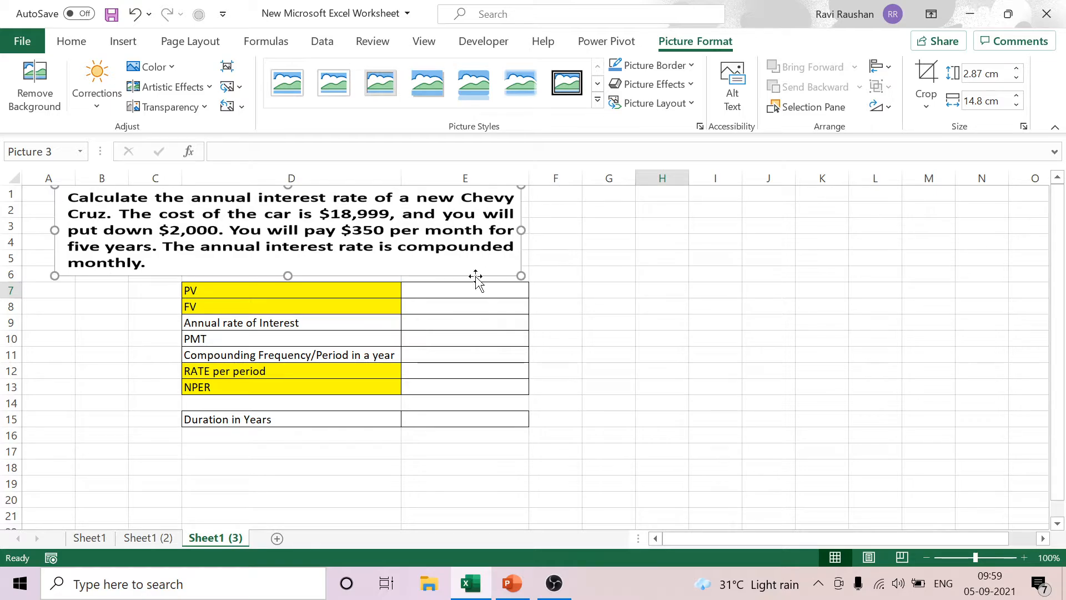
{"action": "left_click", "coordinate": [384, 450]}
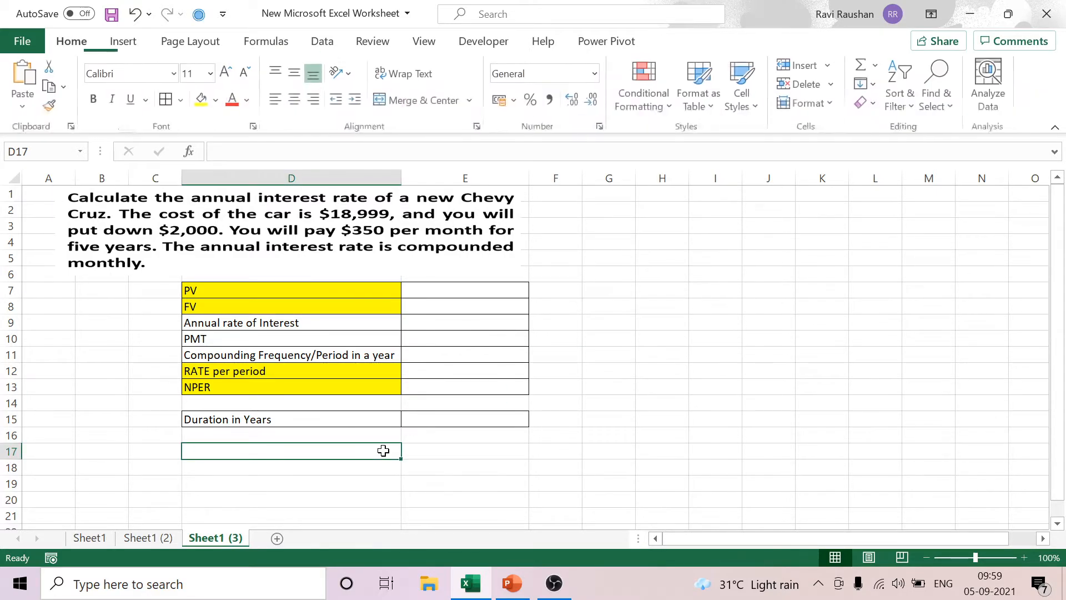
Relabel cell D9 as "Duration Years" and cell D15 as "Annual rate of Interest"
{"action": "left_click", "coordinate": [271, 327]}
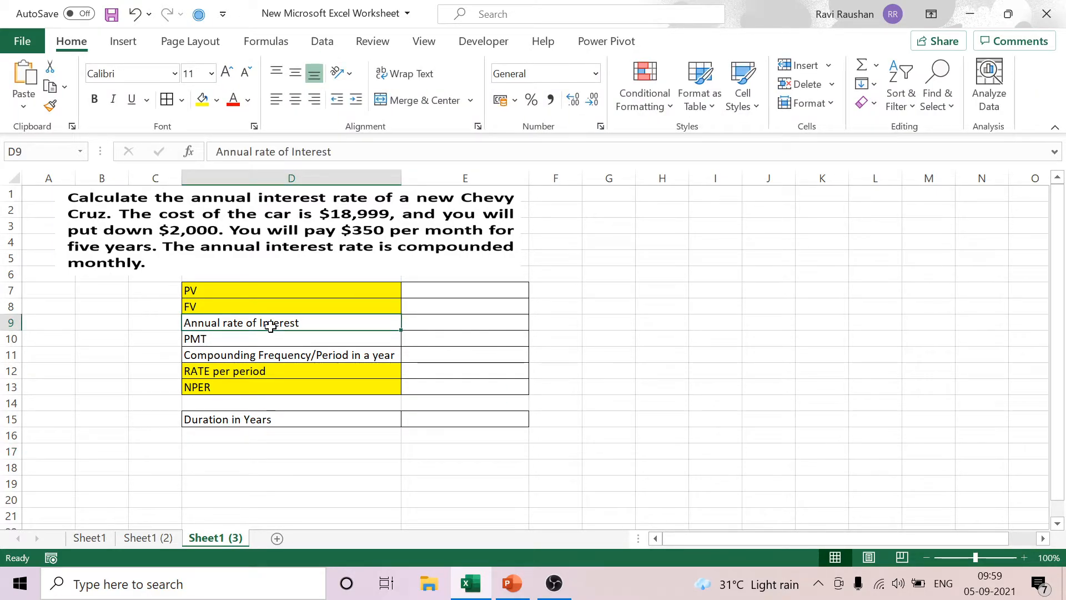
{"action": "type", "text": "Duratio"}
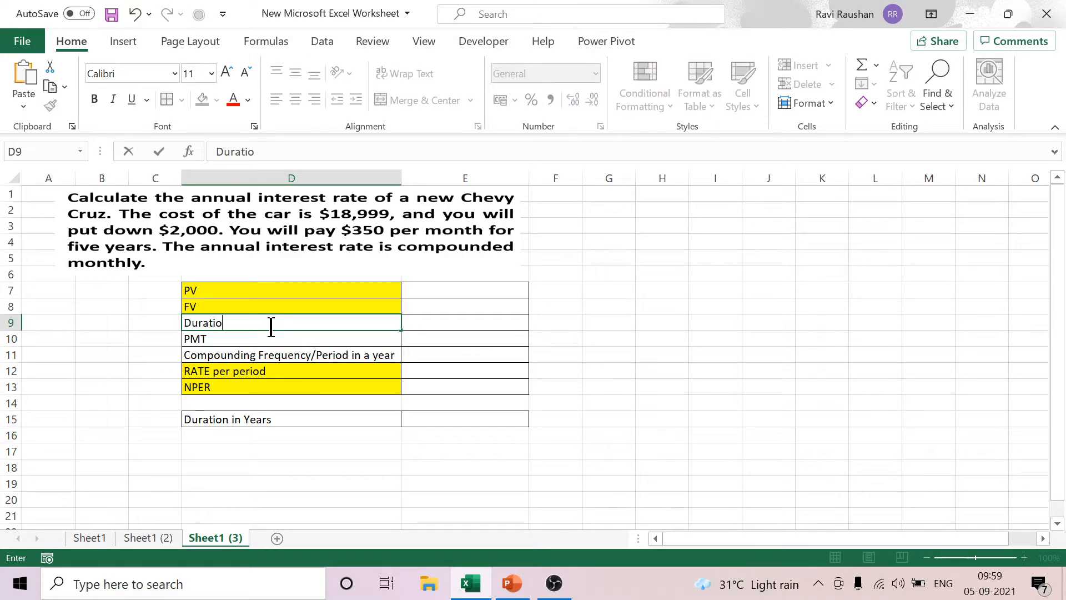
{"action": "type", "text": "n Years"}
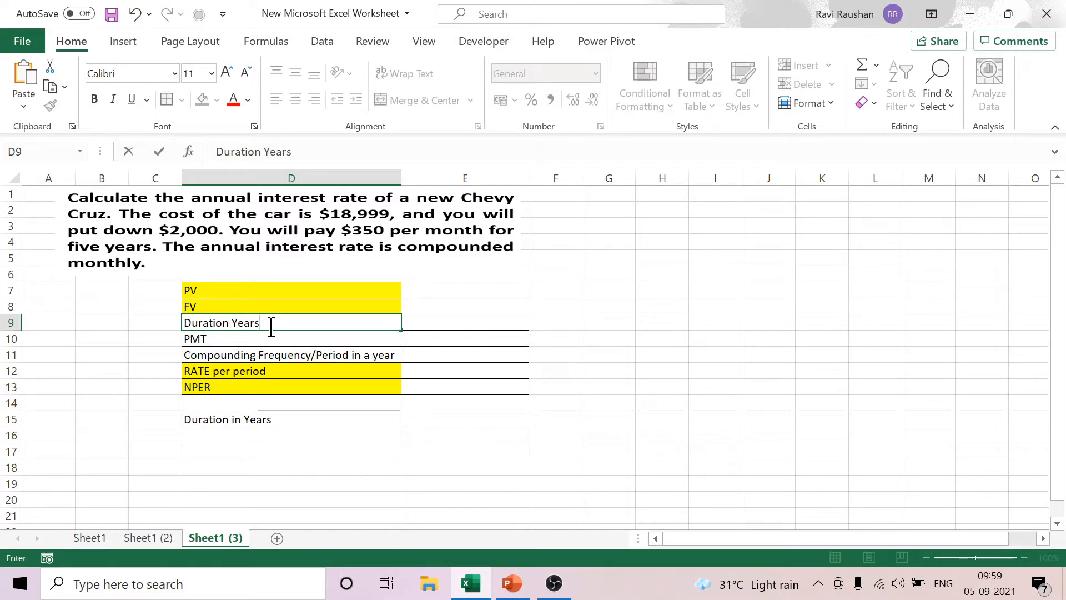
{"action": "left_click", "coordinate": [264, 422]}
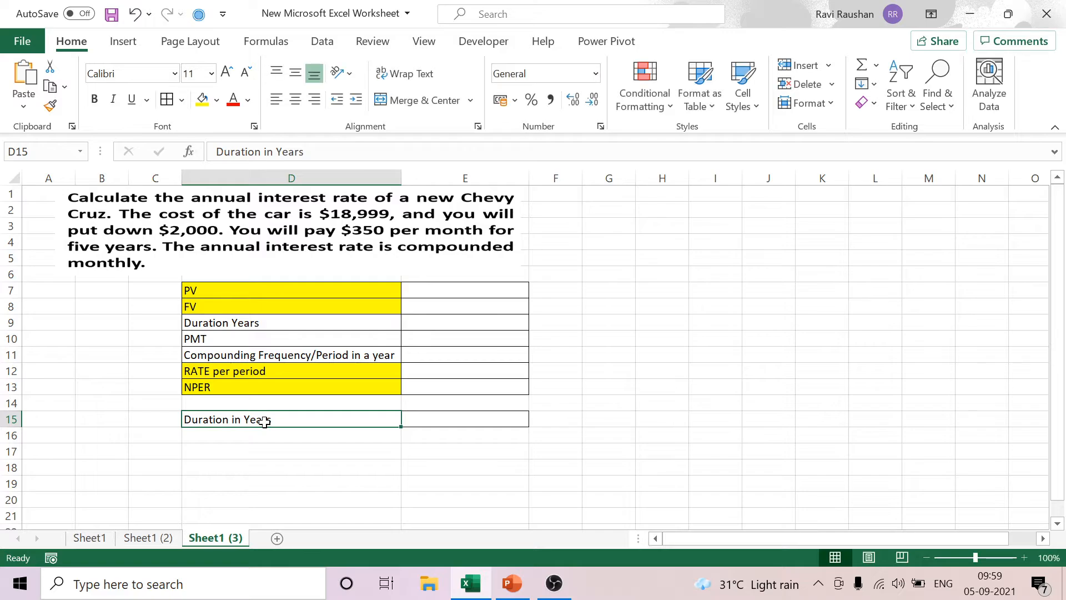
{"action": "type", "text": "Annual rate of"}
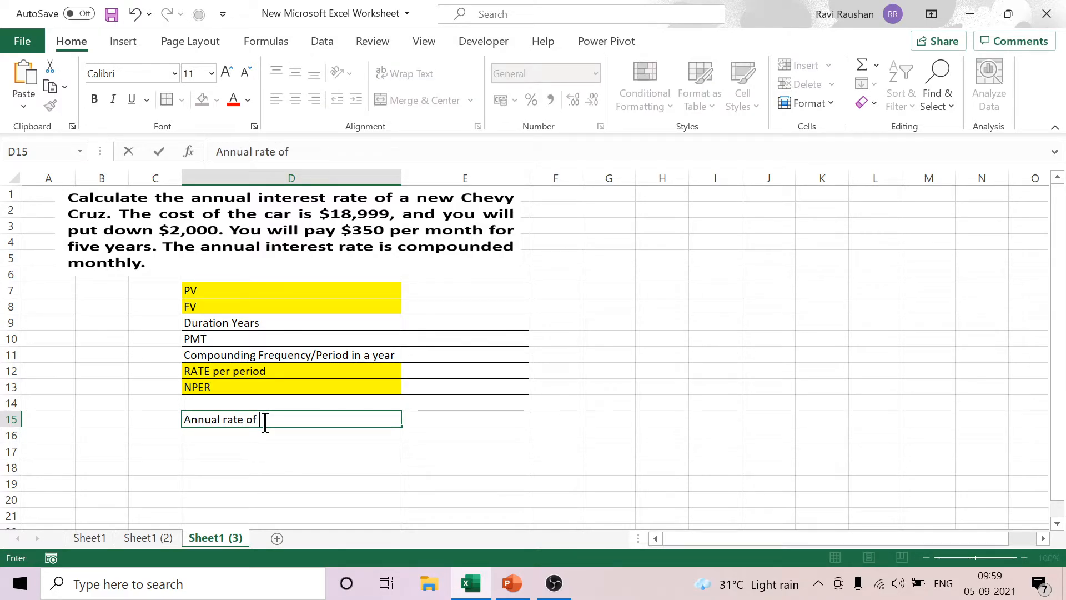
{"action": "type", "text": " Interest"}
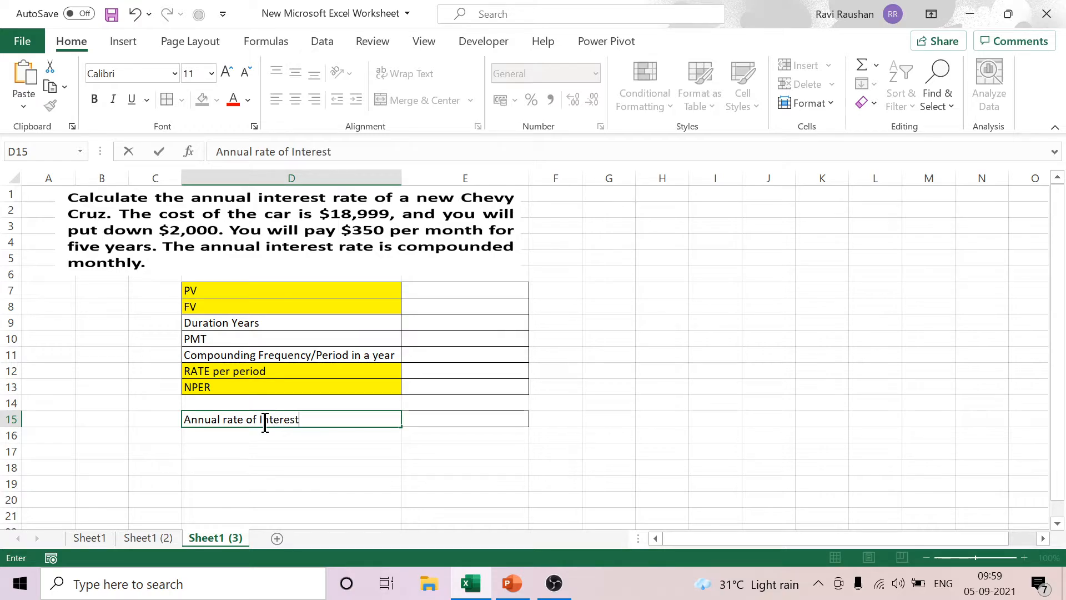
{"action": "left_click", "coordinate": [773, 370]}
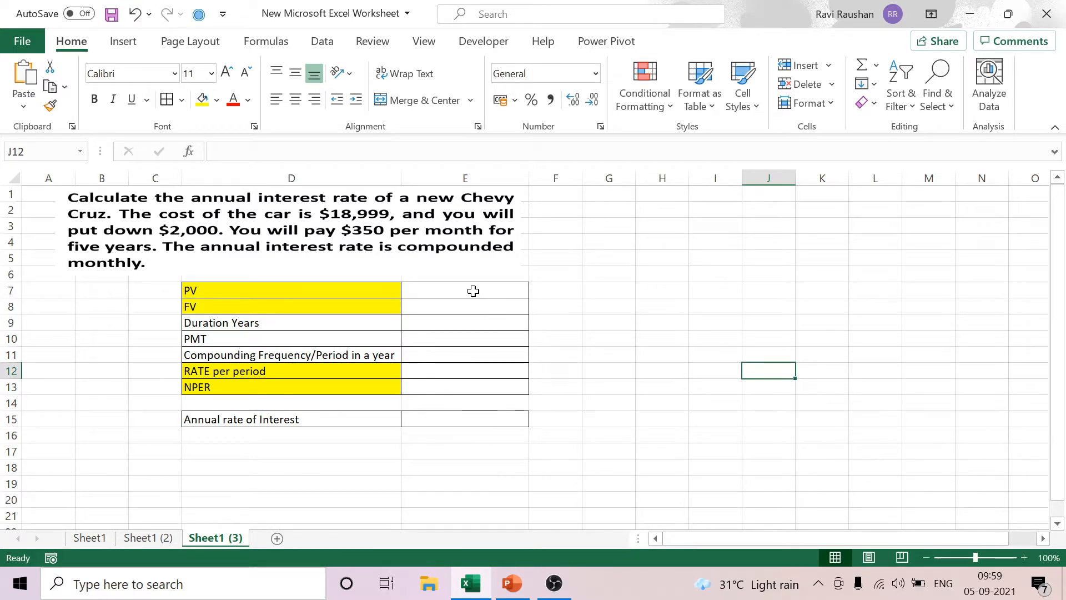
Enter 16999 as the PV in cell E7 and 0 as the FV in cell E8
{"action": "left_click", "coordinate": [474, 291]}
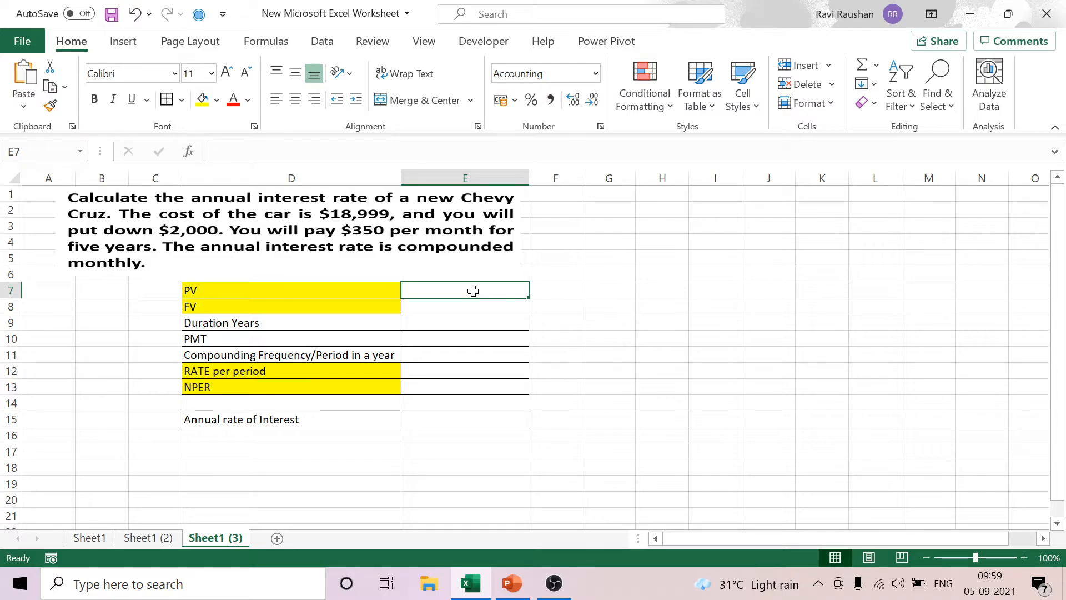
{"action": "type", "text": "16999"}
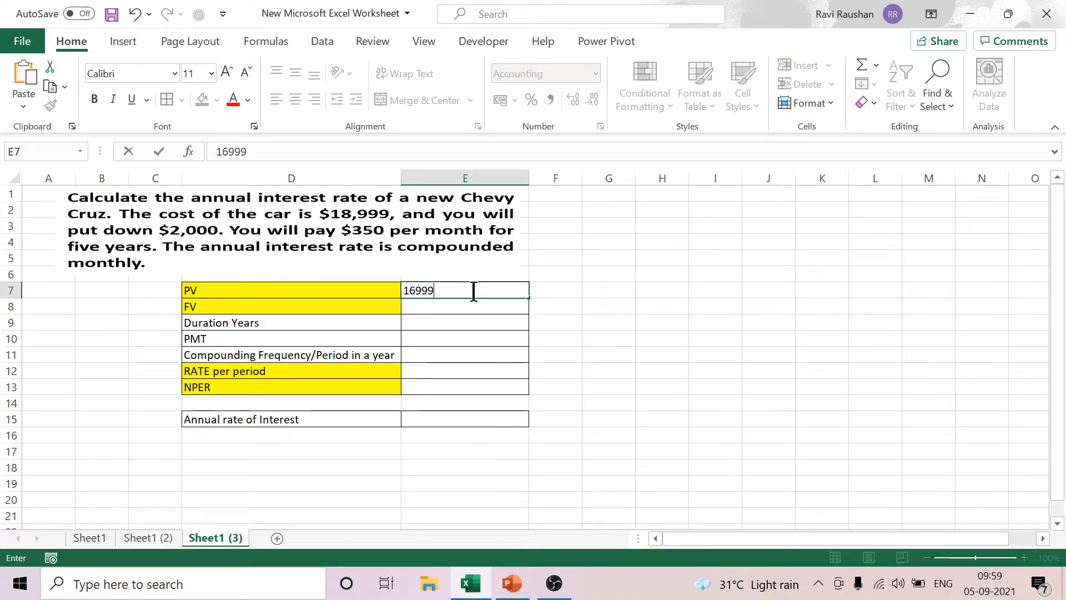
{"action": "left_click", "coordinate": [605, 366]}
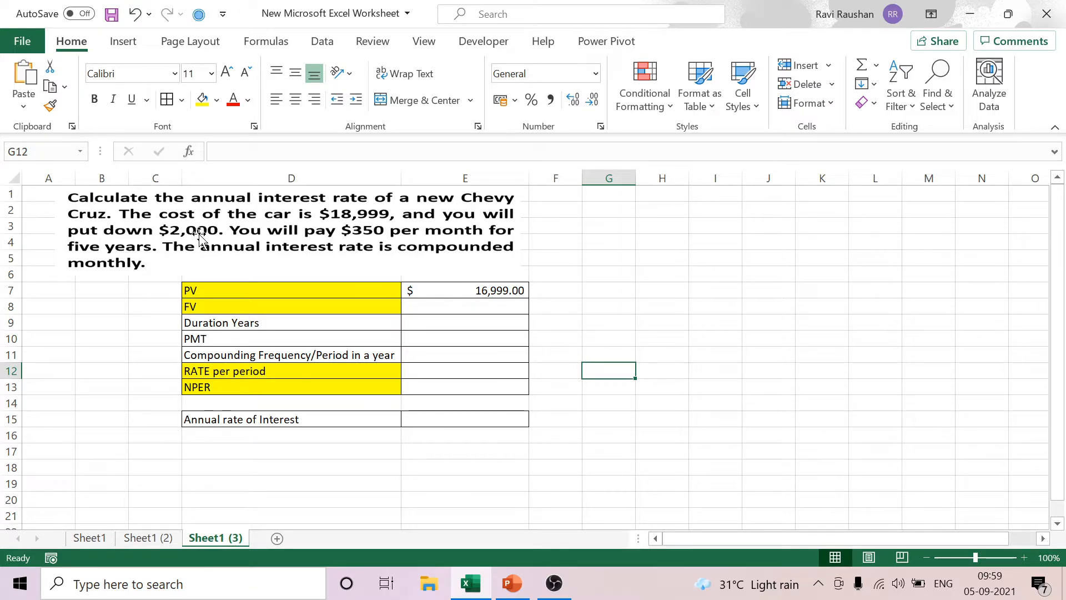
{"action": "left_click", "coordinate": [481, 302]}
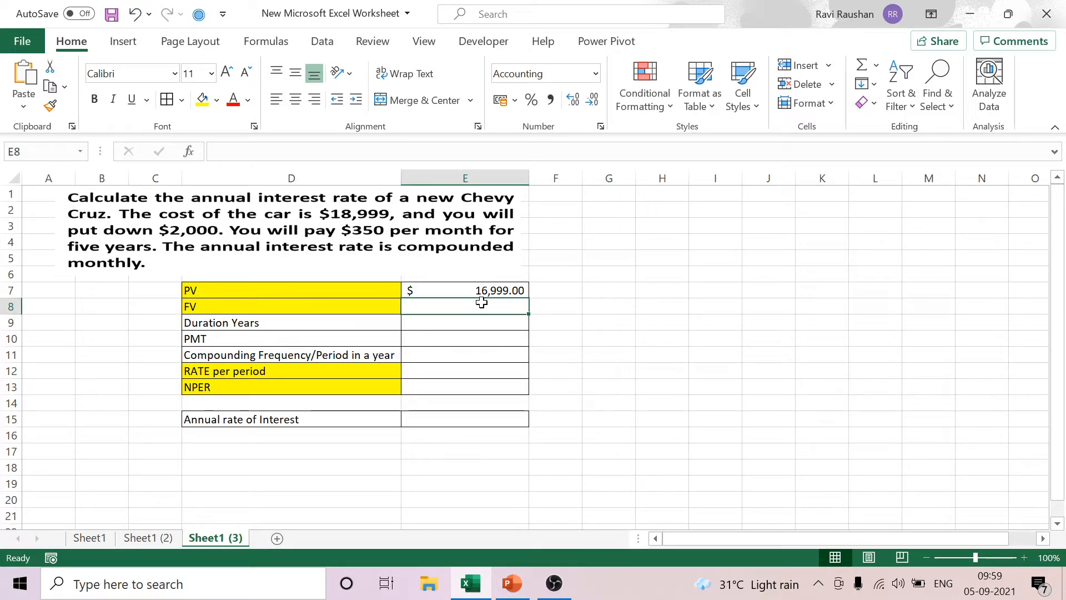
{"action": "type", "text": "0"}
{"action": "left_click", "coordinate": [667, 403]}
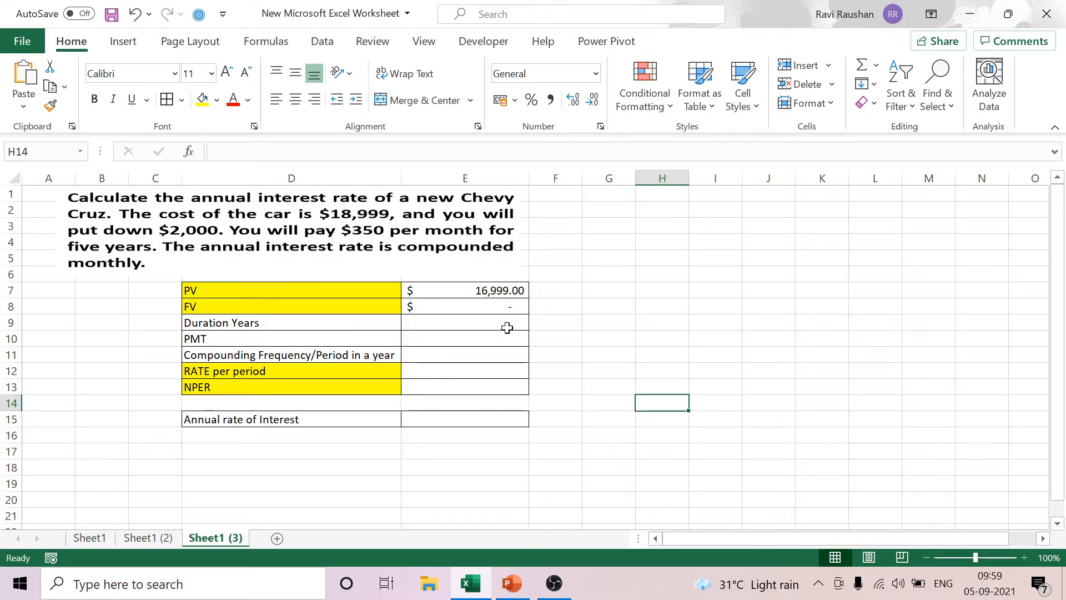
{"action": "left_click", "coordinate": [507, 328]}
{"action": "type", "text": "5"}
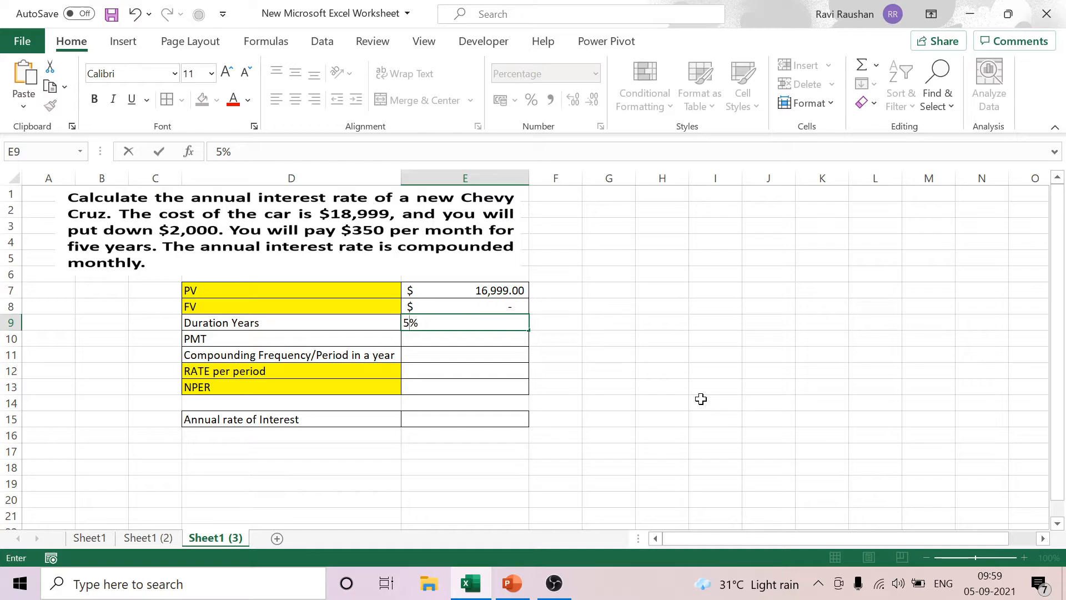
{"action": "left_click", "coordinate": [700, 399]}
Format cell E9 with the Number category and enter 5 as the duration in years
{"action": "right_click", "coordinate": [504, 325]}
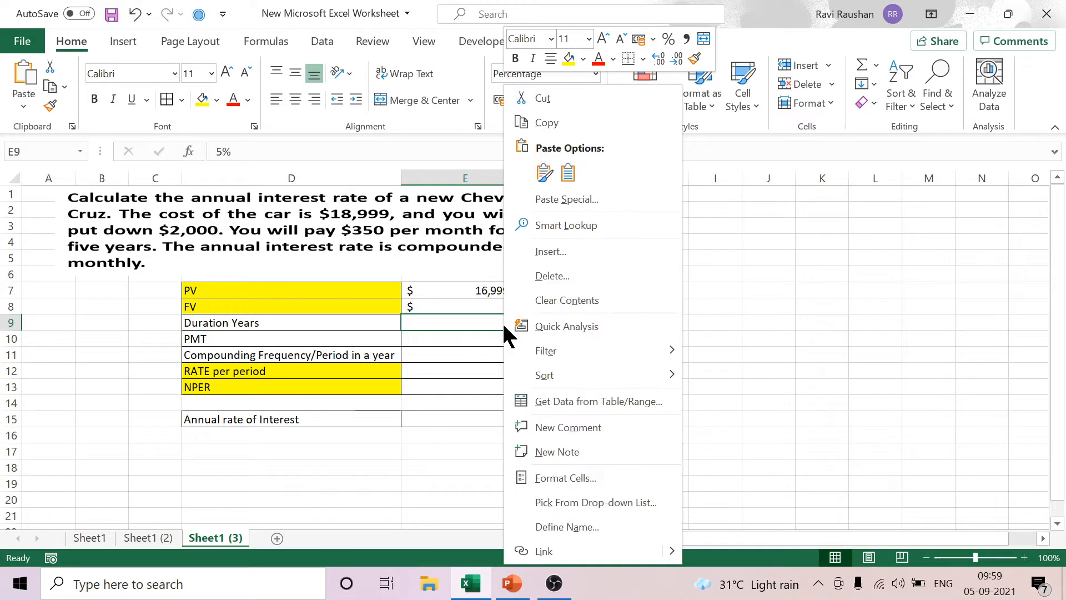
{"action": "left_click", "coordinate": [590, 478]}
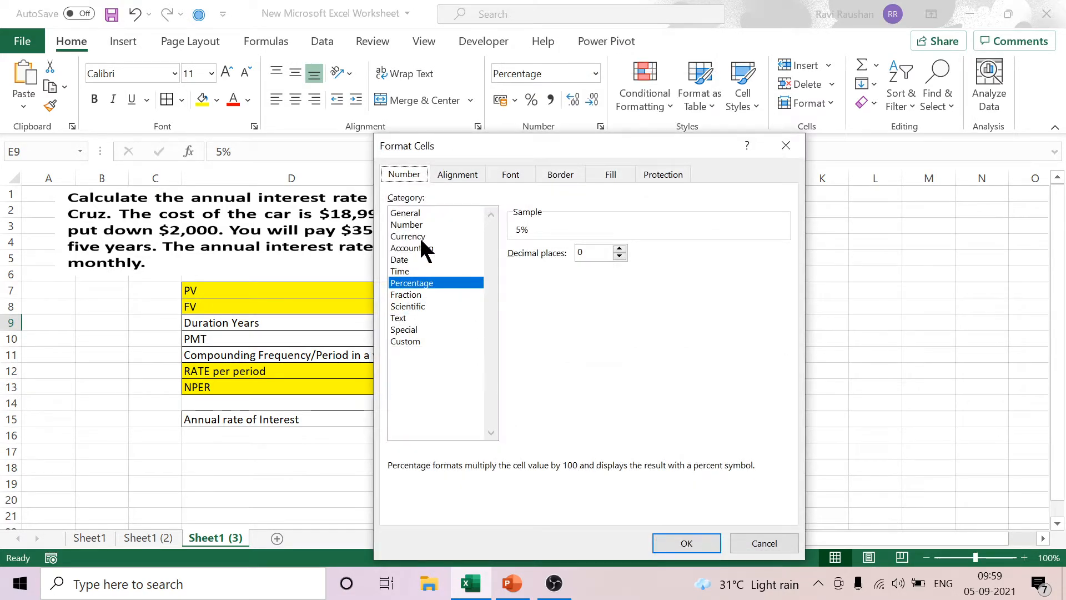
{"action": "left_click", "coordinate": [411, 224]}
{"action": "left_click", "coordinate": [687, 543]}
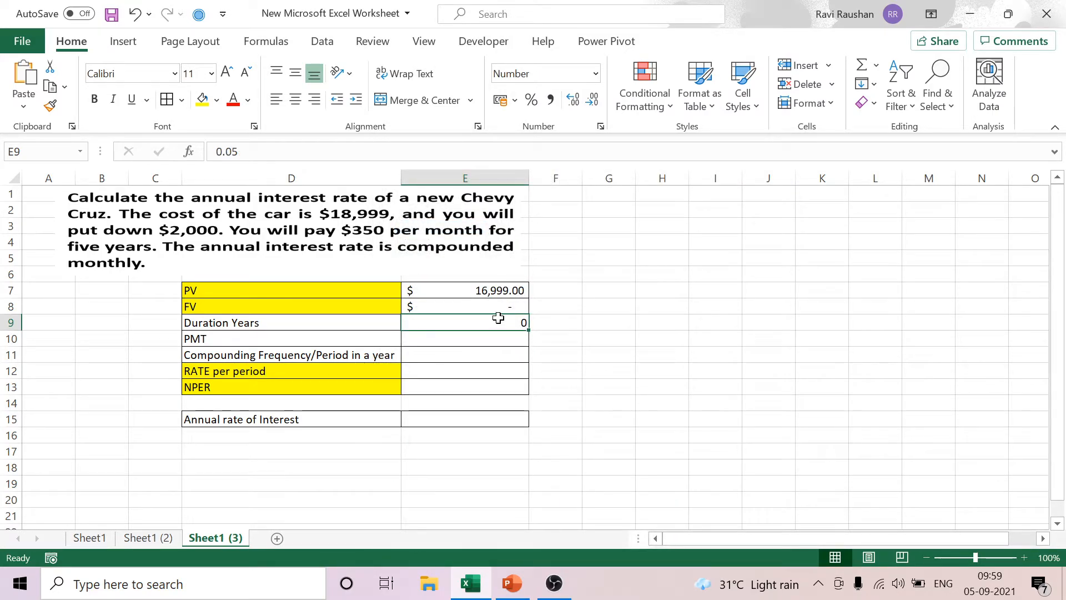
{"action": "type", "text": "5"}
{"action": "left_click", "coordinate": [714, 417]}
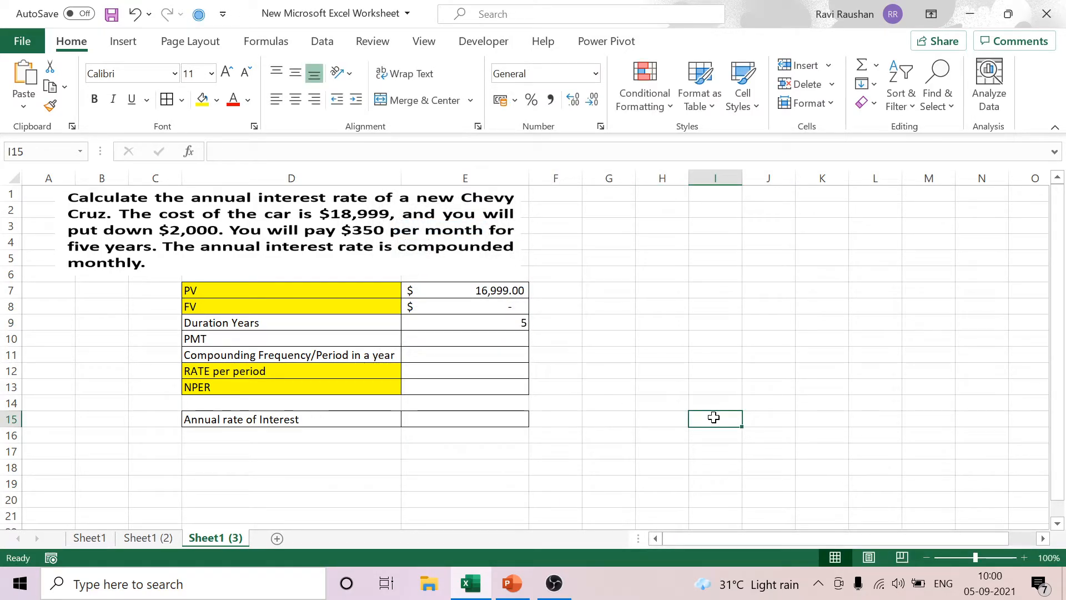
Enter 350 as the PMT in cell E10 and add the note "outflow" in cell G10
{"action": "left_click", "coordinate": [476, 339]}
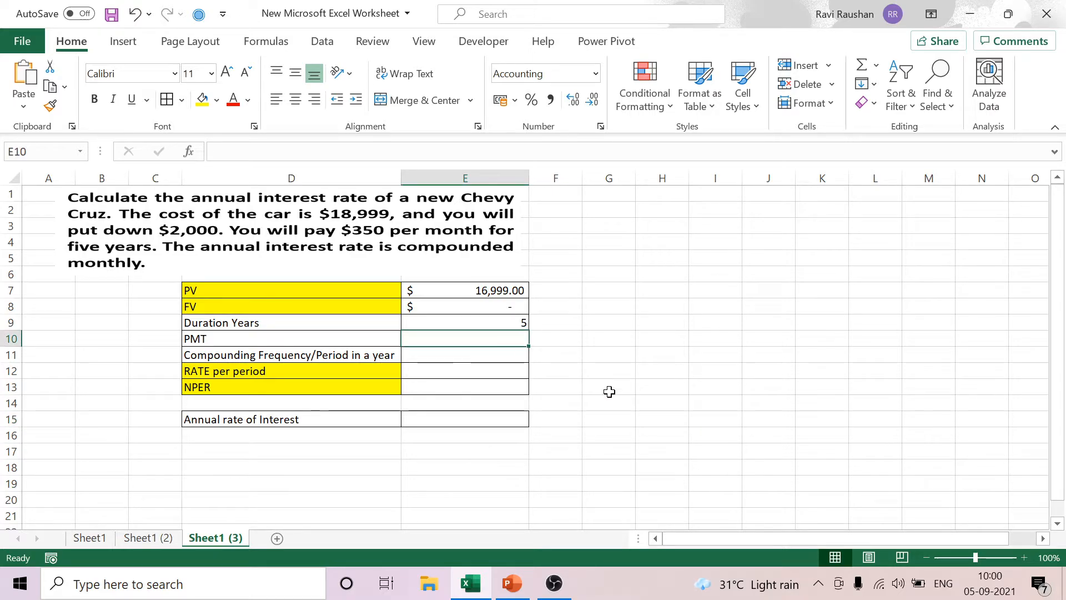
{"action": "type", "text": "35"}
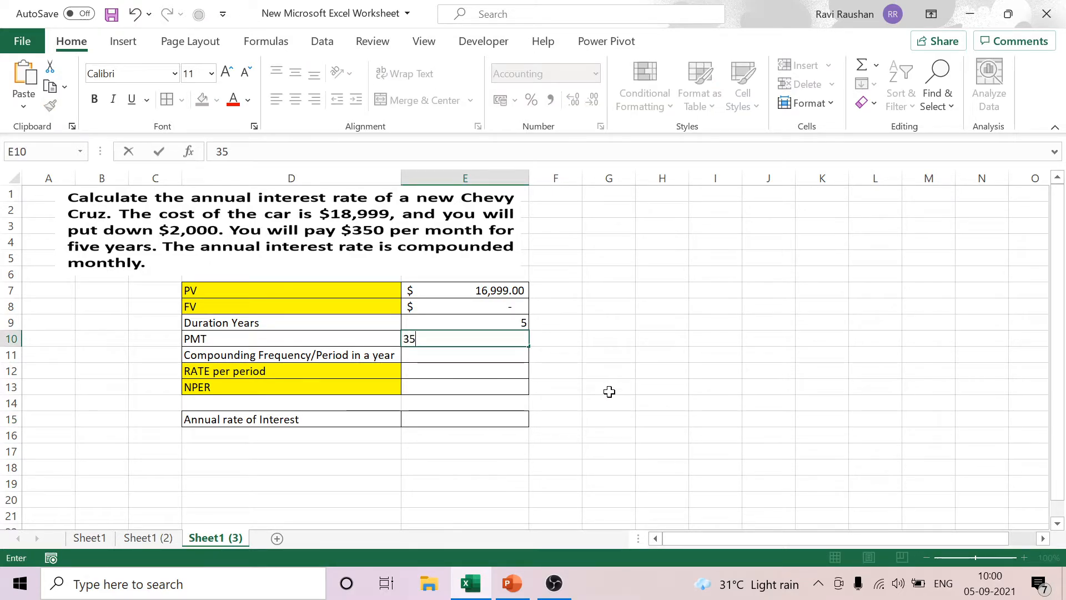
{"action": "type", "text": "0"}
{"action": "left_click", "coordinate": [672, 425]}
{"action": "left_click", "coordinate": [622, 340]}
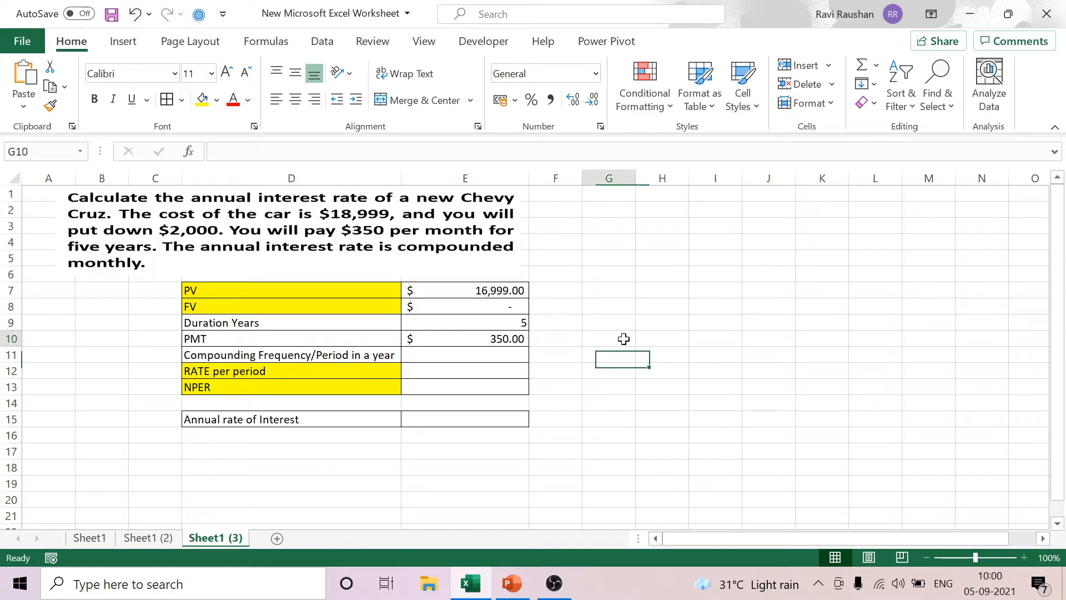
{"action": "type", "text": "o"}
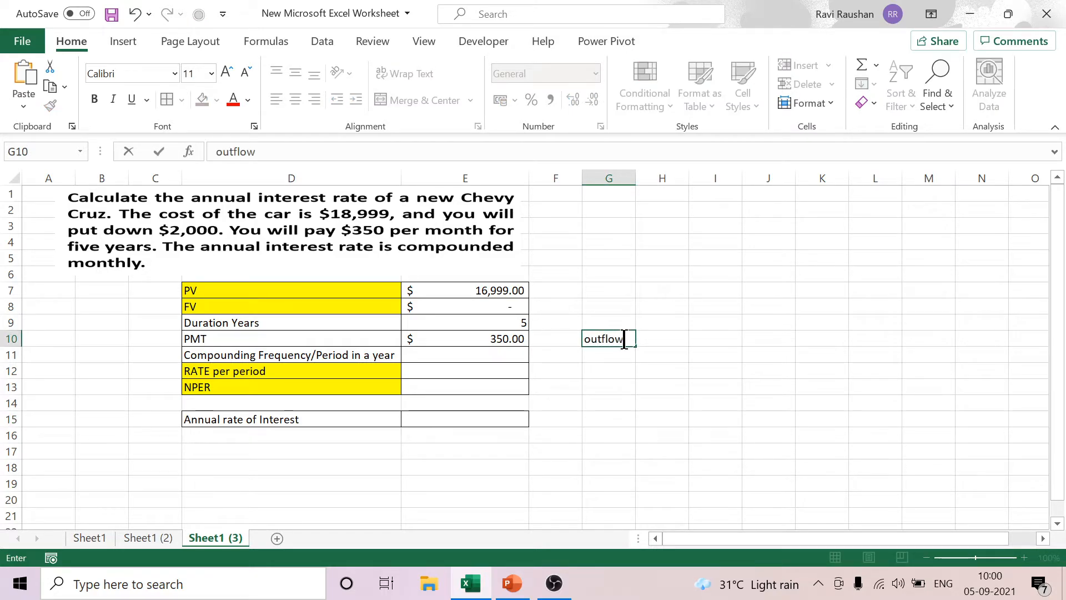
{"action": "type", "text": "utflow"}
{"action": "left_click", "coordinate": [643, 418]}
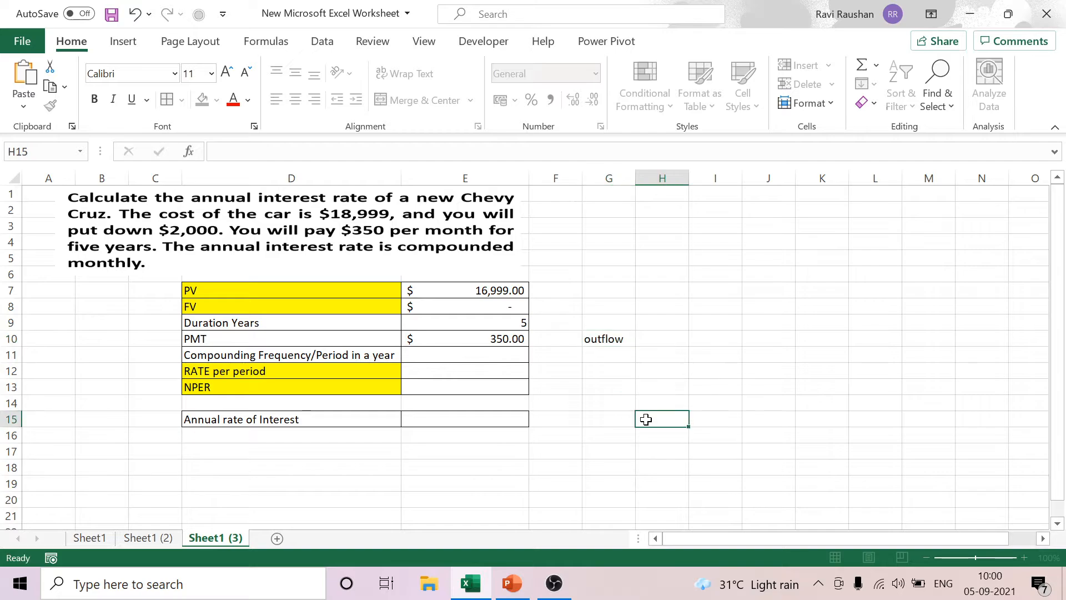
Enter 12 as the compounding frequency in cell E11 and put a "?" placeholder in the RATE per period cell E12
{"action": "left_click", "coordinate": [506, 357]}
{"action": "type", "text": "12"}
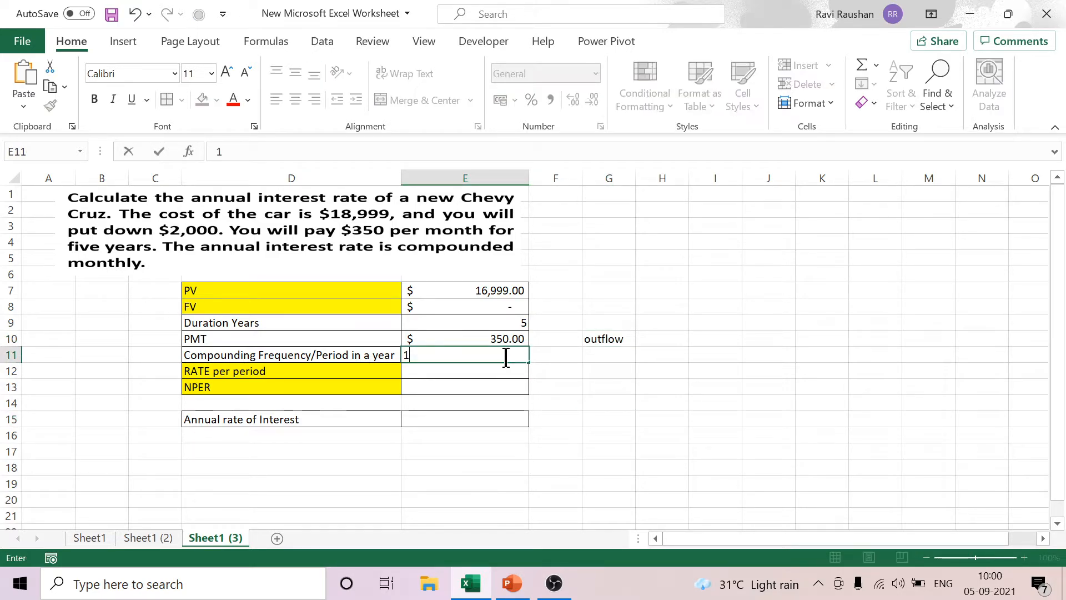
{"action": "left_click", "coordinate": [679, 425]}
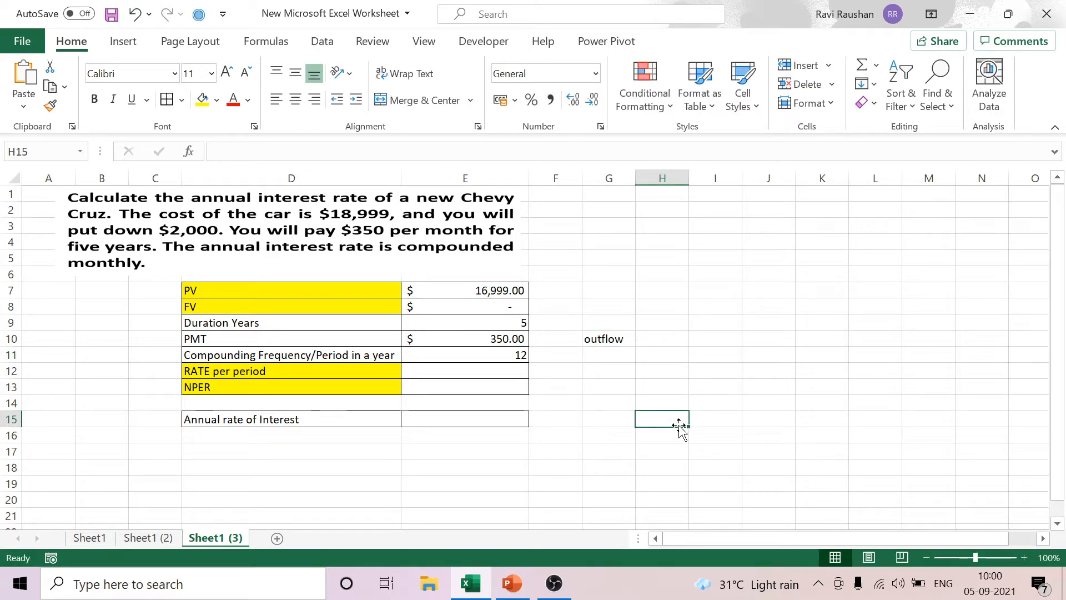
{"action": "left_click", "coordinate": [475, 371]}
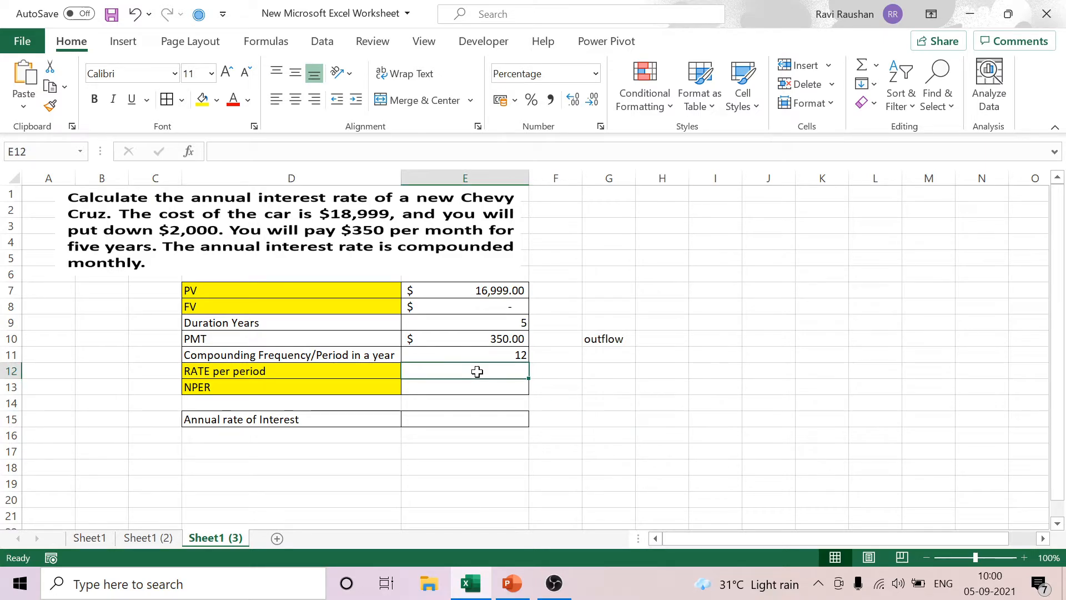
{"action": "type", "text": "?"}
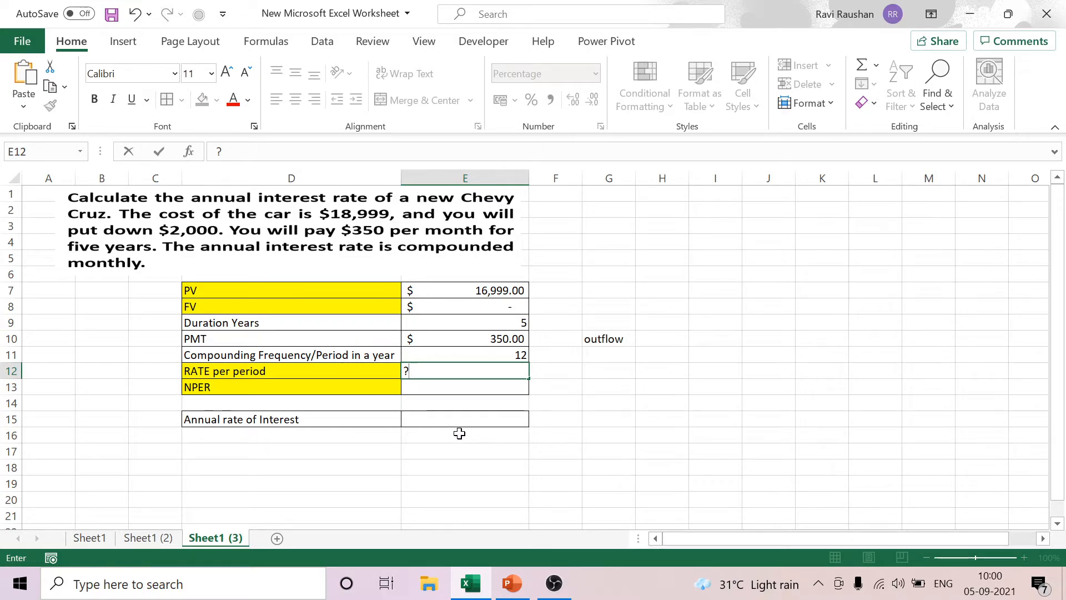
Calculate NPER in cell E13 with the formula =E9*E11
{"action": "left_click", "coordinate": [426, 389]}
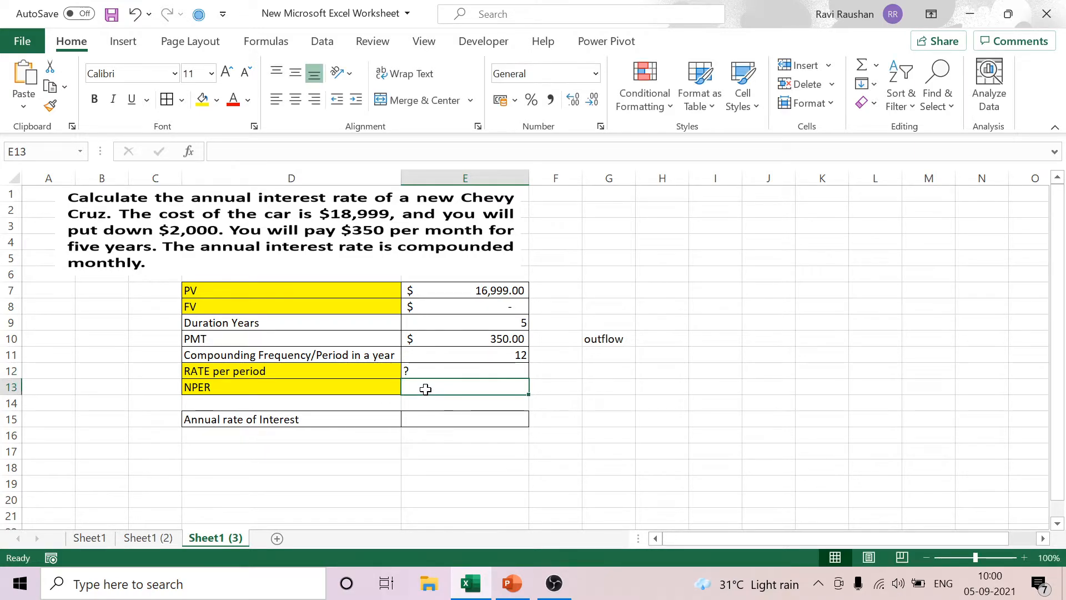
{"action": "type", "text": "="}
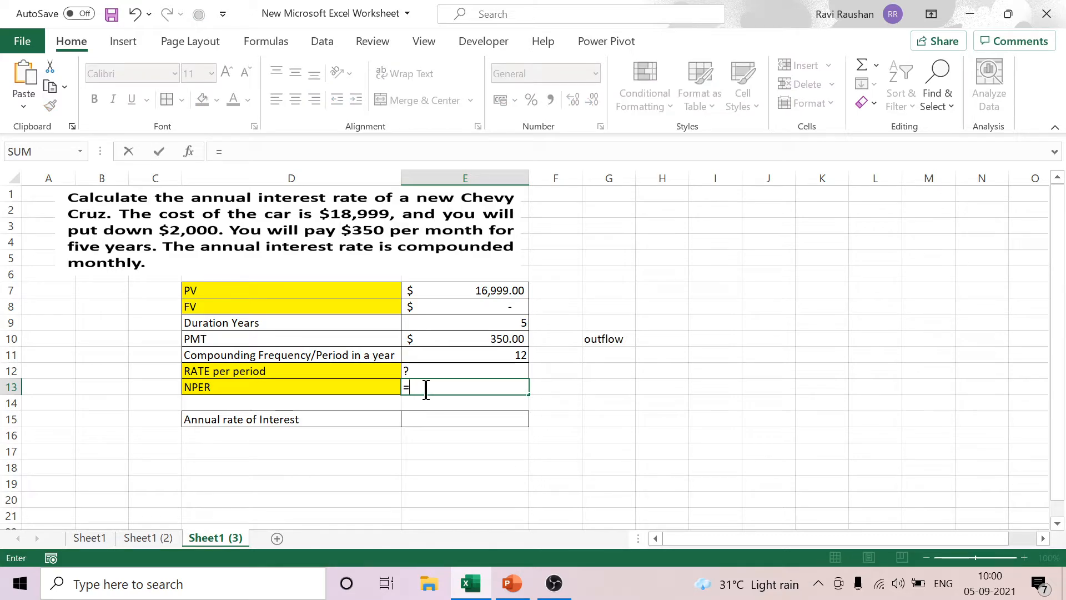
{"action": "left_click", "coordinate": [485, 322]}
{"action": "type", "text": "*"}
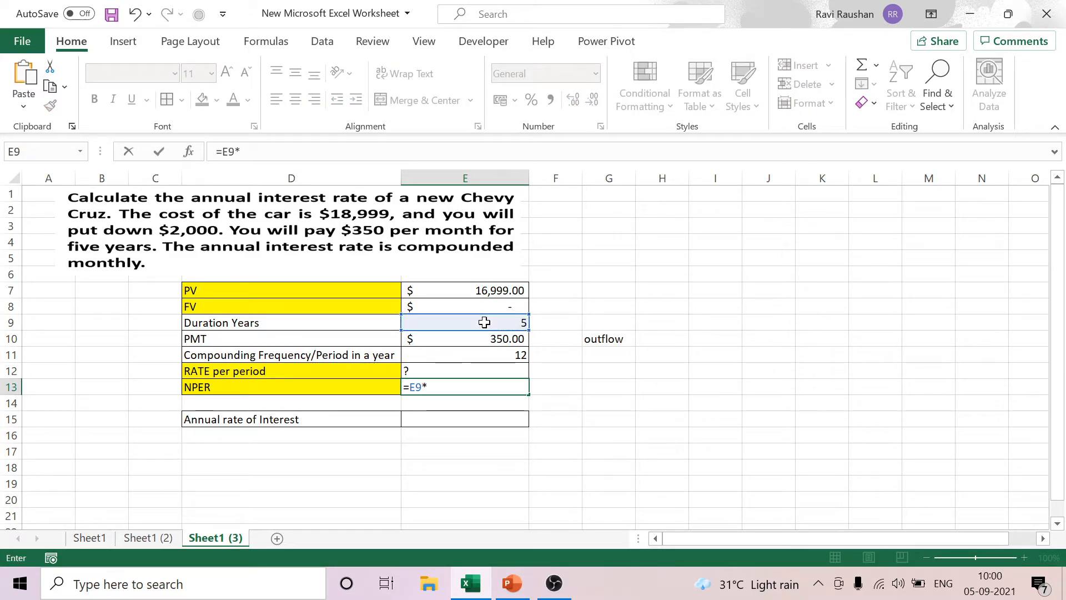
{"action": "left_click", "coordinate": [501, 355]}
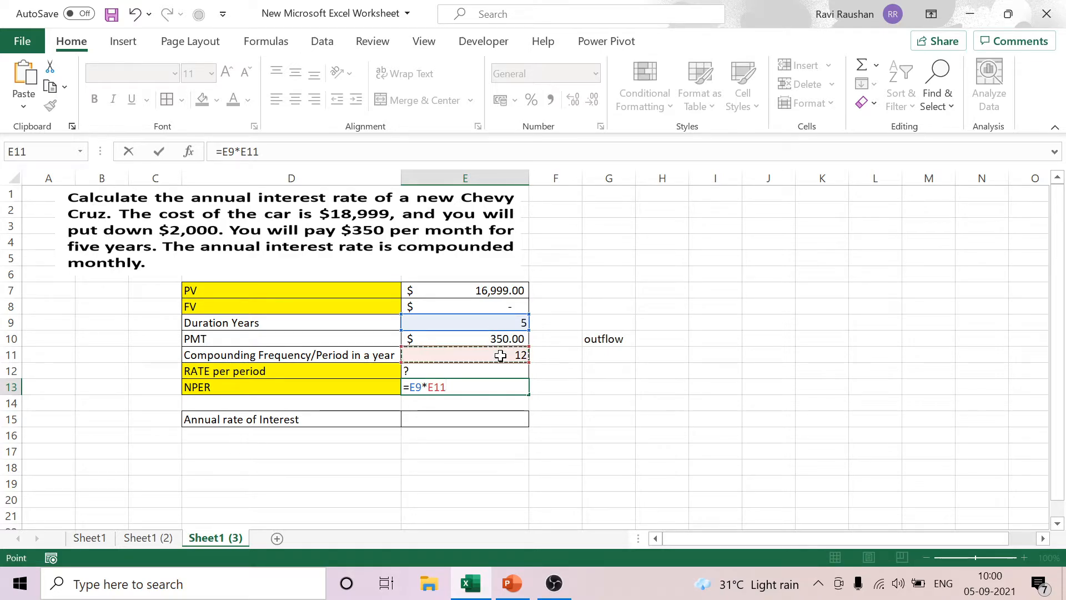
{"action": "key", "text": "Return"}
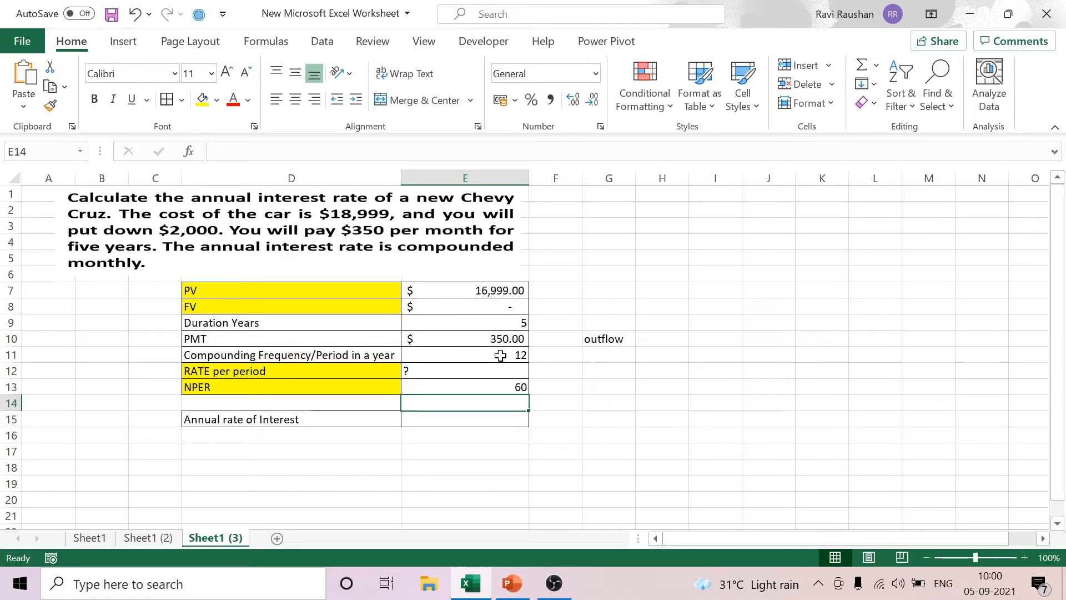
Calculate the RATE per period in cell E12 with the formula =RATE(E13,-E10,E7)
{"action": "left_click", "coordinate": [433, 371]}
{"action": "type", "text": "=rate"}
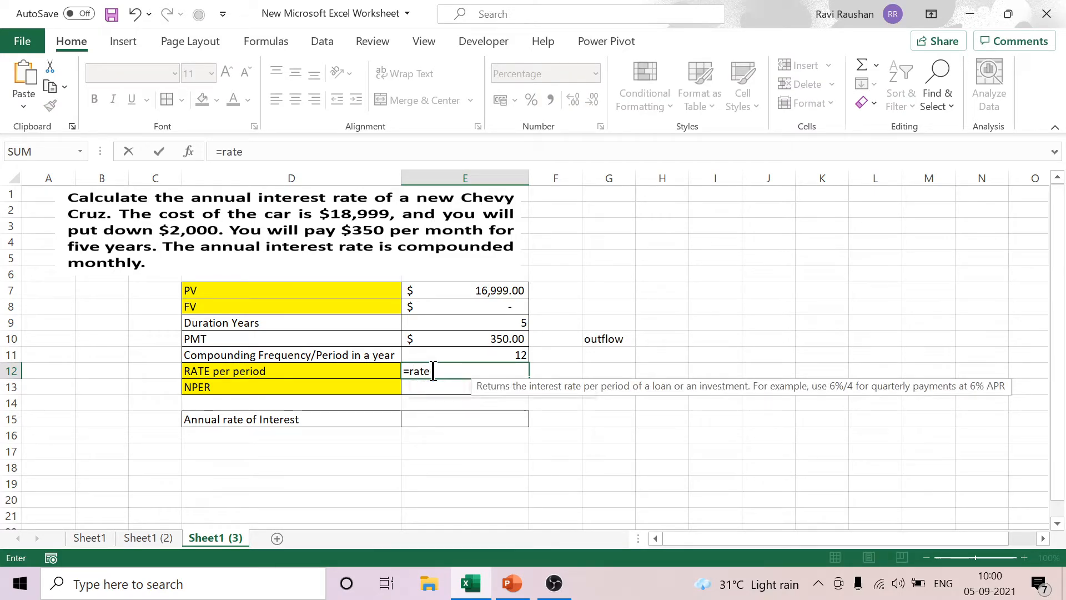
{"action": "type", "text": "("}
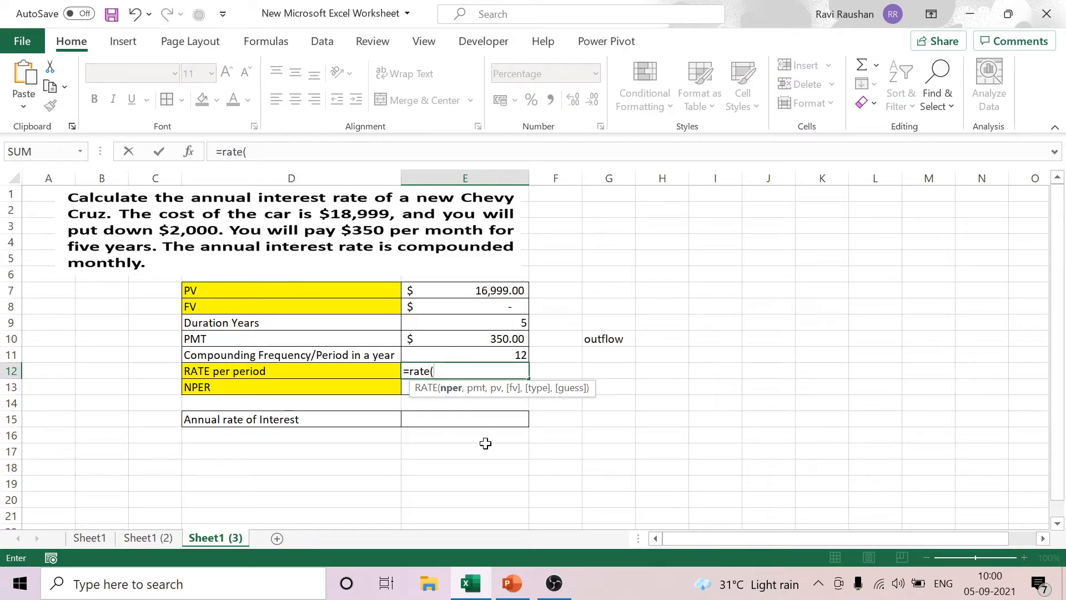
{"action": "left_click", "coordinate": [406, 385]}
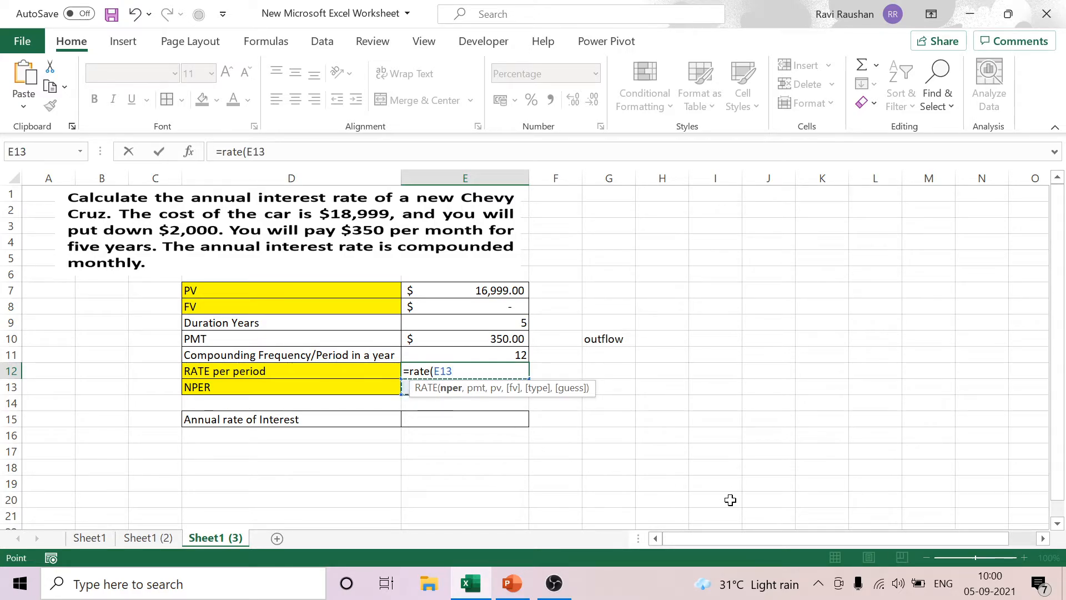
{"action": "type", "text": ",-"}
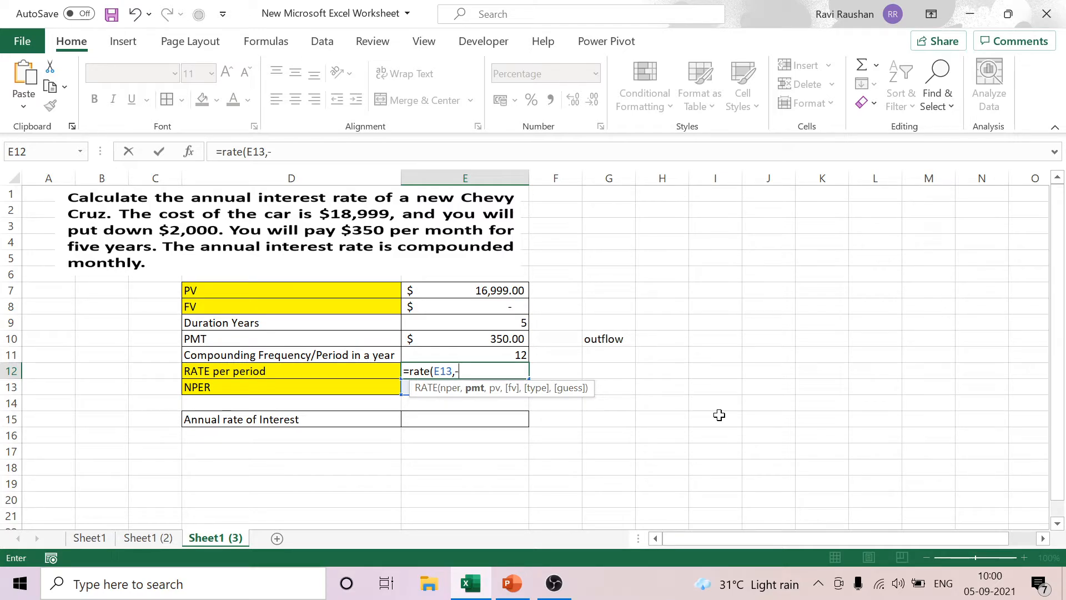
{"action": "left_click", "coordinate": [503, 340]}
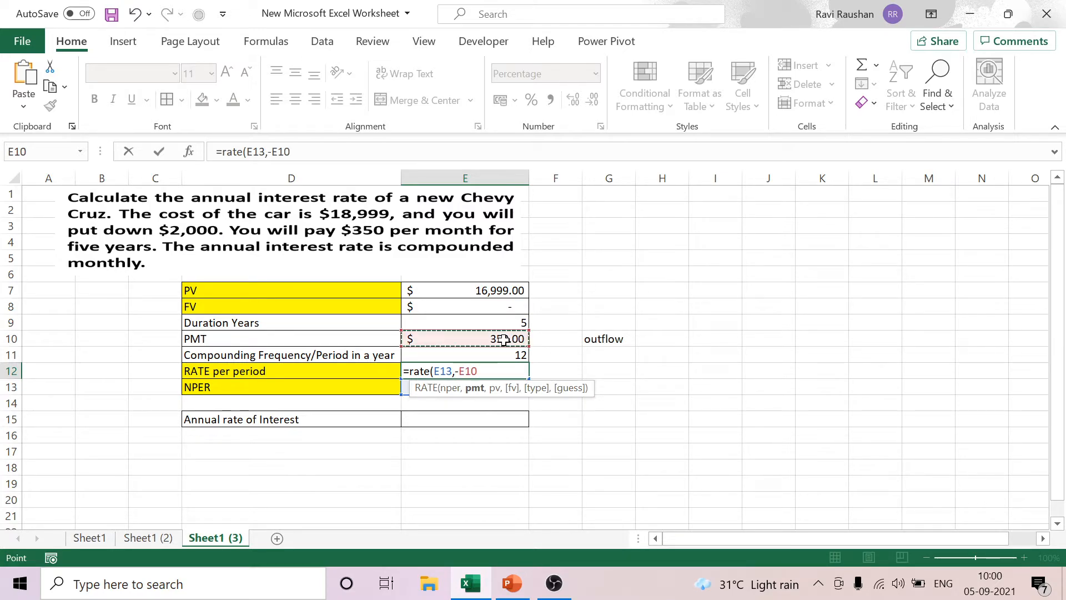
{"action": "type", "text": ","}
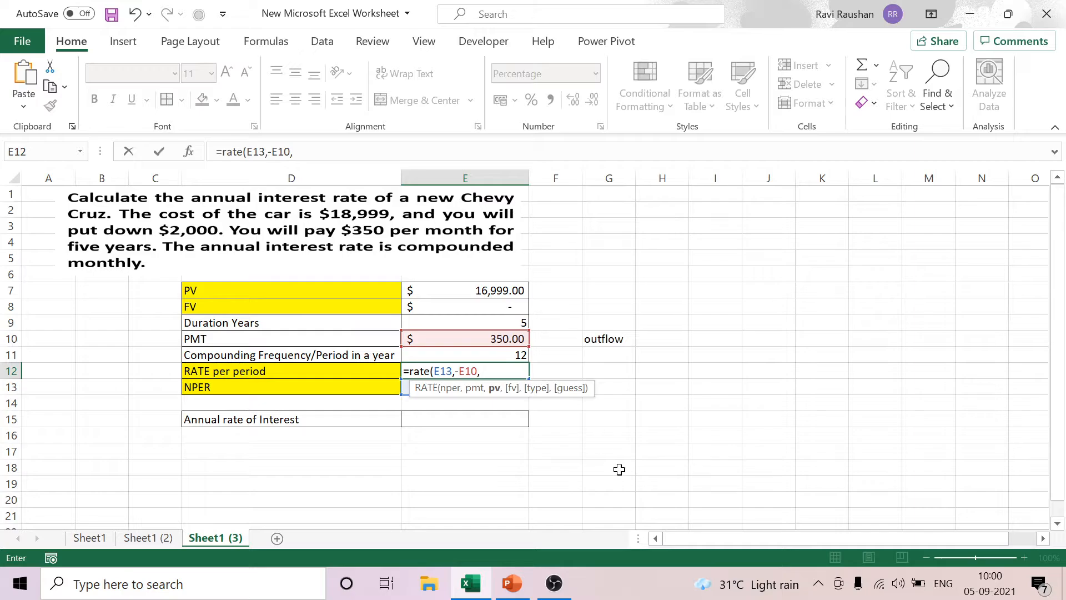
{"action": "left_click", "coordinate": [500, 290]}
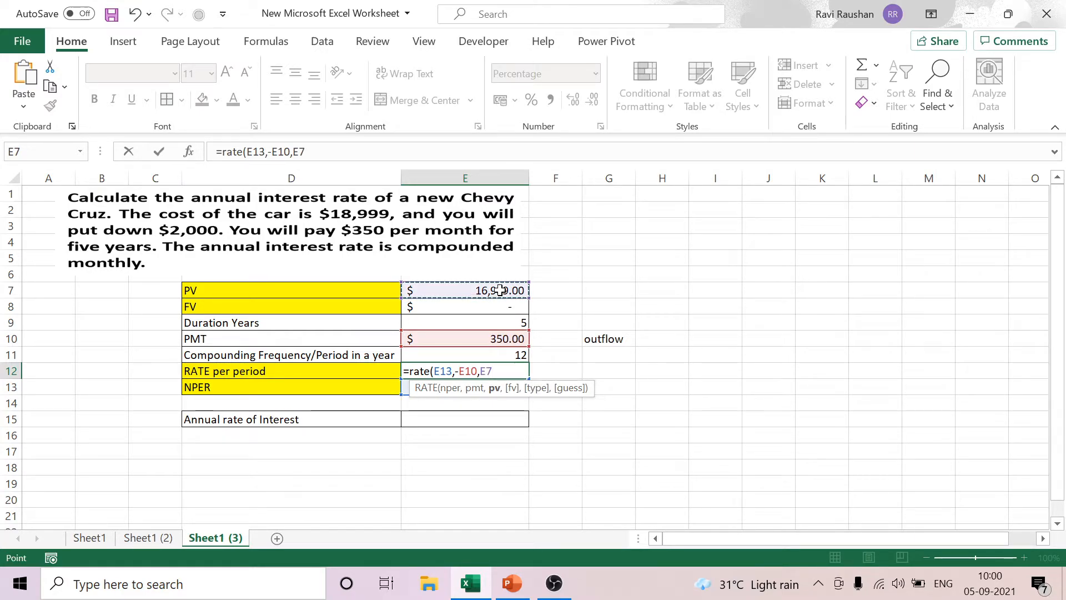
{"action": "type", "text": ")"}
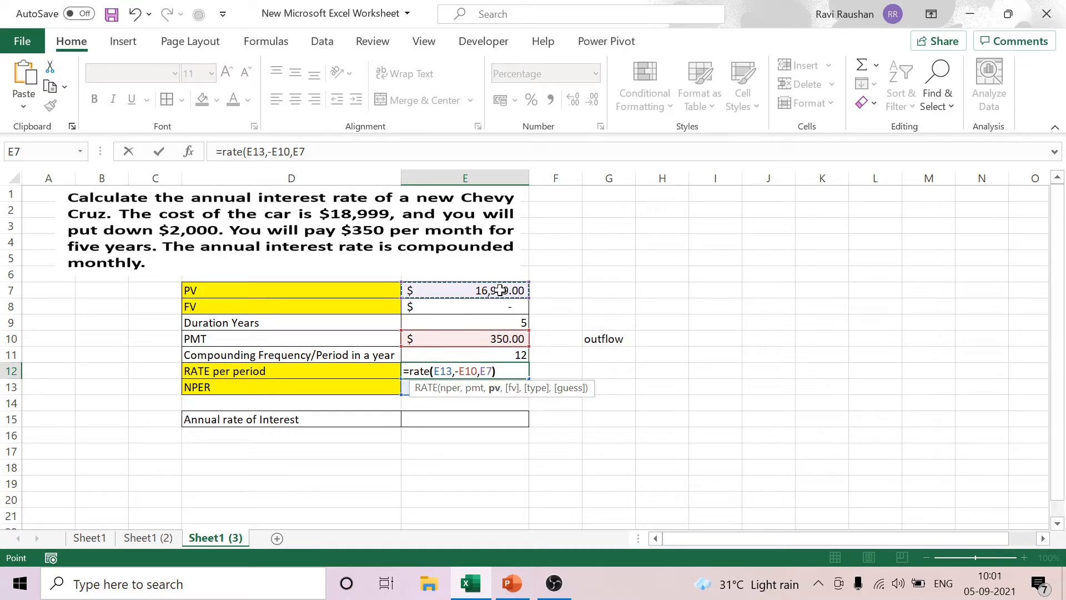
{"action": "key", "text": "Return"}
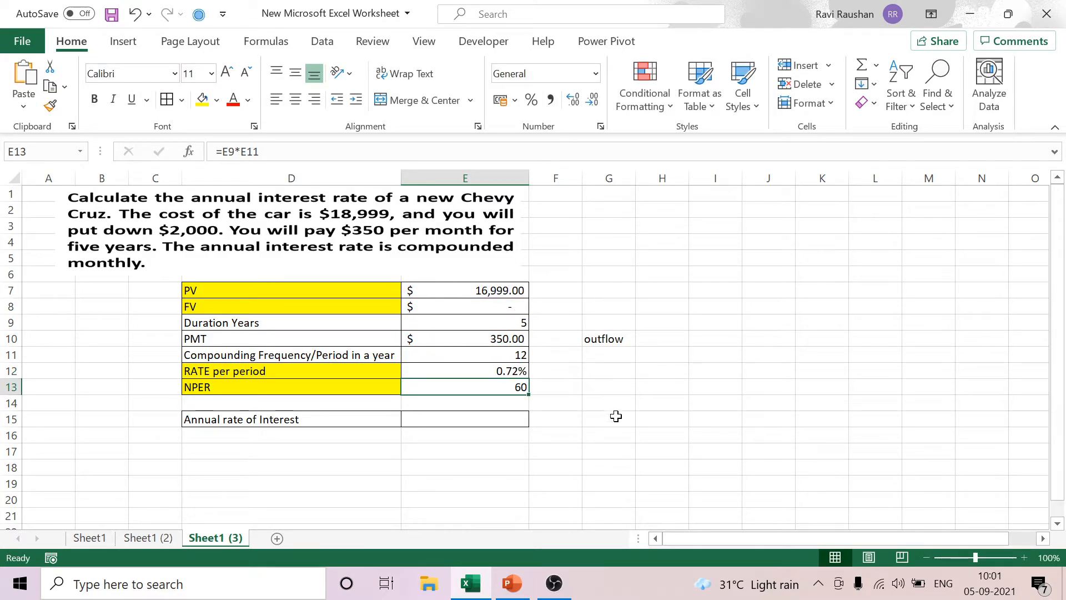
{"action": "left_click", "coordinate": [499, 372]}
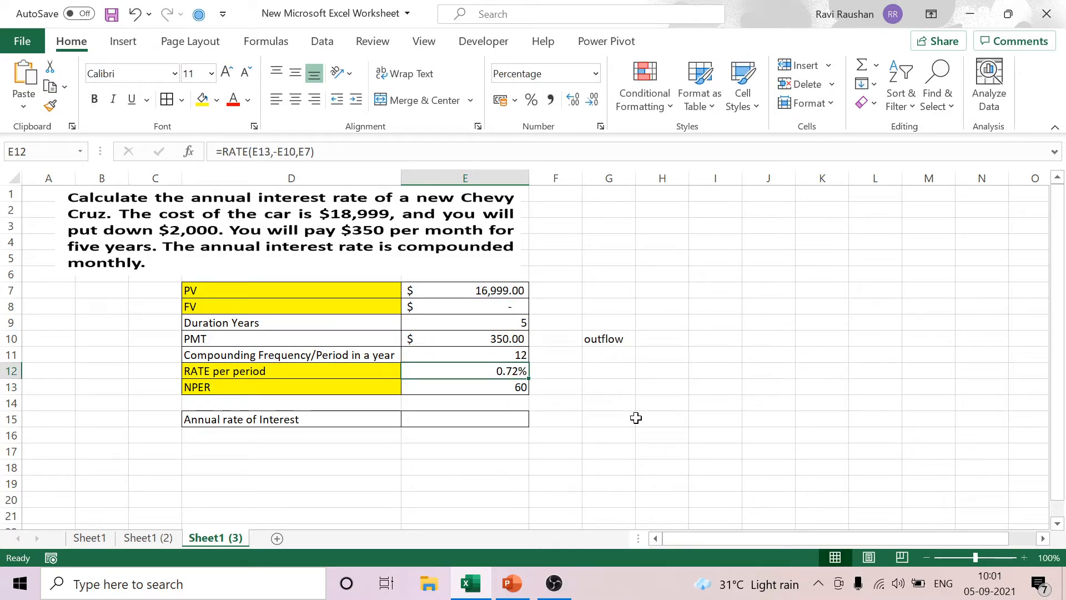
Calculate the annual rate of interest in cell E15 with the formula =E12*E11
{"action": "left_click", "coordinate": [460, 420]}
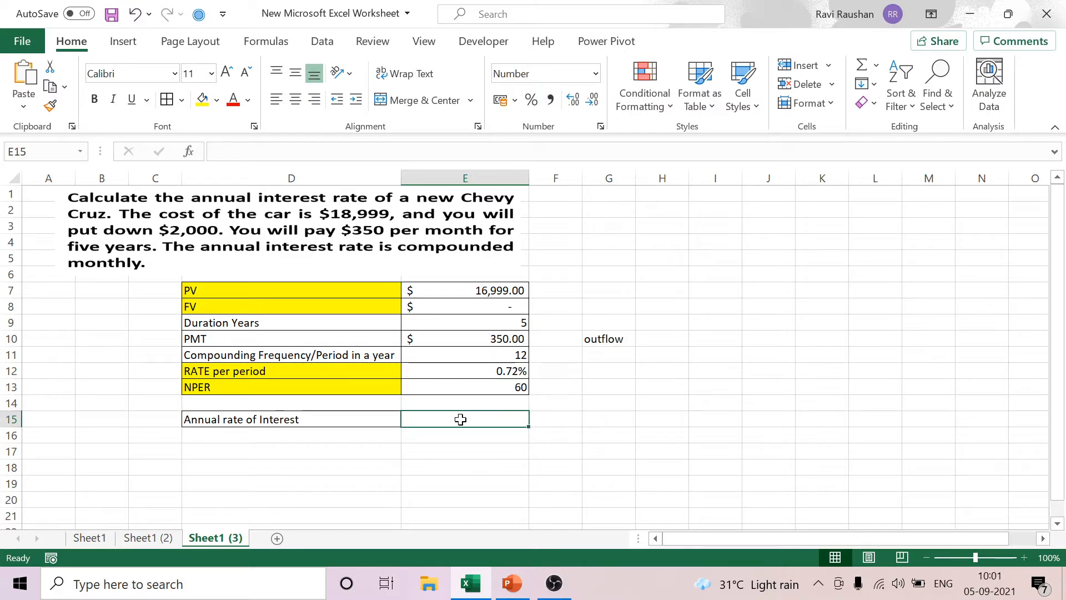
{"action": "type", "text": "="}
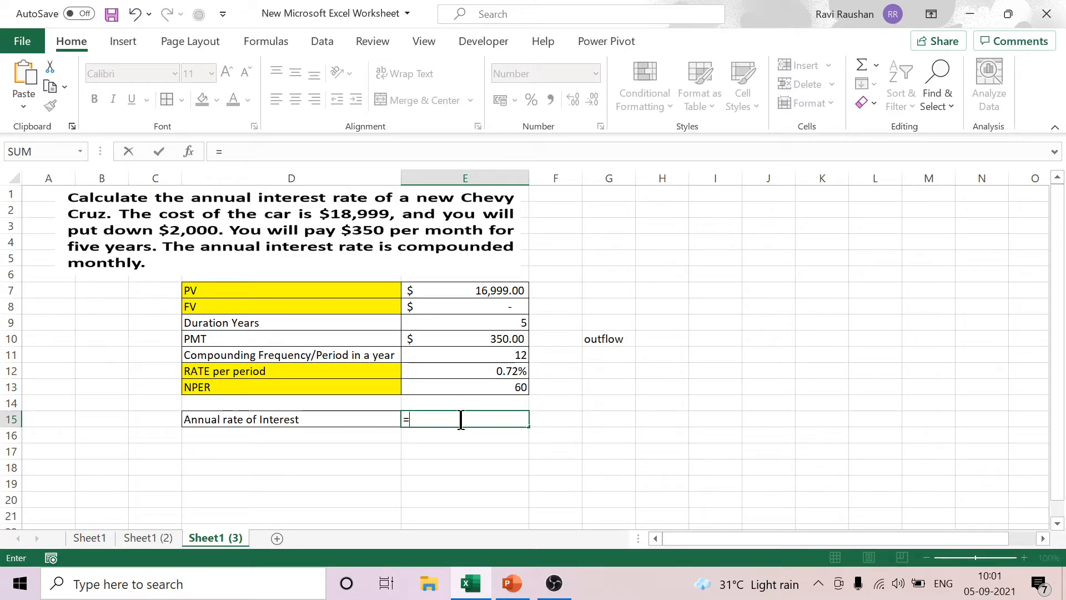
{"action": "left_click", "coordinate": [471, 374]}
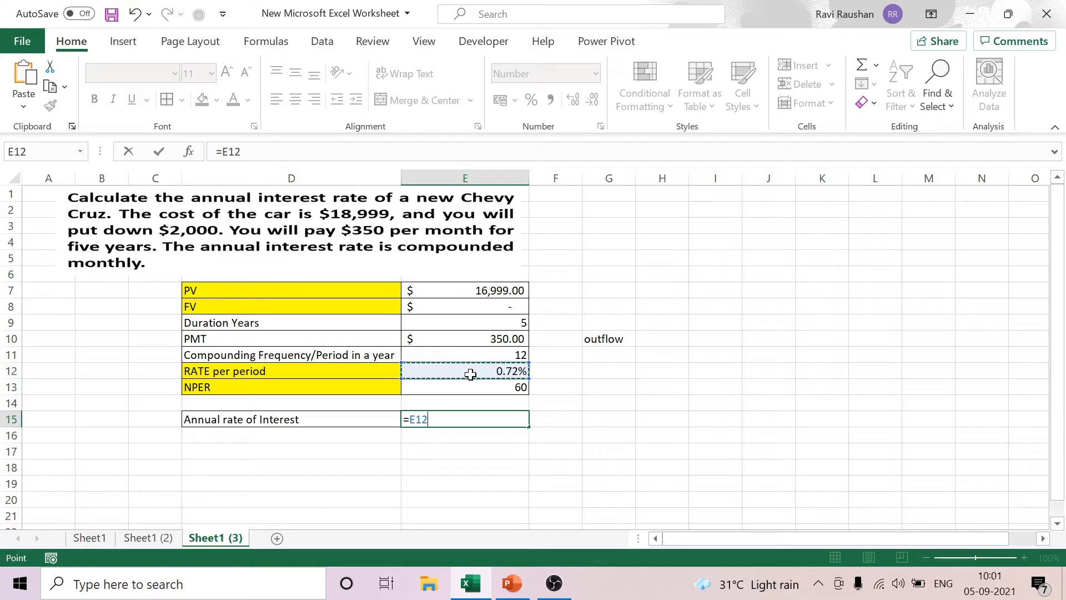
{"action": "type", "text": "*"}
{"action": "left_click", "coordinate": [472, 356]}
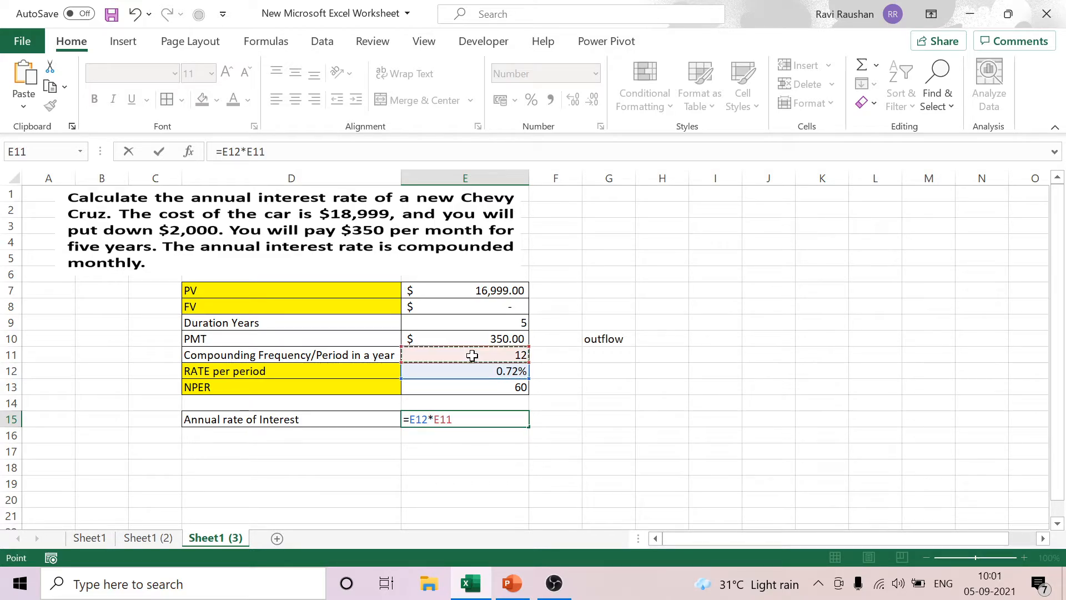
{"action": "key", "text": "Return"}
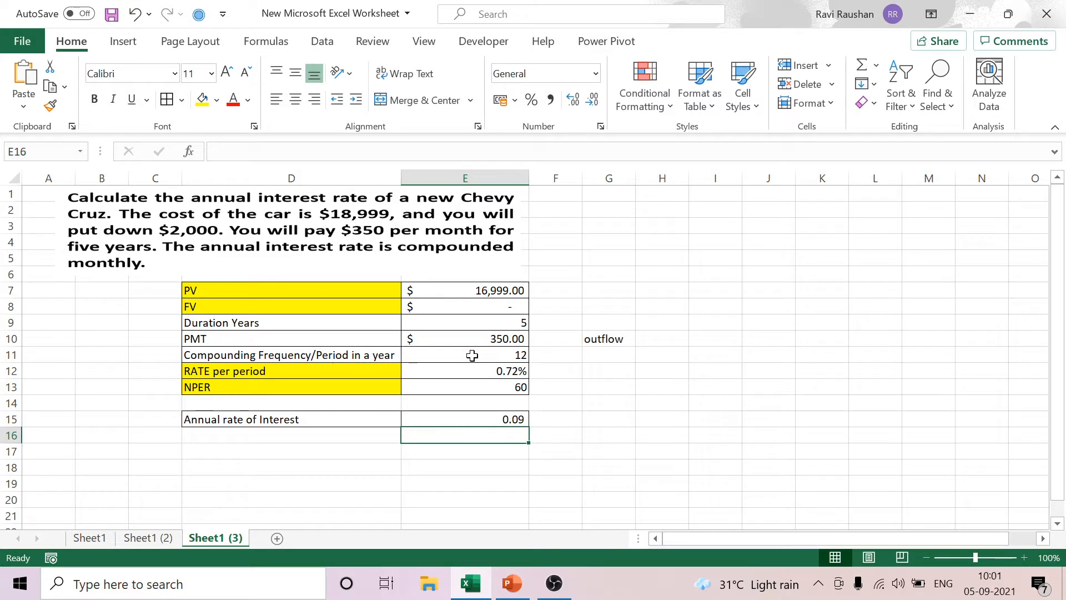
Format the annual rate of interest in cell E15 as a percentage with two decimal places
{"action": "left_click", "coordinate": [505, 420]}
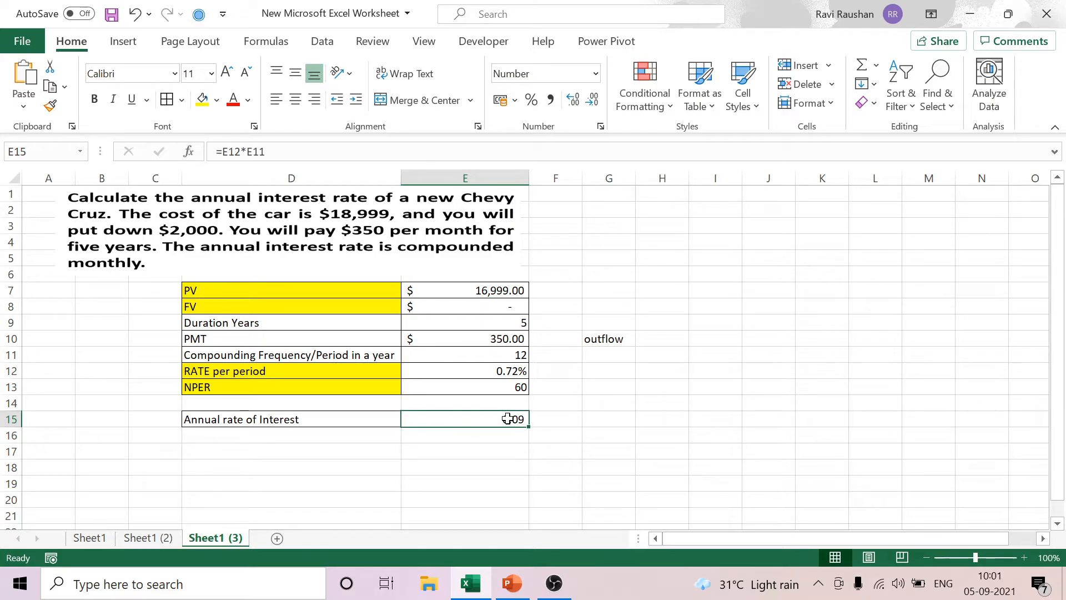
{"action": "left_click", "coordinate": [533, 99]}
{"action": "left_click", "coordinate": [718, 449]}
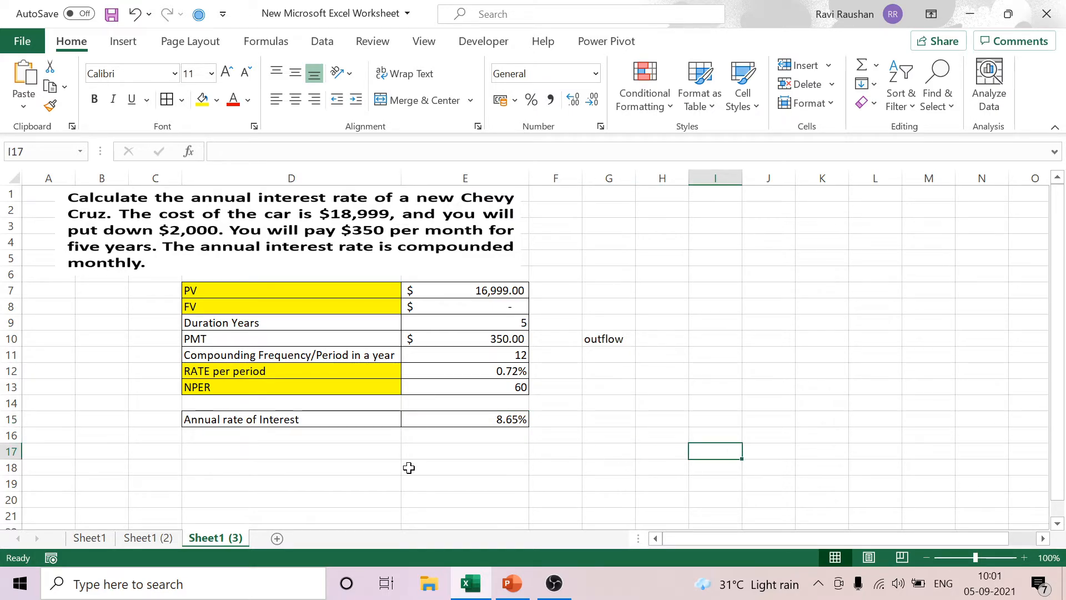
Create a copy of the Sheet1 (3) worksheet at the end of the workbook
{"action": "right_click", "coordinate": [222, 536]}
{"action": "left_click", "coordinate": [290, 376]}
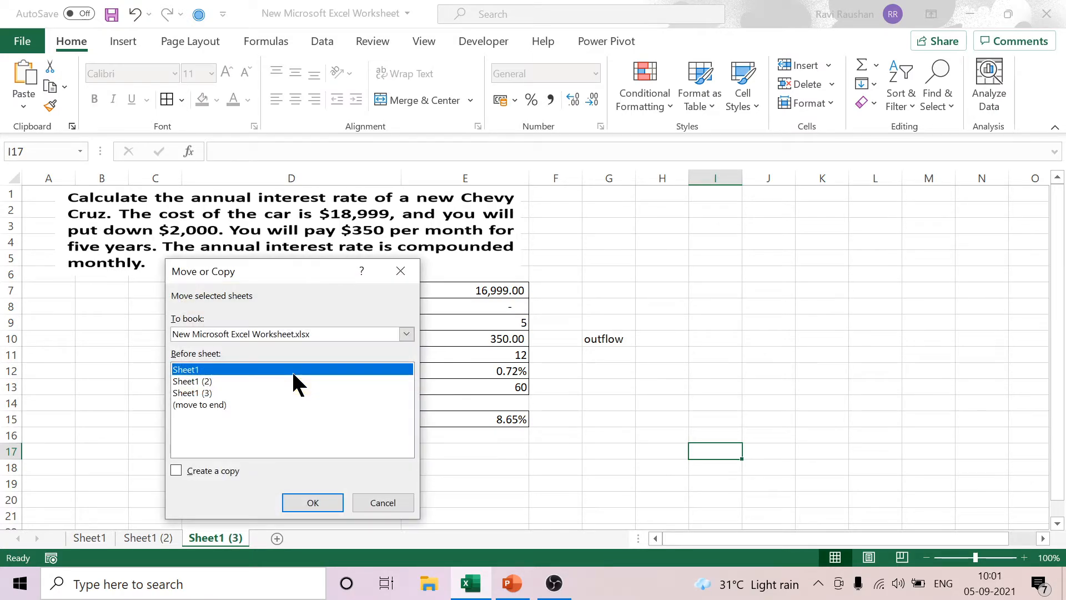
{"action": "left_click", "coordinate": [217, 405]}
{"action": "left_click", "coordinate": [176, 470]}
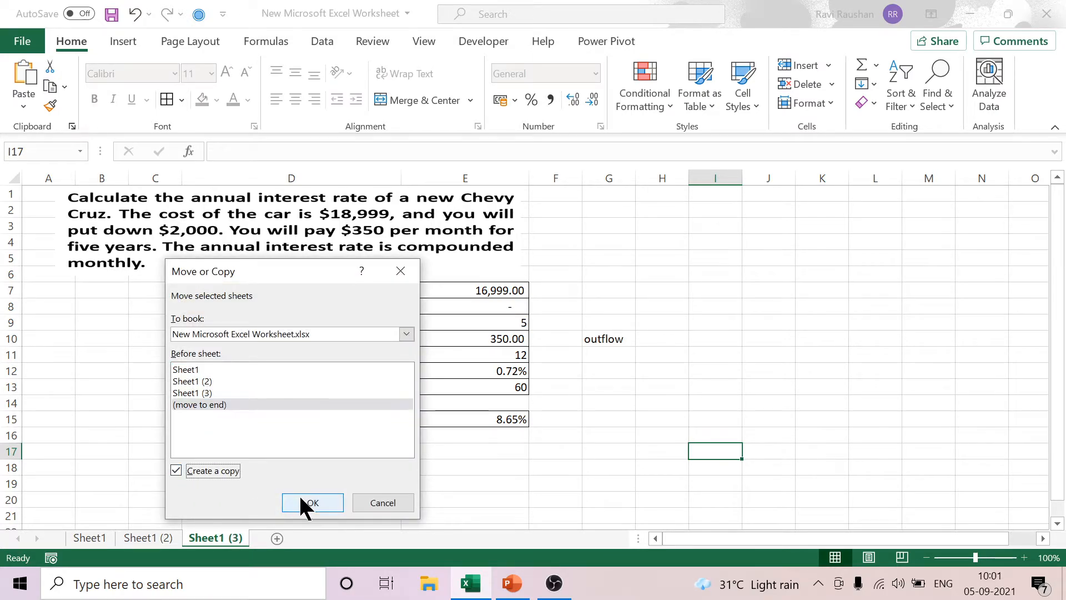
{"action": "left_click", "coordinate": [309, 503]}
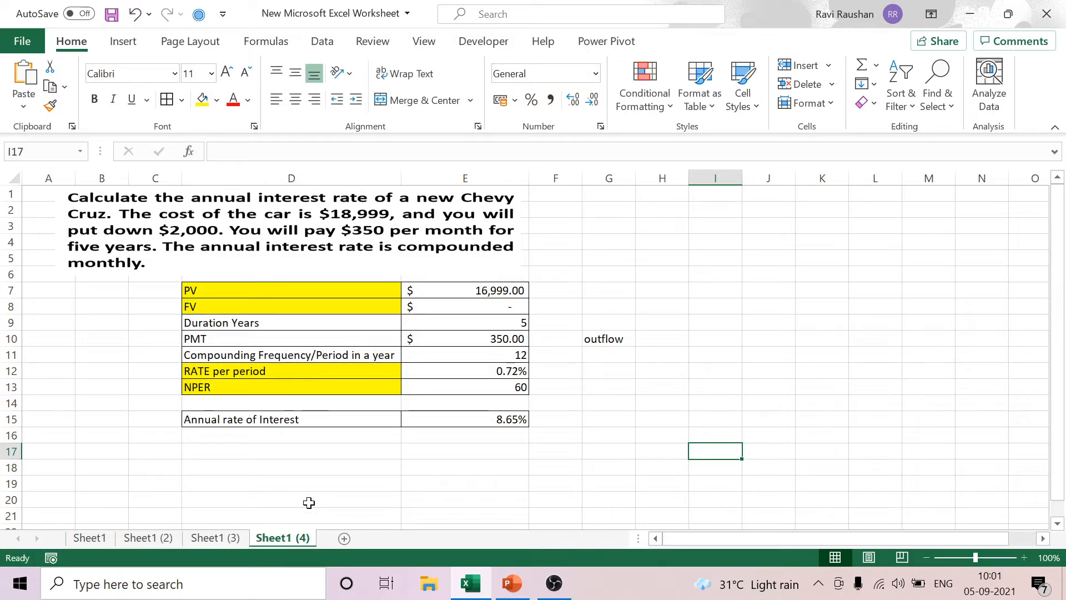
On the copied sheet, clear cells E7:E15 and the note in G10, and delete the exercise picture
{"action": "left_click_drag", "start_coordinate": [495, 288], "coordinate": [489, 422]}
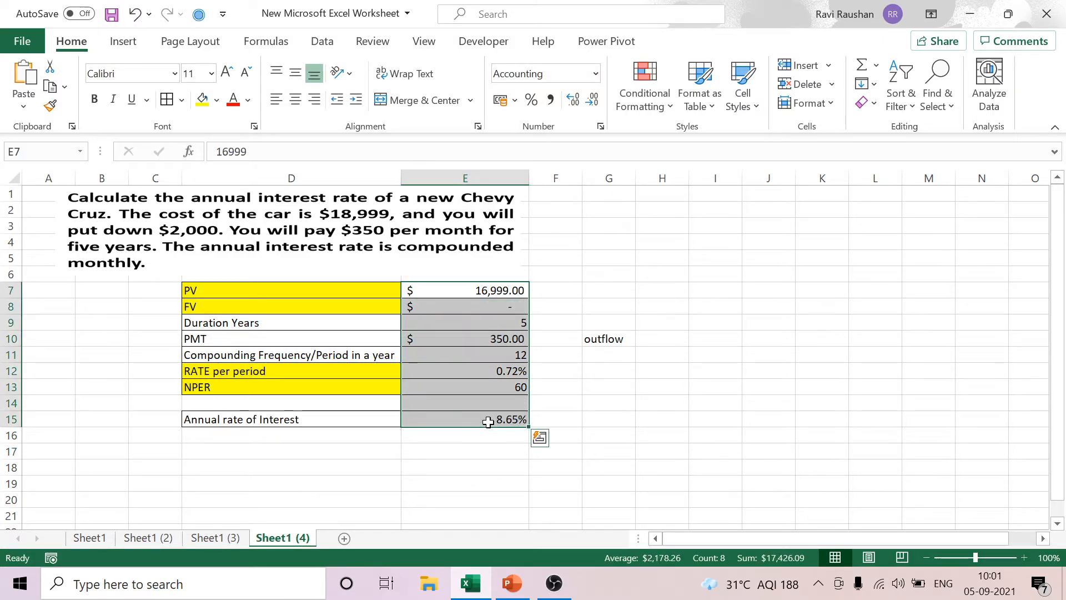
{"action": "key", "text": "Delete"}
{"action": "left_click", "coordinate": [612, 340]}
{"action": "key", "text": "Delete"}
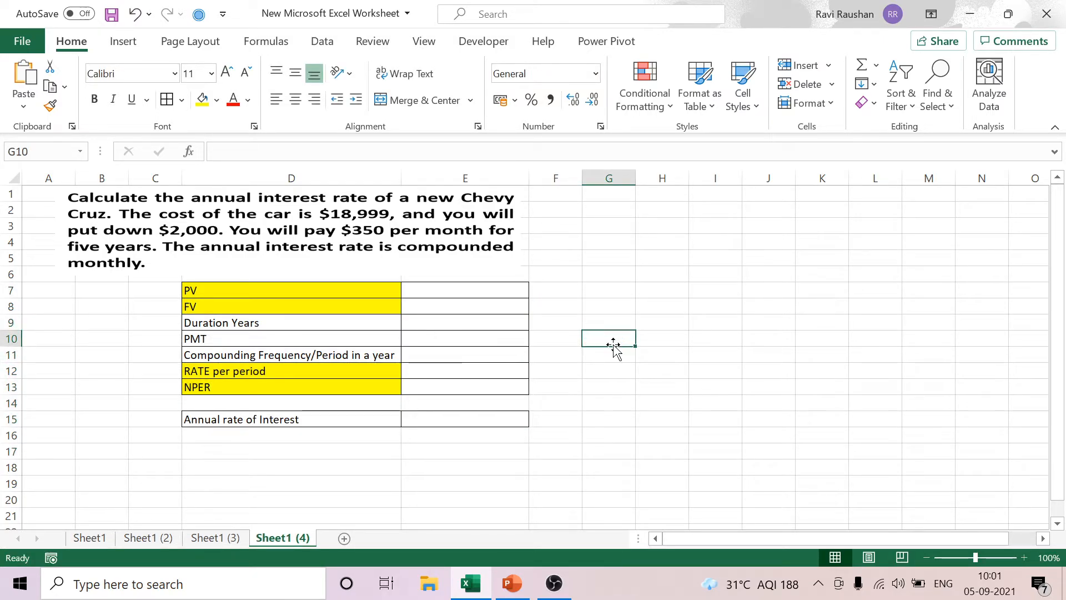
{"action": "left_click", "coordinate": [412, 243]}
{"action": "key", "text": "Delete"}
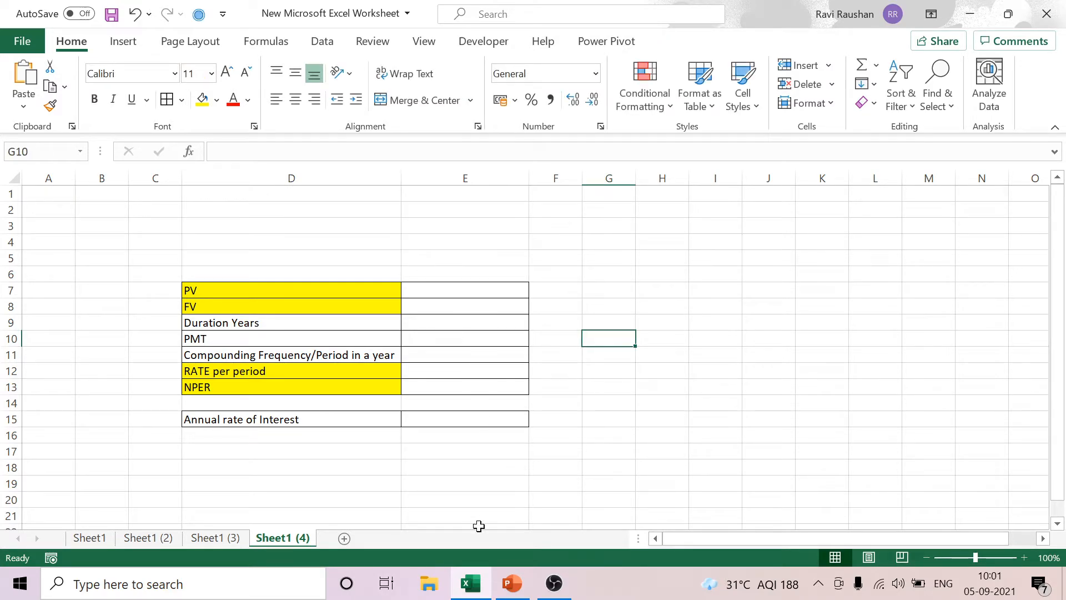
Switch to PowerPoint, display slide 26 with the $5,000 Cash Deposit down payment exercise, and return to the Excel worksheet
{"action": "left_click", "coordinate": [512, 586]}
{"action": "key", "text": "Down"}
{"action": "key", "text": "Down"}
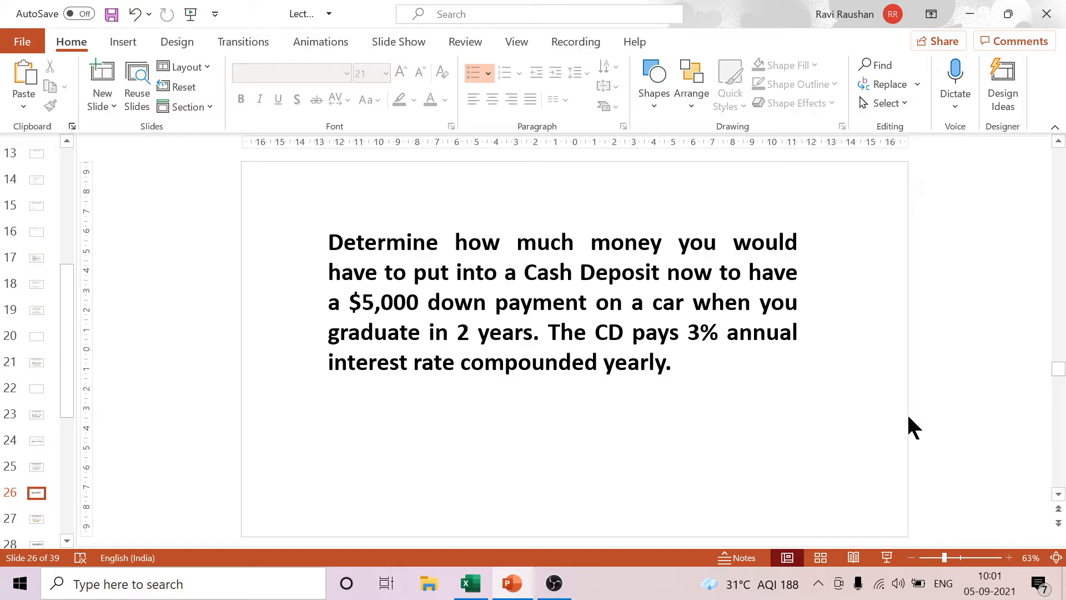
{"action": "key", "text": "Down"}
{"action": "key", "text": "Down"}
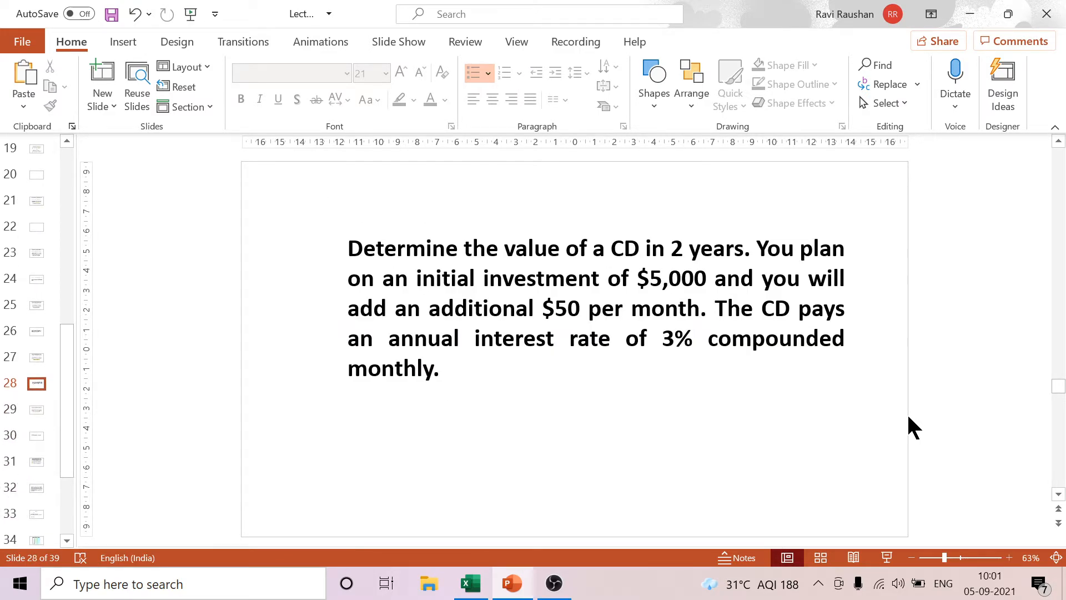
{"action": "left_click", "coordinate": [471, 584]}
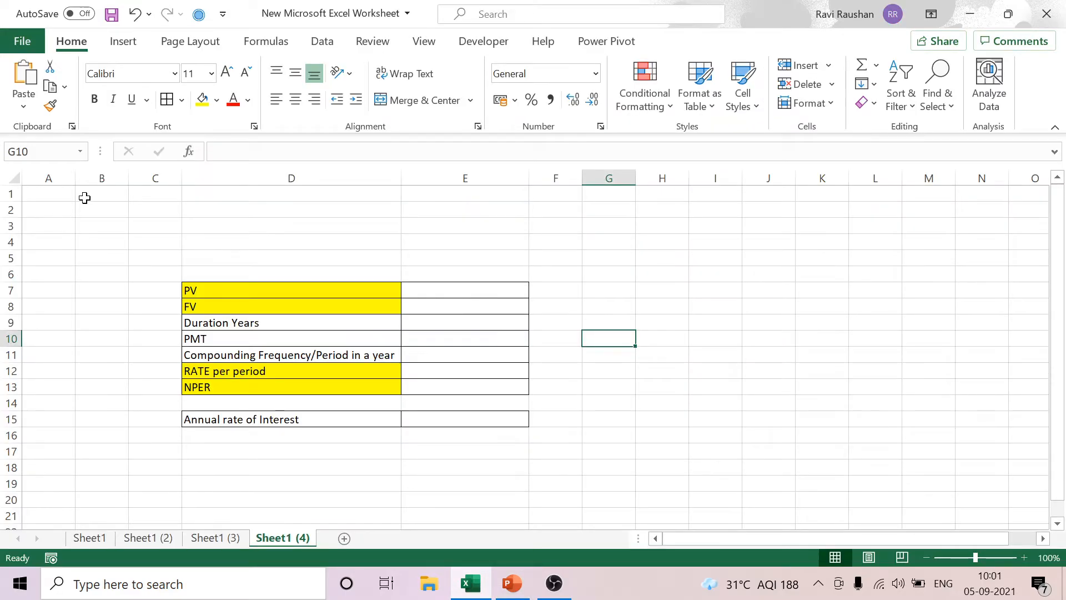
{"action": "left_click", "coordinate": [126, 42]}
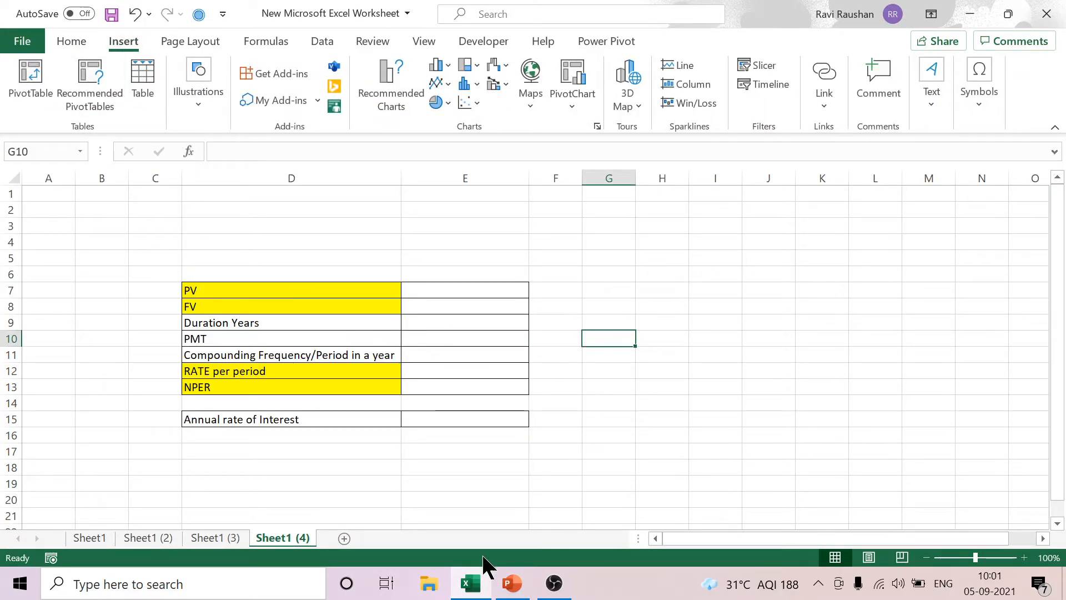
{"action": "left_click", "coordinate": [512, 583]}
{"action": "scroll", "coordinate": [733, 451], "scroll_direction": "up", "scroll_amount": 2}
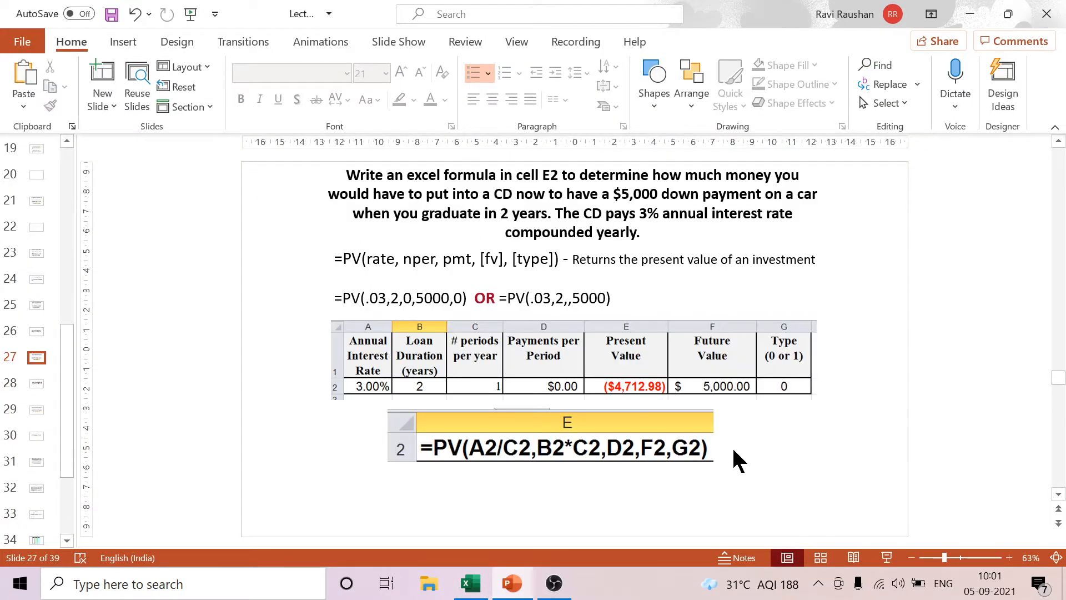
{"action": "left_click", "coordinate": [470, 583]}
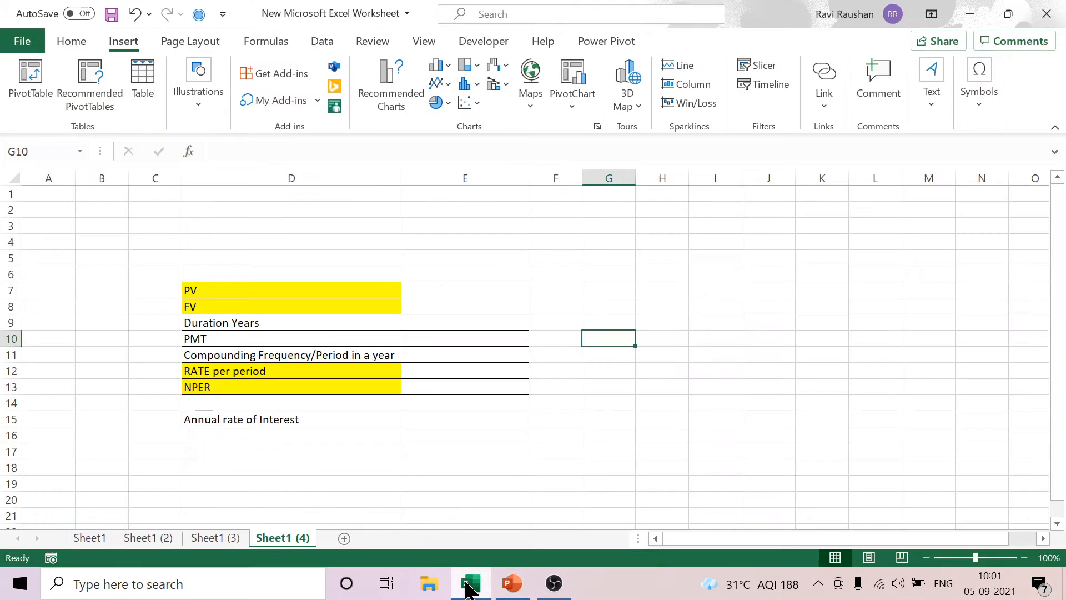
Insert a screen clipping of the slide's Cash Deposit exercise text and resize the picture to about 2.84 cm high by 19 cm wide
{"action": "left_click", "coordinate": [201, 99]}
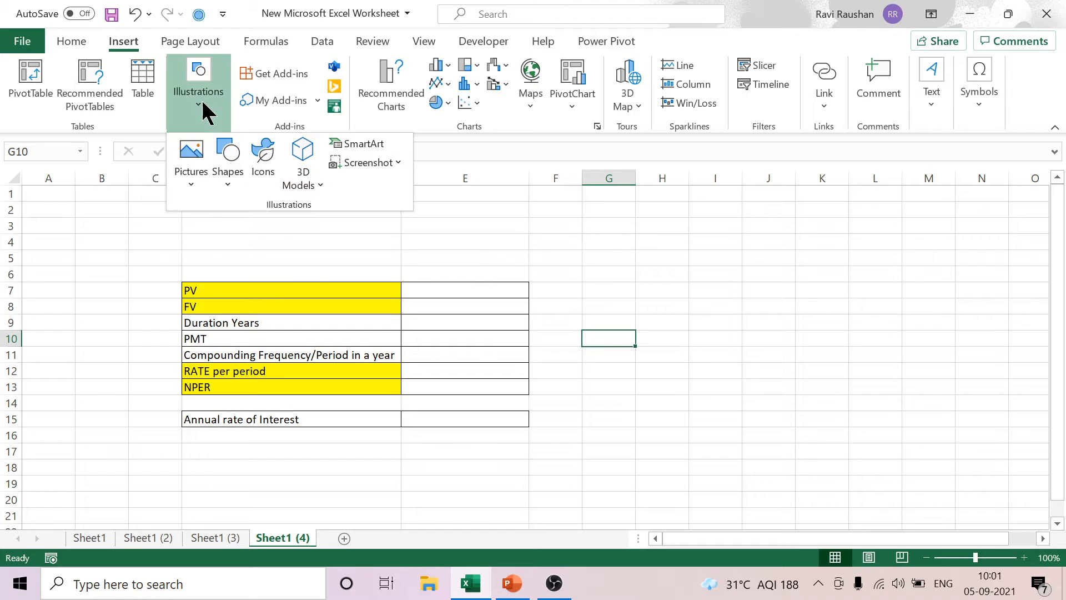
{"action": "left_click", "coordinate": [400, 160]}
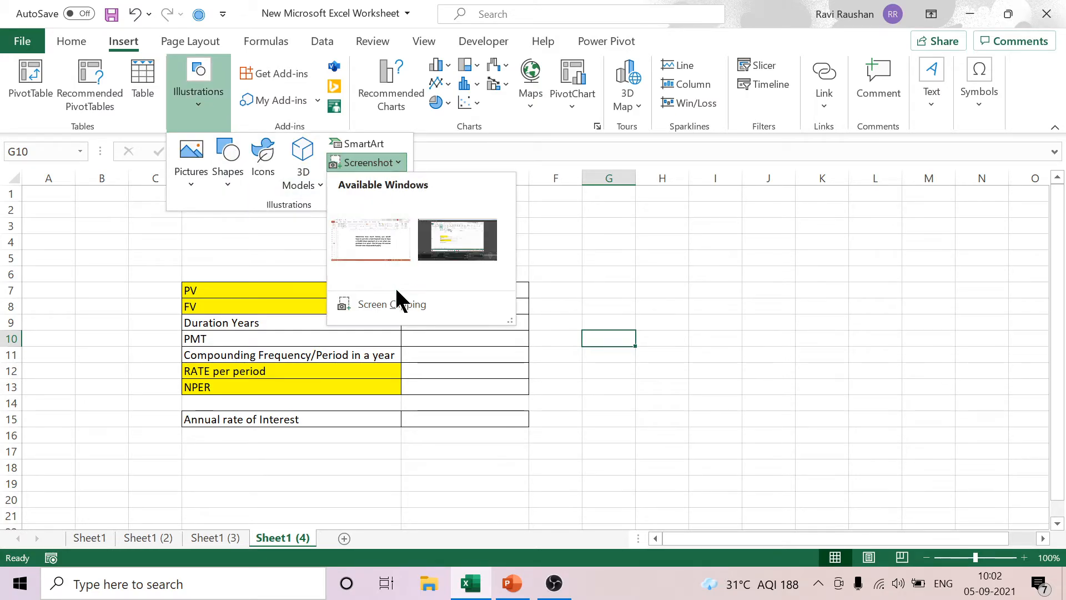
{"action": "left_click", "coordinate": [392, 304]}
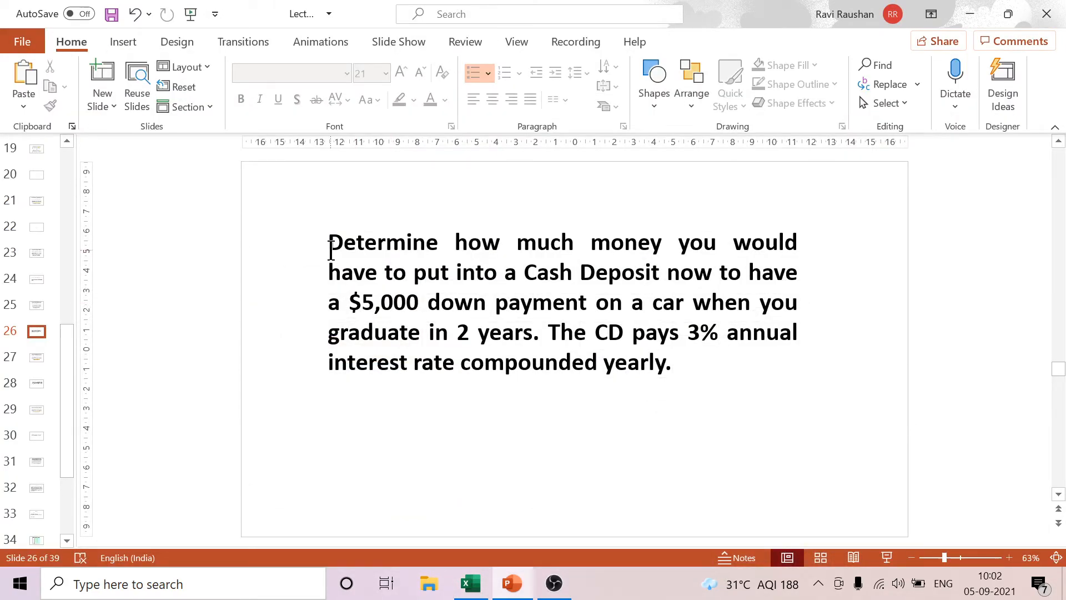
{"action": "left_click_drag", "start_coordinate": [319, 224], "coordinate": [172, 143]}
{"action": "left_click_drag", "start_coordinate": [633, 362], "coordinate": [245, 232]}
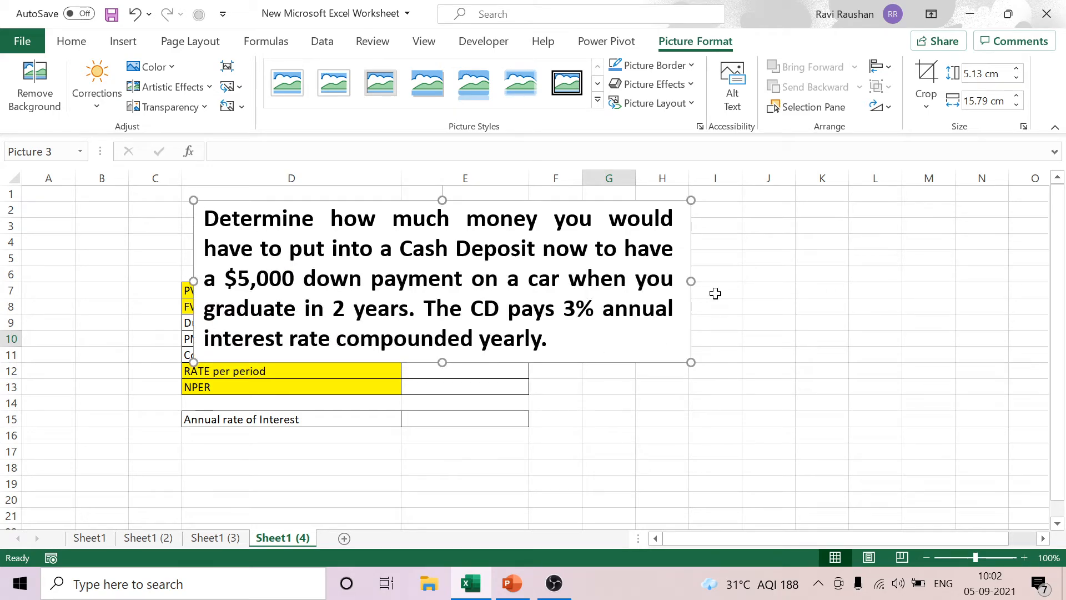
{"action": "left_click_drag", "start_coordinate": [692, 280], "coordinate": [792, 281]}
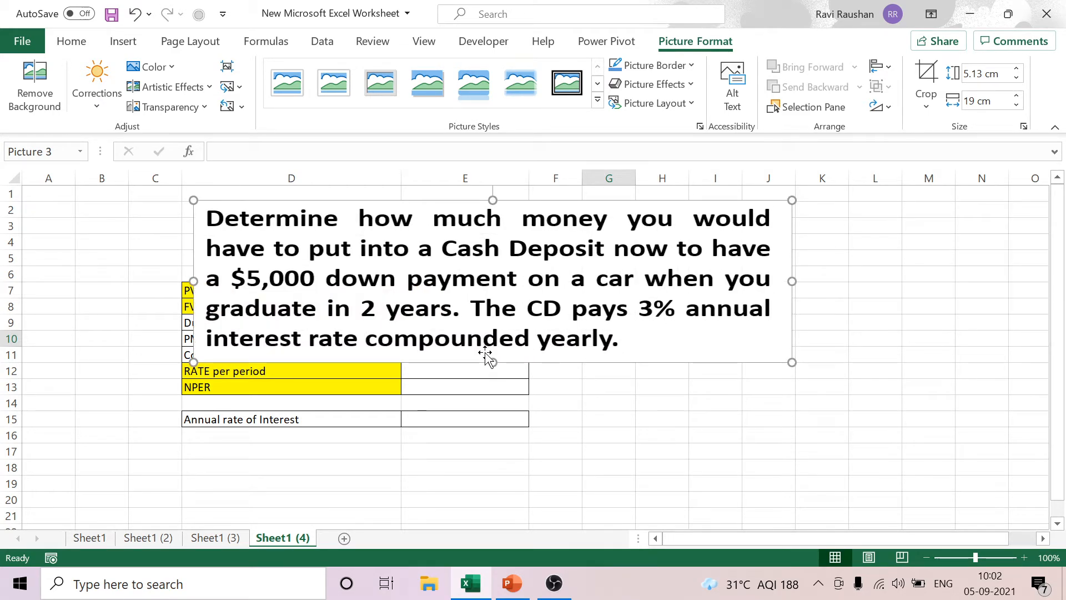
{"action": "left_click_drag", "start_coordinate": [489, 363], "coordinate": [492, 290]}
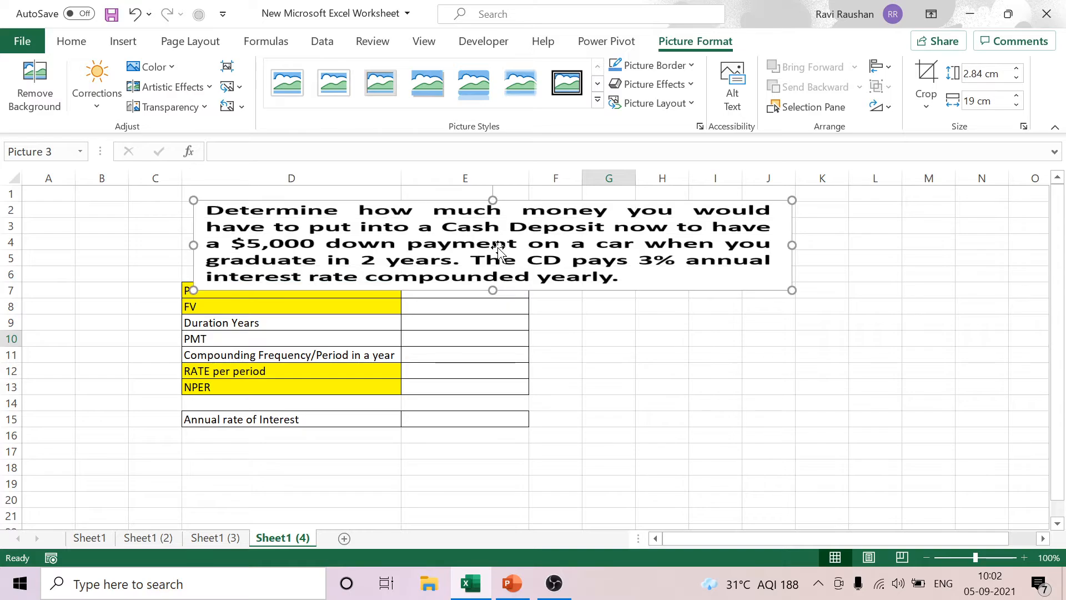
Move the Cash Deposit exercise picture up above the table so that it no longer covers row 7
{"action": "left_click_drag", "start_coordinate": [494, 247], "coordinate": [322, 221]}
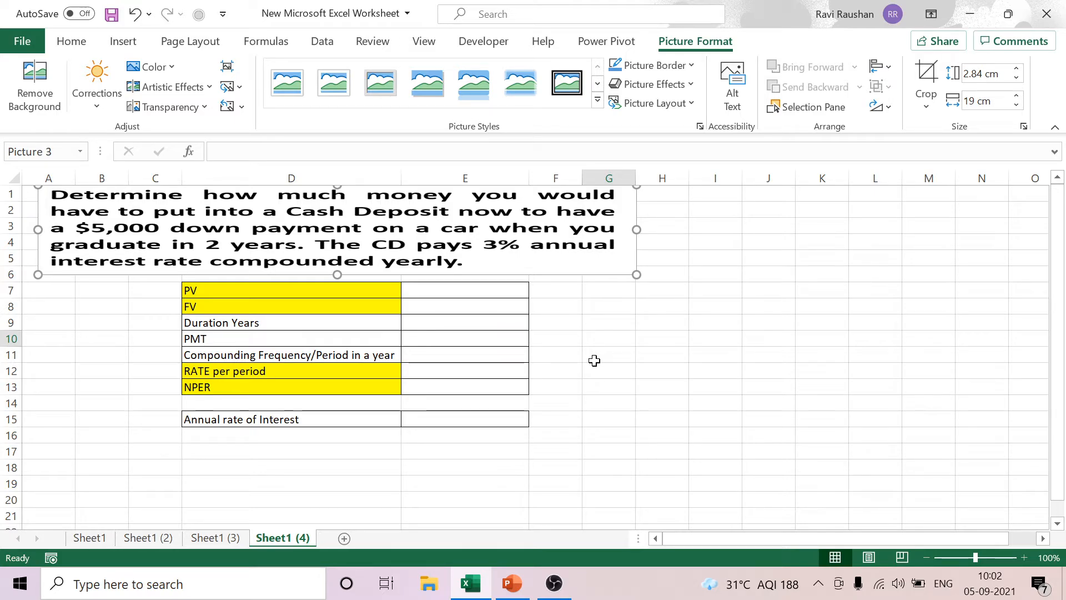
{"action": "left_click", "coordinate": [439, 289]}
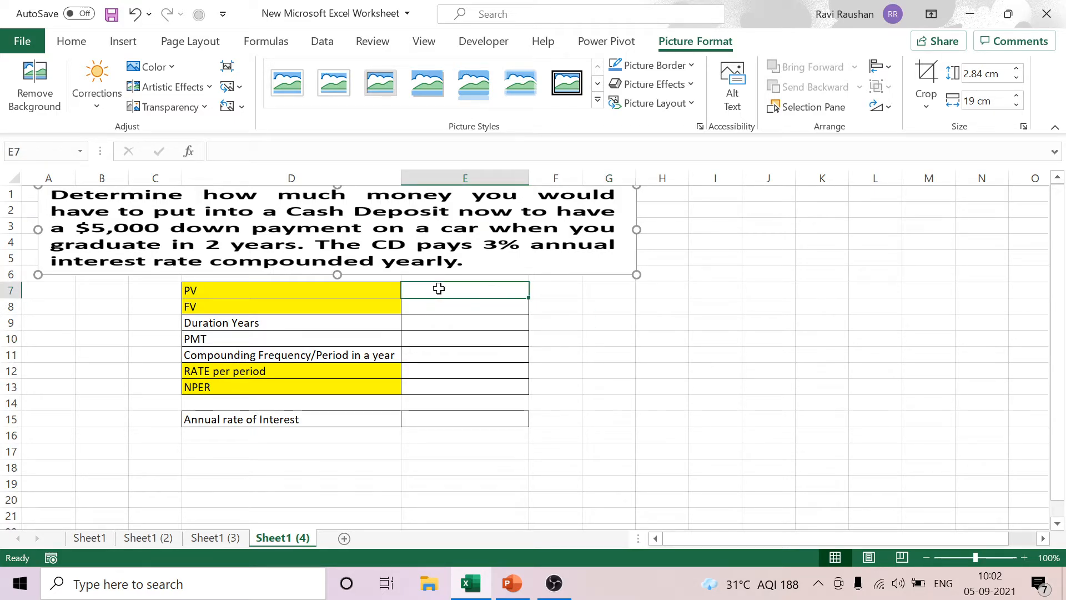
{"action": "type", "text": "?"}
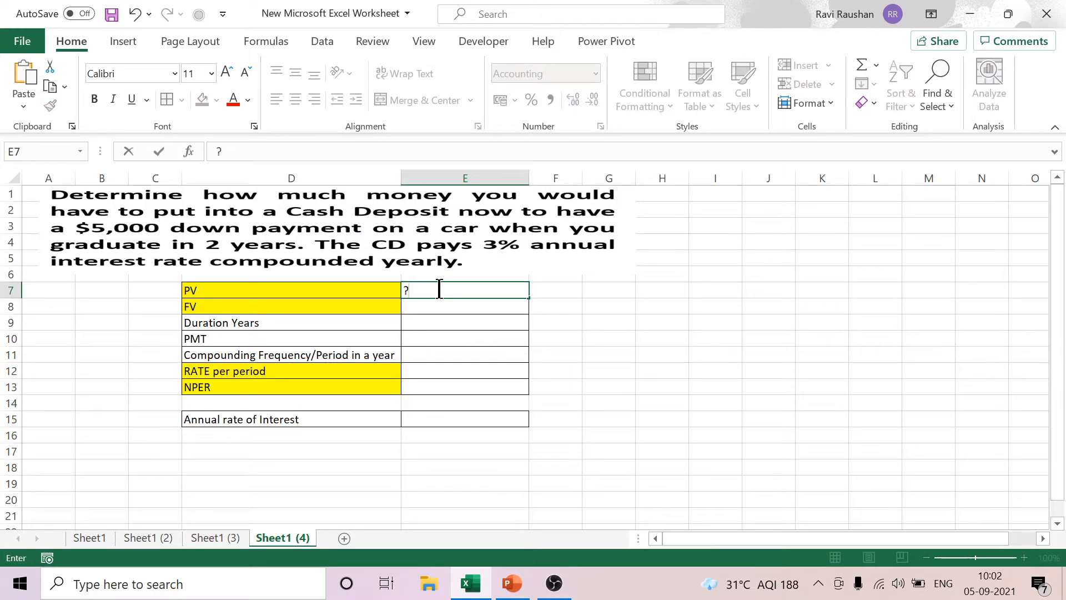
{"action": "key", "text": "BackSpace"}
Relabel cell D15 as PV, D7 as FV and D8 as Annual rate of Interest
{"action": "left_click", "coordinate": [300, 423]}
{"action": "type", "text": "PV"}
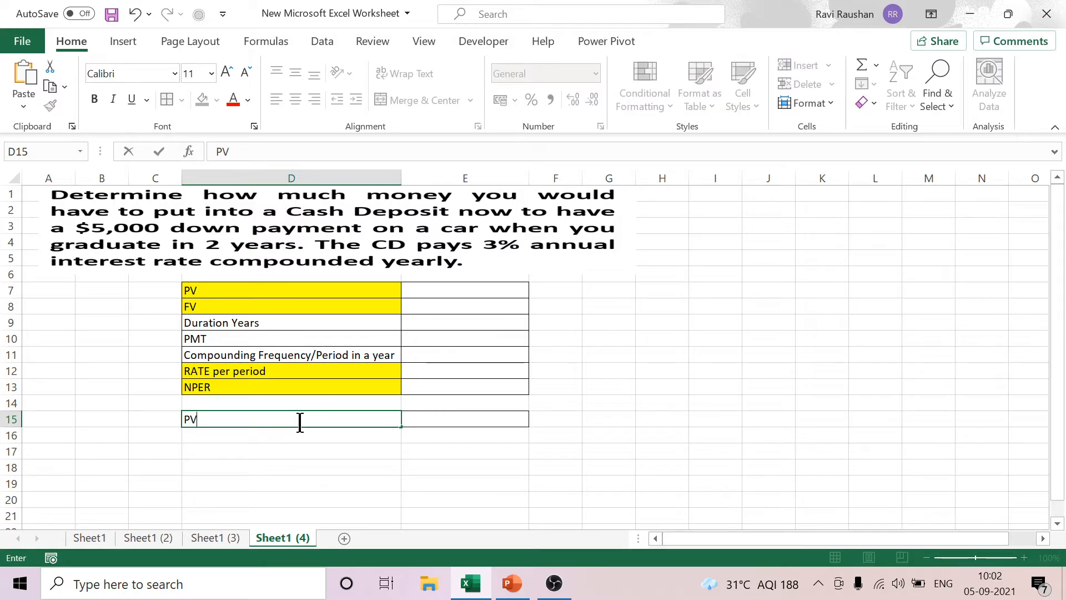
{"action": "left_click", "coordinate": [246, 292]}
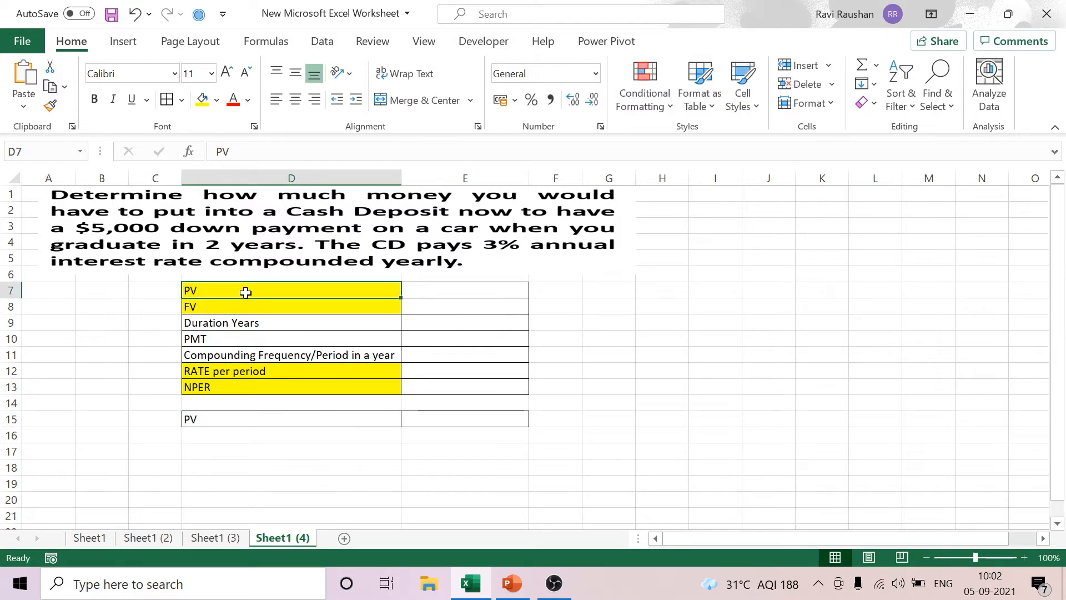
{"action": "type", "text": "FV"}
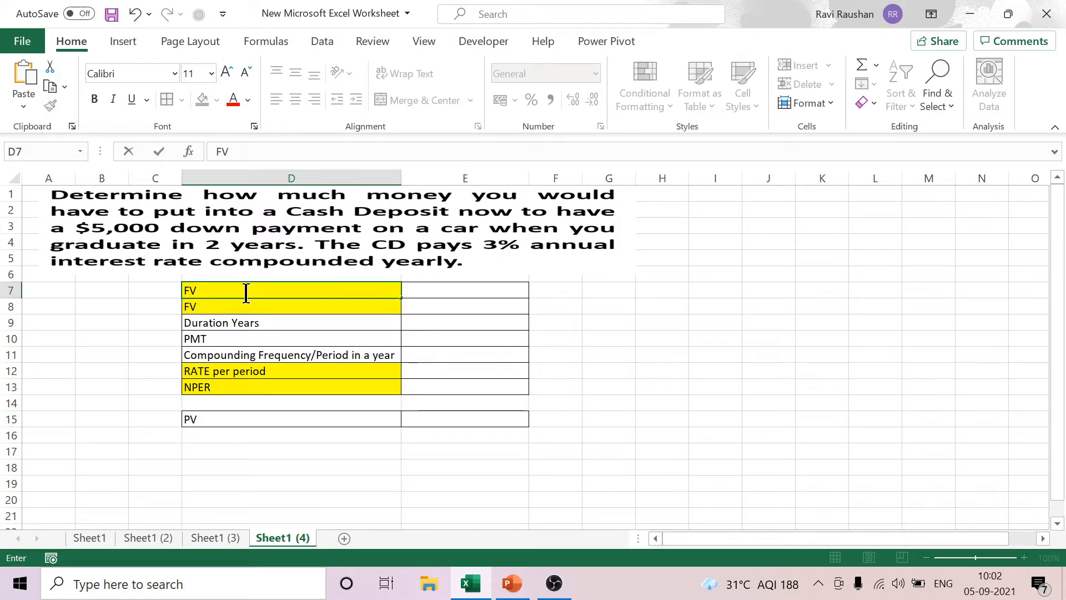
{"action": "left_click", "coordinate": [248, 306]}
{"action": "type", "text": "Annual rat"}
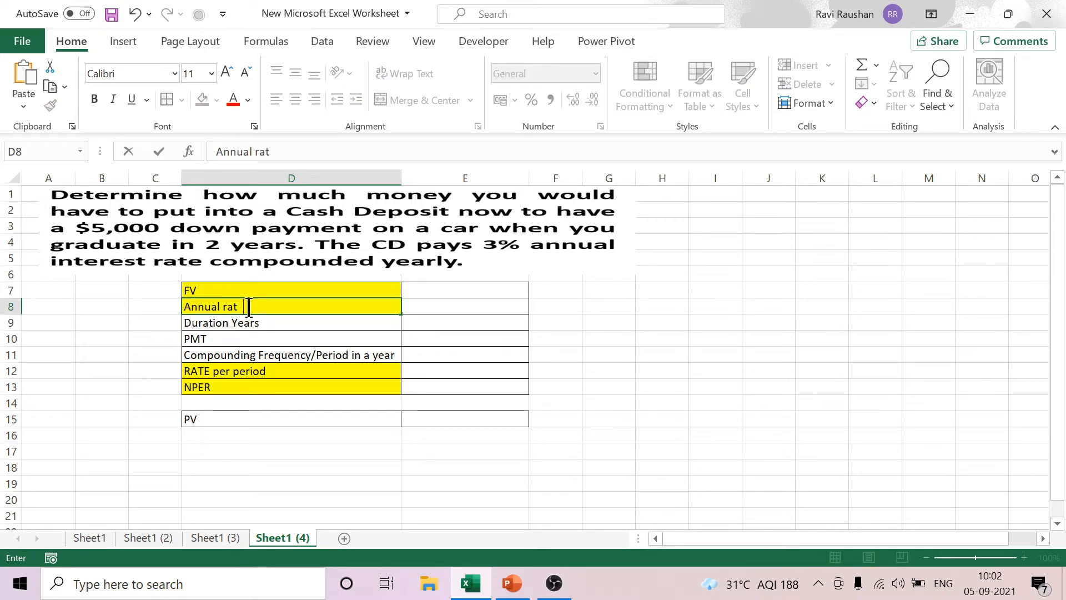
{"action": "type", "text": "e of Interest"}
{"action": "left_click", "coordinate": [666, 447]}
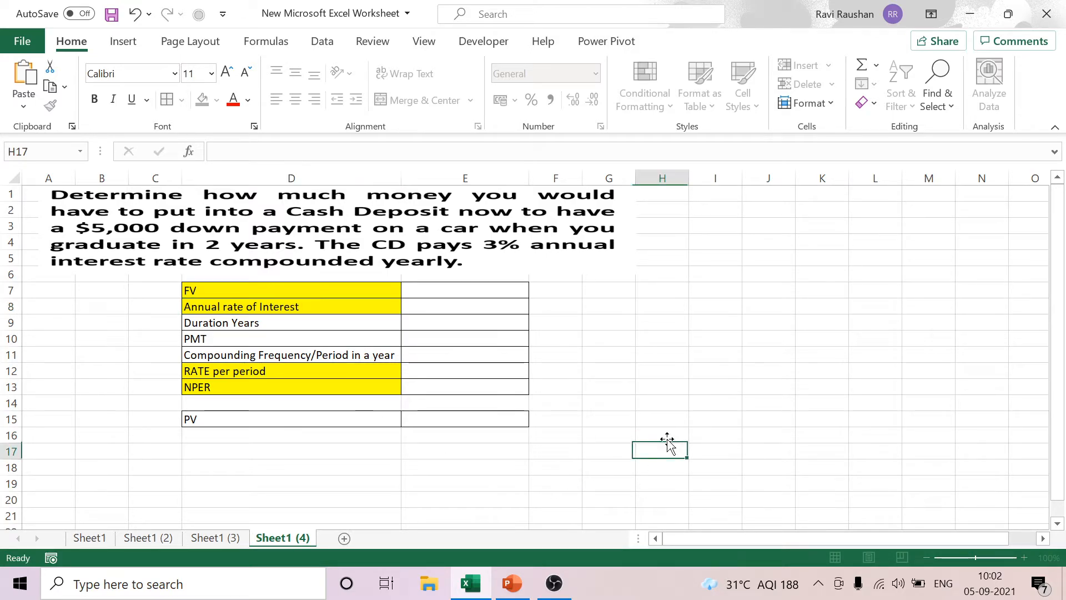
Remove the yellow fill from the label cells D7:D13
{"action": "left_click_drag", "start_coordinate": [336, 288], "coordinate": [328, 386]}
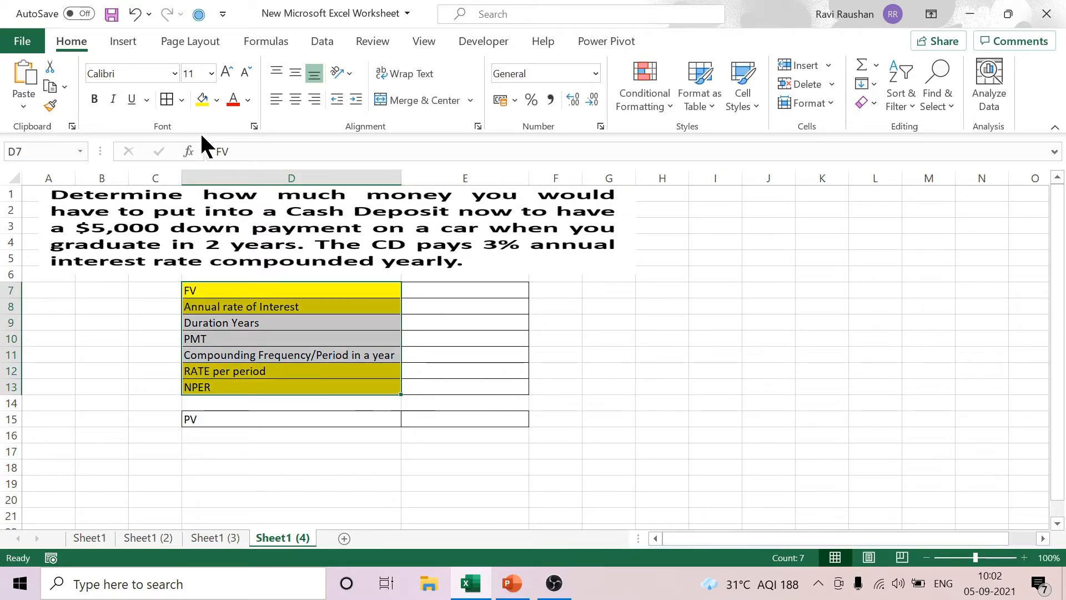
{"action": "left_click", "coordinate": [214, 98]}
{"action": "left_click", "coordinate": [244, 284]}
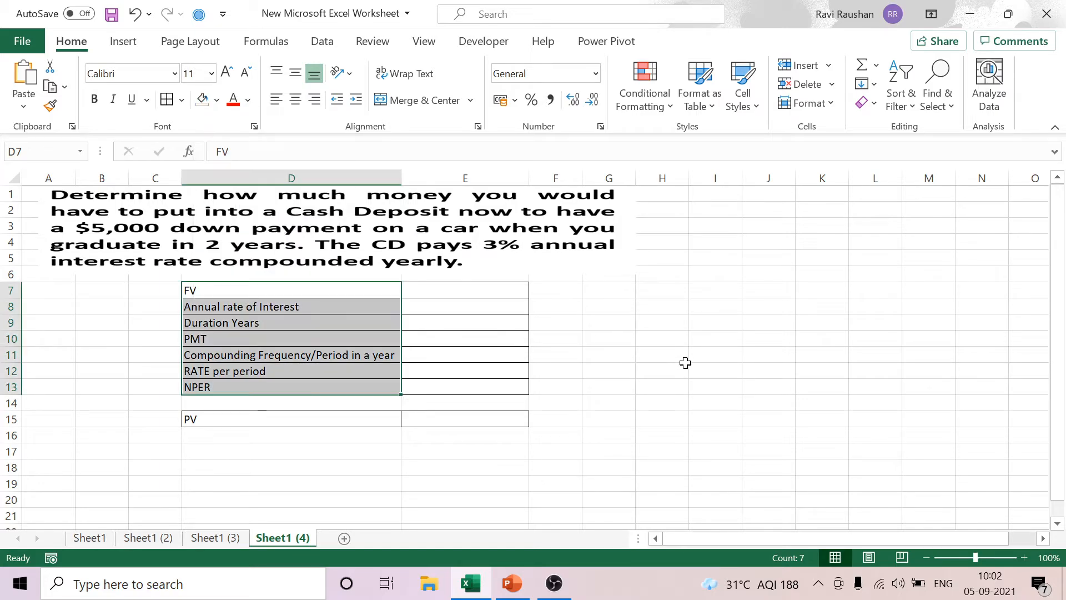
{"action": "left_click", "coordinate": [672, 371]}
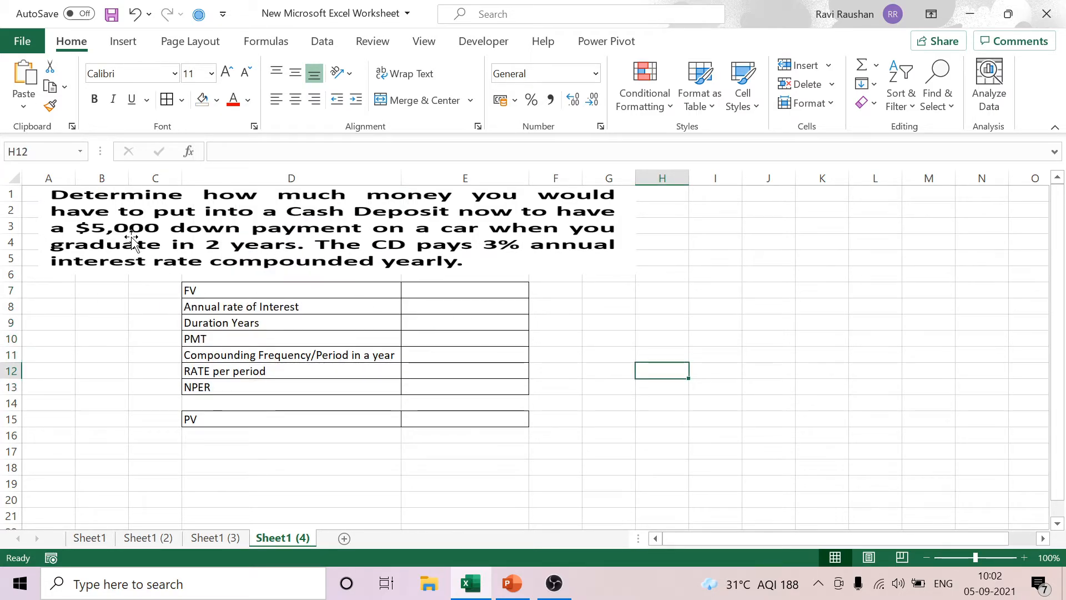
Enter 5000 as the FV in cell E7
{"action": "left_click", "coordinate": [423, 290]}
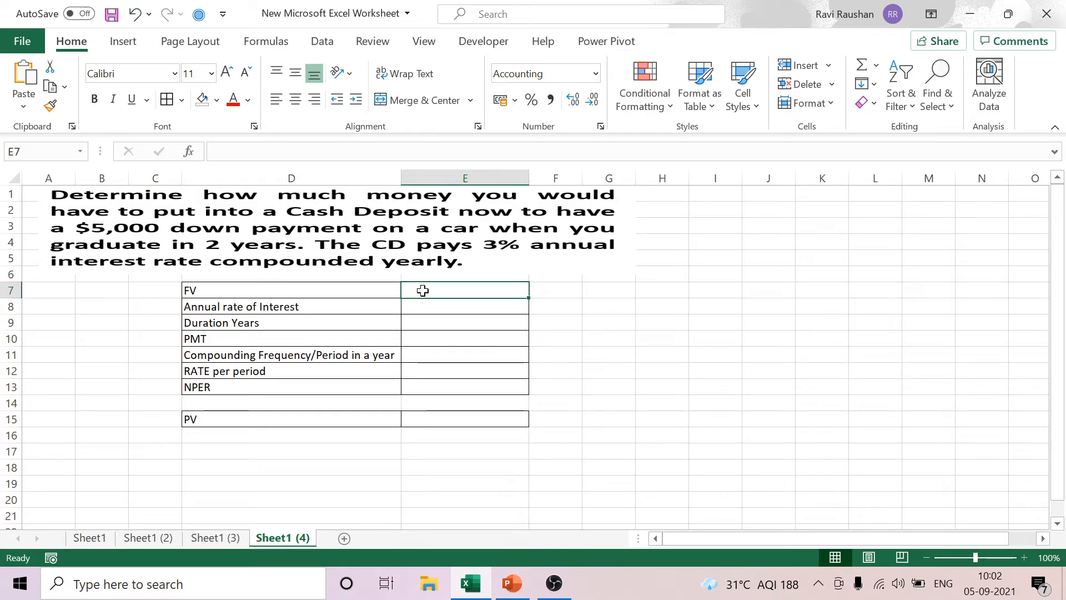
{"action": "type", "text": "5000"}
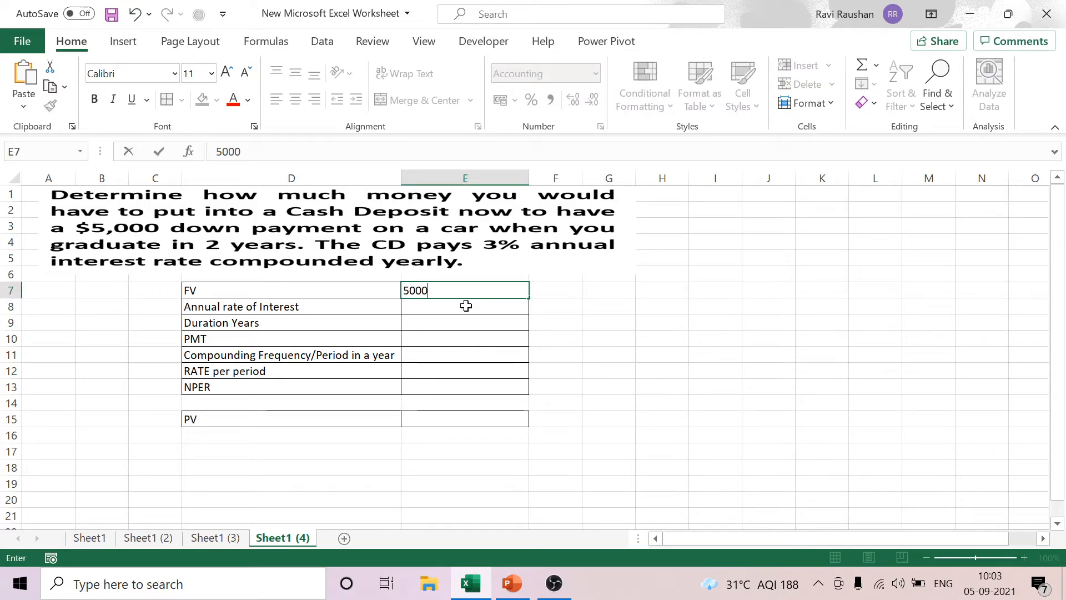
{"action": "left_click", "coordinate": [621, 373]}
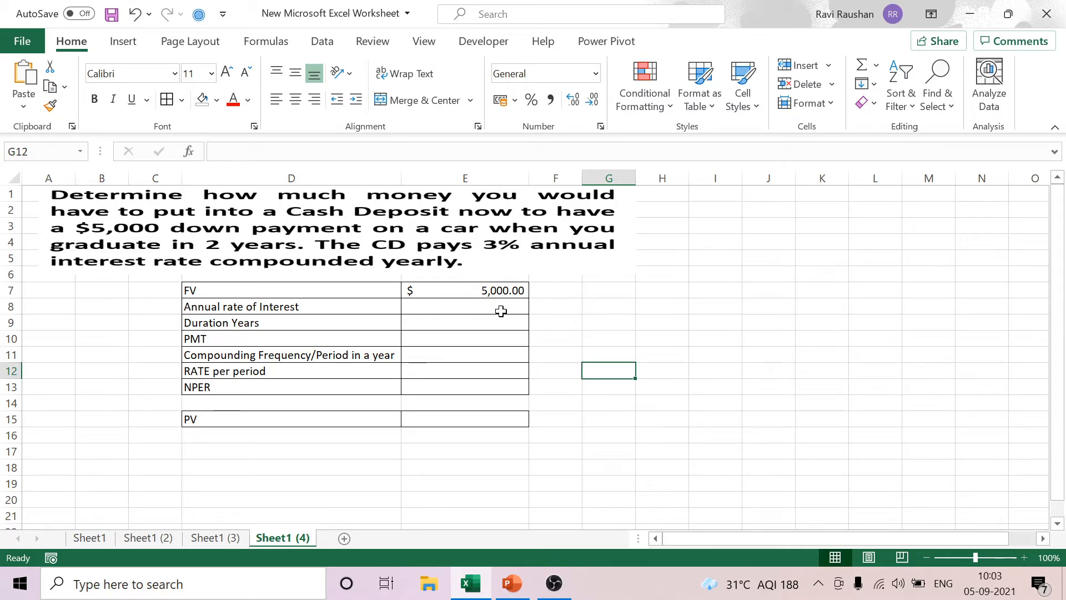
Enter 3 as the annual rate of interest in E8 and format the cell as Percentage with 0 decimal places
{"action": "left_click", "coordinate": [471, 306]}
{"action": "type", "text": "3"}
{"action": "left_click", "coordinate": [609, 383]}
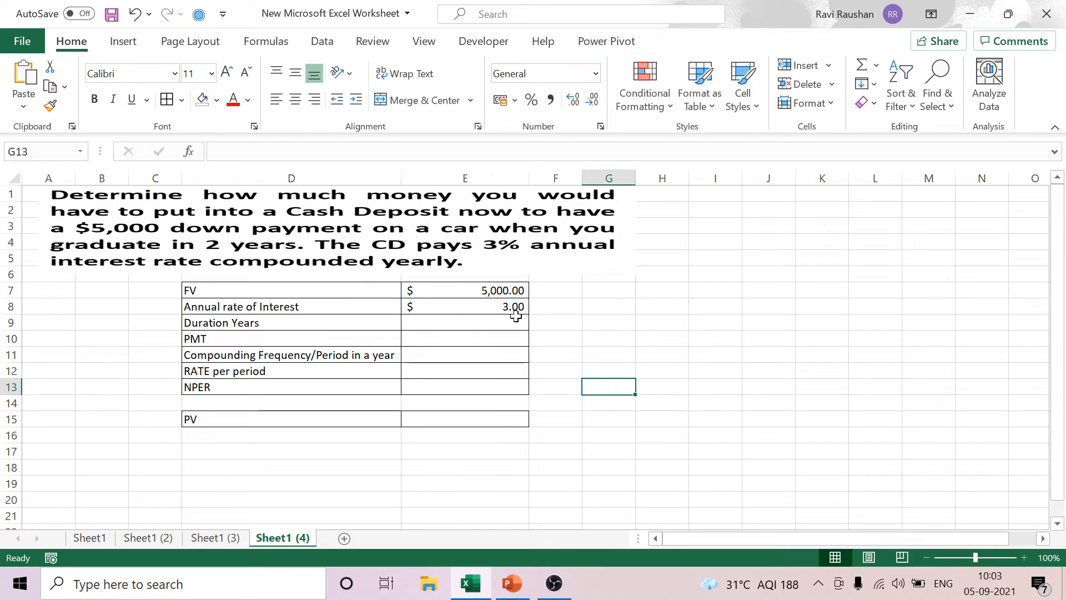
{"action": "left_click", "coordinate": [509, 305]}
{"action": "left_click", "coordinate": [532, 100]}
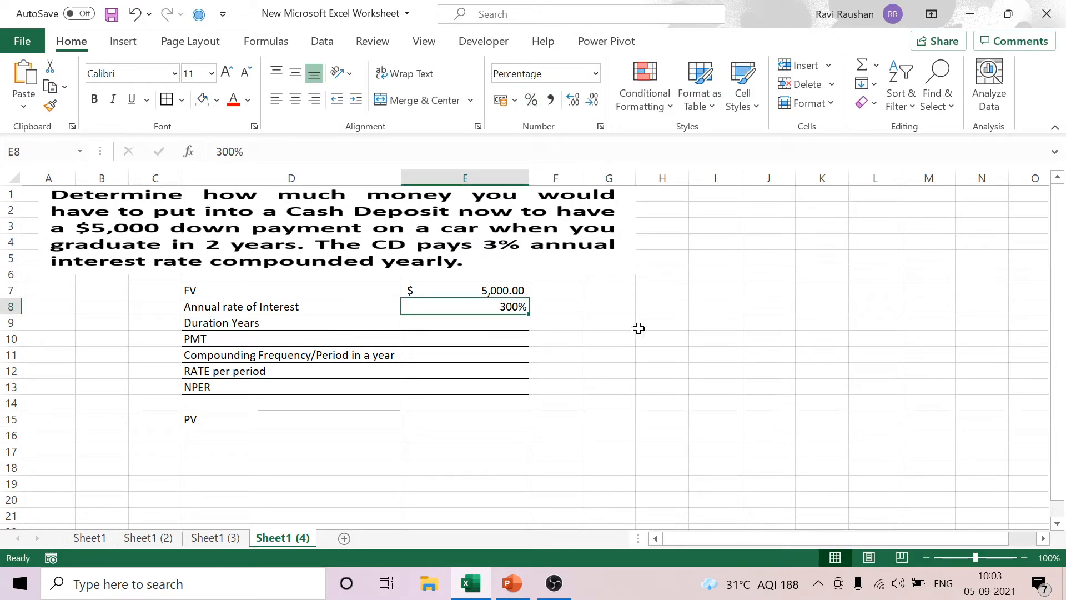
{"action": "right_click", "coordinate": [492, 309]}
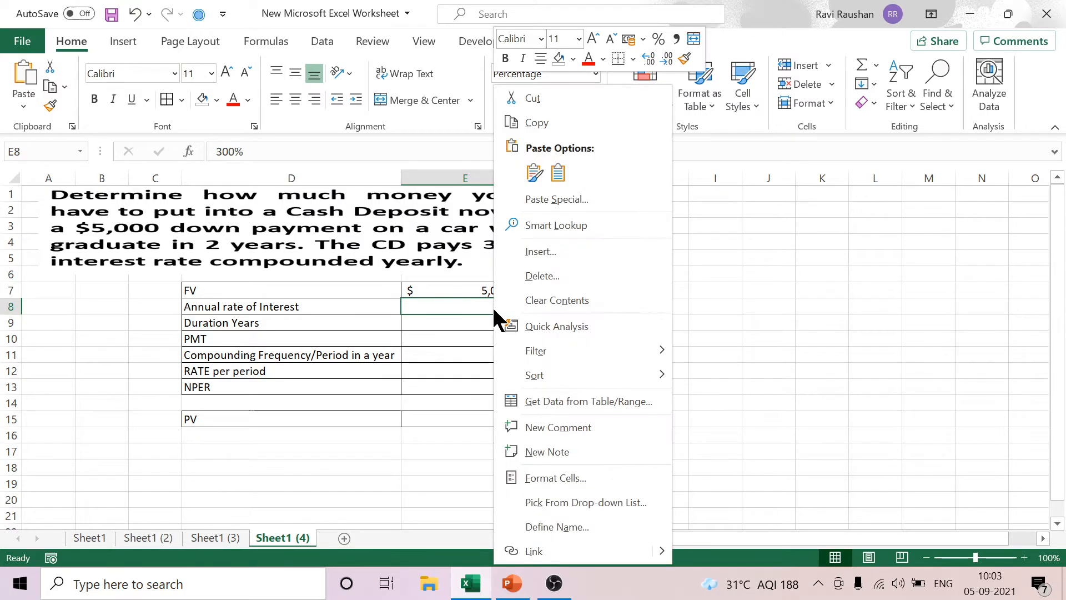
{"action": "left_click", "coordinate": [561, 479]}
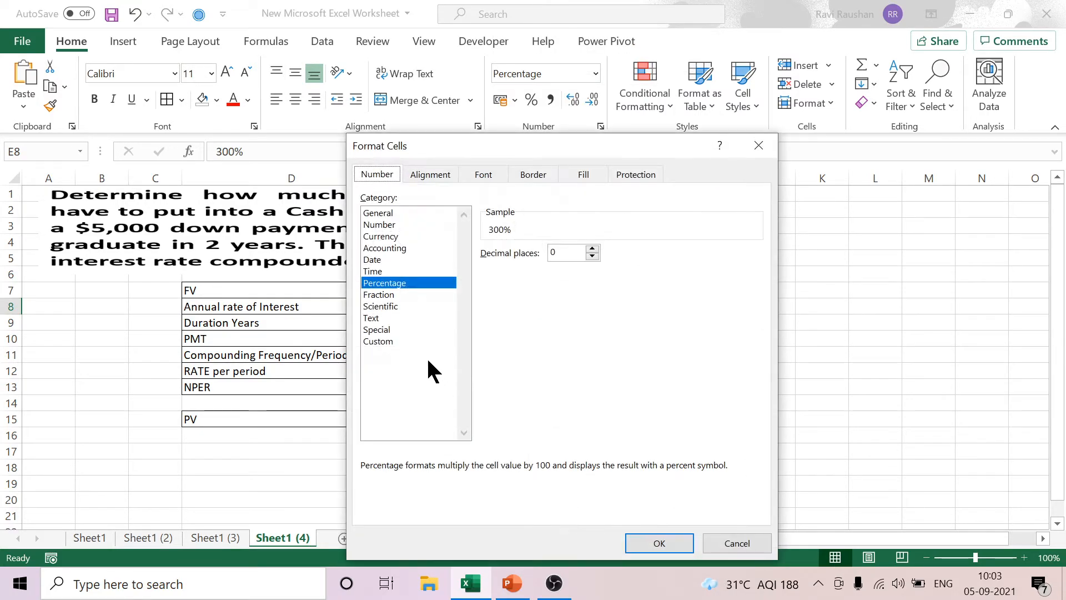
{"action": "left_click", "coordinate": [661, 543]}
{"action": "left_click", "coordinate": [716, 421]}
Clear the annual rate of interest in E8 and re-enter it as 3%
{"action": "left_click", "coordinate": [469, 306]}
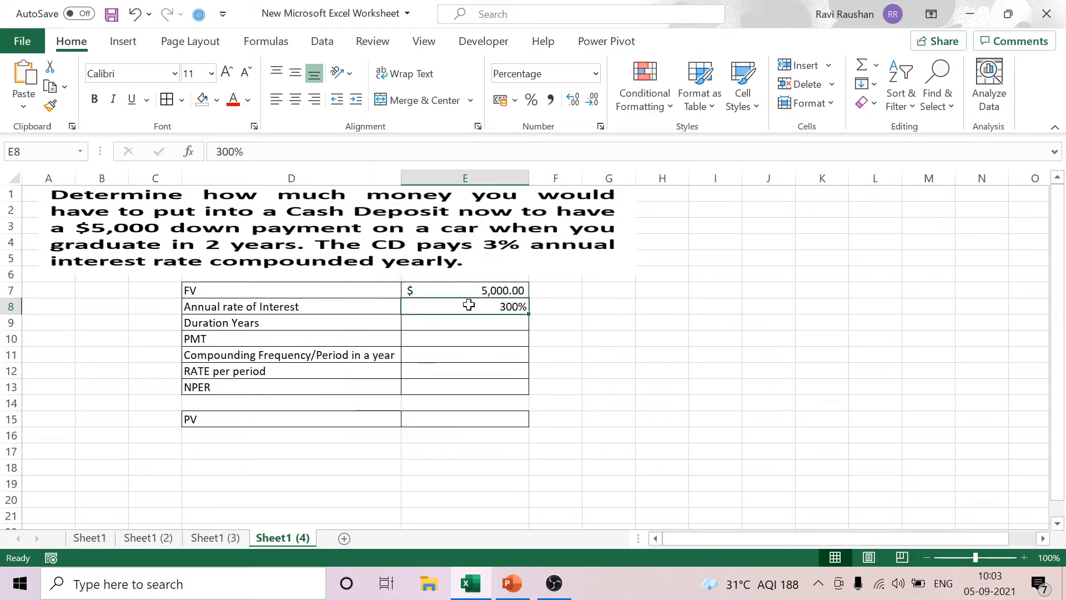
{"action": "key", "text": "Delete"}
{"action": "left_click", "coordinate": [607, 369]}
{"action": "left_click", "coordinate": [499, 304]}
{"action": "type", "text": "3%"}
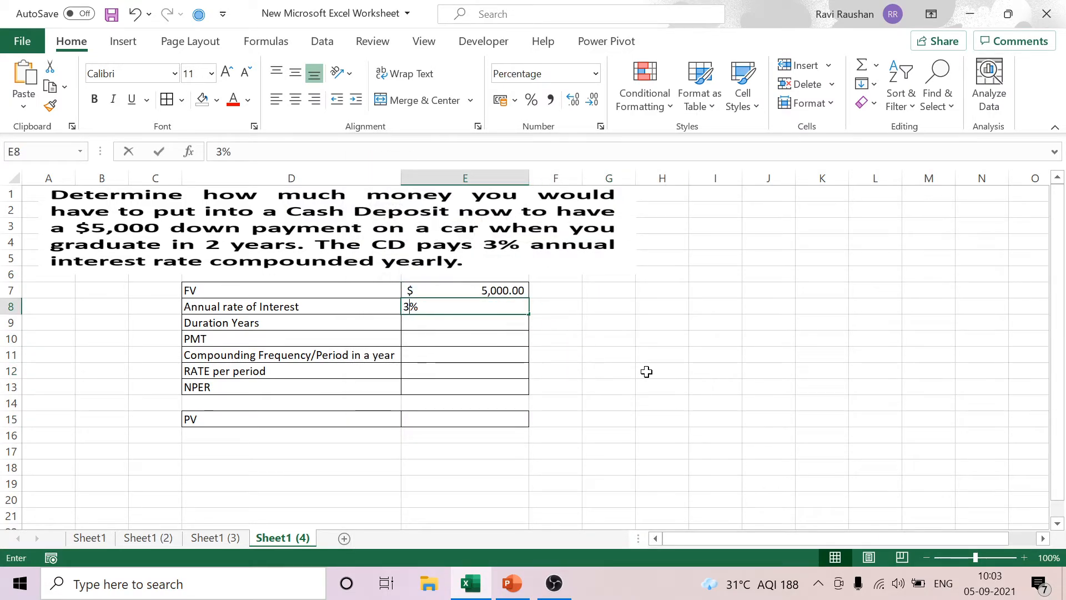
{"action": "left_click", "coordinate": [645, 371]}
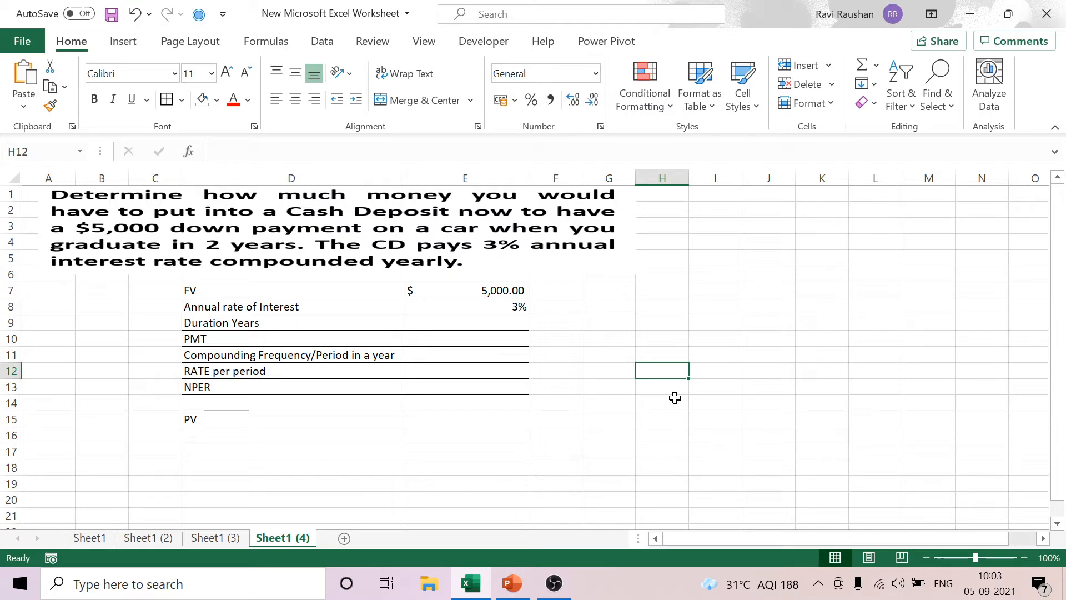
Fill in 2 for Duration Years in E9, 0 for PMT in E10 and 1 for the compounding frequency in E11
{"action": "left_click", "coordinate": [494, 322]}
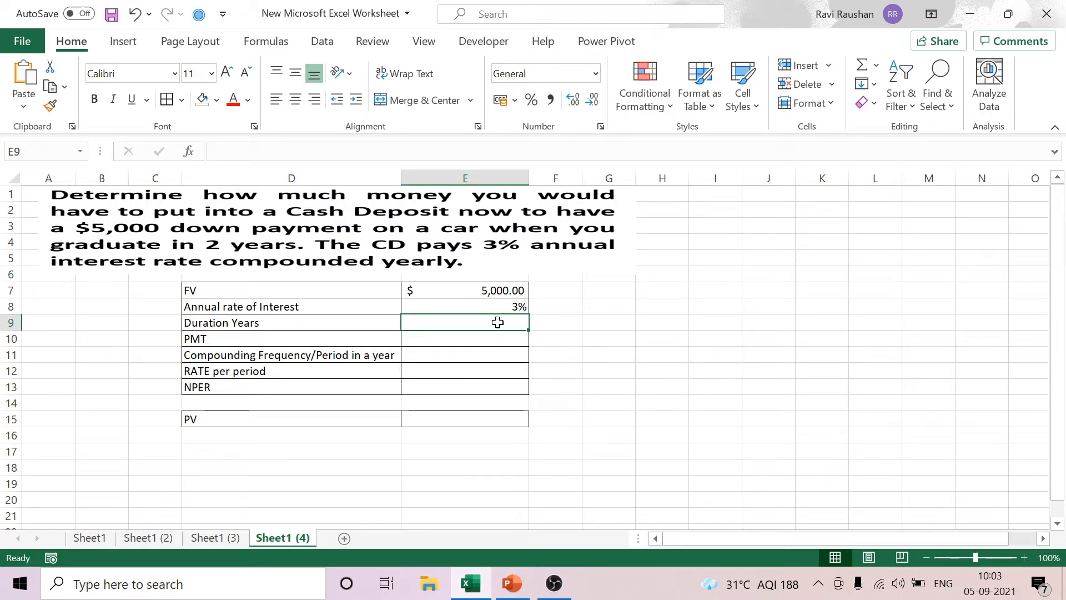
{"action": "type", "text": "2"}
{"action": "left_click", "coordinate": [605, 356]}
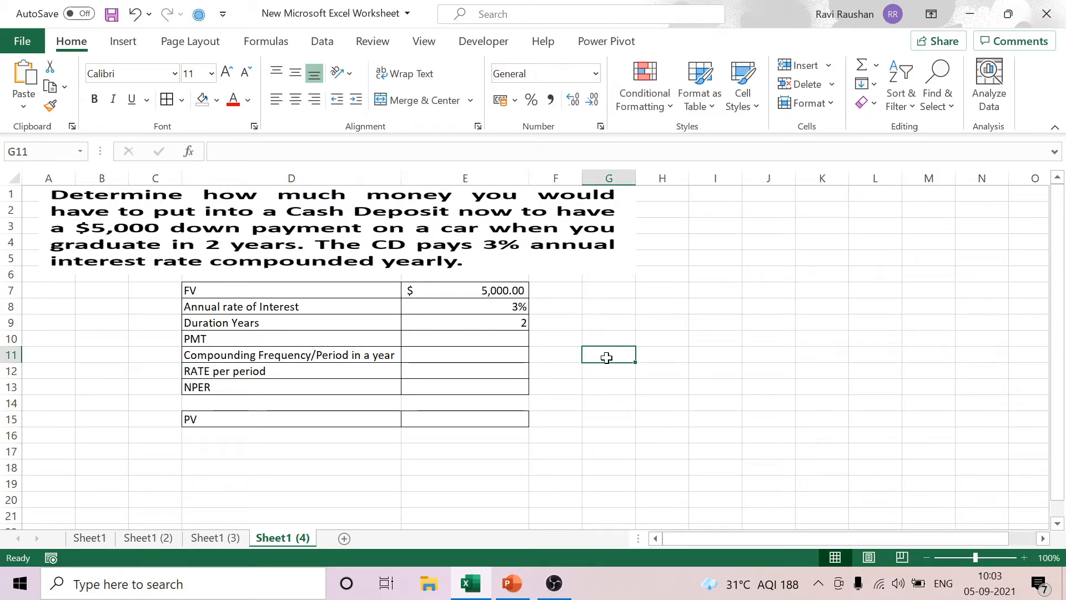
{"action": "left_click", "coordinate": [508, 337]}
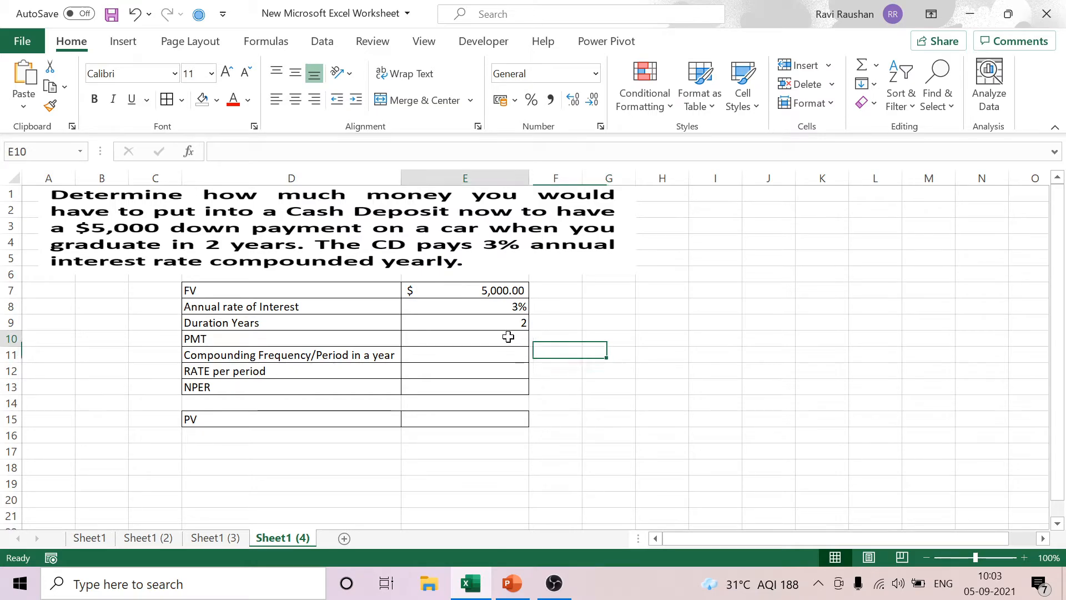
{"action": "type", "text": "0"}
{"action": "left_click", "coordinate": [648, 406]}
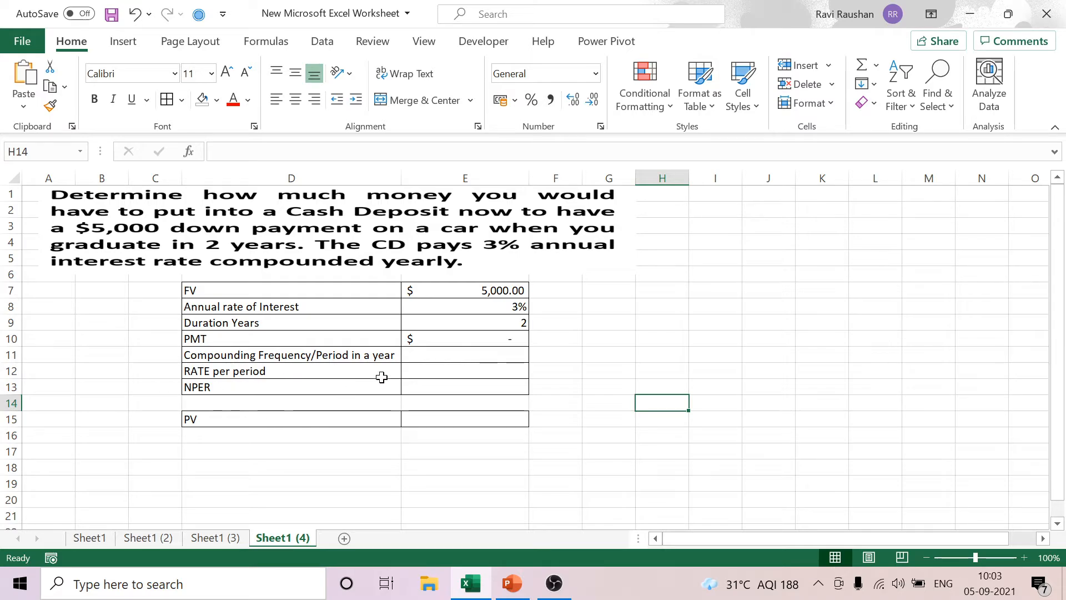
{"action": "left_click", "coordinate": [507, 356]}
{"action": "type", "text": "1"}
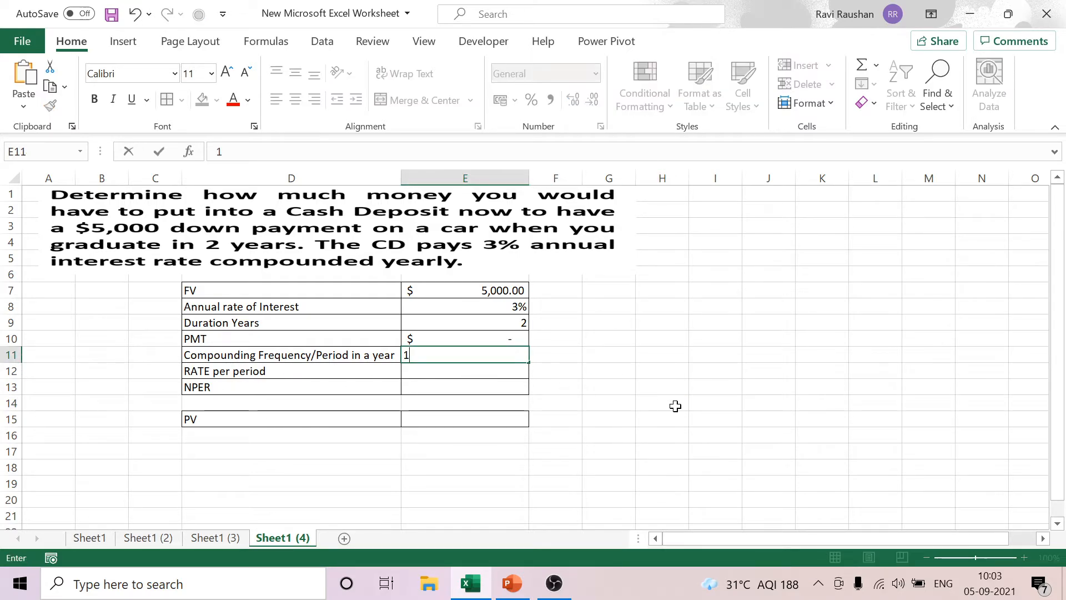
{"action": "left_click", "coordinate": [676, 403]}
Calculate the rate per period in E12 by dividing the annual rate by the compounding frequency with =E8/E11
{"action": "left_click", "coordinate": [491, 372]}
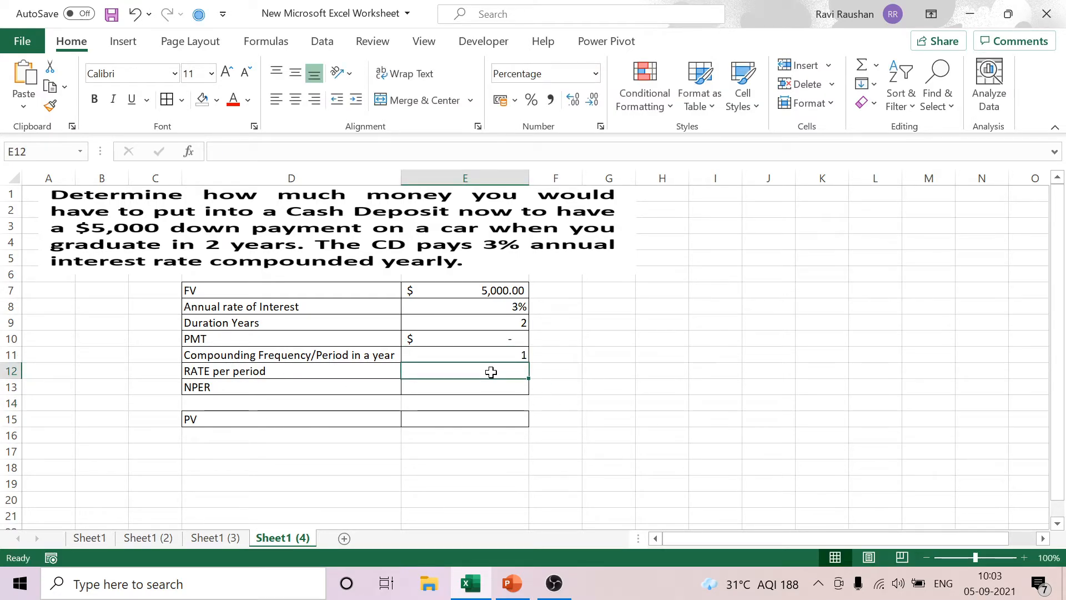
{"action": "type", "text": "="}
{"action": "left_click", "coordinate": [518, 304]}
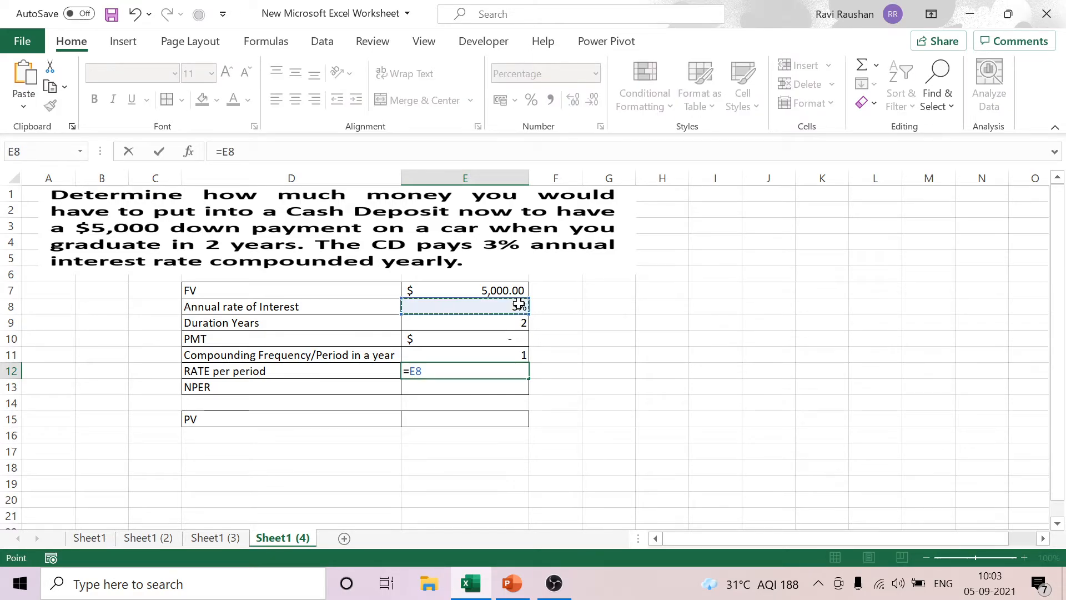
{"action": "type", "text": "/"}
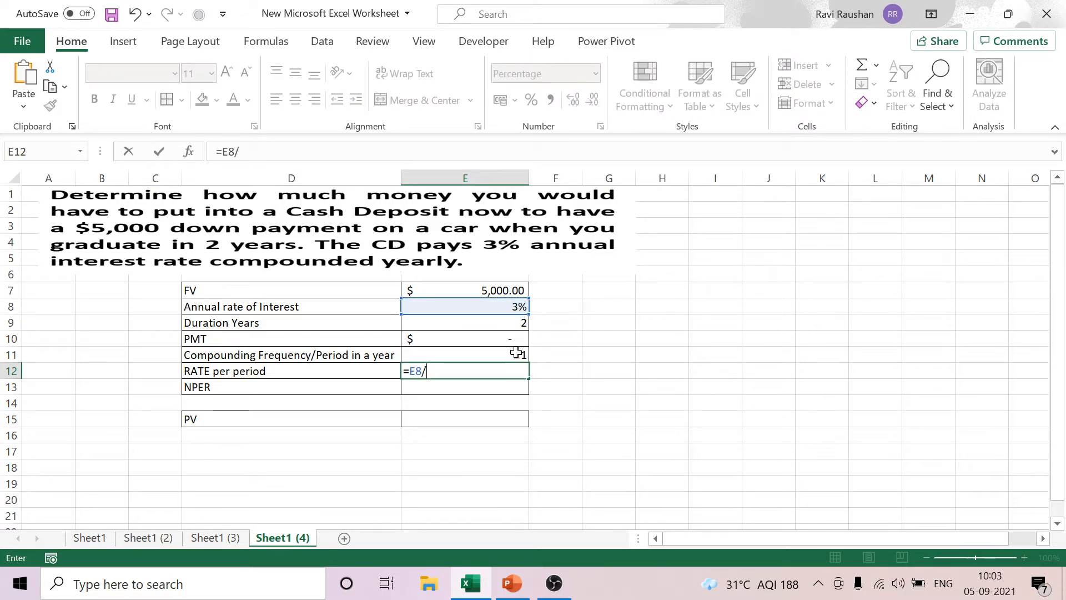
{"action": "left_click", "coordinate": [517, 353]}
{"action": "key", "text": "Return"}
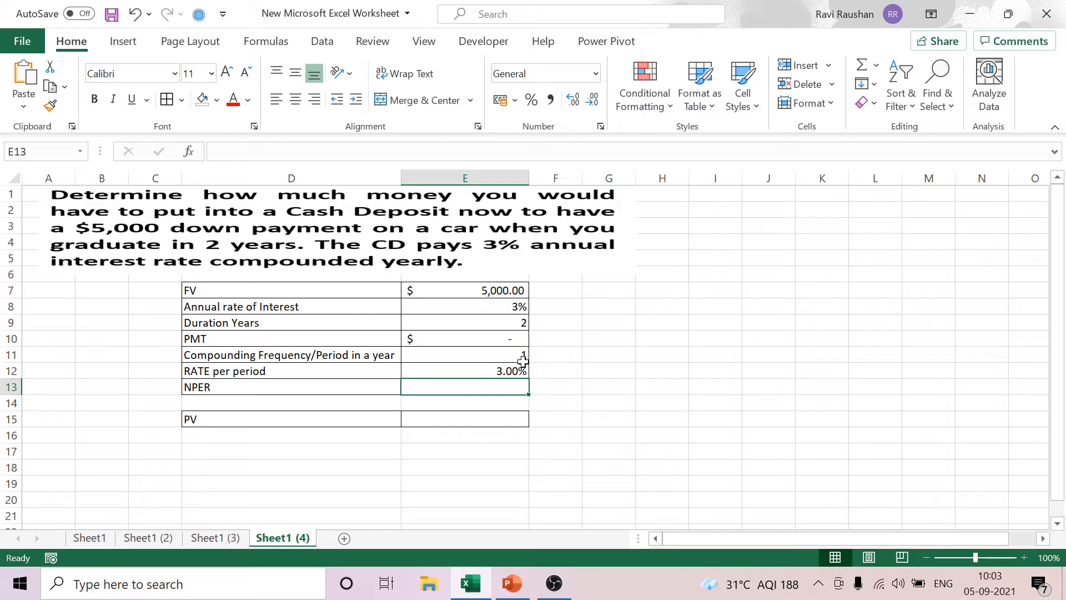
Calculate NPER in E13 by multiplying the duration in years by the compounding frequency with =E9*E11
{"action": "type", "text": "="}
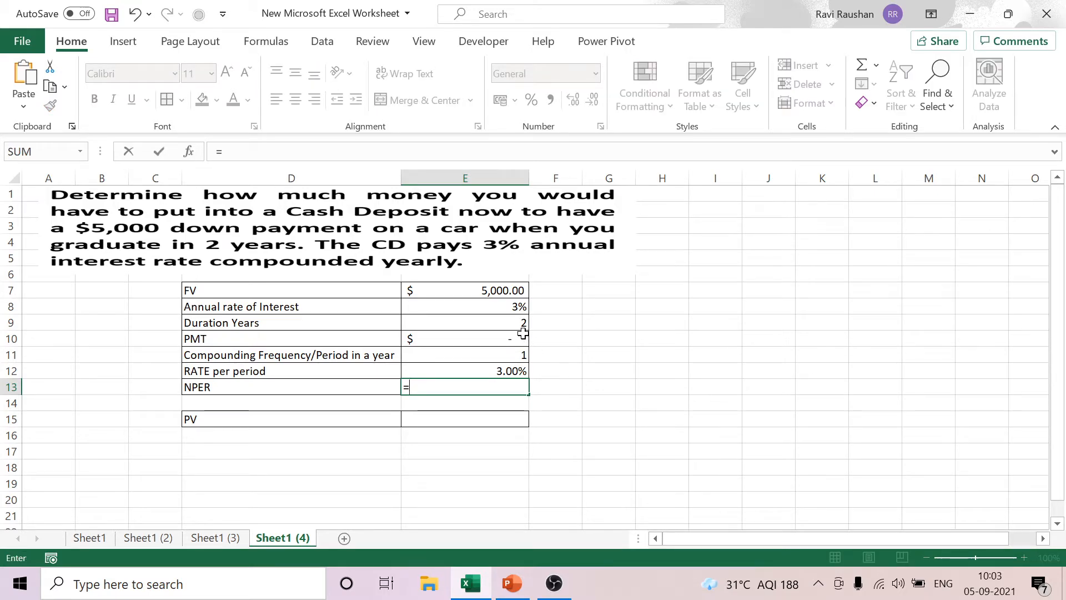
{"action": "left_click", "coordinate": [491, 320]}
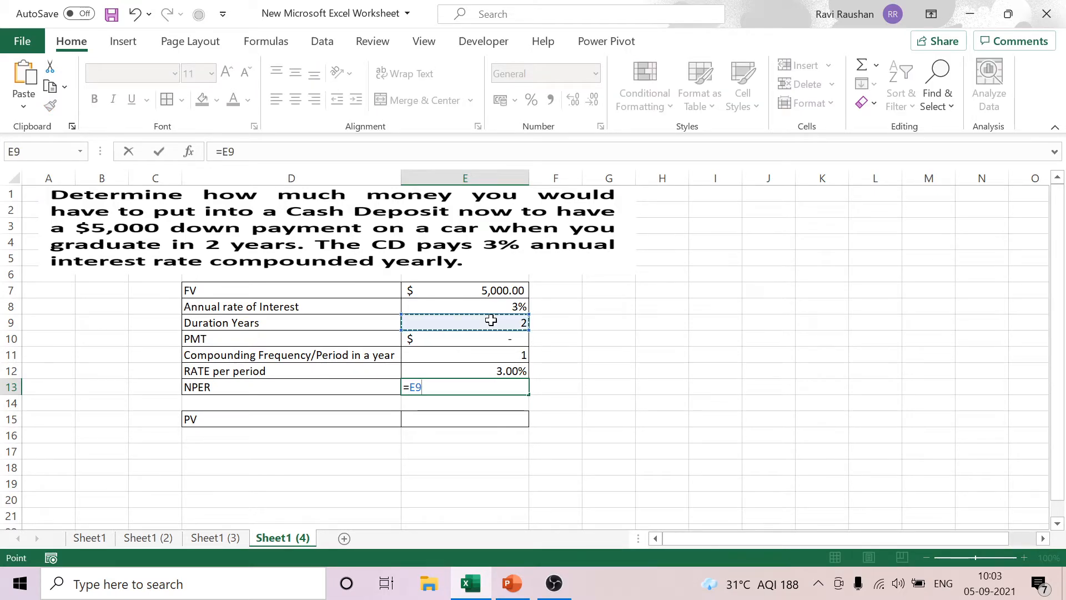
{"action": "type", "text": "*"}
{"action": "left_click", "coordinate": [510, 354]}
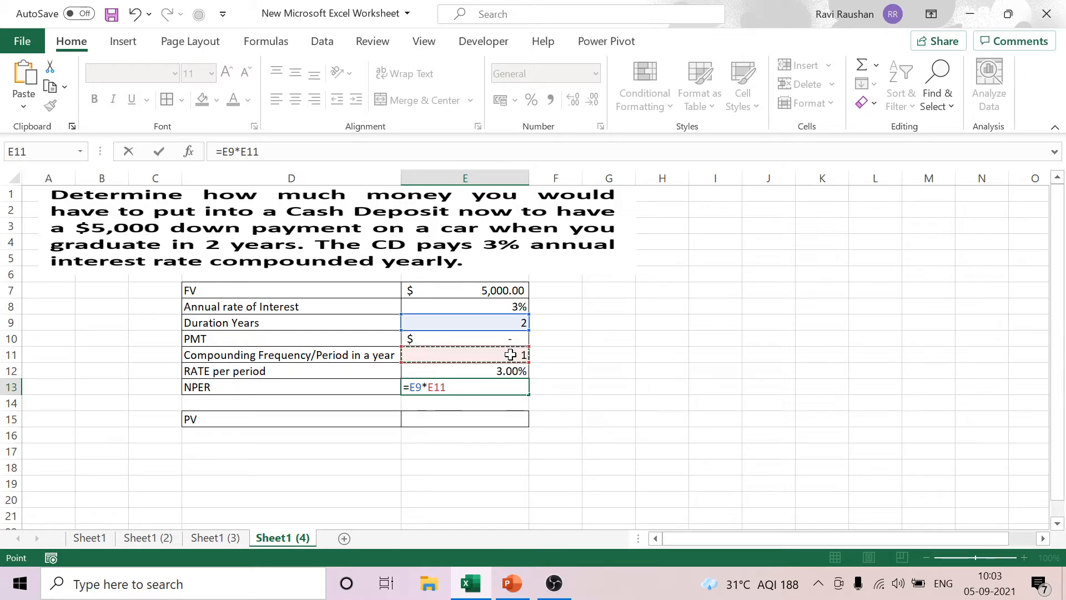
{"action": "key", "text": "Return"}
Calculate the present value in E15 from the rate per period, NPER and FV with =PV(E12,E13,,E7)
{"action": "left_click", "coordinate": [450, 425]}
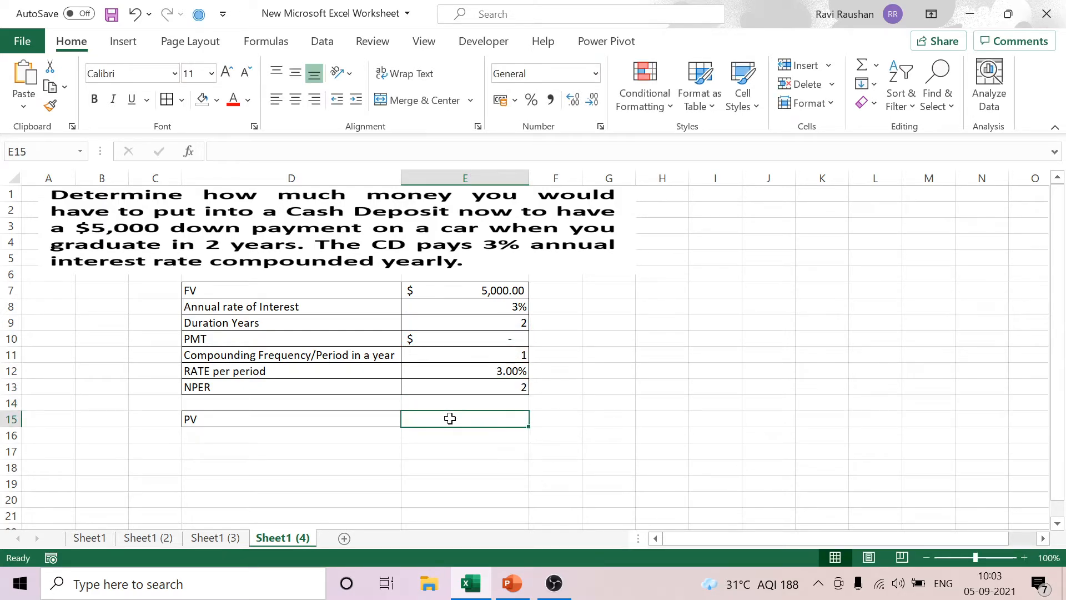
{"action": "type", "text": "=pv"}
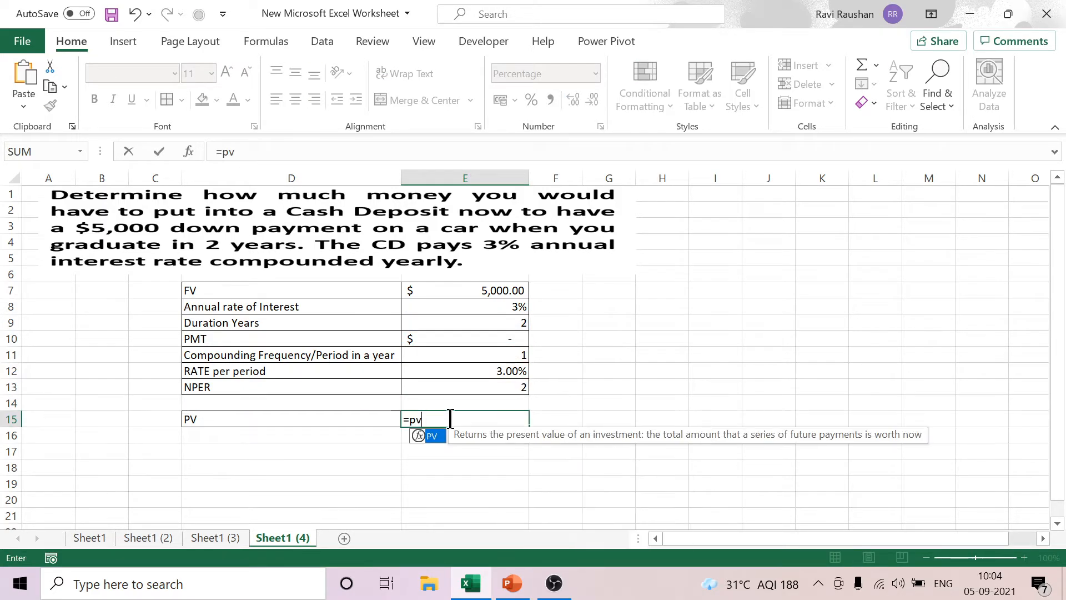
{"action": "type", "text": "("}
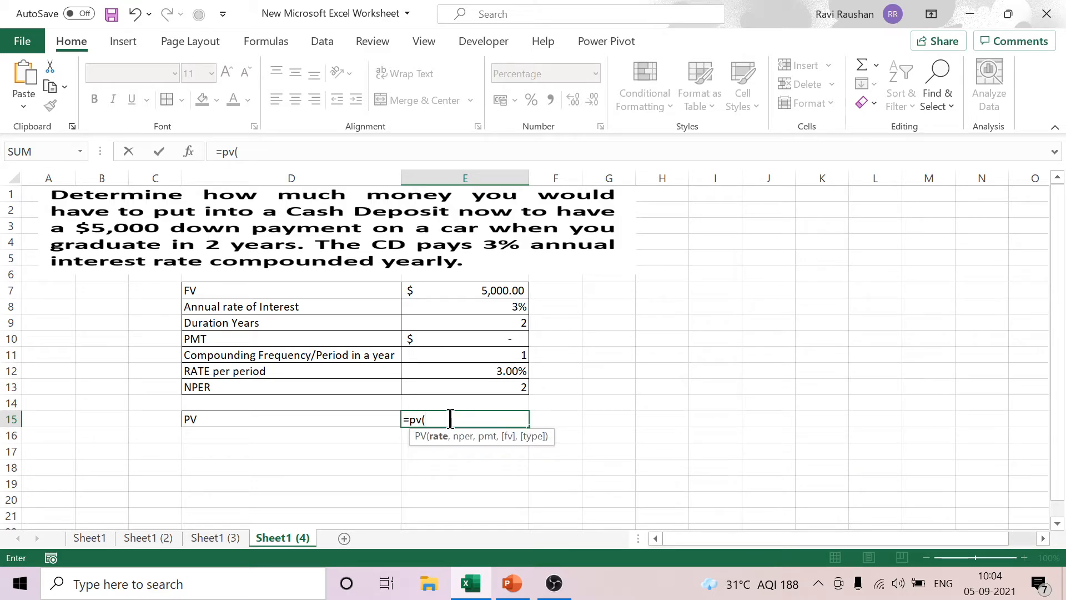
{"action": "left_click", "coordinate": [495, 371]}
{"action": "type", "text": ","}
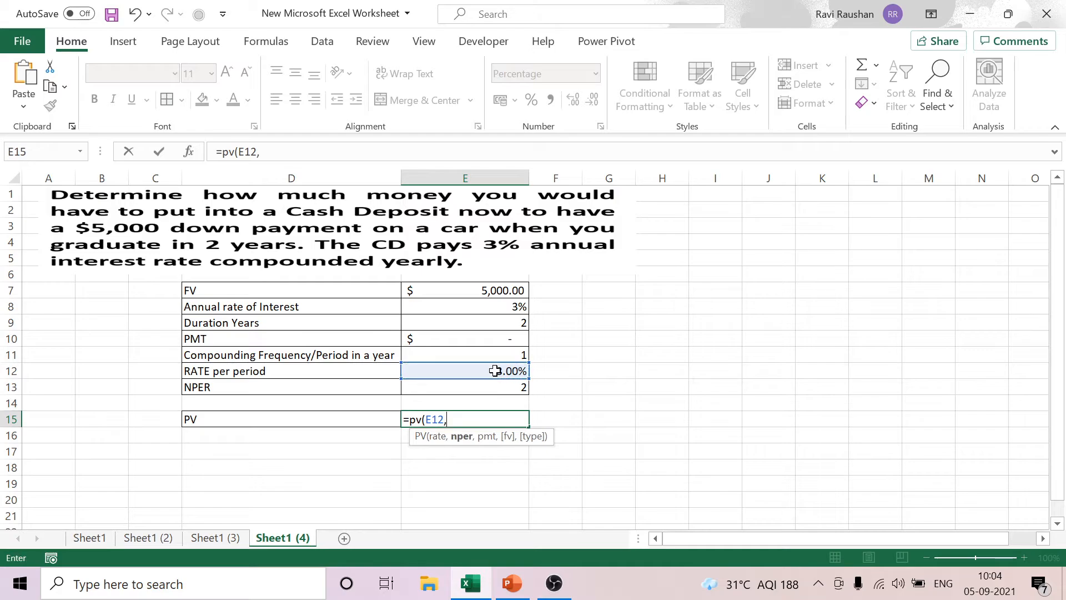
{"action": "left_click", "coordinate": [495, 388]}
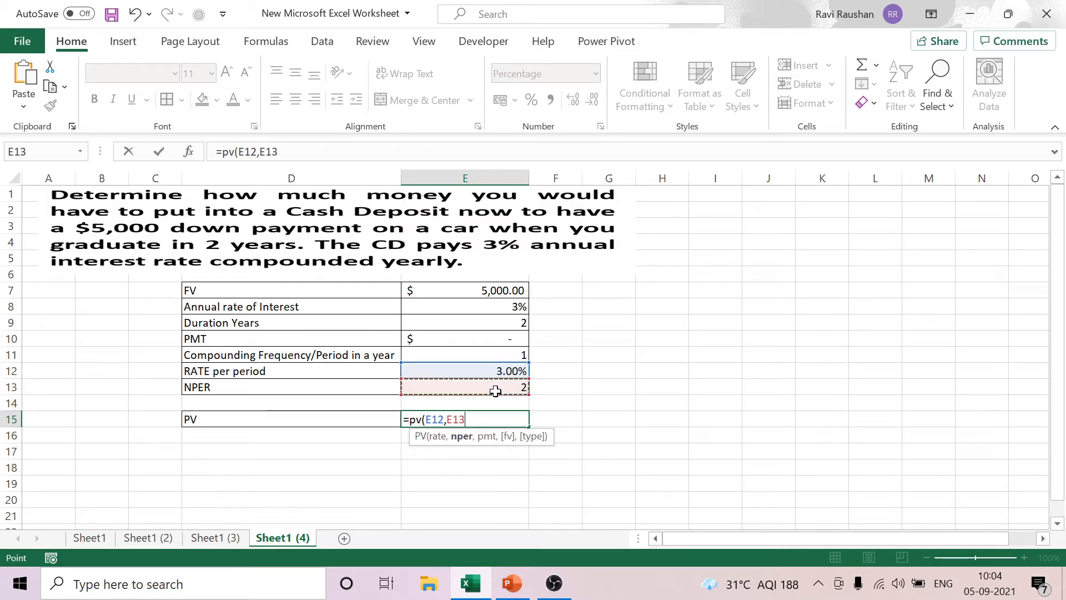
{"action": "type", "text": ",,"}
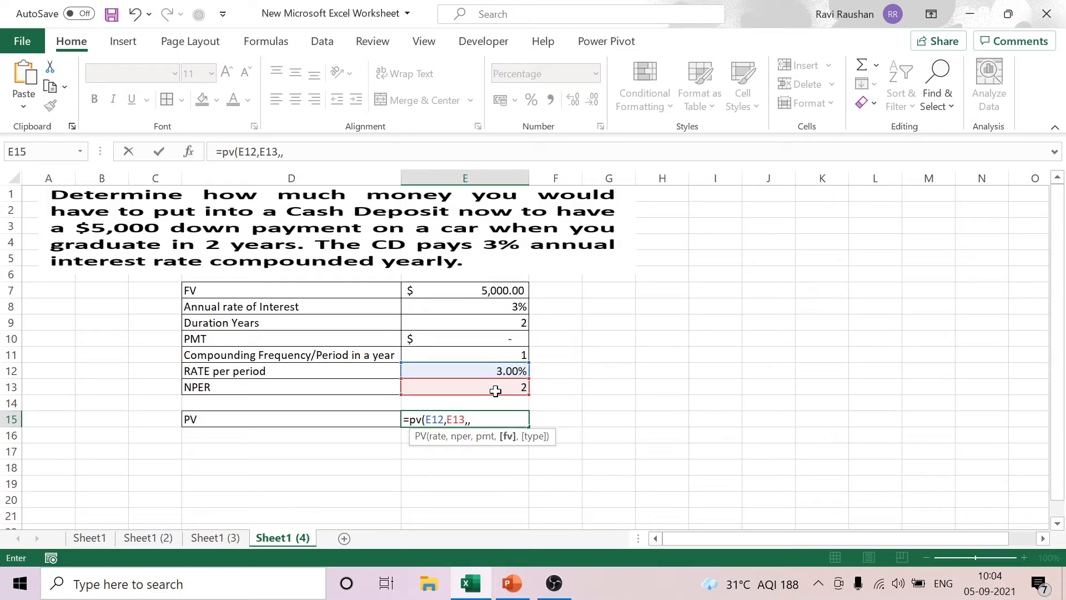
{"action": "left_click", "coordinate": [501, 289]}
{"action": "type", "text": ")"}
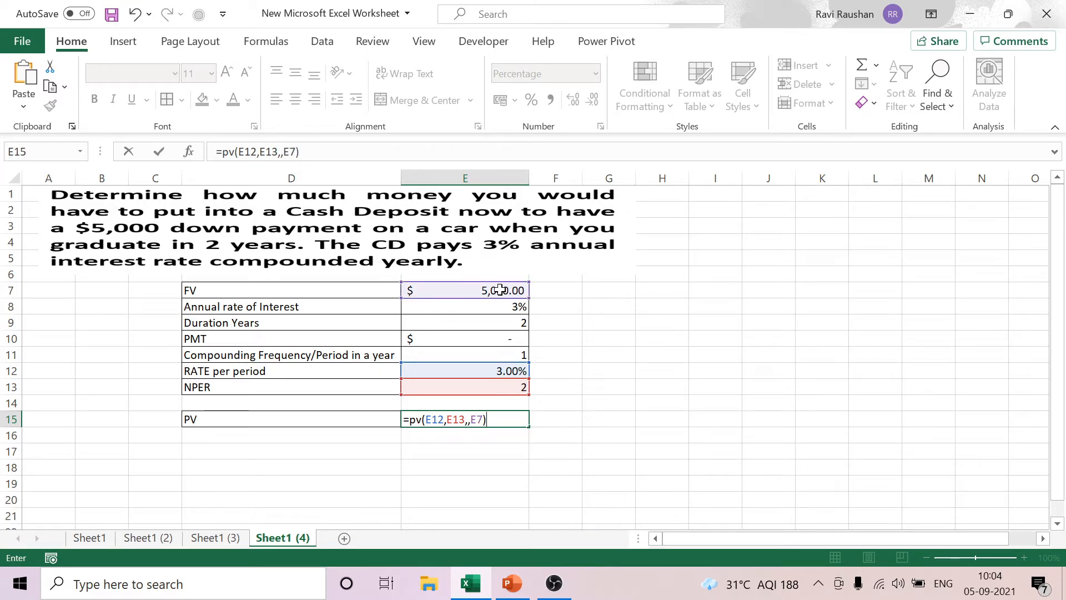
{"action": "key", "text": "Return"}
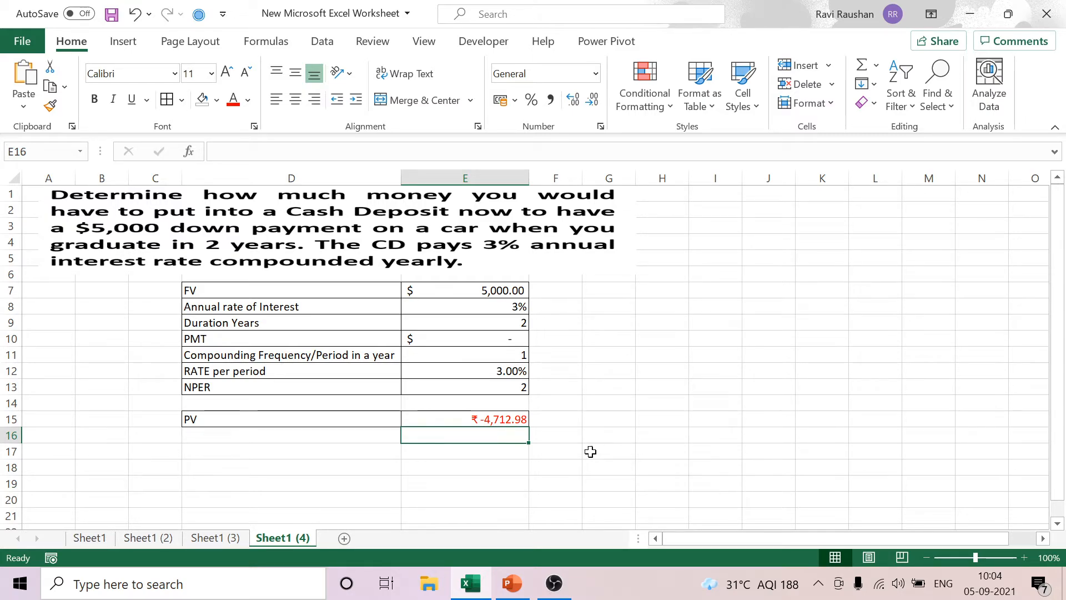
Create a copy of the Sheet1 (4) worksheet at the end of the workbook
{"action": "right_click", "coordinate": [295, 540]}
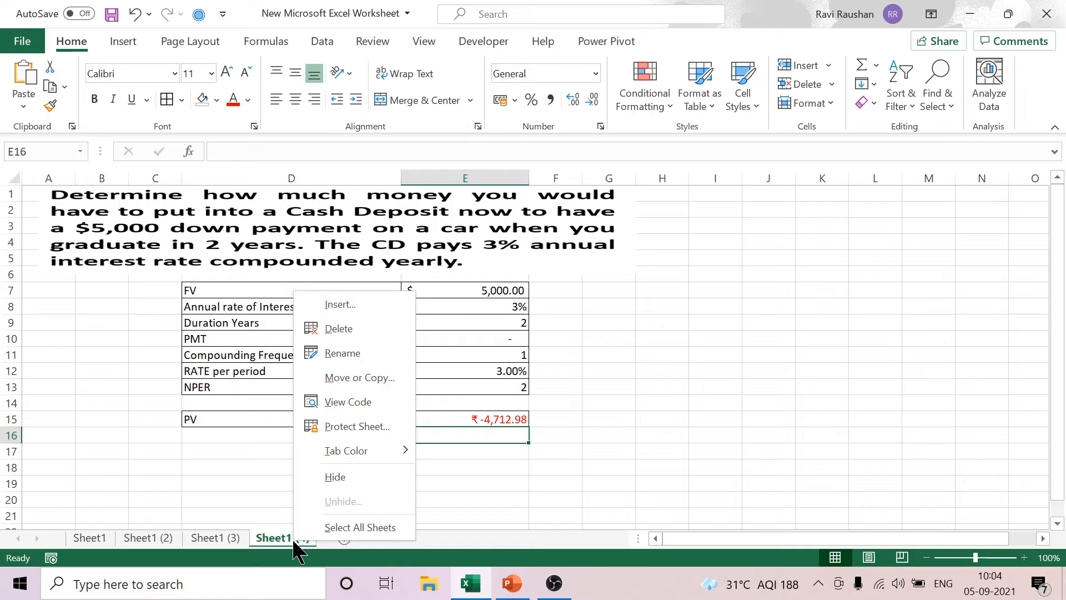
{"action": "left_click", "coordinate": [361, 377]}
{"action": "left_click", "coordinate": [269, 420]}
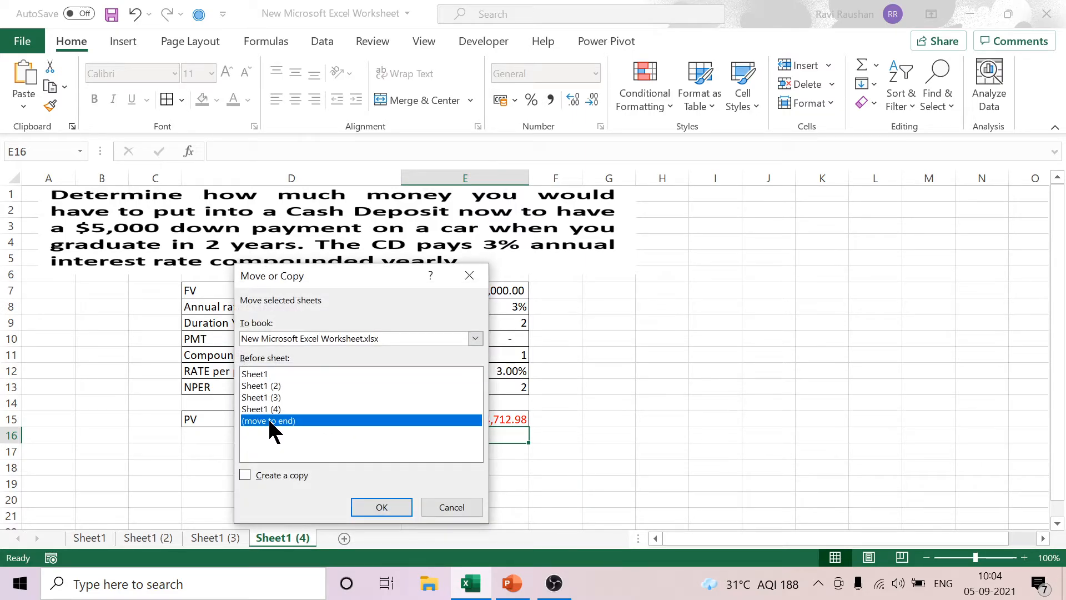
{"action": "left_click", "coordinate": [245, 475]}
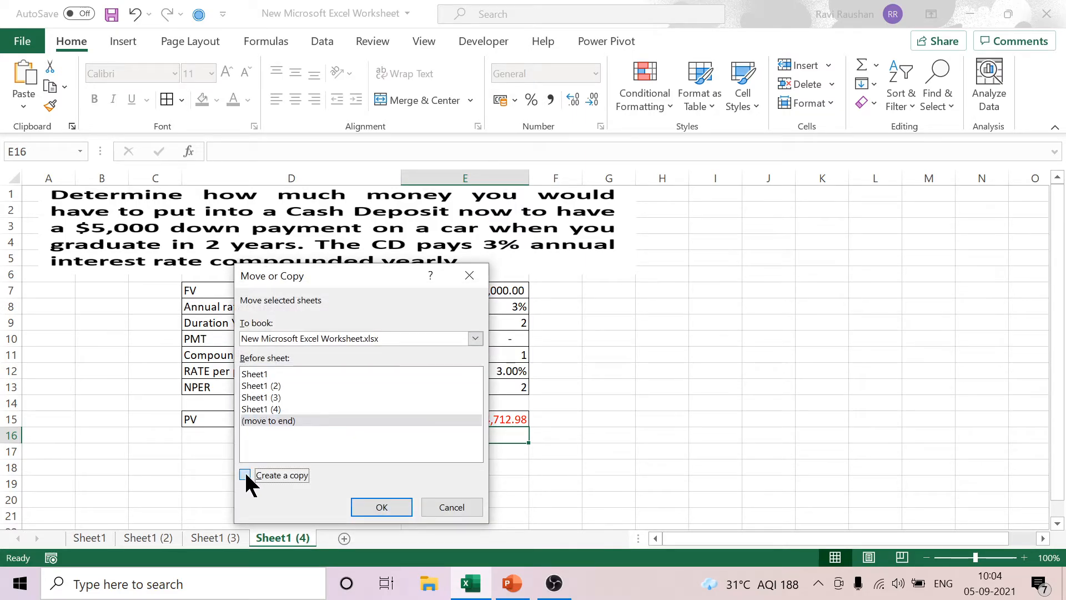
{"action": "left_click", "coordinate": [382, 508]}
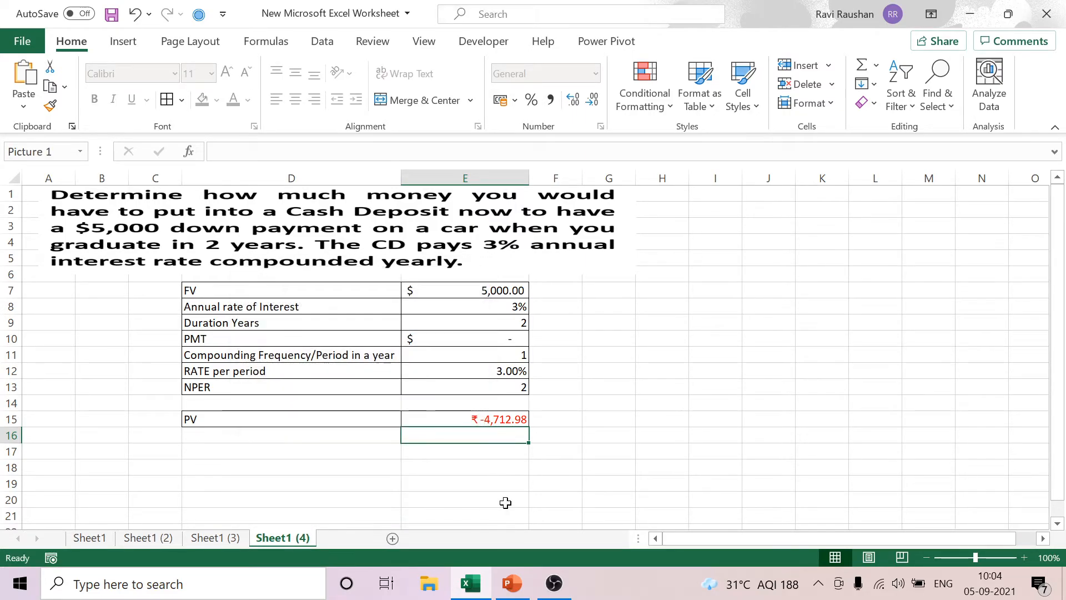
Switch to PowerPoint and bring up slide 30 with the $100,000 home loan mortgage question
{"action": "left_click", "coordinate": [512, 590]}
{"action": "scroll", "coordinate": [826, 364], "scroll_direction": "down", "scroll_amount": 2}
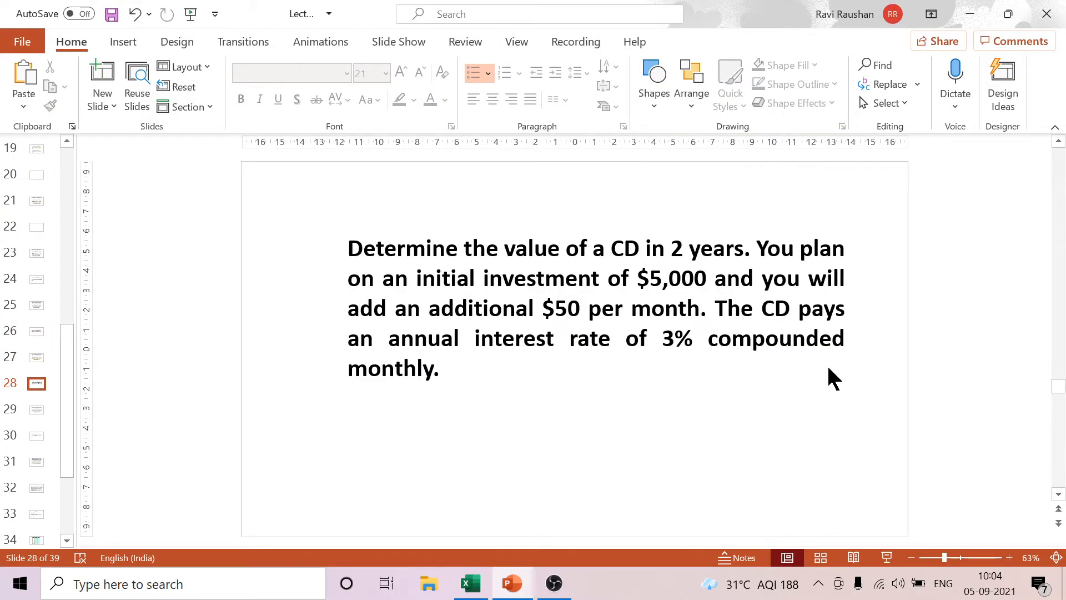
{"action": "scroll", "coordinate": [828, 367], "scroll_direction": "down", "scroll_amount": 2}
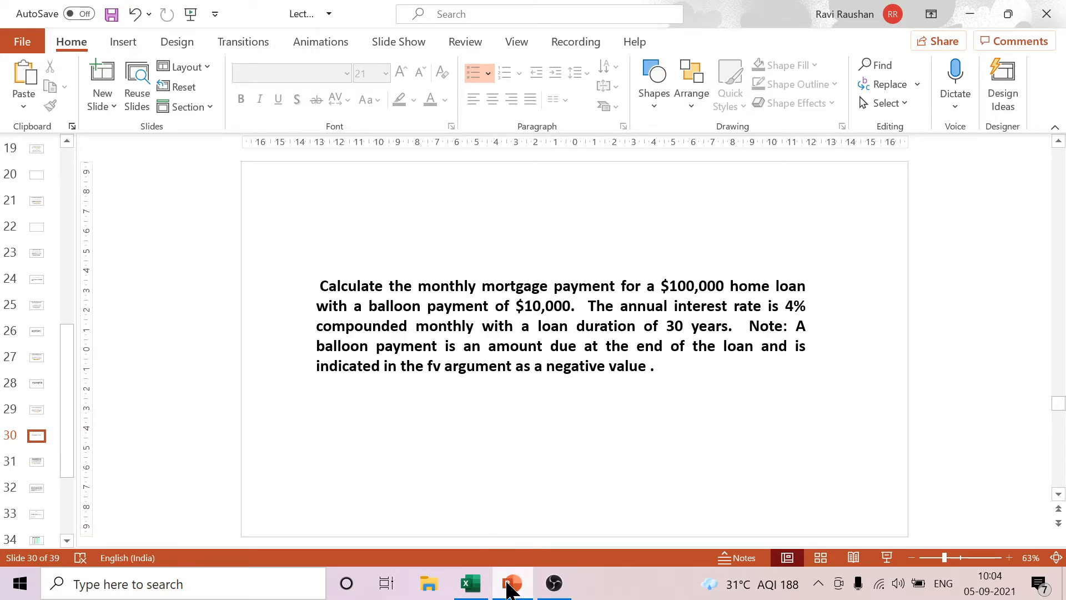
Return to Excel, delete the old question picture on Sheet1 (5) and insert three rows above the table at row 3
{"action": "left_click", "coordinate": [481, 589]}
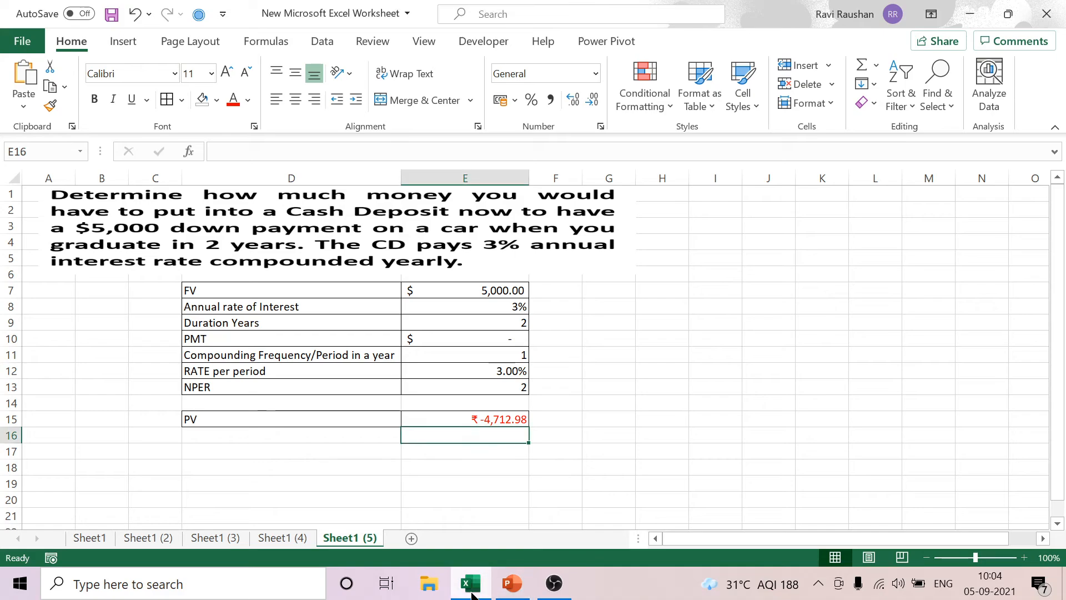
{"action": "left_click", "coordinate": [412, 247]}
{"action": "key", "text": "Delete"}
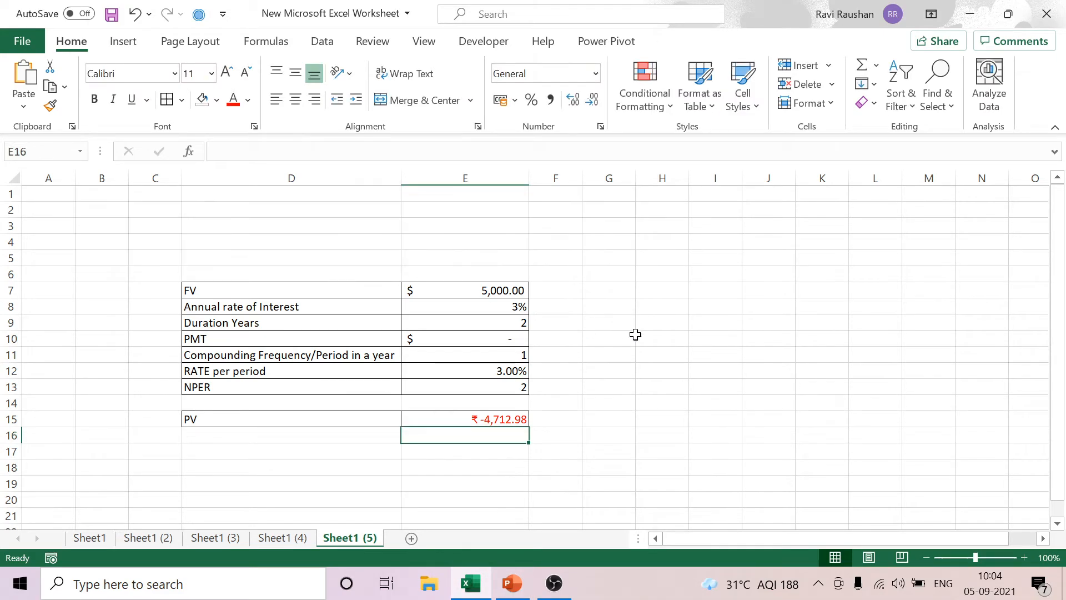
{"action": "left_click", "coordinate": [639, 336]}
{"action": "left_click_drag", "start_coordinate": [11, 225], "coordinate": [11, 256]}
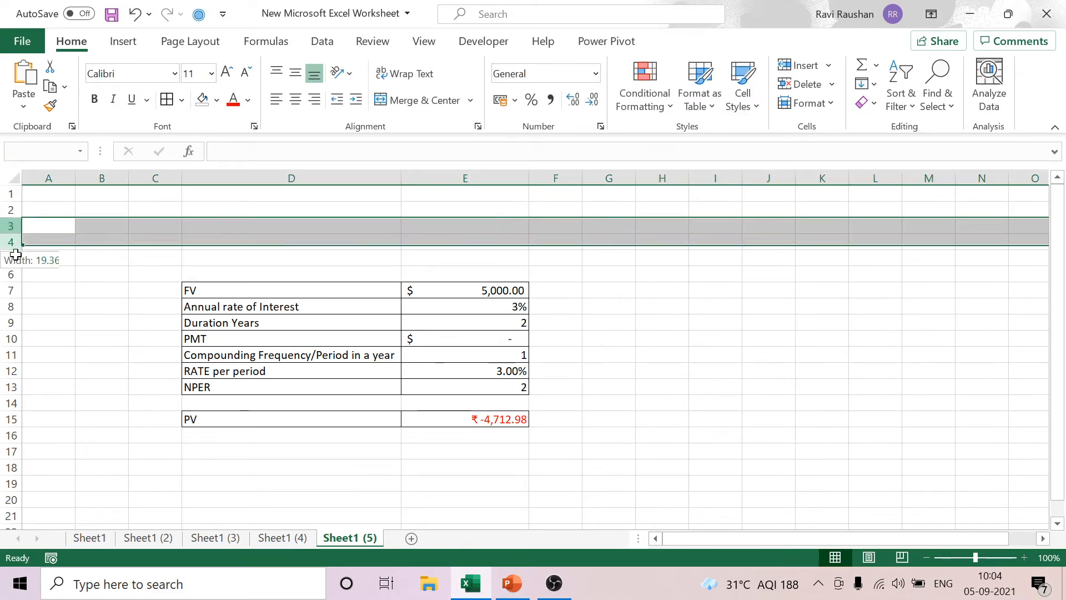
{"action": "right_click", "coordinate": [10, 246]}
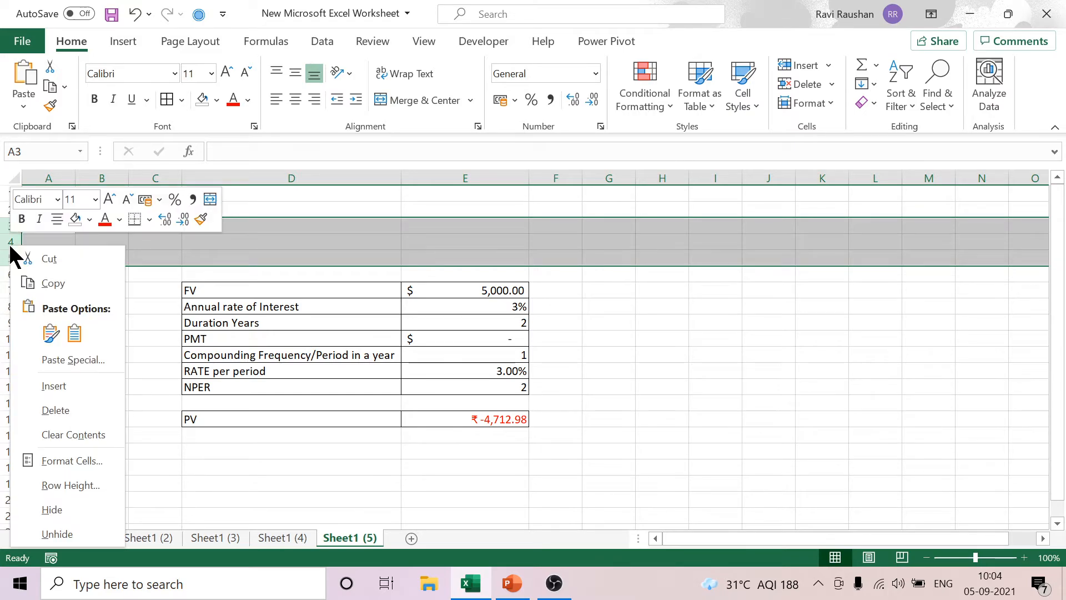
{"action": "left_click", "coordinate": [63, 392]}
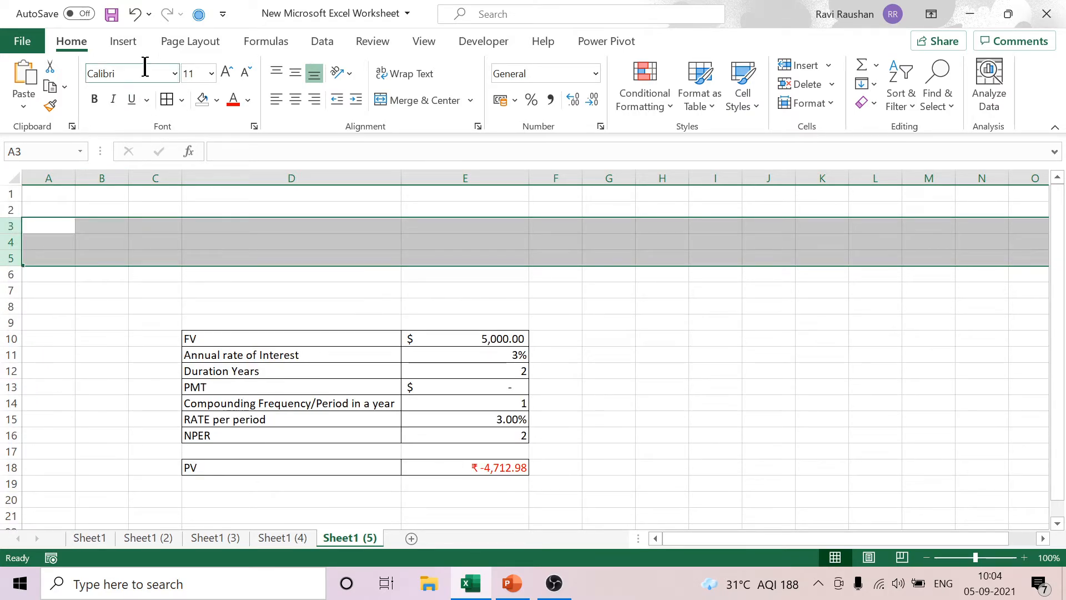
Insert a screen clipping of the mortgage question text from the PowerPoint slide into the sheet
{"action": "left_click", "coordinate": [125, 41]}
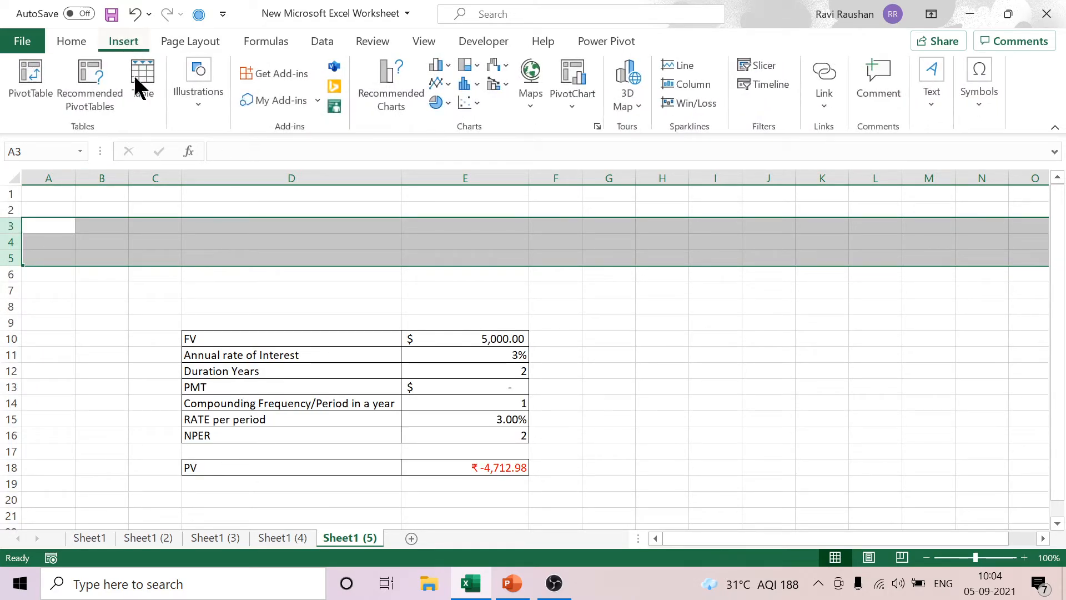
{"action": "left_click", "coordinate": [200, 105]}
{"action": "left_click", "coordinate": [396, 161]}
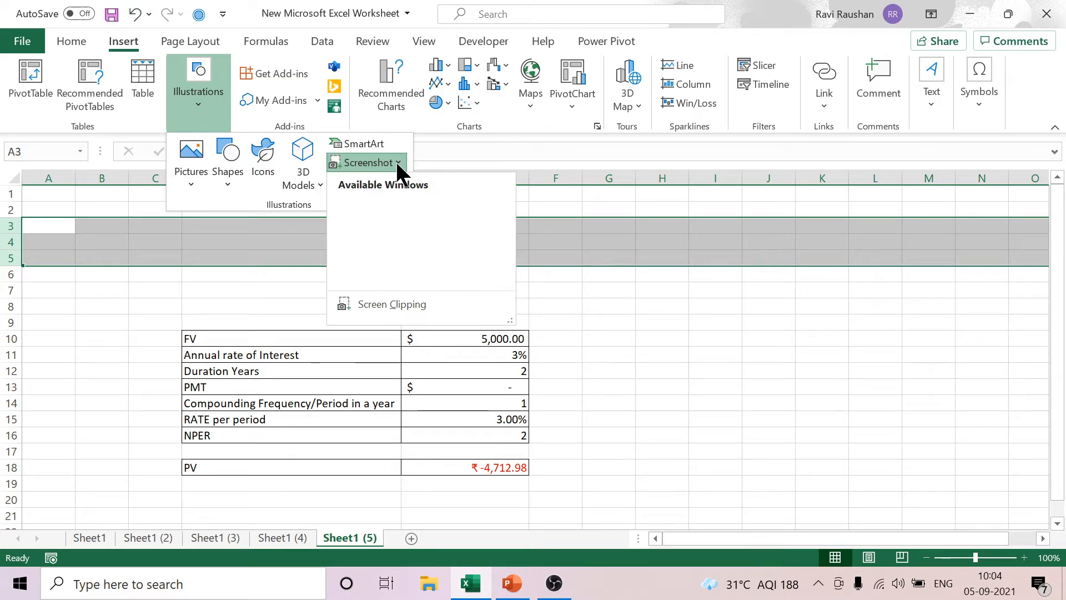
{"action": "left_click", "coordinate": [392, 305]}
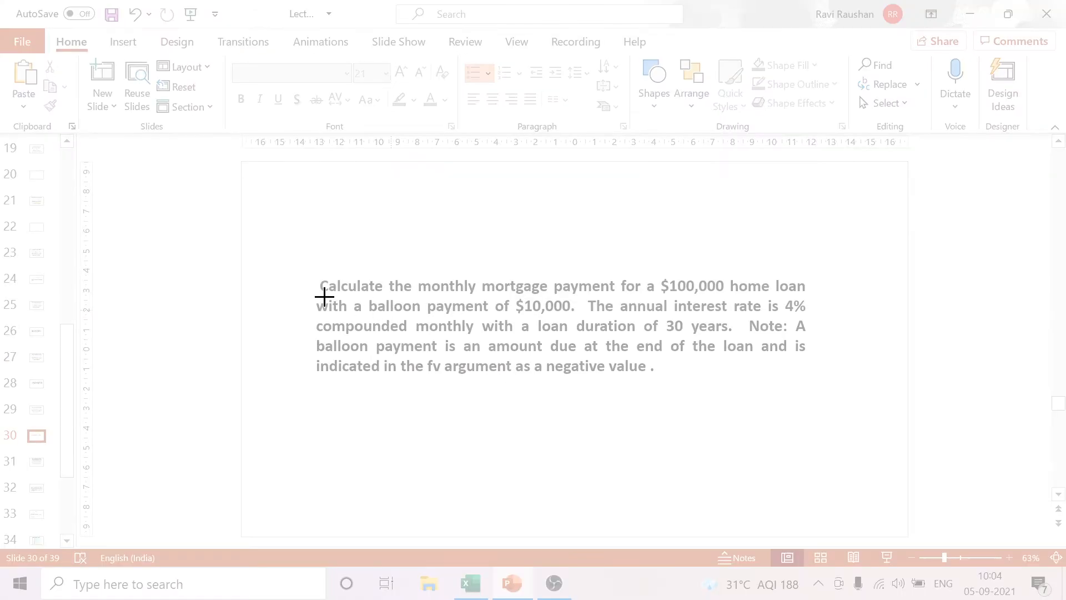
{"action": "left_click_drag", "start_coordinate": [309, 271], "coordinate": [831, 382]}
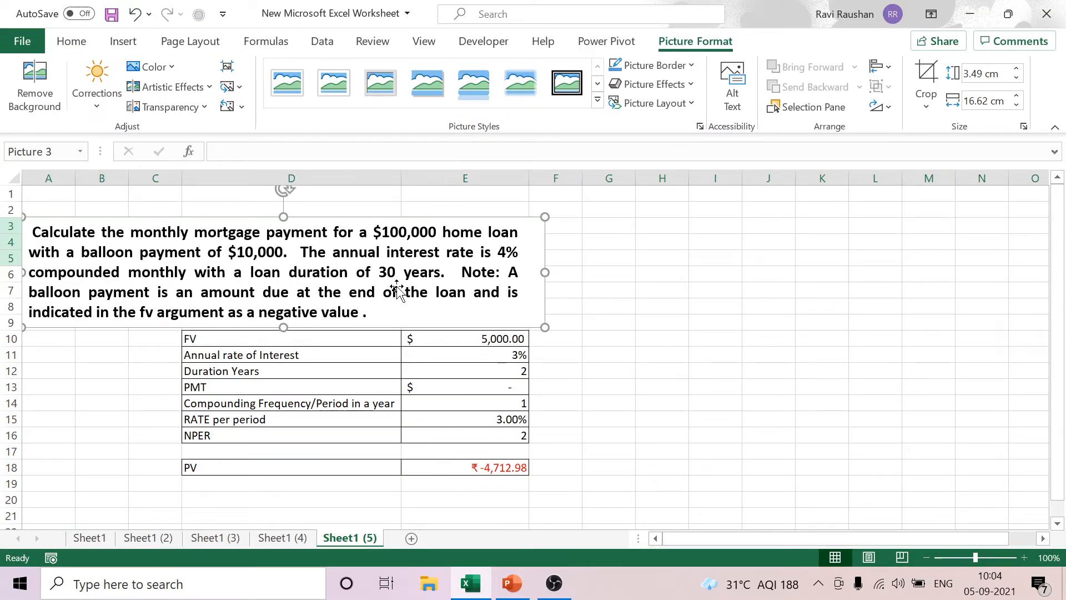
Move the clipped question picture up to row 1 above the table and widen it to about column G
{"action": "left_click_drag", "start_coordinate": [398, 291], "coordinate": [413, 229]}
{"action": "left_click_drag", "start_coordinate": [547, 295], "coordinate": [628, 312]}
{"action": "left_click", "coordinate": [739, 352]}
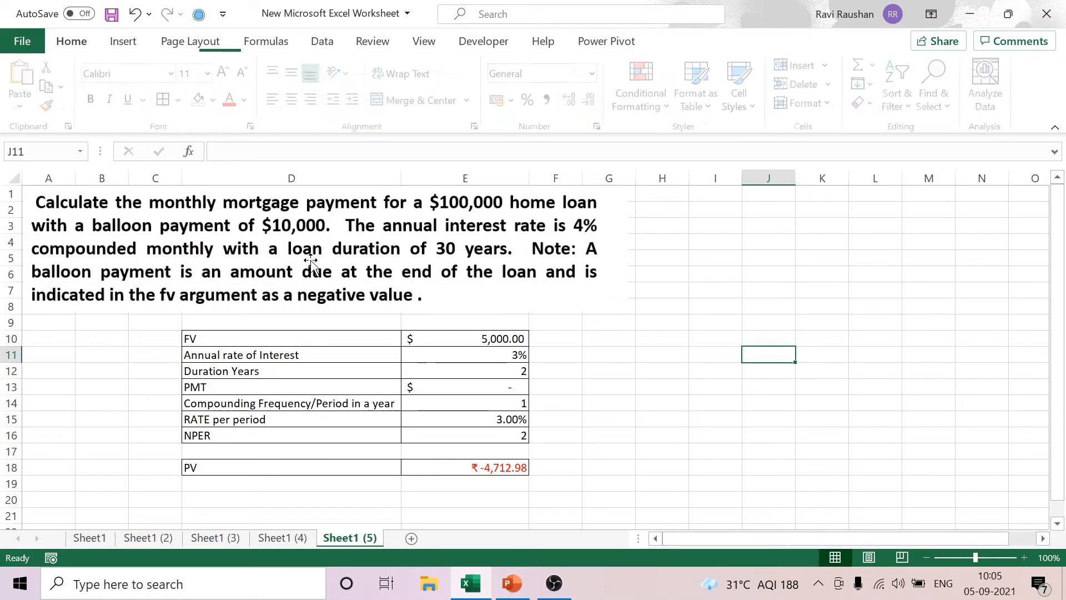
Clear the values in E10:E18 and change the result label in D18 to PMT
{"action": "left_click_drag", "start_coordinate": [491, 340], "coordinate": [503, 465]}
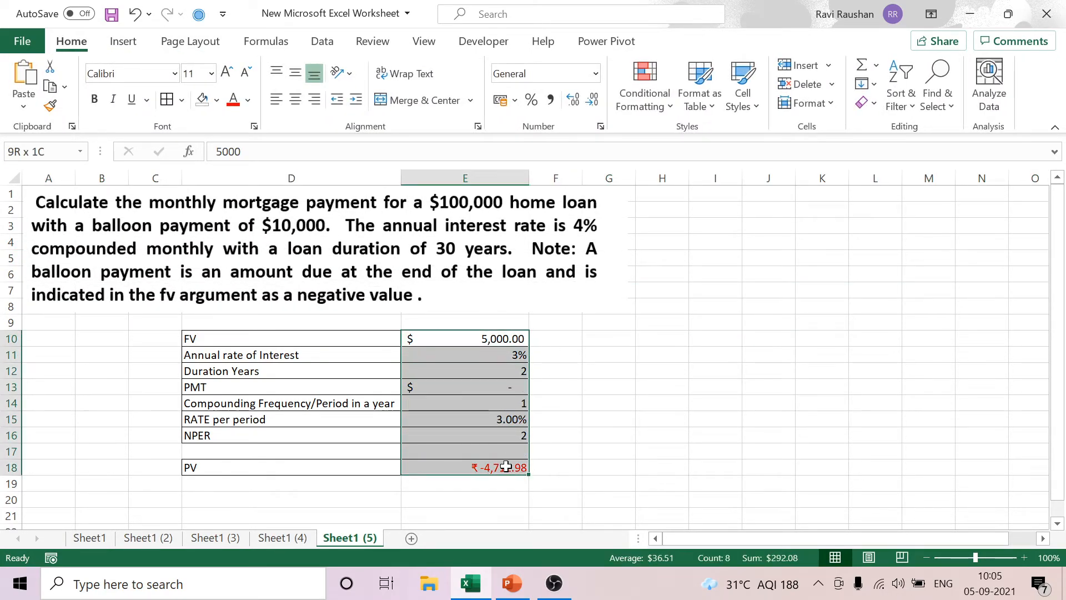
{"action": "key", "text": "Delete"}
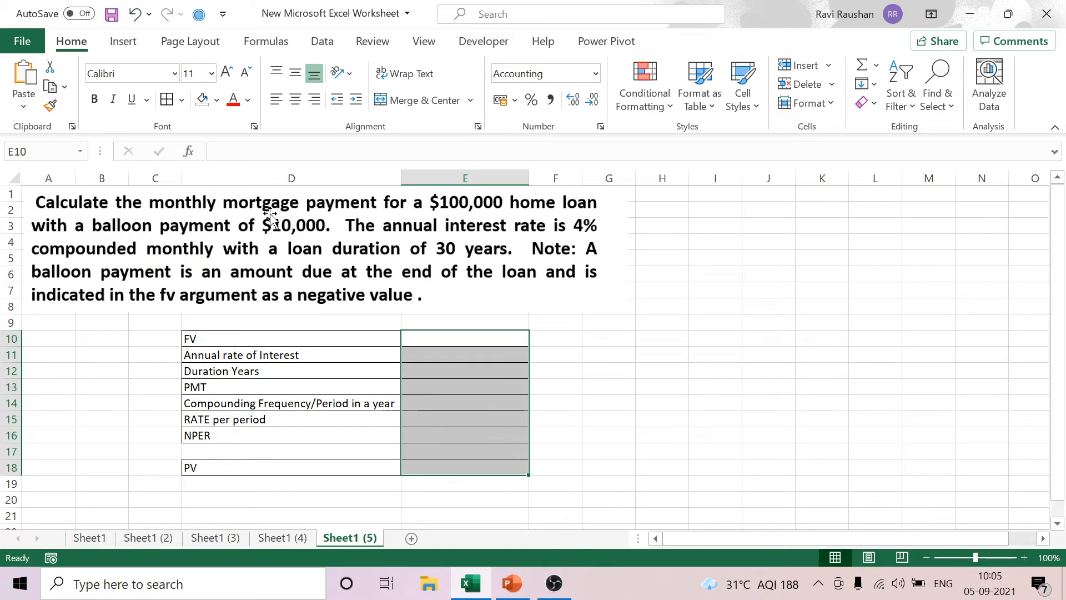
{"action": "left_click", "coordinate": [202, 468]}
{"action": "type", "text": "PMT"}
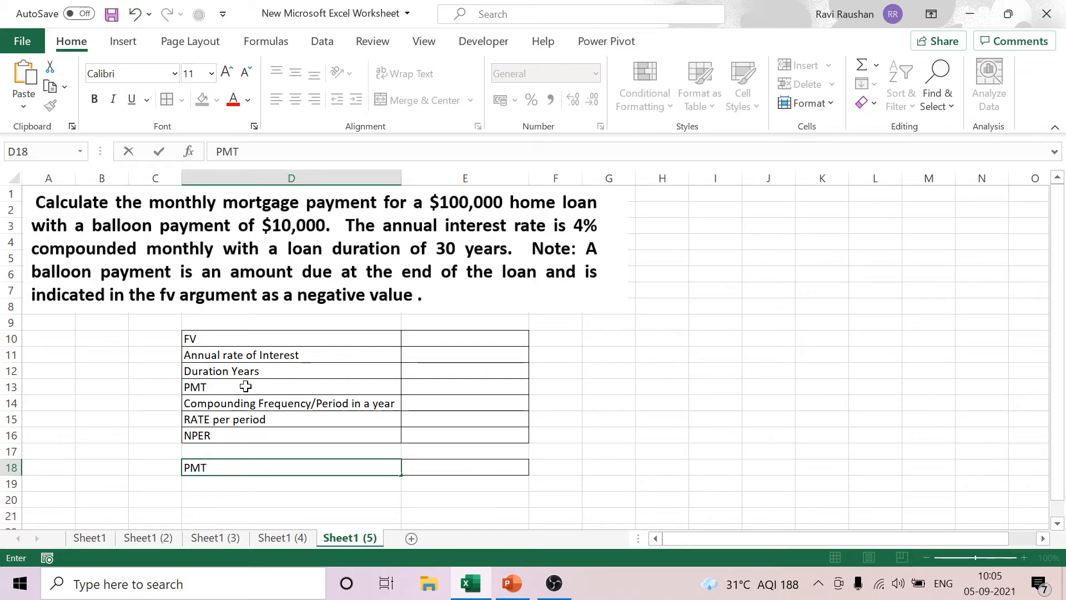
{"action": "left_click_drag", "start_coordinate": [238, 356], "coordinate": [238, 371]}
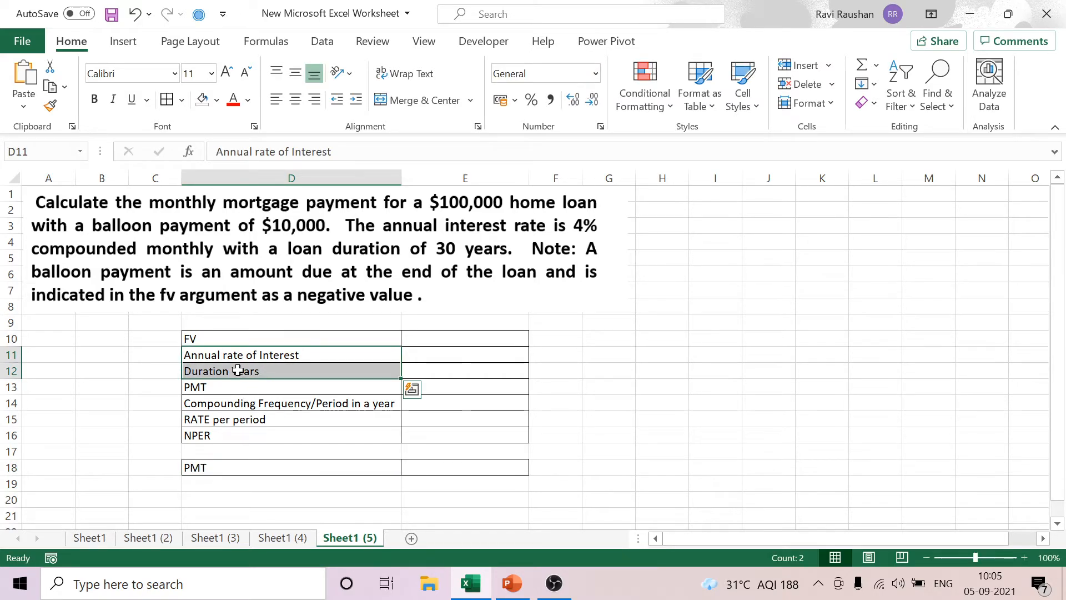
{"action": "key", "text": "ctrl+c"}
{"action": "left_click", "coordinate": [237, 370]}
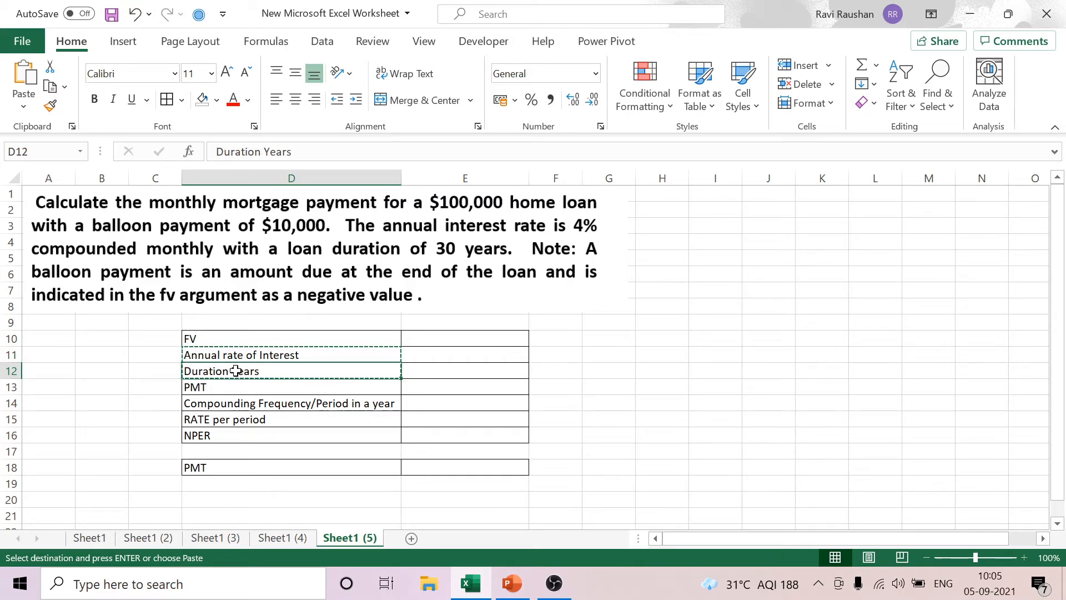
Copy the FV, Annual rate of Interest and Duration Years labels from D10:D12 and paste them one row lower, starting at D11
{"action": "left_click_drag", "start_coordinate": [236, 340], "coordinate": [233, 384]}
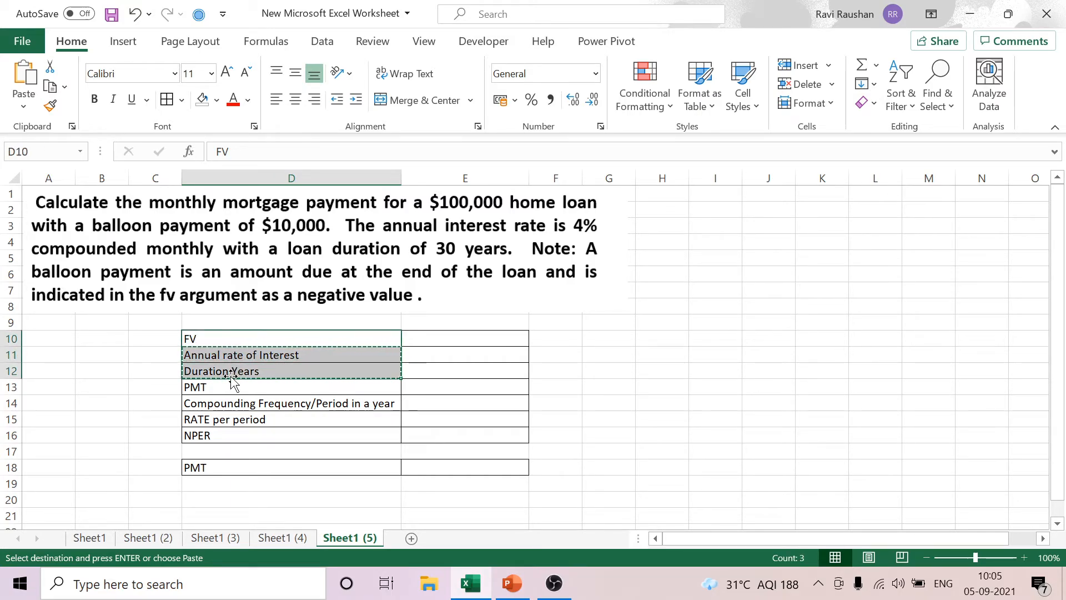
{"action": "key", "text": "ctrl+c"}
{"action": "left_click", "coordinate": [222, 357]}
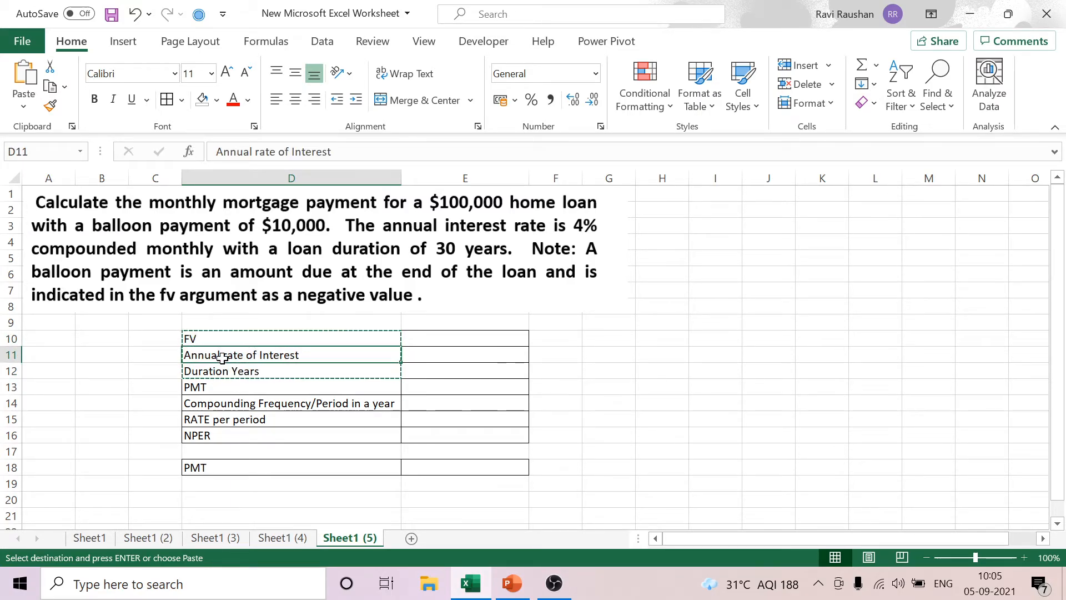
{"action": "key", "text": "ctrl+v"}
{"action": "key", "text": "ctrl"}
{"action": "key", "text": "Escape"}
Relabel D10 as PV and select the empty PMT result cell E18
{"action": "left_click", "coordinate": [212, 335]}
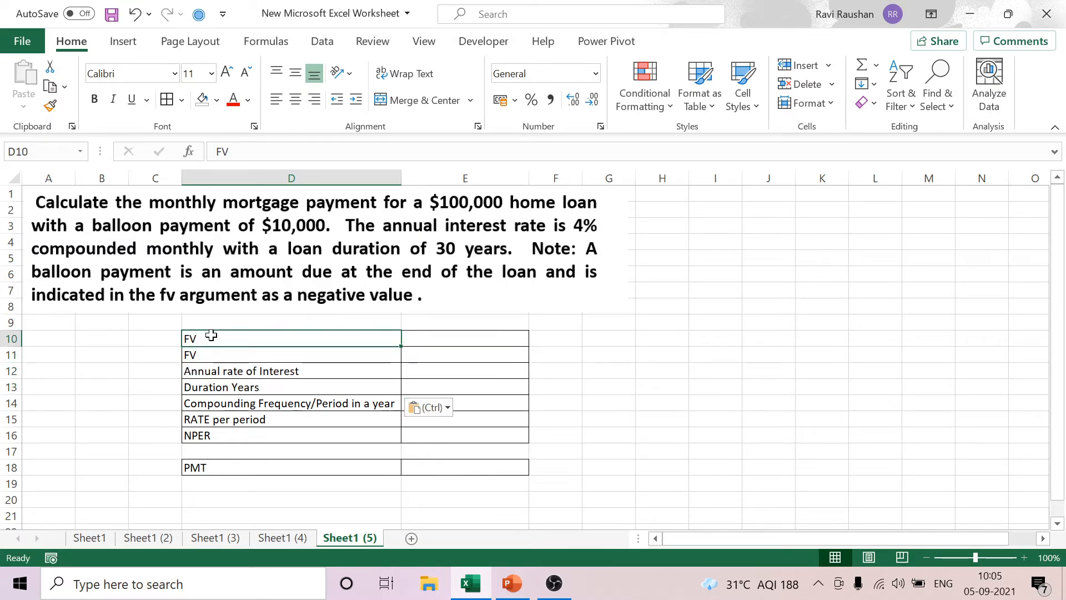
{"action": "type", "text": "PV"}
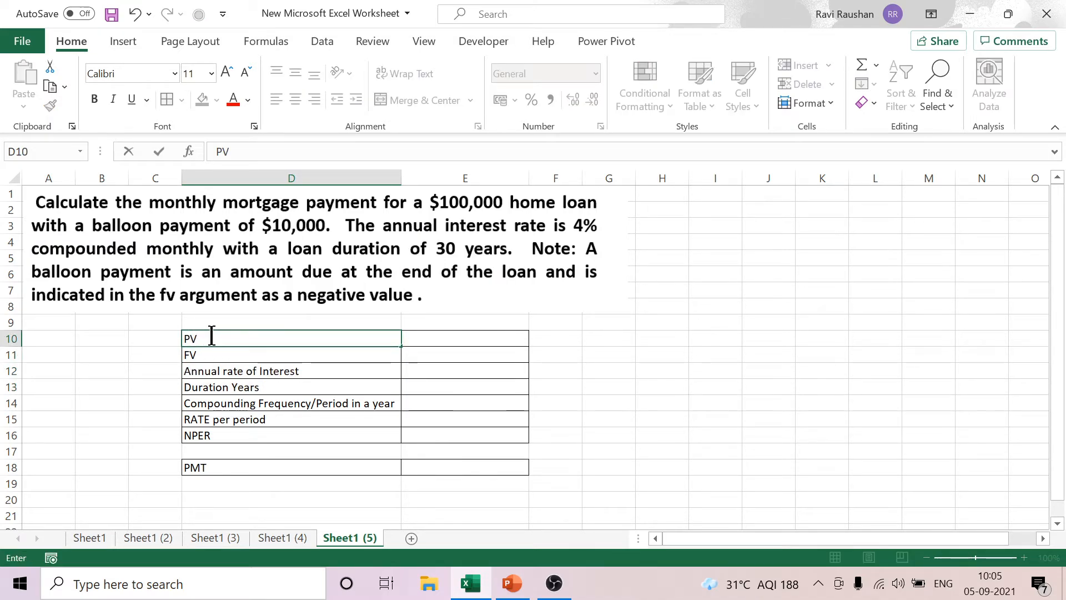
{"action": "left_click", "coordinate": [790, 398]}
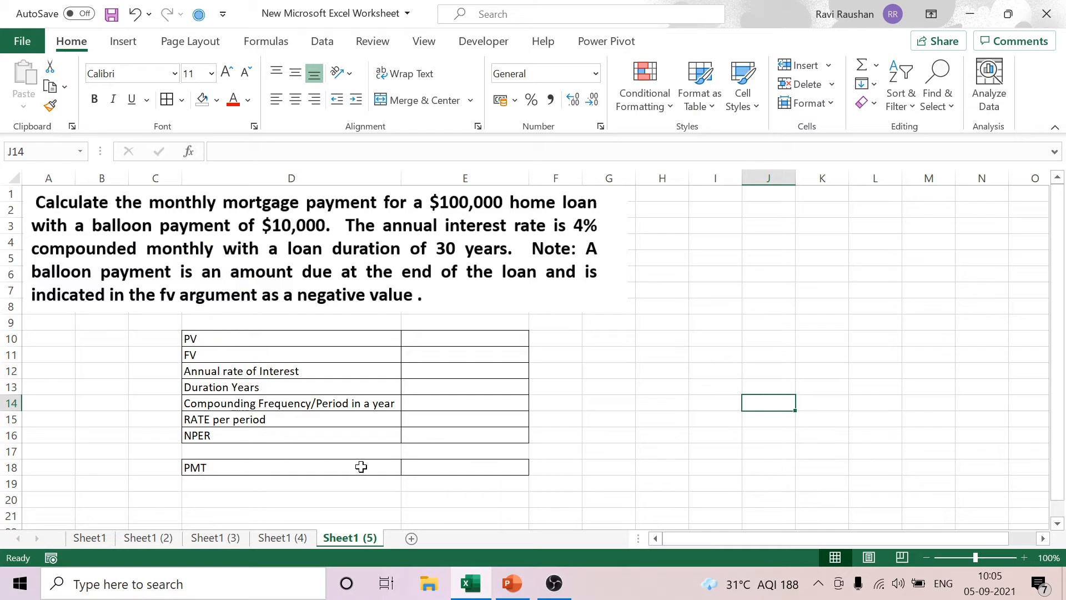
{"action": "left_click", "coordinate": [441, 468]}
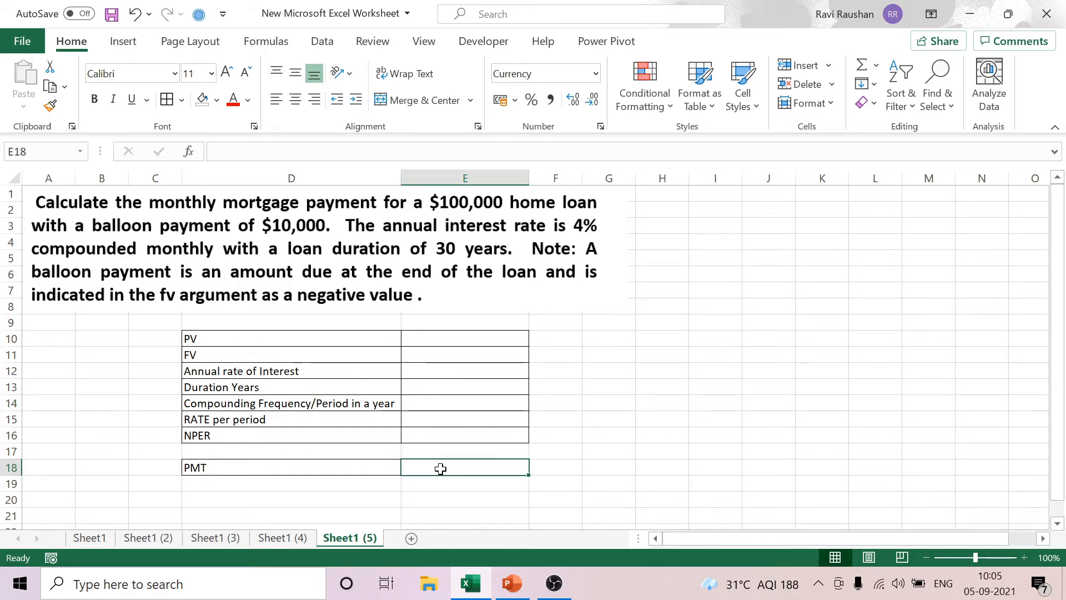
Enter a question mark placeholder in the PMT result cell E18 and 100,000 as the PV in E10
{"action": "type", "text": "?"}
{"action": "left_click", "coordinate": [650, 416]}
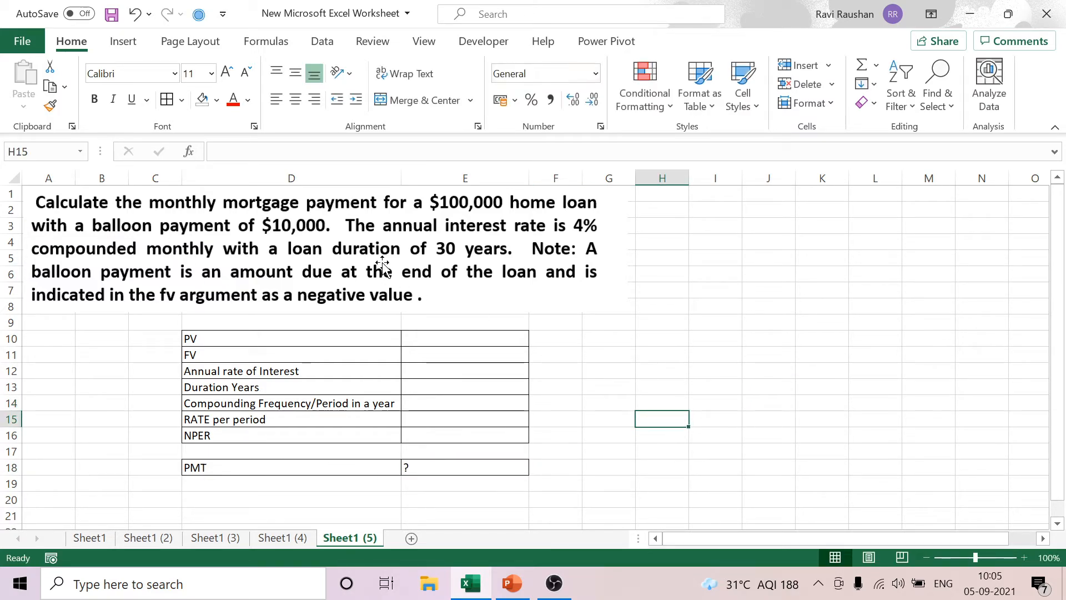
{"action": "left_click", "coordinate": [455, 344]}
{"action": "type", "text": "1,"}
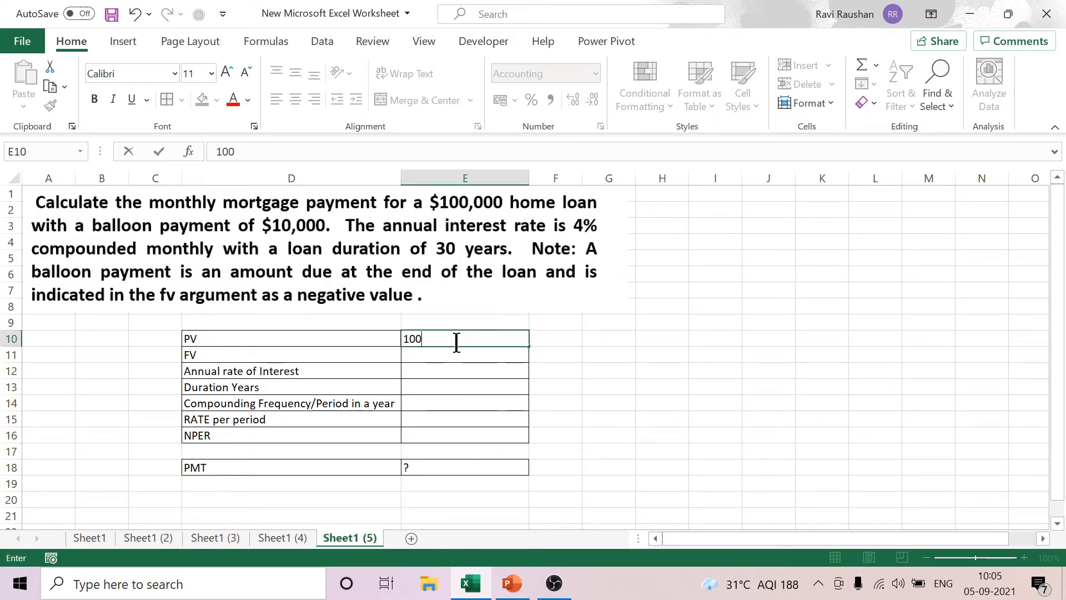
{"action": "type", "text": "00,000"}
{"action": "left_click", "coordinate": [669, 385]}
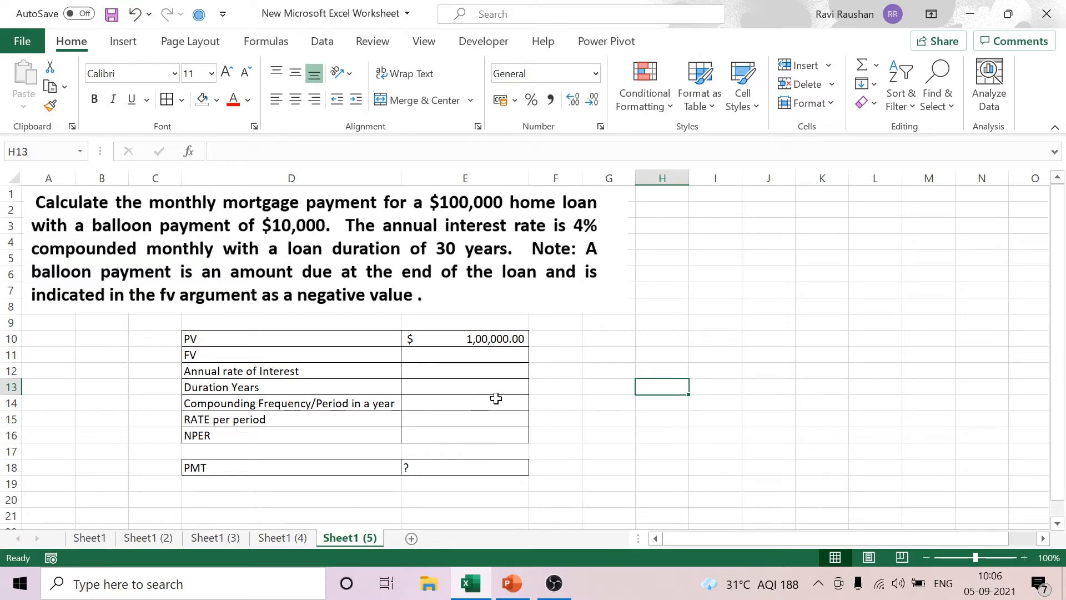
{"action": "left_click", "coordinate": [479, 356]}
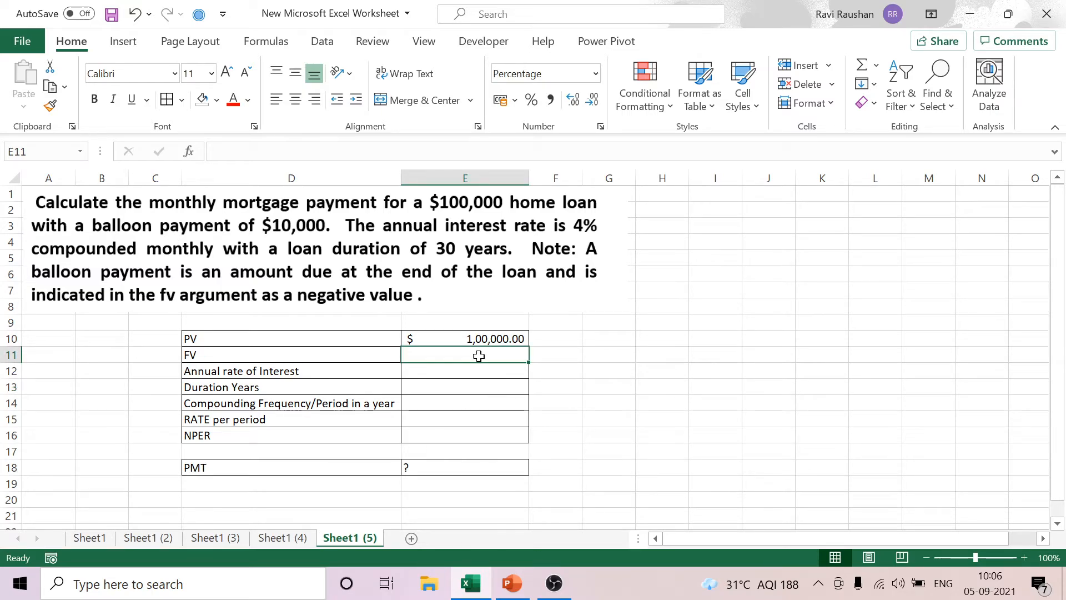
{"action": "type", "text": "10000"}
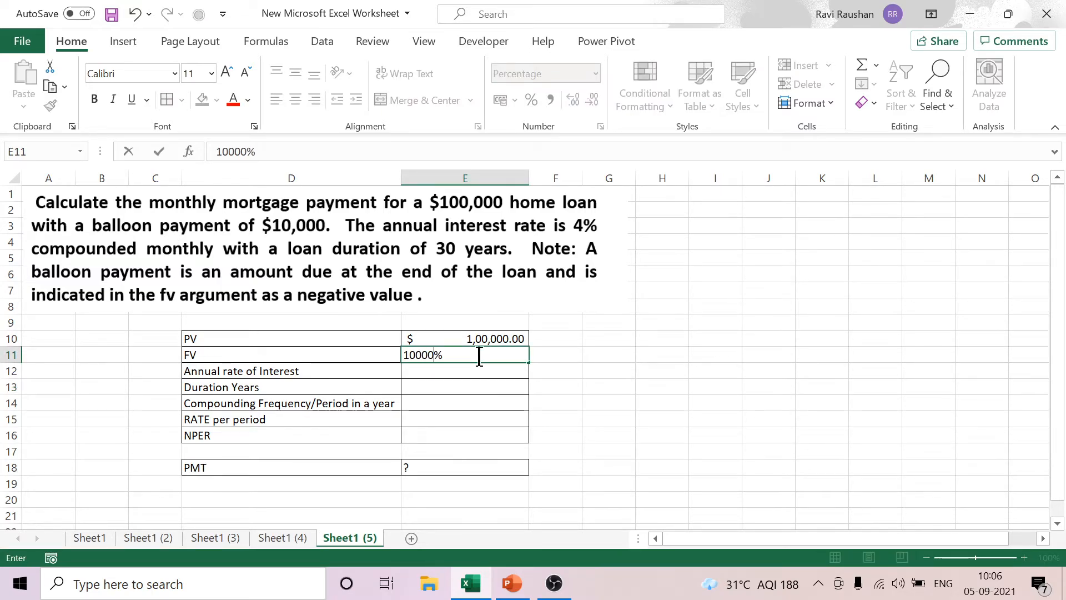
{"action": "left_click", "coordinate": [609, 436]}
{"action": "left_click", "coordinate": [489, 356]}
{"action": "key", "text": "Delete"}
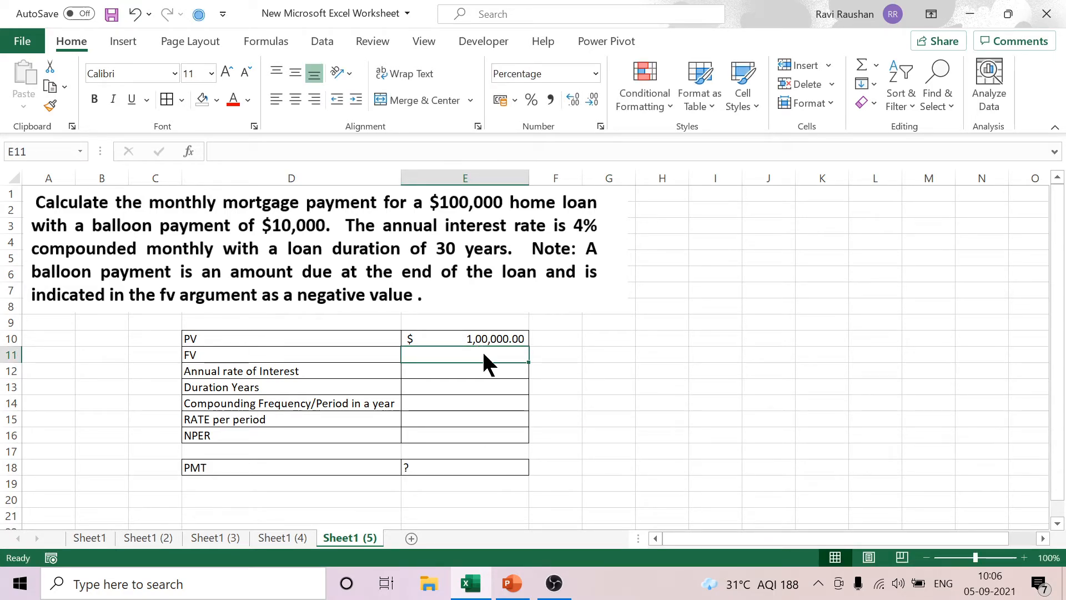
Format the FV cell E11 as Number with no decimal places and enter 10000 in it
{"action": "right_click", "coordinate": [484, 361]}
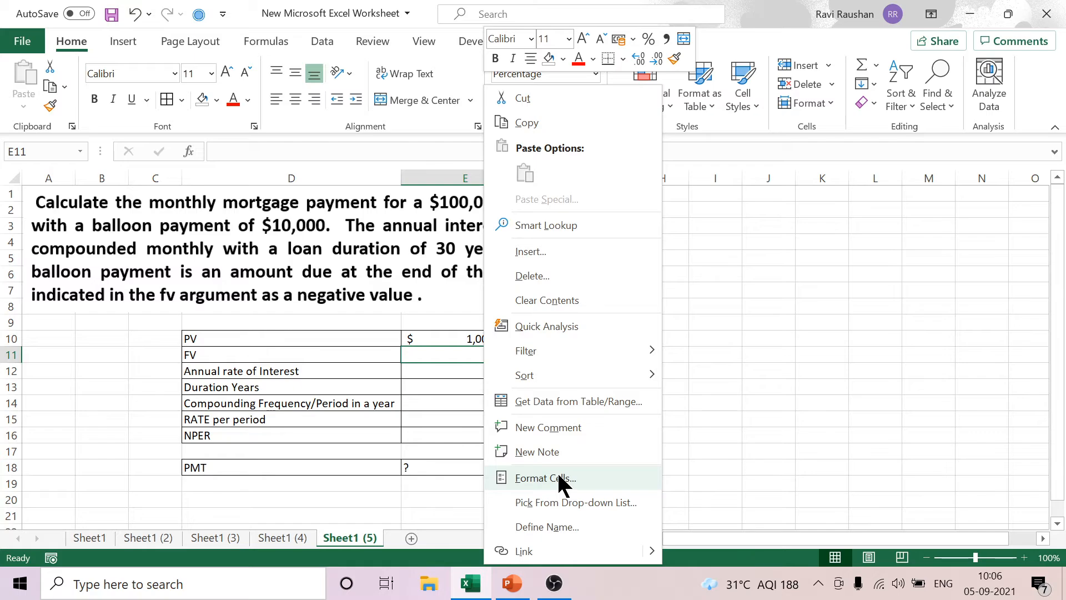
{"action": "left_click", "coordinate": [559, 479]}
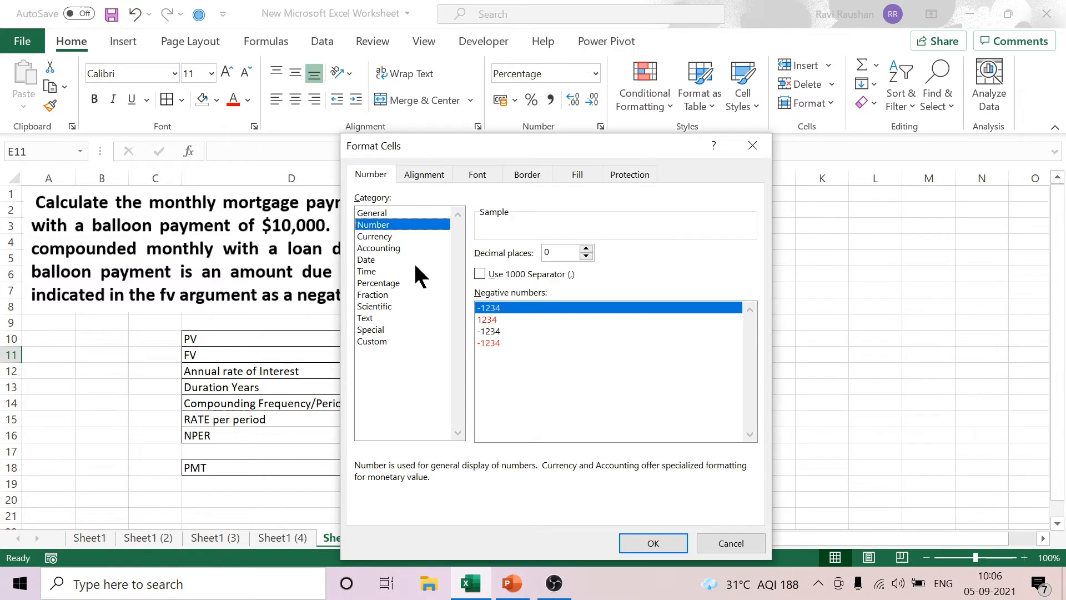
{"action": "left_click", "coordinate": [678, 552]}
{"action": "left_click", "coordinate": [715, 451]}
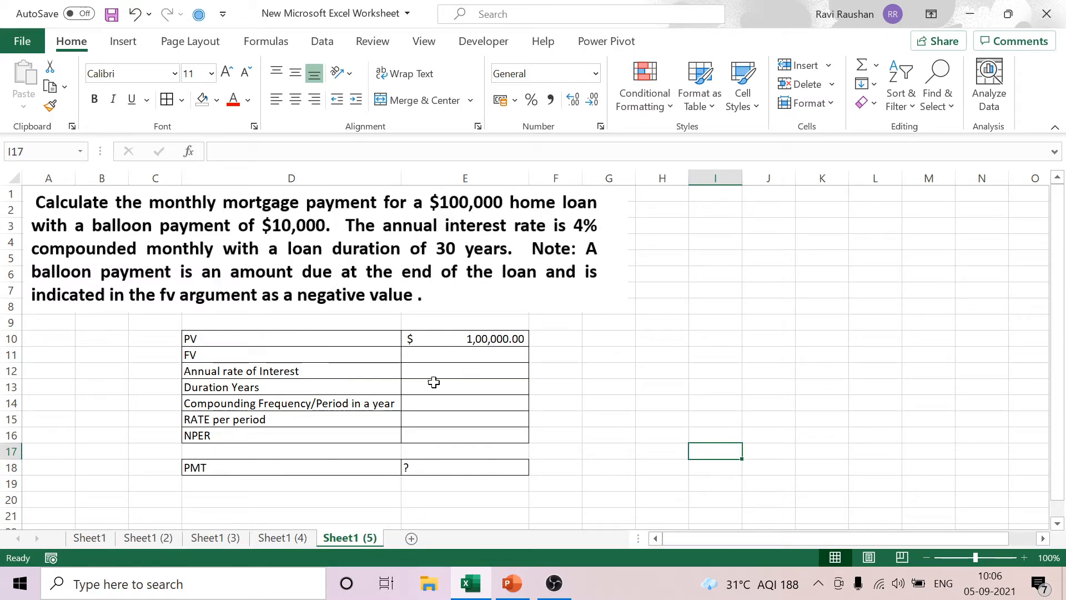
{"action": "left_click", "coordinate": [496, 356]}
{"action": "type", "text": "10000"}
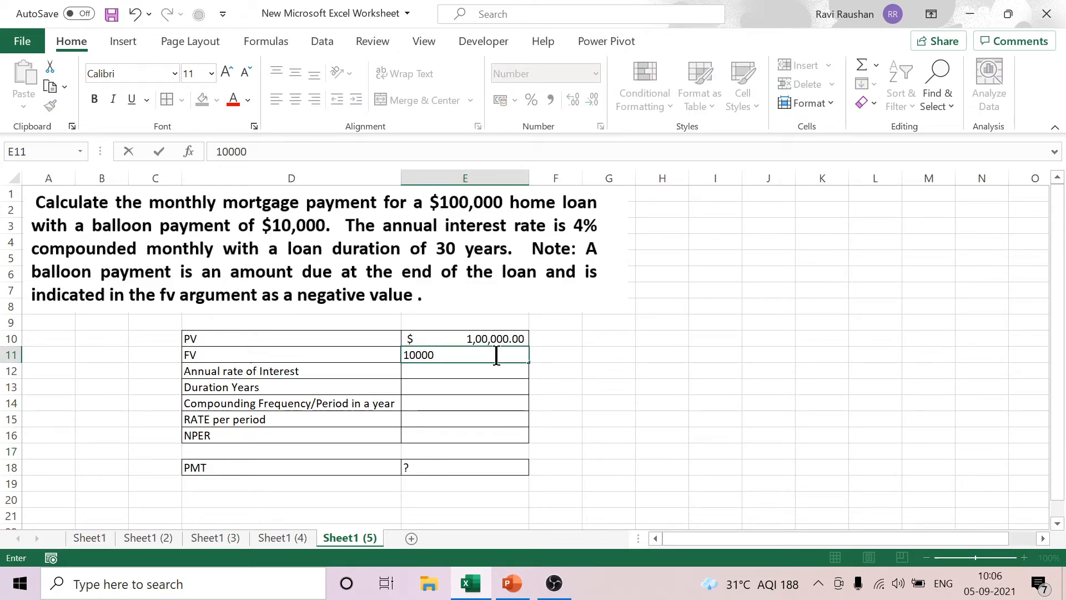
{"action": "left_click", "coordinate": [715, 403]}
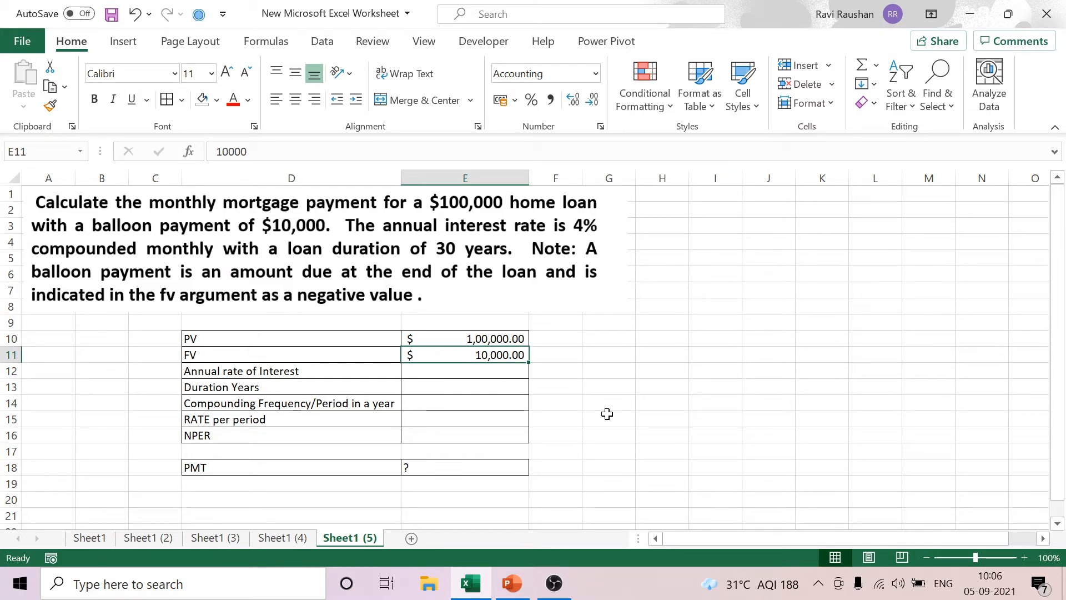
Fill E12:E14 with a 4% annual interest rate, a duration of 30 years and a compounding frequency of 12
{"action": "left_click", "coordinate": [473, 372]}
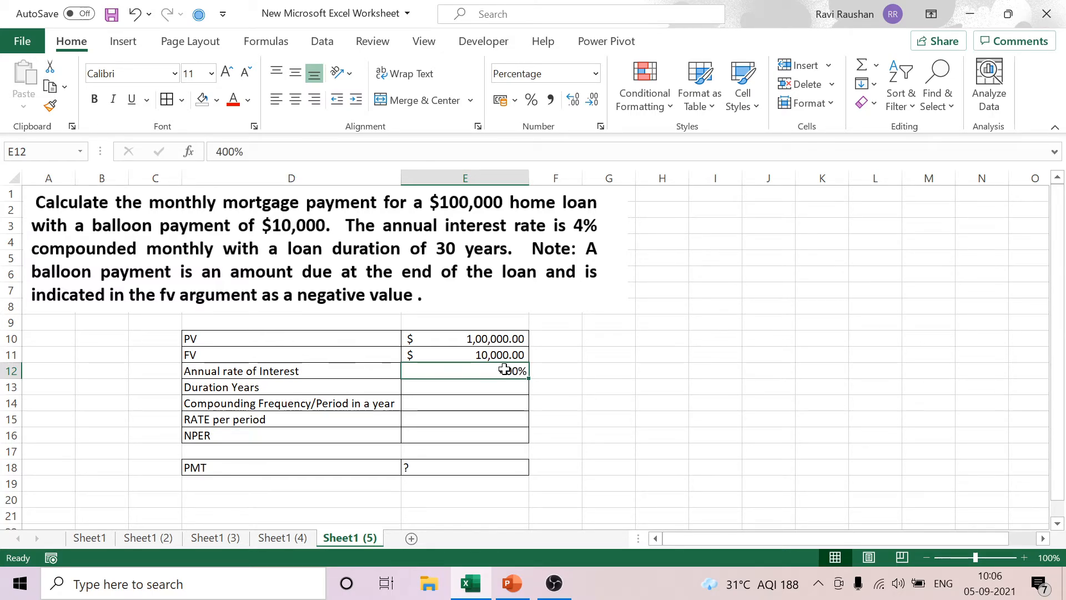
{"action": "type", "text": "4"}
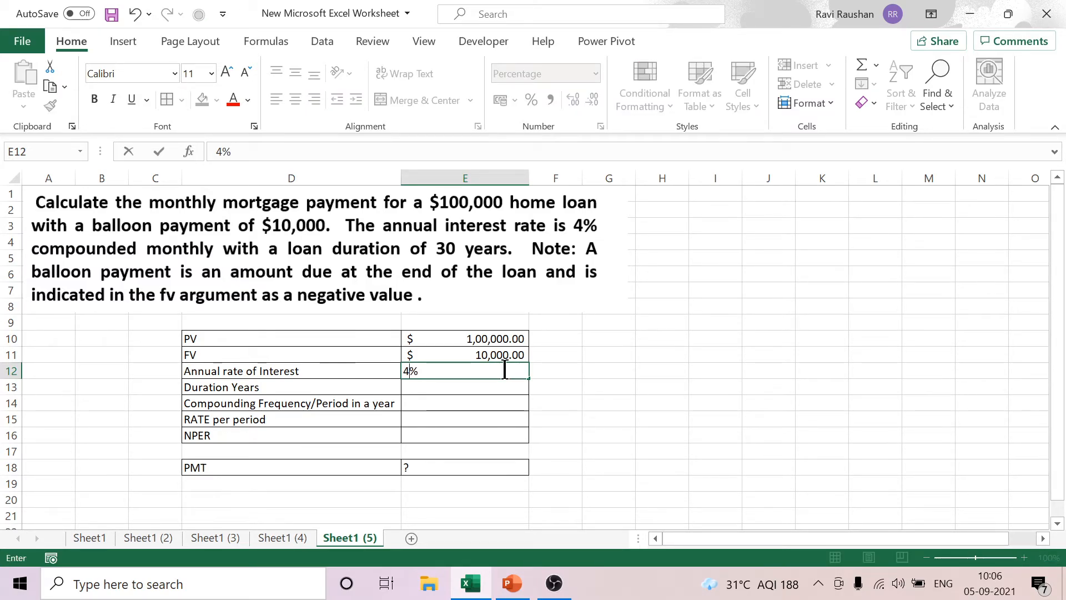
{"action": "left_click", "coordinate": [609, 403]}
{"action": "left_click", "coordinate": [490, 388]}
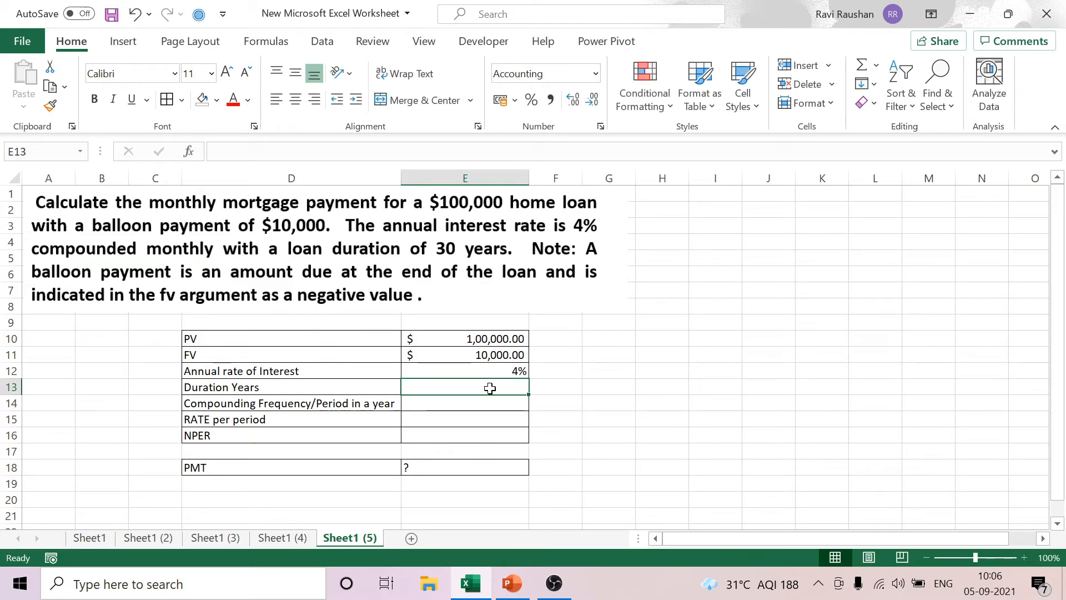
{"action": "type", "text": "30"}
{"action": "left_click", "coordinate": [663, 432]}
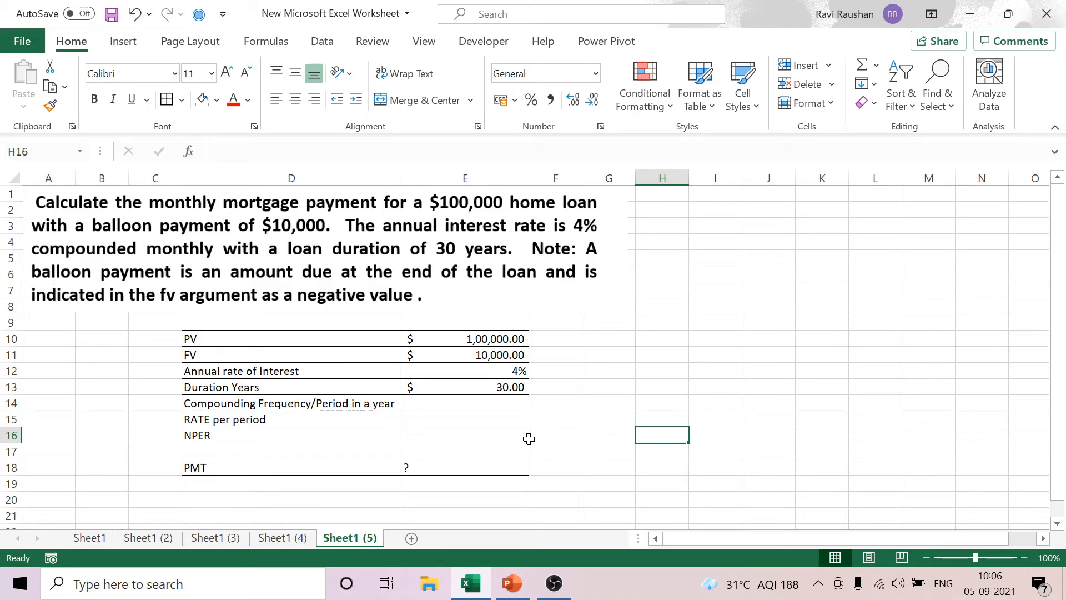
{"action": "left_click", "coordinate": [611, 443]}
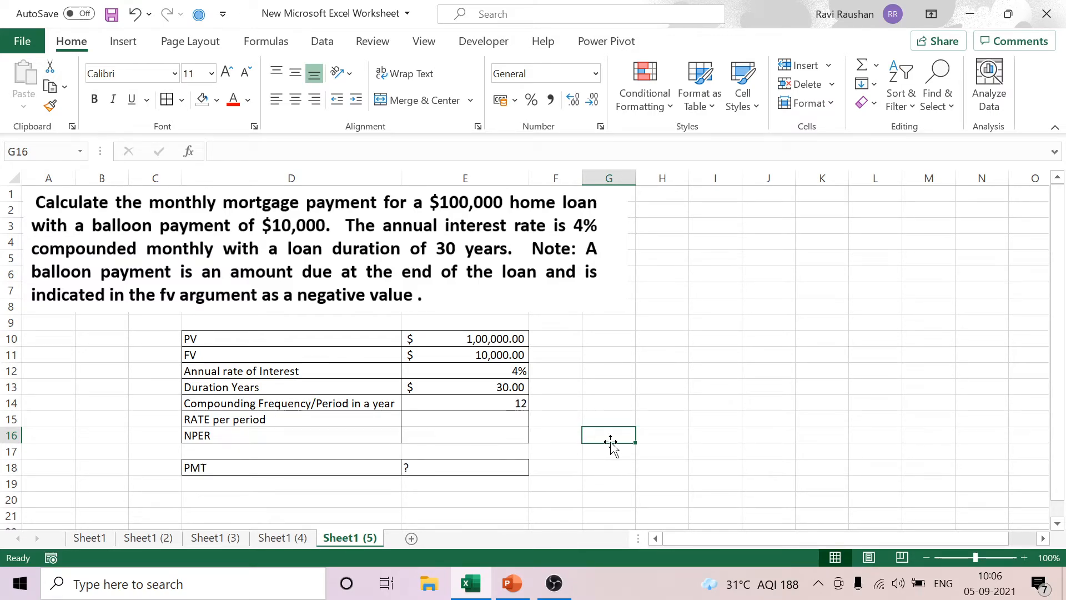
Calculate the rate per period in E15 by dividing the annual rate in E12 by the 12 compounding periods
{"action": "left_click", "coordinate": [465, 420]}
{"action": "type", "text": "="}
{"action": "left_click", "coordinate": [484, 366]}
{"action": "type", "text": "/"}
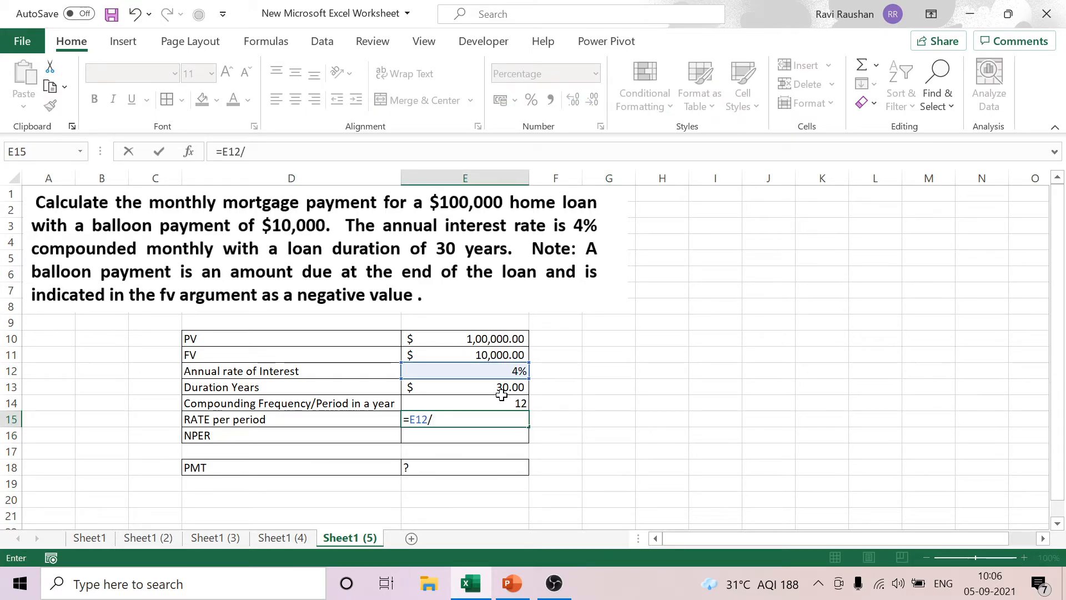
{"action": "type", "text": "12"}
{"action": "key", "text": "Return"}
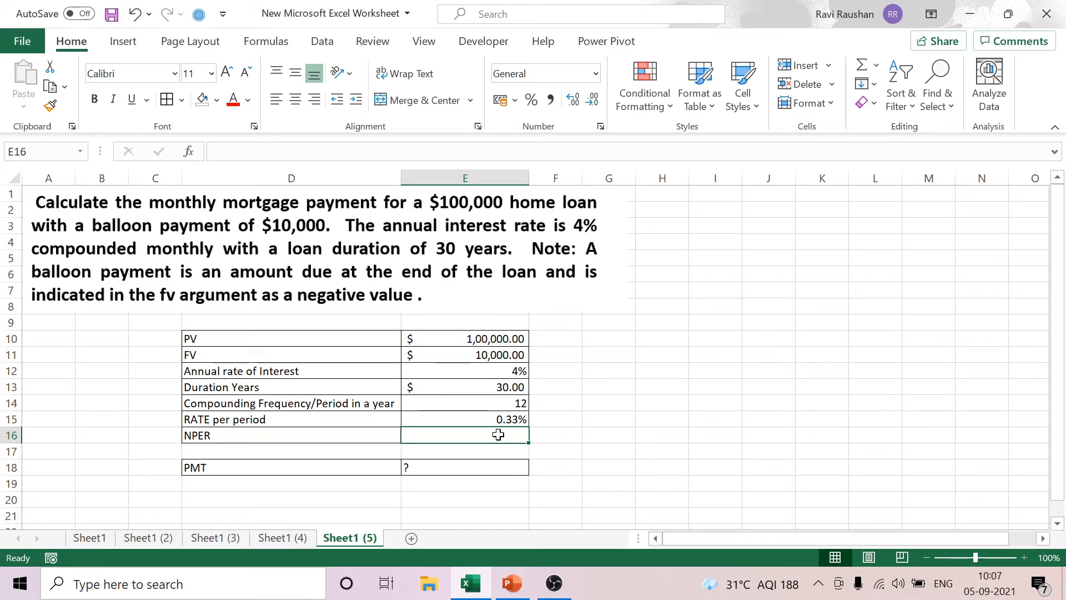
Format the Duration Years value in E13 as Number with no decimal places and a thousands separator
{"action": "type", "text": "="}
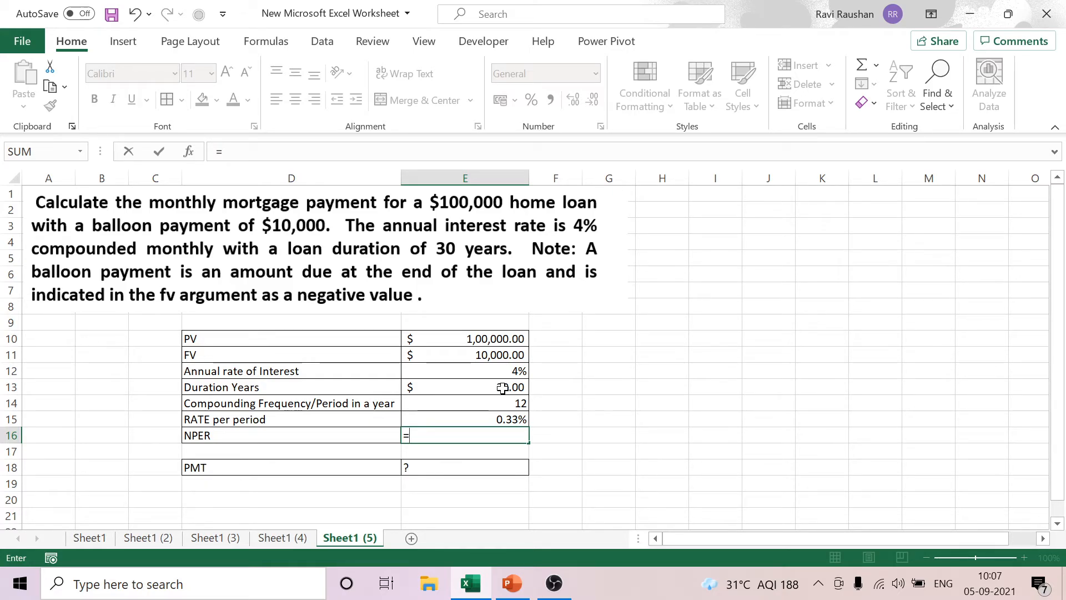
{"action": "key", "text": "Escape"}
{"action": "left_click", "coordinate": [503, 387]}
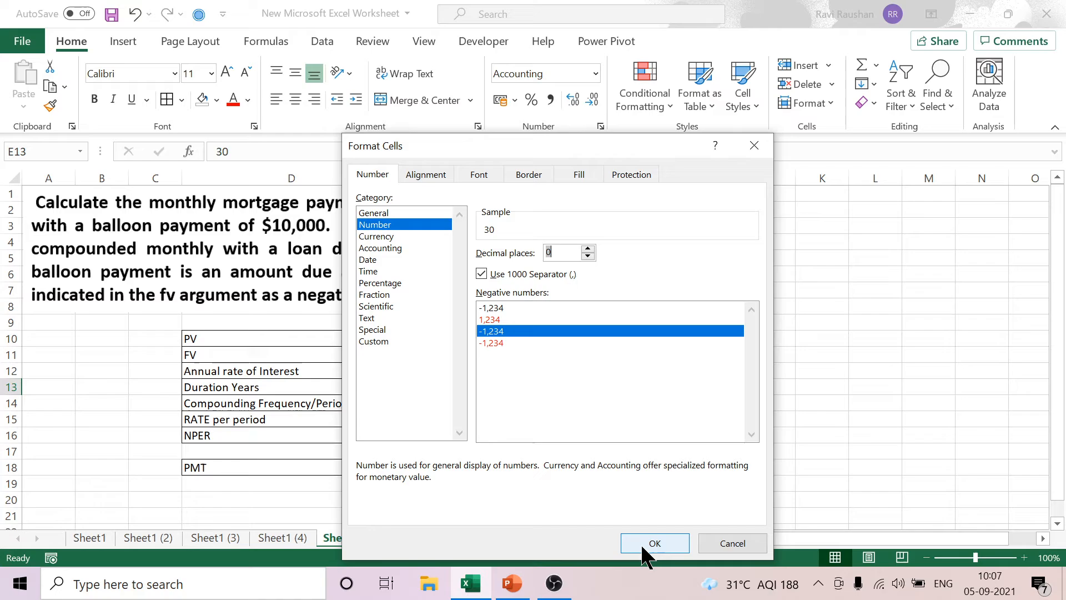
{"action": "left_click", "coordinate": [641, 542]}
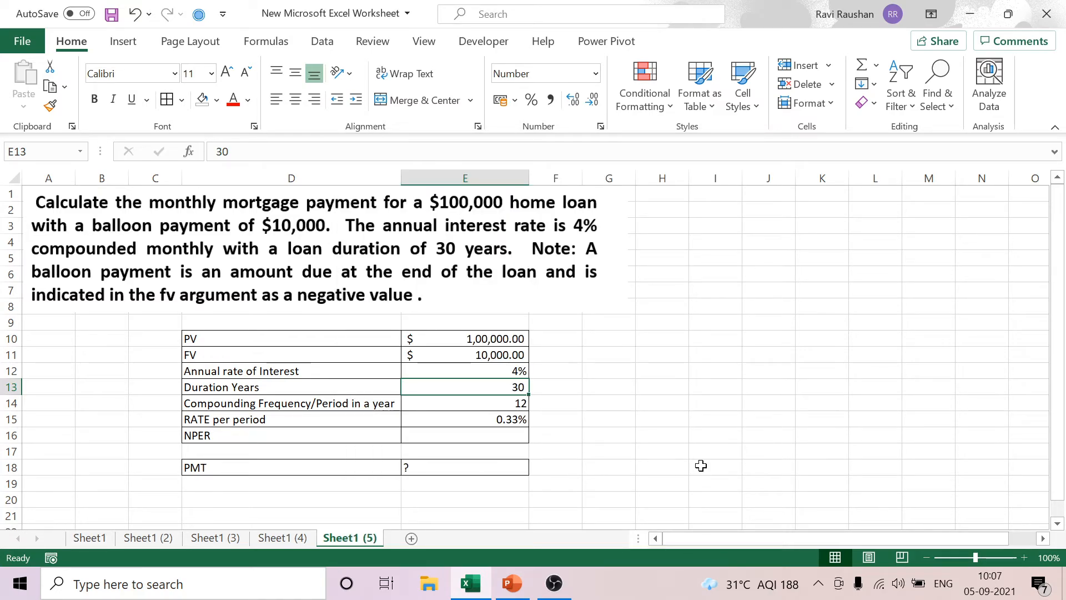
Calculate NPER in E16 by multiplying the duration in E13 by the compounding frequency in E14
{"action": "left_click", "coordinate": [465, 435]}
{"action": "type", "text": "="}
{"action": "left_click", "coordinate": [494, 383]}
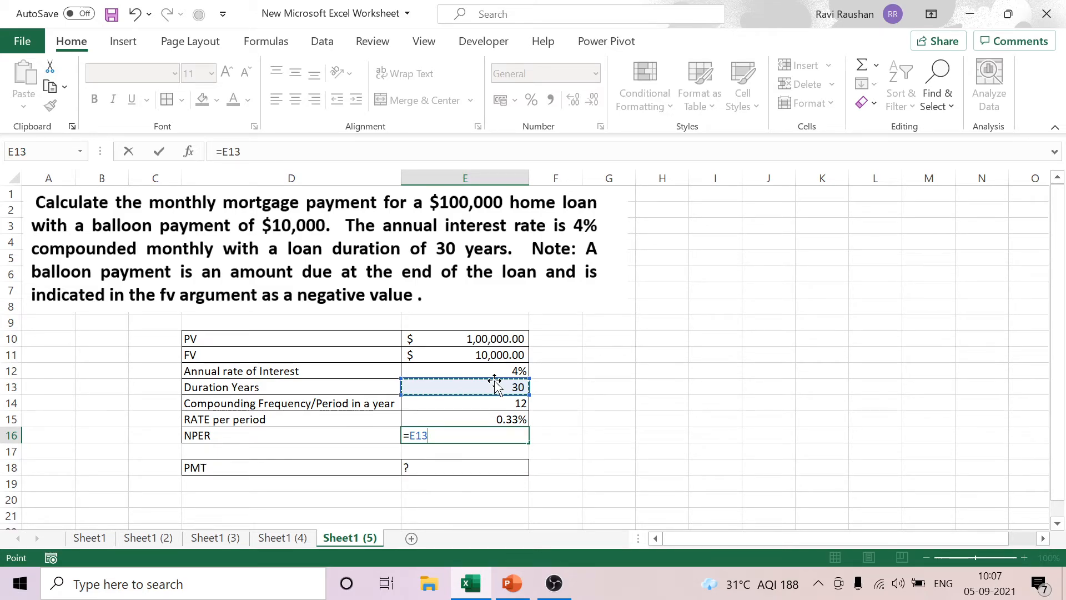
{"action": "key", "text": "Return"}
Calculate the monthly payment in E18 with the formula =PMT(E15,E16,E10,-E11)
{"action": "left_click", "coordinate": [431, 467]}
{"action": "type", "text": "=PMT"}
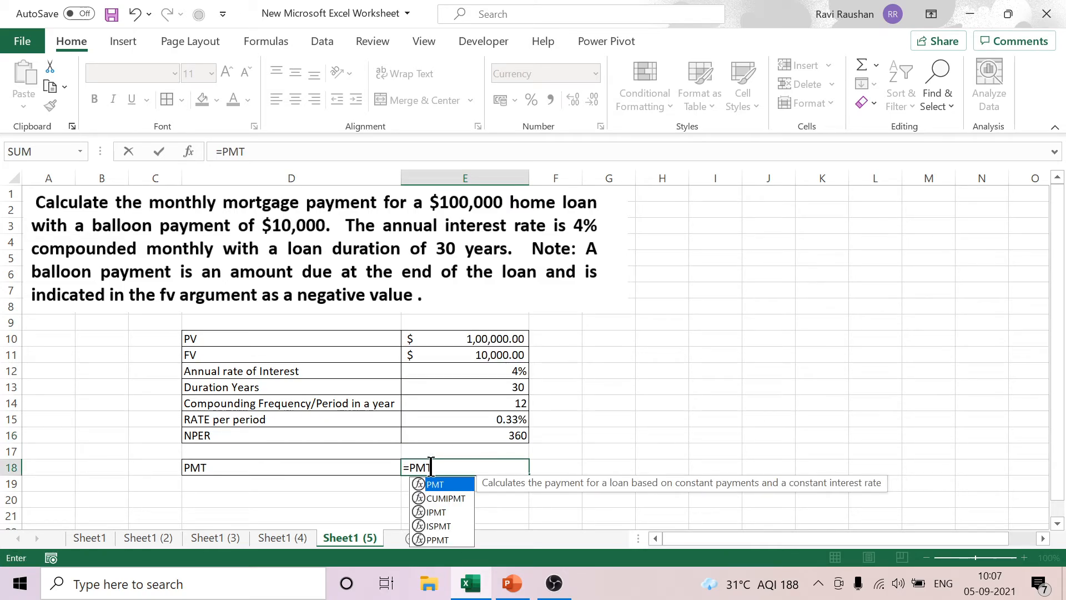
{"action": "type", "text": "("}
{"action": "left_click", "coordinate": [490, 419]}
{"action": "type", "text": ","}
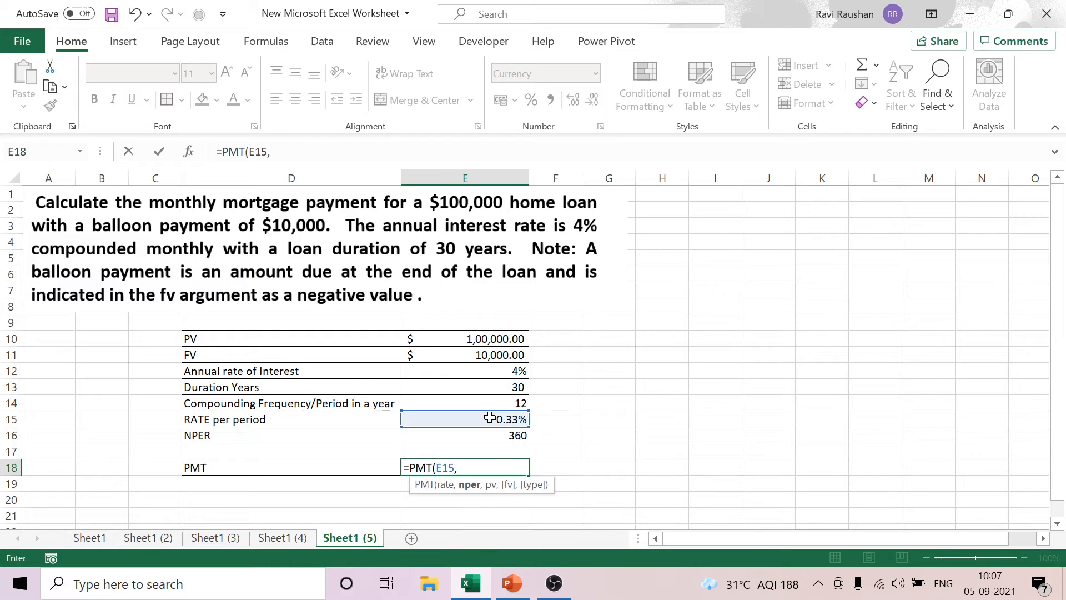
{"action": "left_click", "coordinate": [507, 441]}
{"action": "type", "text": ","}
{"action": "left_click", "coordinate": [478, 338]}
{"action": "type", "text": ","}
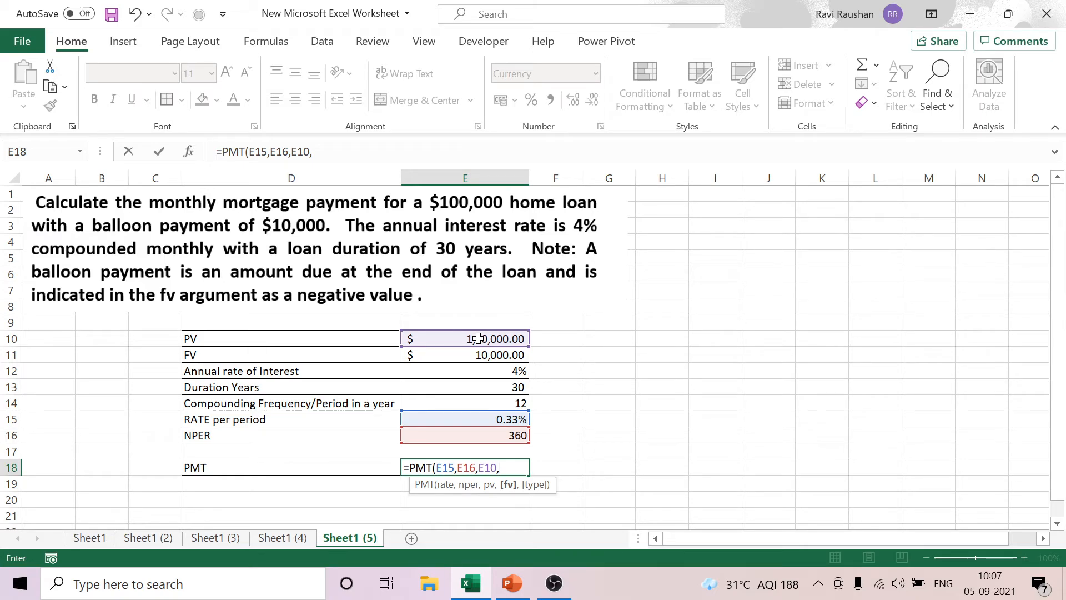
{"action": "type", "text": "-"}
{"action": "left_click", "coordinate": [478, 355]}
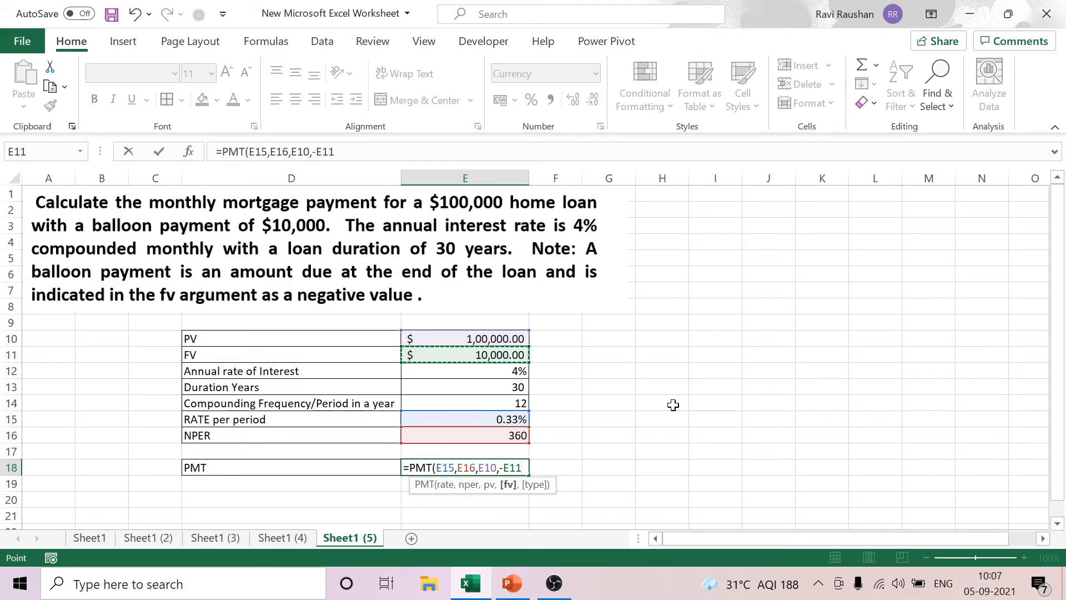
{"action": "key", "text": "ctrl+Return"}
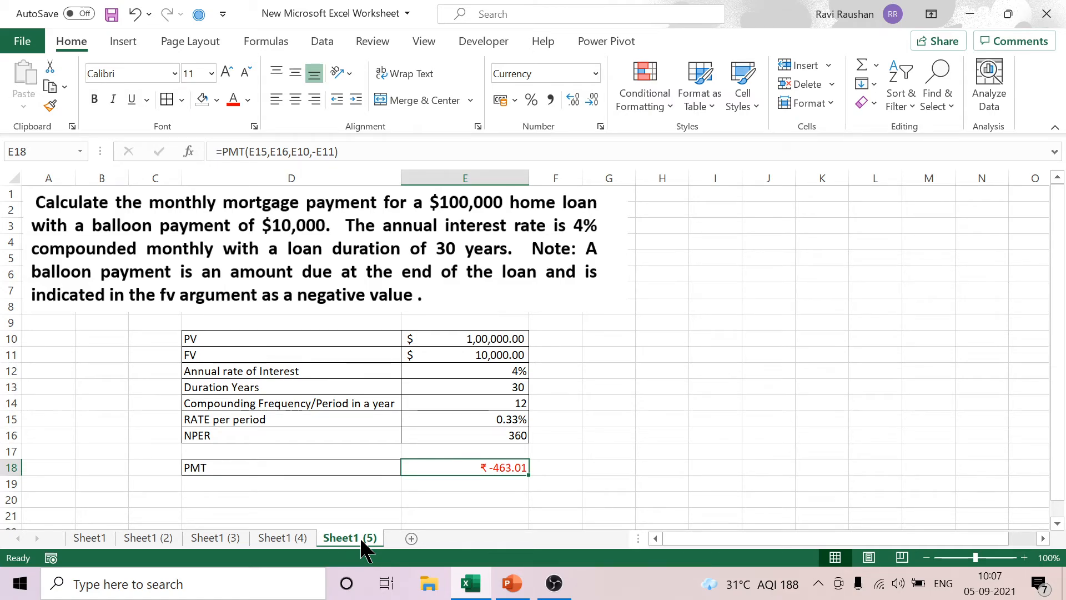
Duplicate the Sheet1 (5) worksheet and place the copy directly after it
{"action": "left_click_drag", "start_coordinate": [361, 547], "coordinate": [389, 538], "text": "ctrl"}
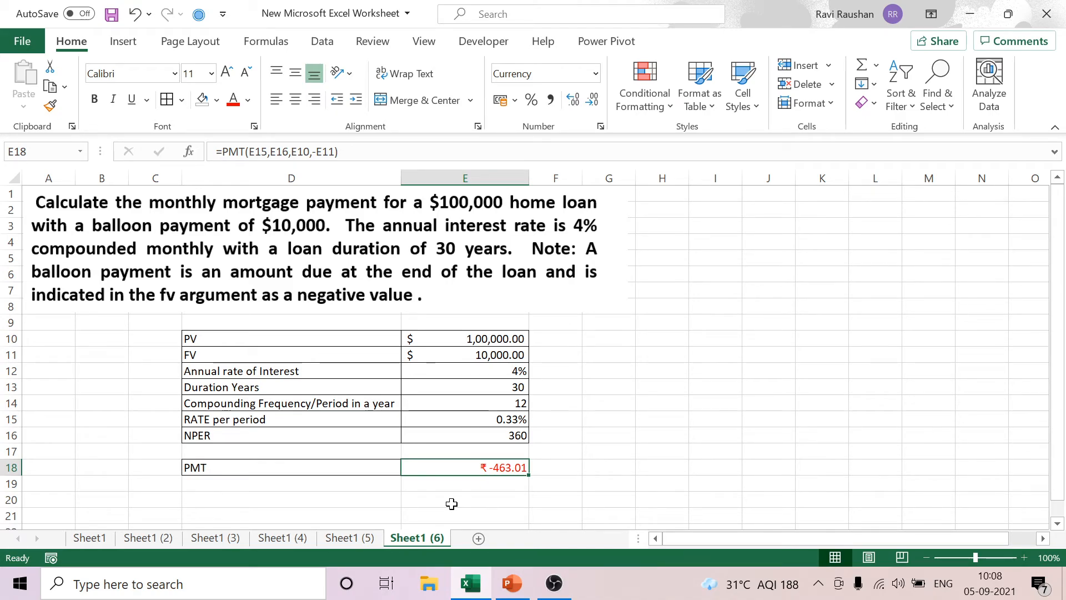
Open the Lect 11 Finacial functions Caselets presentation in PowerPoint and clip the first paragraph of the Example 2 student loan question
{"action": "key", "text": "alt+Tab"}
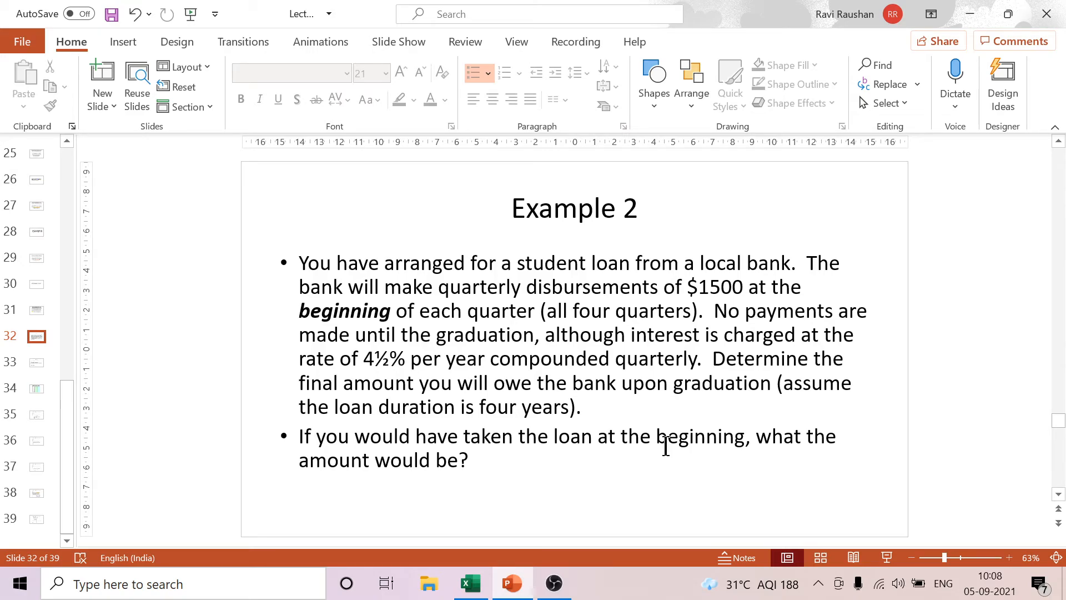
{"action": "key", "text": "super+d"}
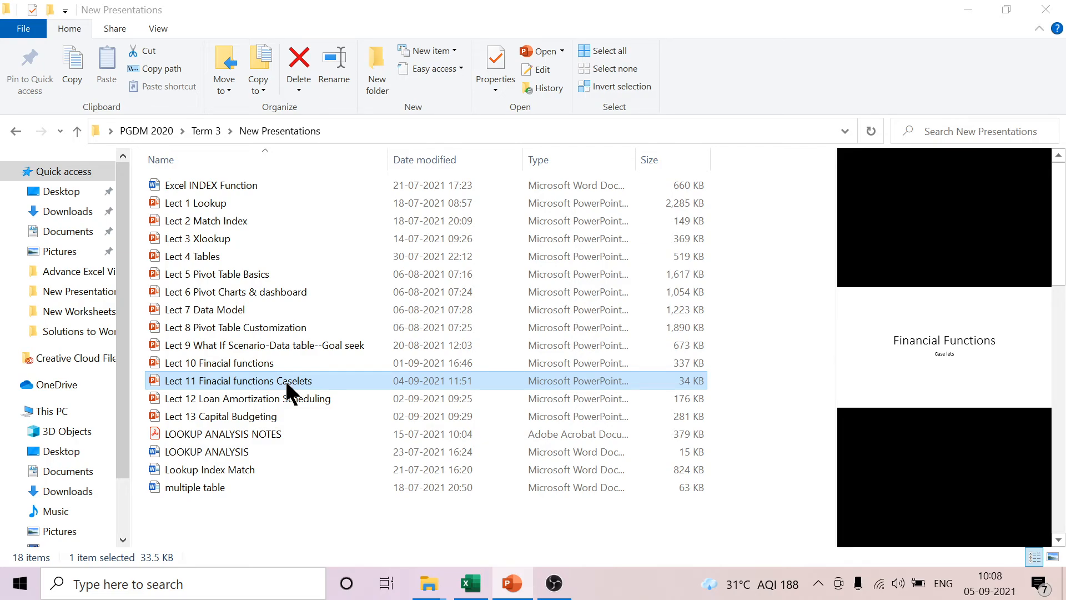
{"action": "double_click", "coordinate": [286, 383]}
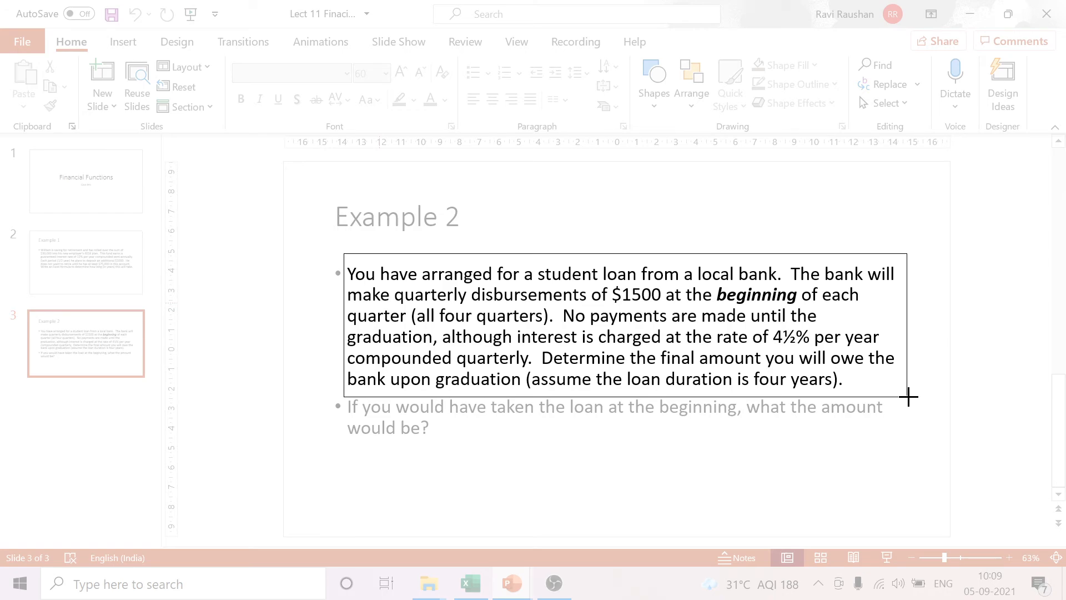
{"action": "left_click_drag", "start_coordinate": [909, 397], "coordinate": [910, 396]}
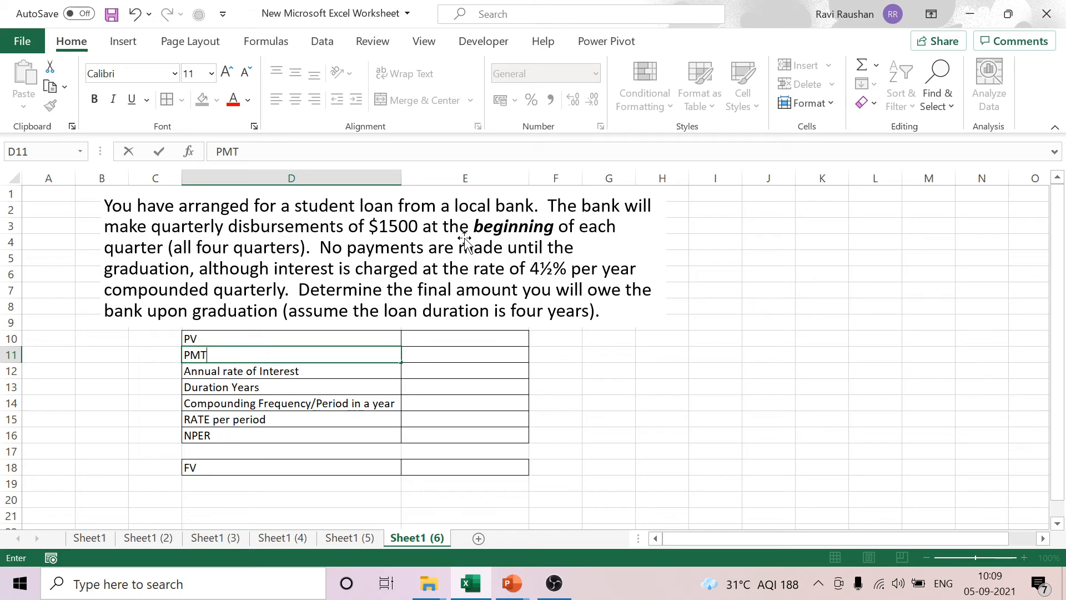
Widen the student loan question picture in Excel so that its left edge reaches column A
{"action": "left_click", "coordinate": [465, 240]}
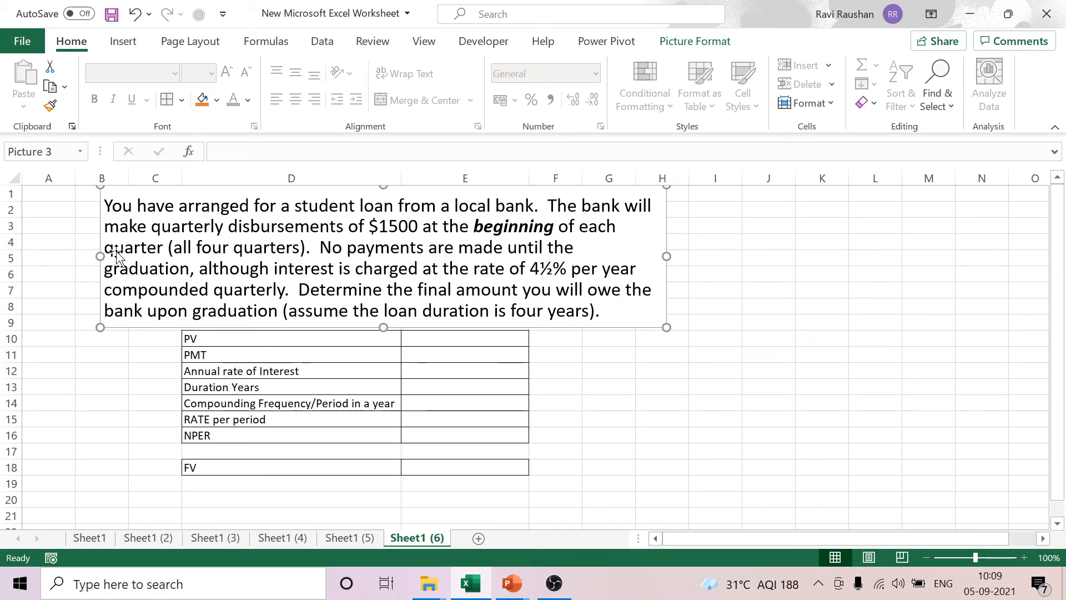
{"action": "left_click_drag", "start_coordinate": [115, 256], "coordinate": [44, 257]}
{"action": "left_click", "coordinate": [724, 416]}
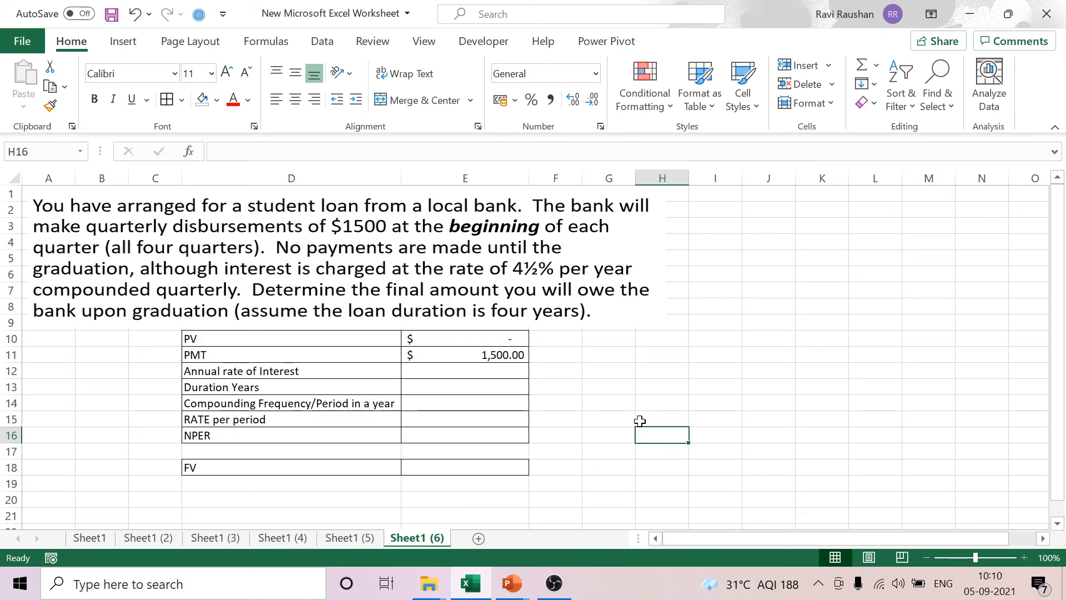
Set the annual rate of interest in E12 to 4.5%, with 4 as both the duration in years and the compounding frequency
{"action": "left_click", "coordinate": [502, 371]}
{"action": "type", "text": "4"}
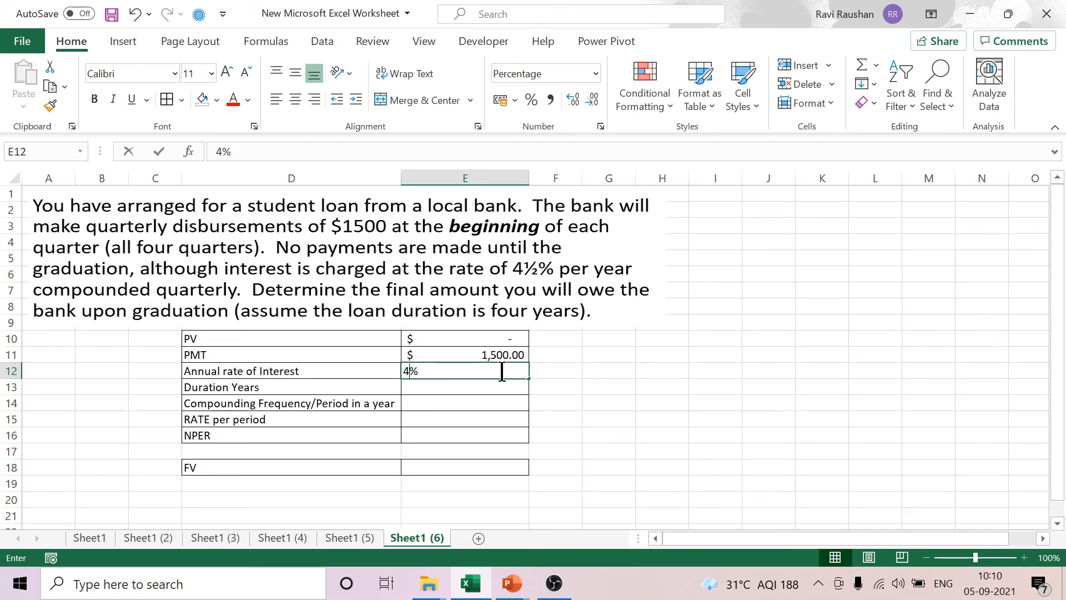
{"action": "type", "text": ".5"}
{"action": "key", "text": "ctrl+Return"}
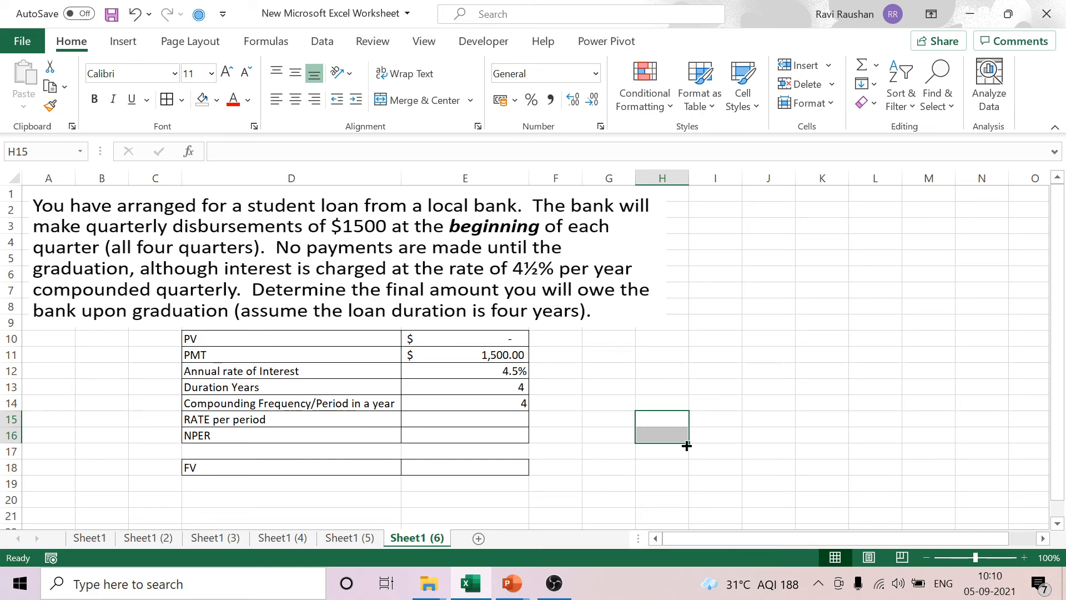
Calculate the rate per period in E15 from the annual rate and compounding frequency, and NPER in E16 from the years and frequency
{"action": "left_click", "coordinate": [465, 420]}
{"action": "type", "text": "="}
{"action": "left_click", "coordinate": [480, 369]}
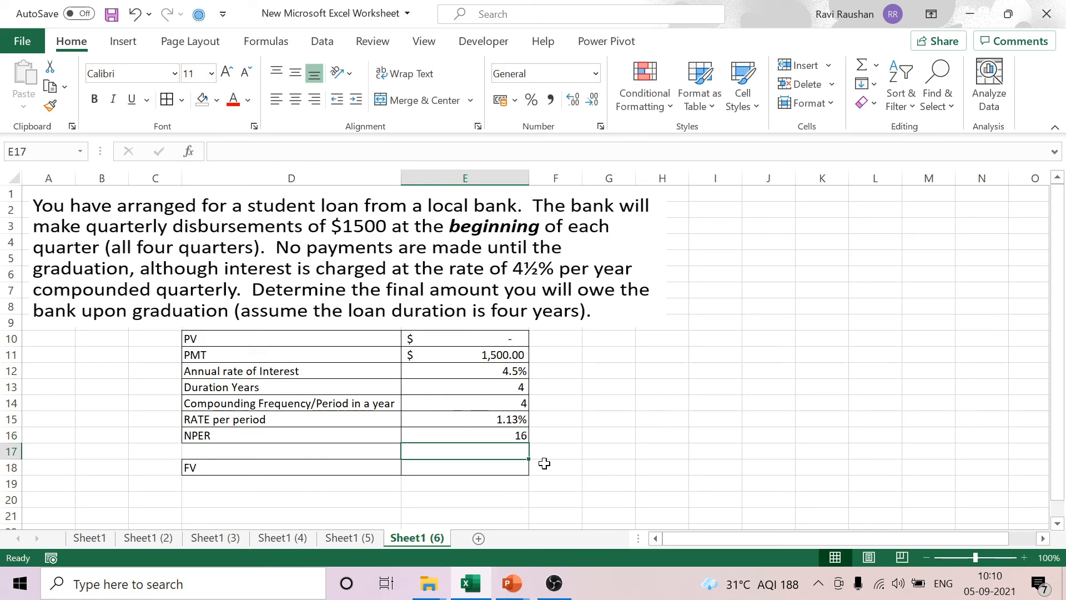
Calculate the loan's future value in E18 for beginning-of-period disbursements with the formula =FV(E15,E16,E11,E10,1)
{"action": "left_click", "coordinate": [483, 469]}
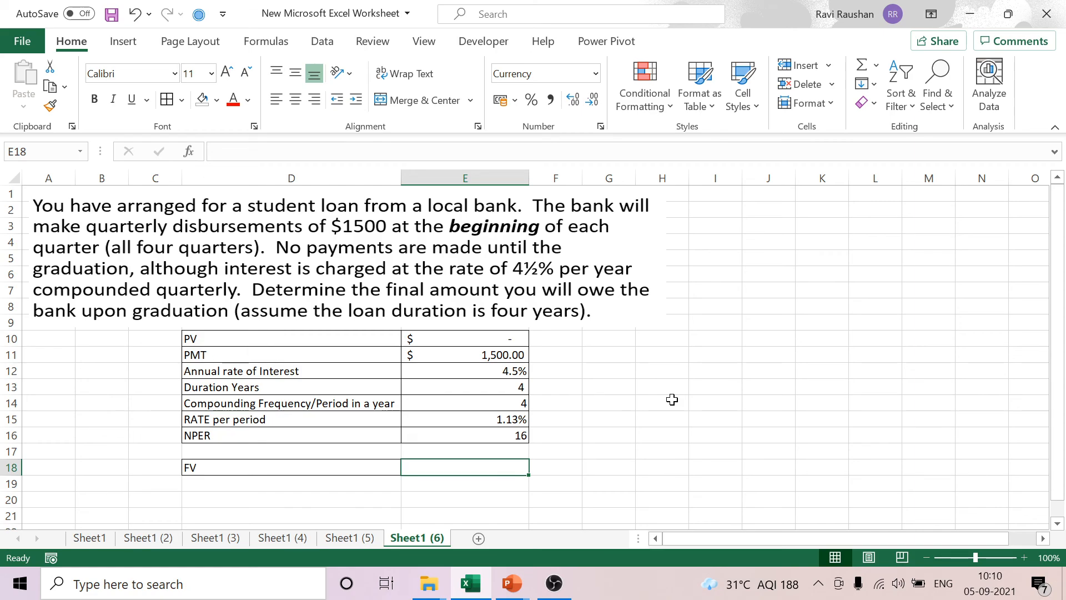
{"action": "type", "text": "="}
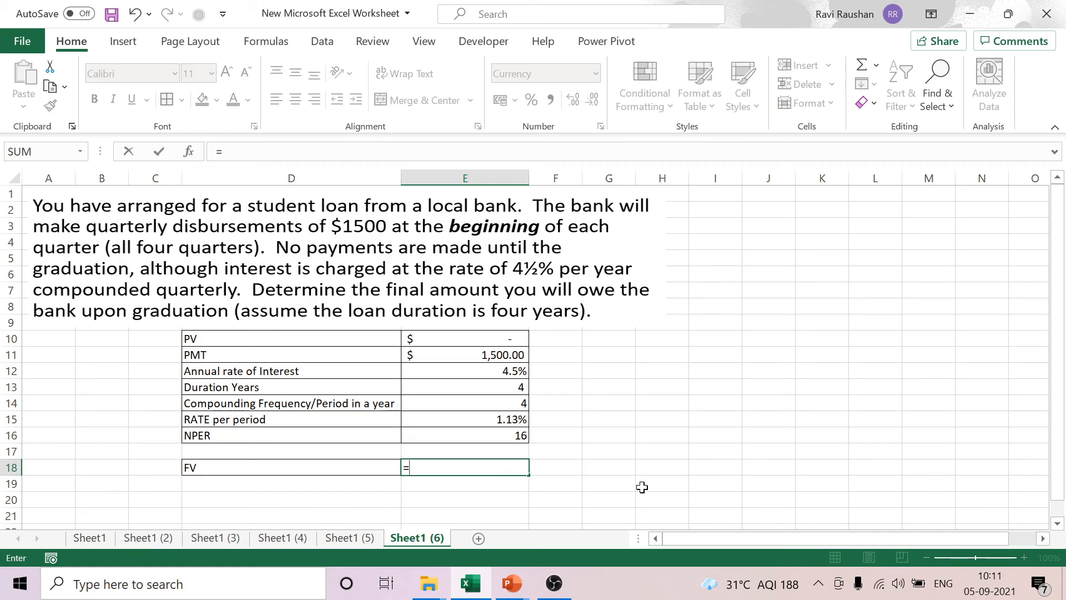
{"action": "type", "text": "FV"}
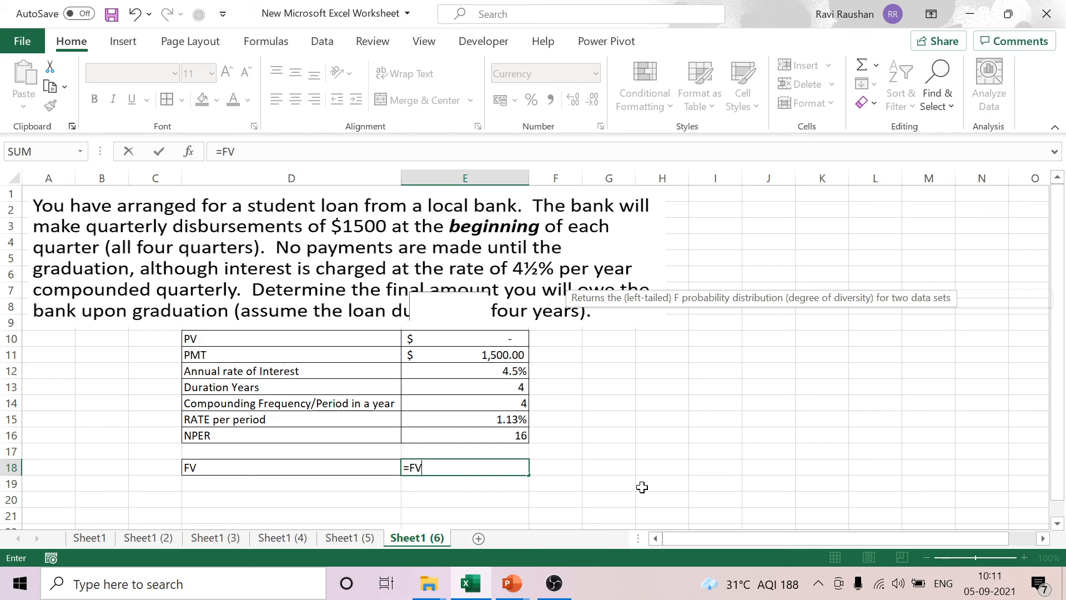
{"action": "type", "text": "("}
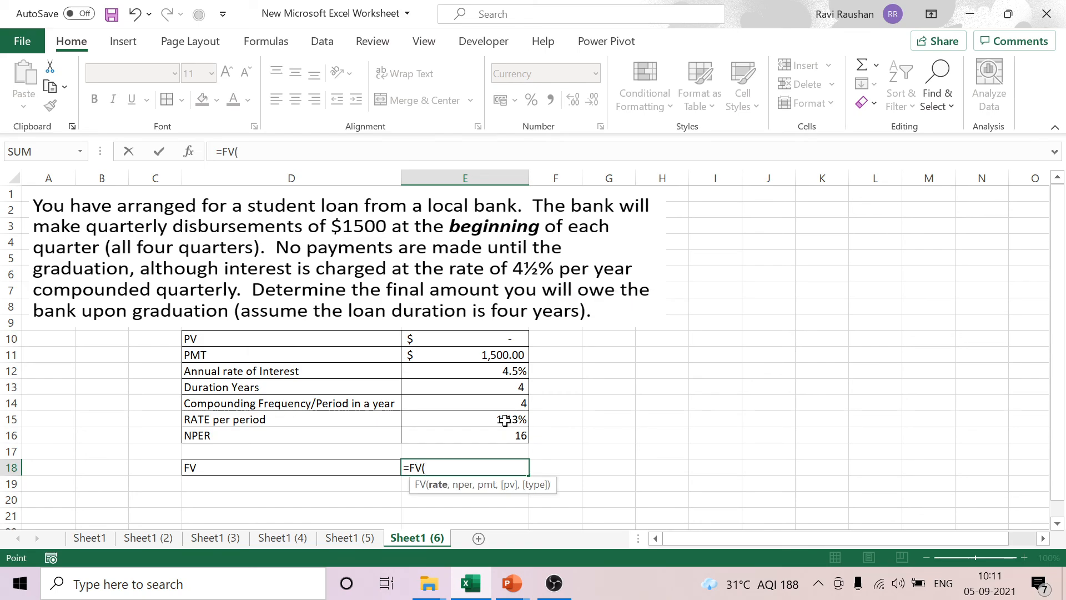
{"action": "left_click", "coordinate": [504, 420]}
{"action": "type", "text": ","}
{"action": "left_click", "coordinate": [503, 436]}
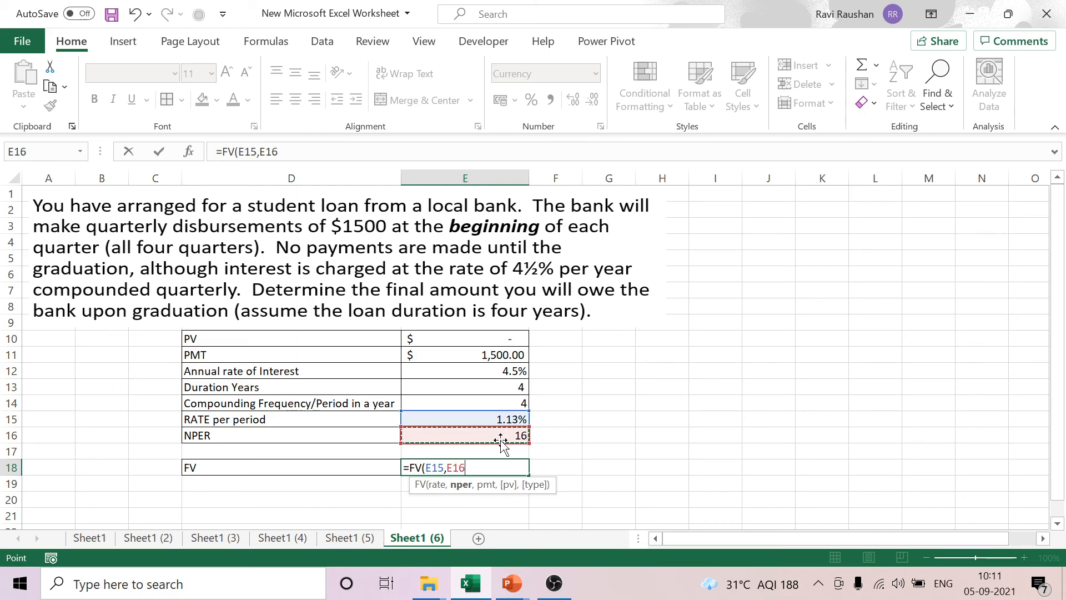
{"action": "type", "text": ","}
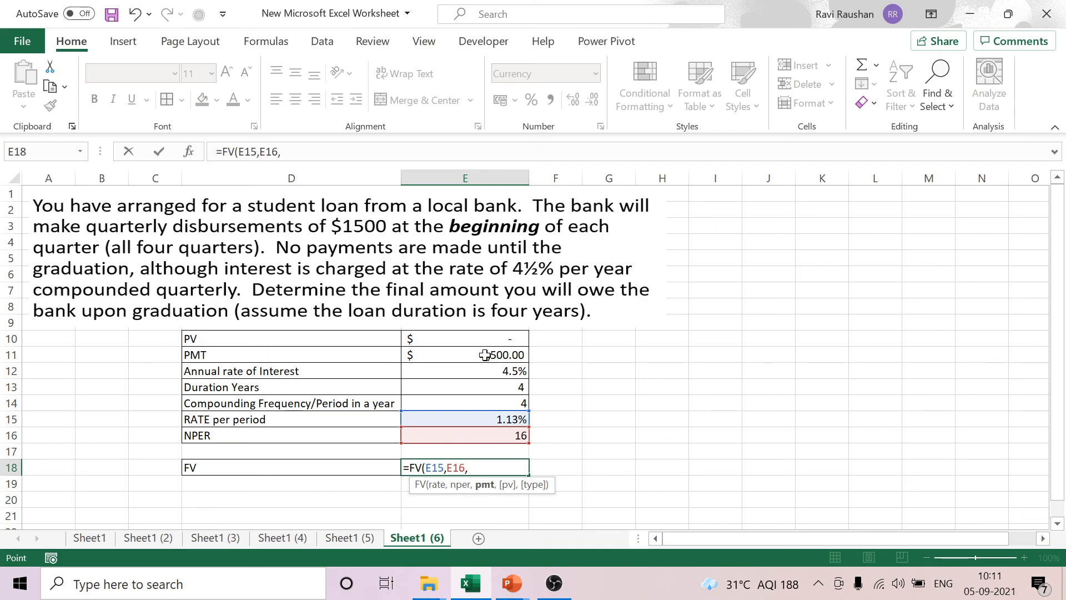
{"action": "left_click", "coordinate": [485, 356]}
{"action": "type", "text": ","}
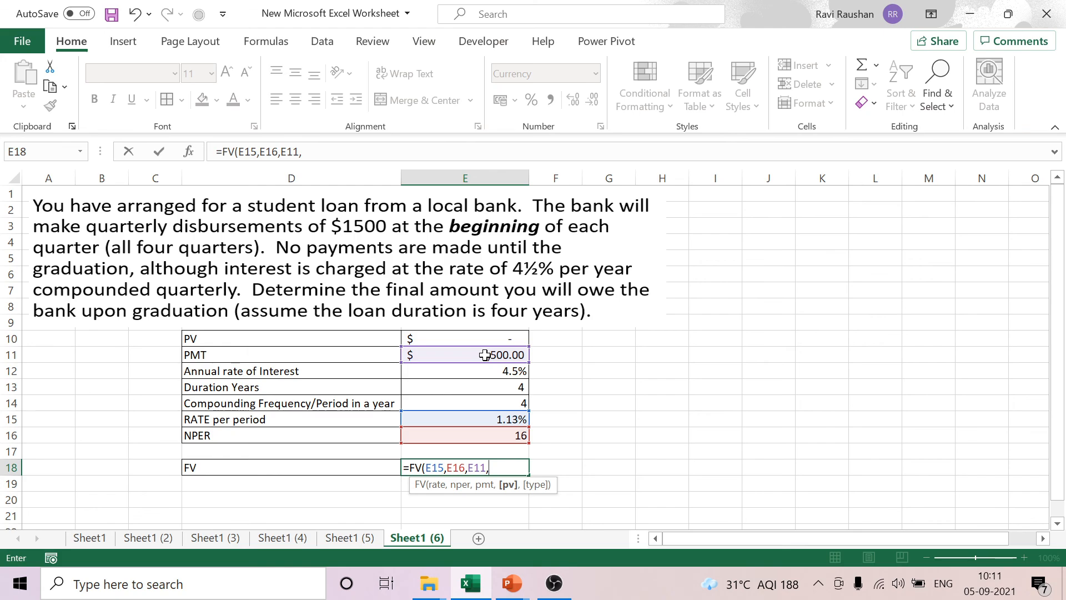
{"action": "left_click", "coordinate": [472, 336]}
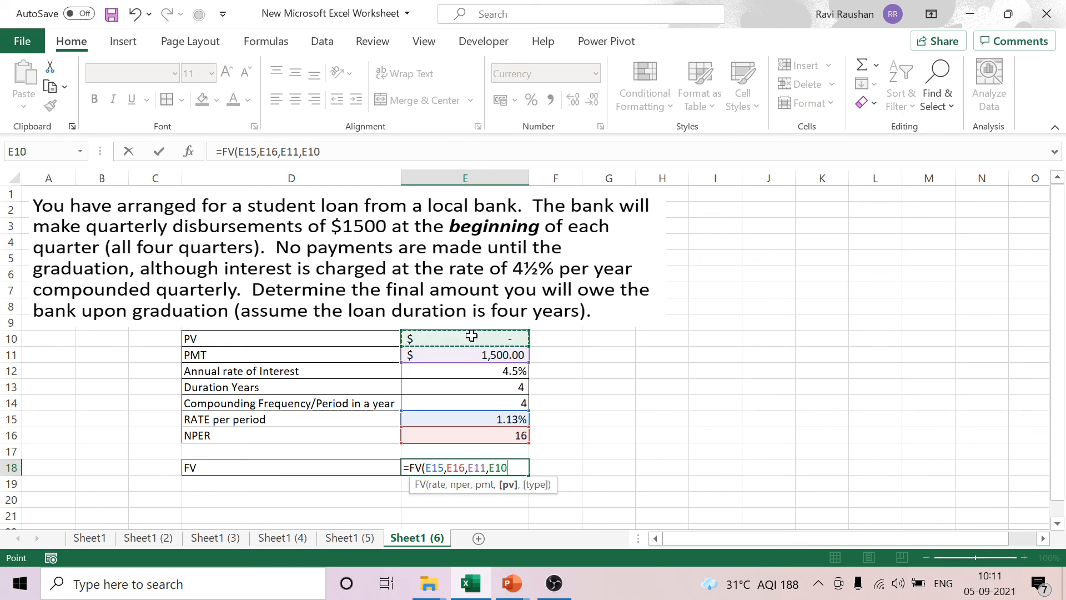
{"action": "type", "text": ","}
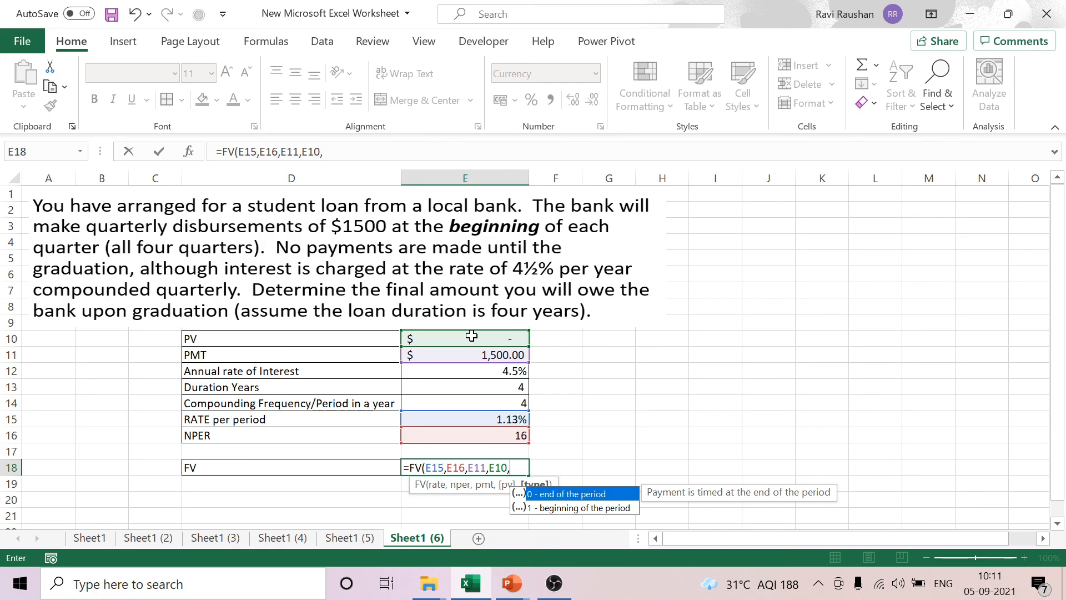
{"action": "type", "text": "1)"}
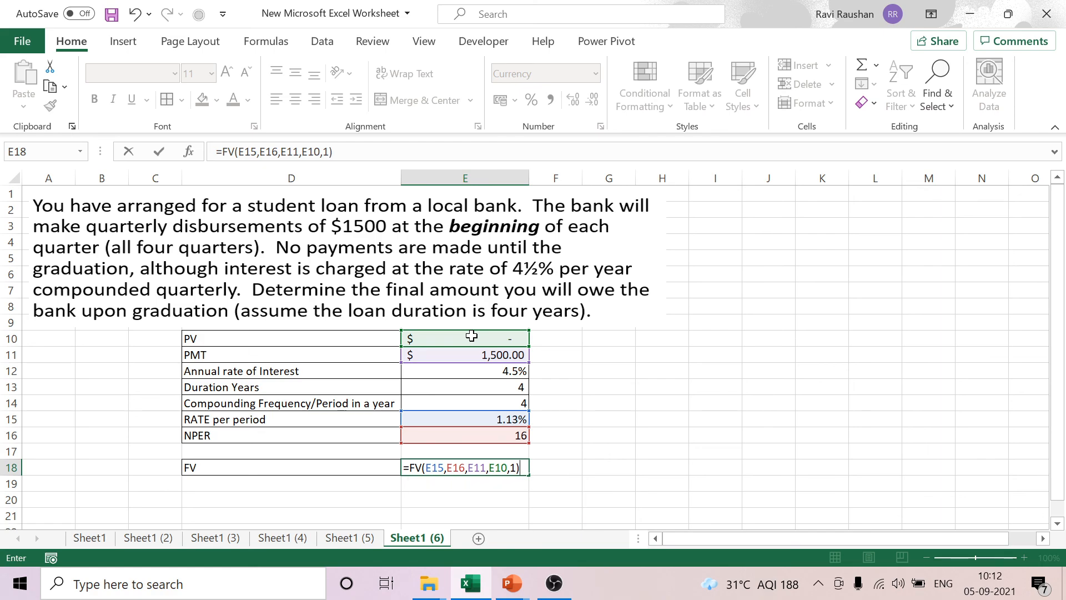
{"action": "key", "text": "Return"}
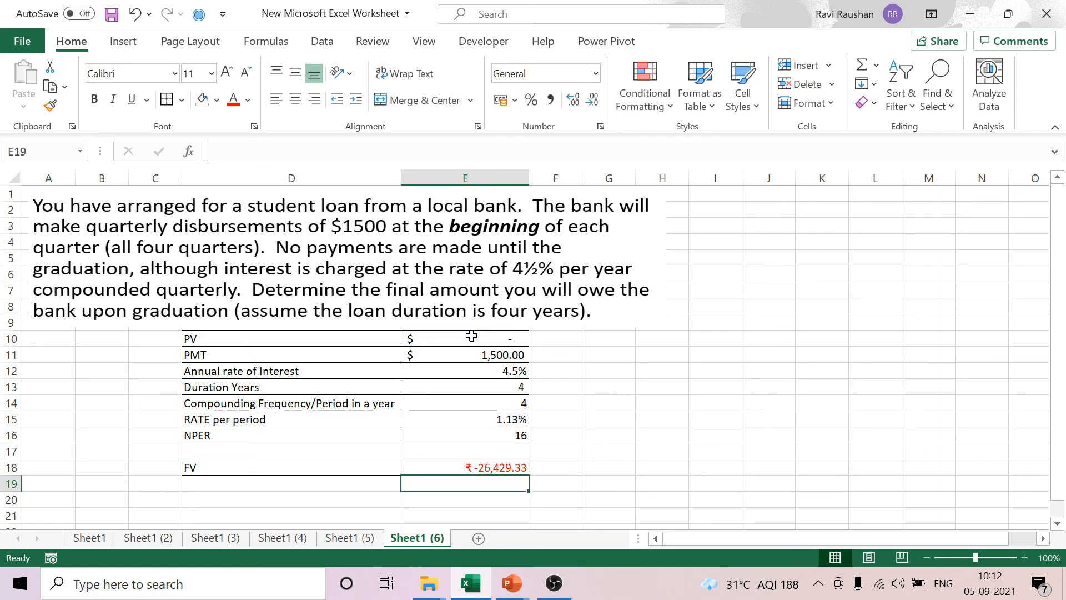